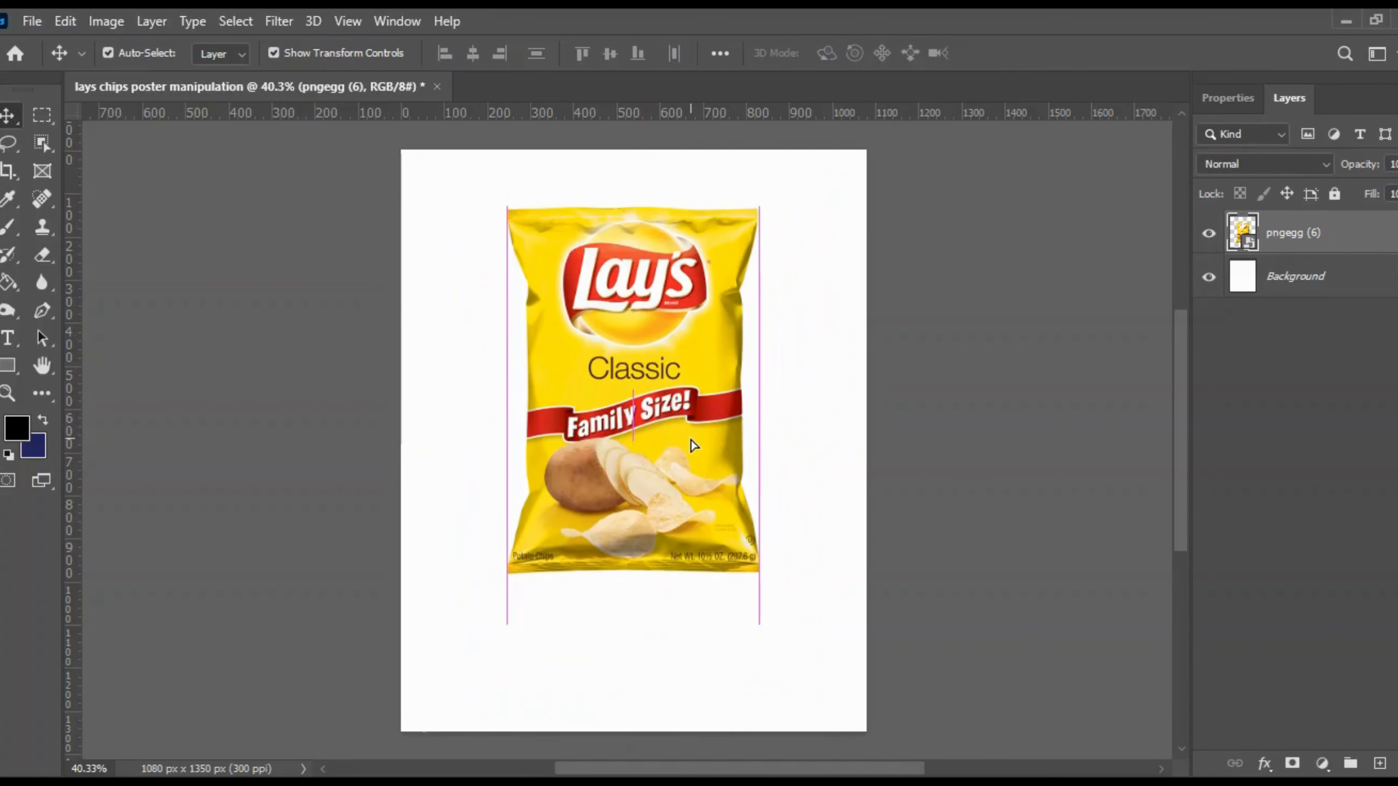
key(ctrl+t)
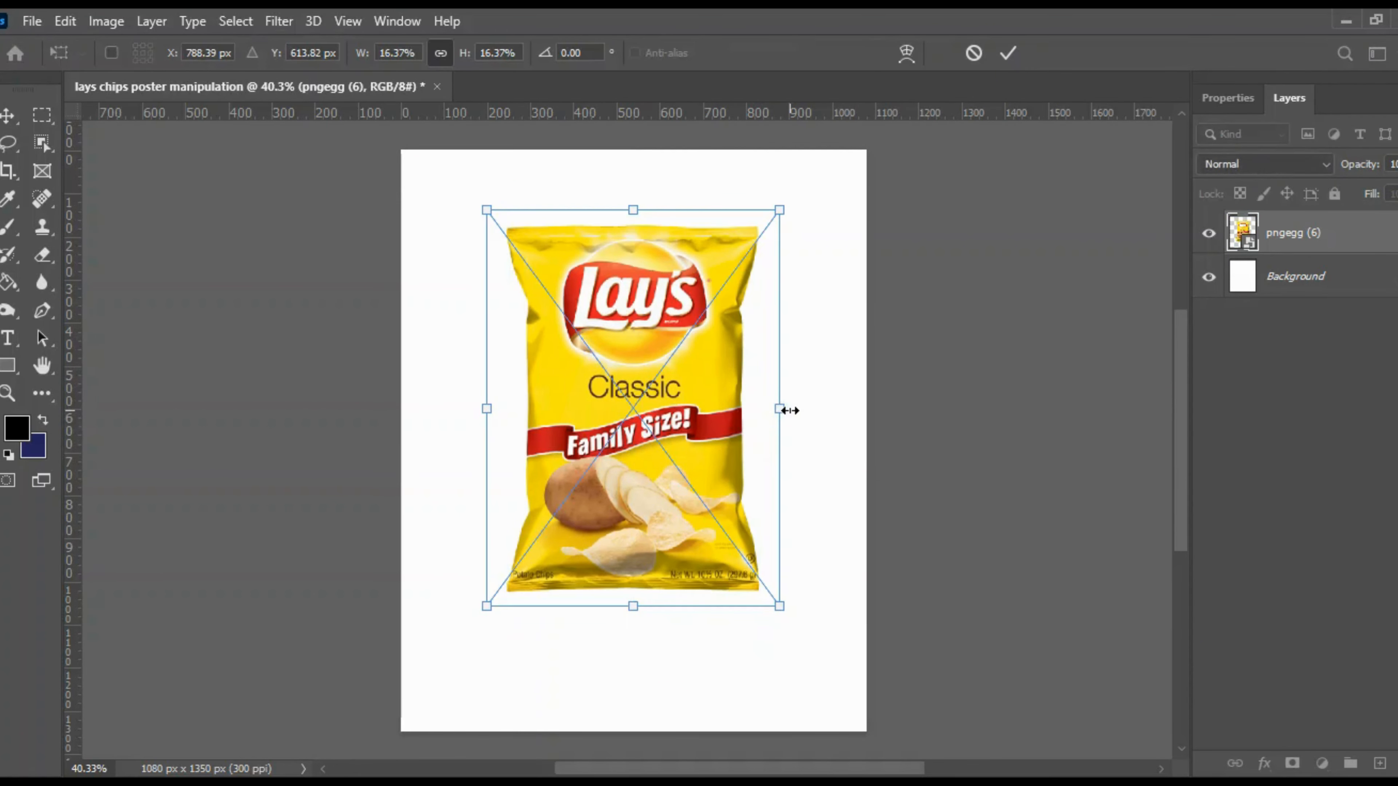
drag(781, 409, 736, 397)
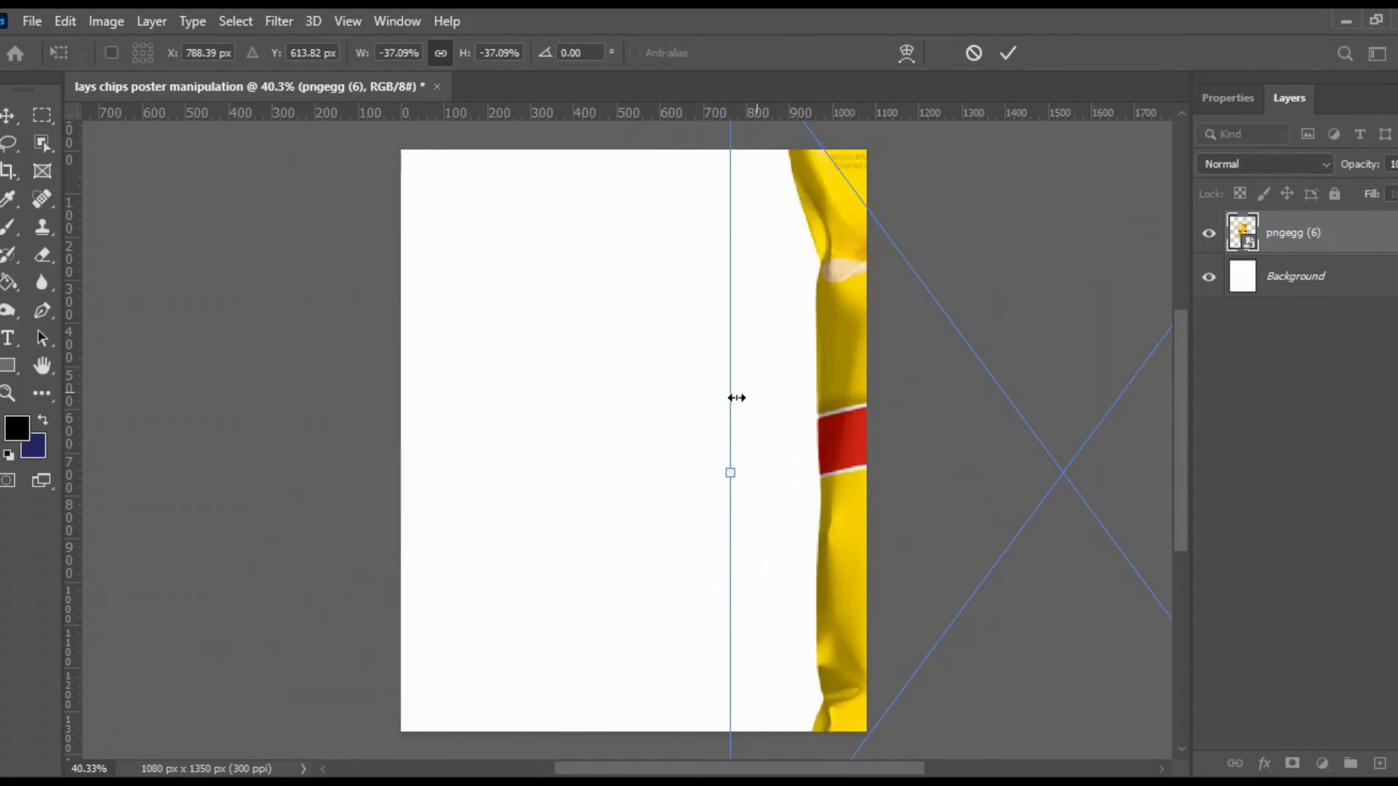
click(973, 53)
Scale the chips bag up slightly and recentre it in the upper part of the canvas
drag(758, 221, 788, 214)
click(1007, 53)
mouse_move(655, 384)
mouse_down()
mouse_move(677, 359)
mouse_move(660, 365)
mouse_up()
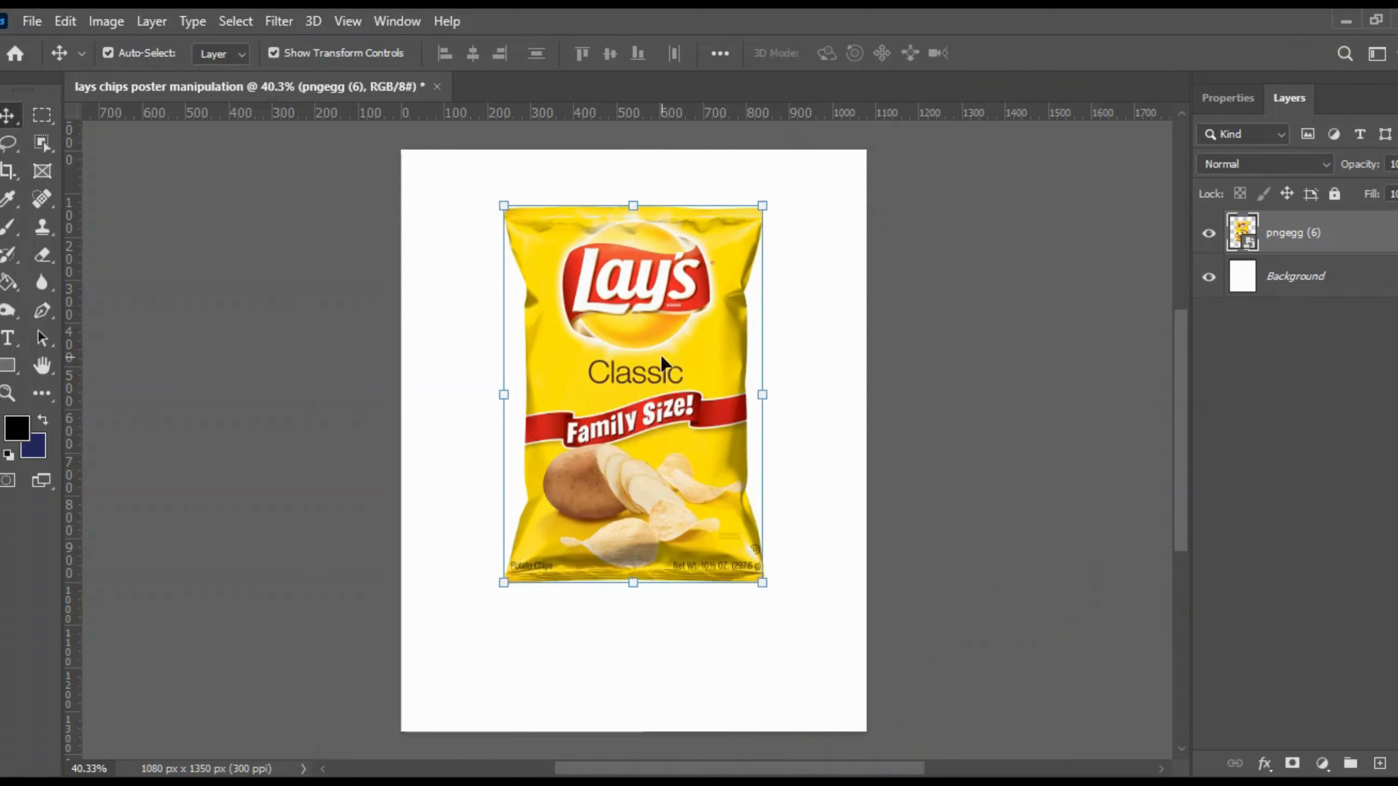
Add a solid color fill layer above the Background, sampling colours from the bag and choosing a golden yellow
click(1318, 281)
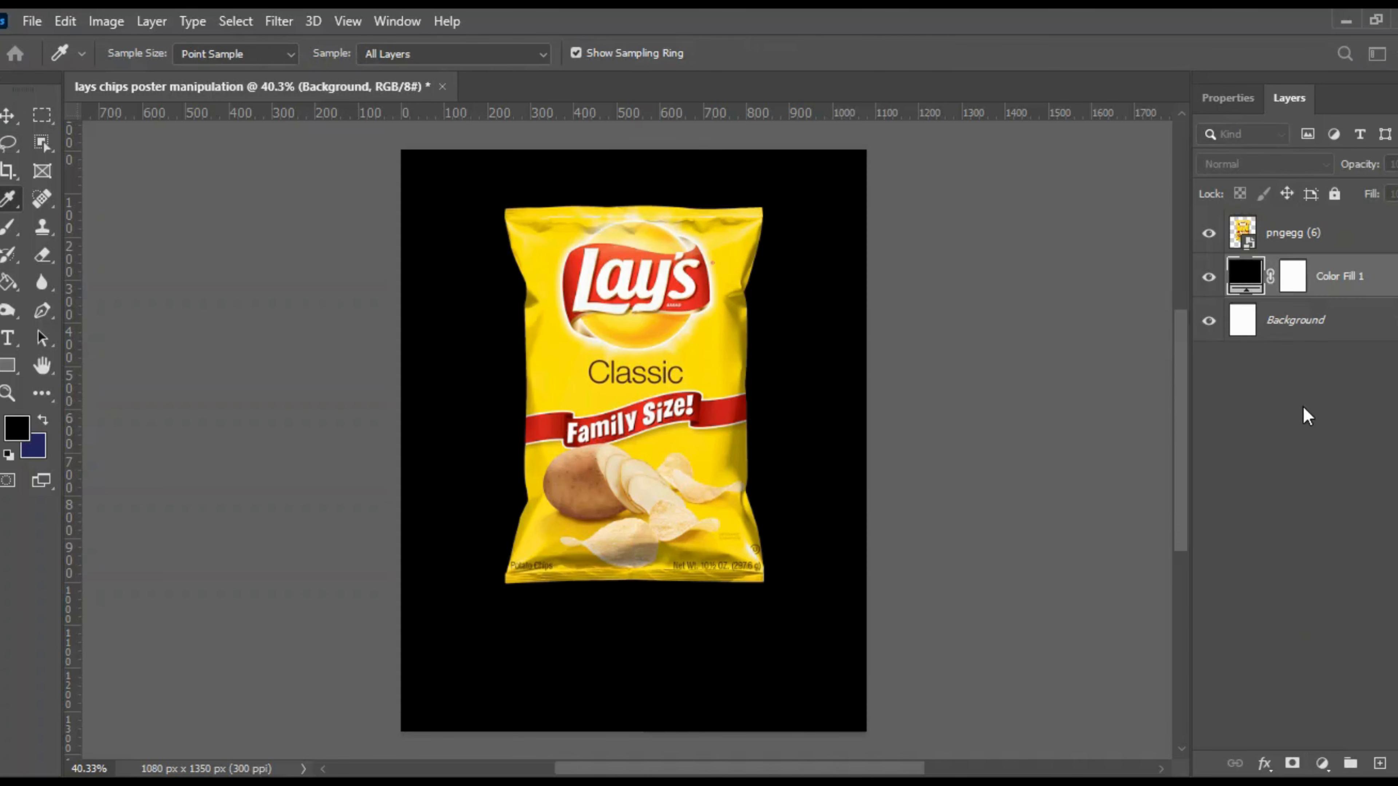
click(730, 341)
click(661, 335)
click(663, 327)
click(702, 353)
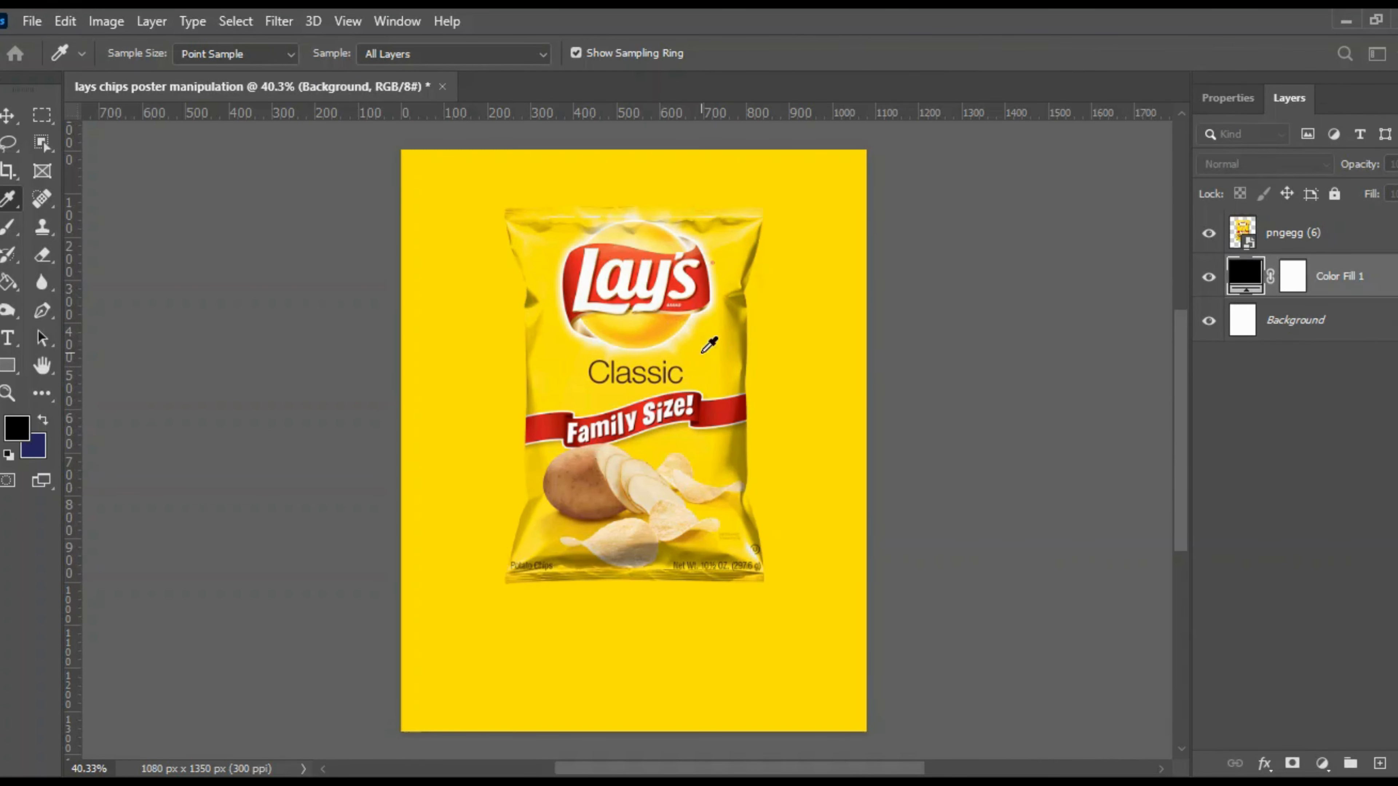
click(690, 420)
click(725, 295)
click(737, 243)
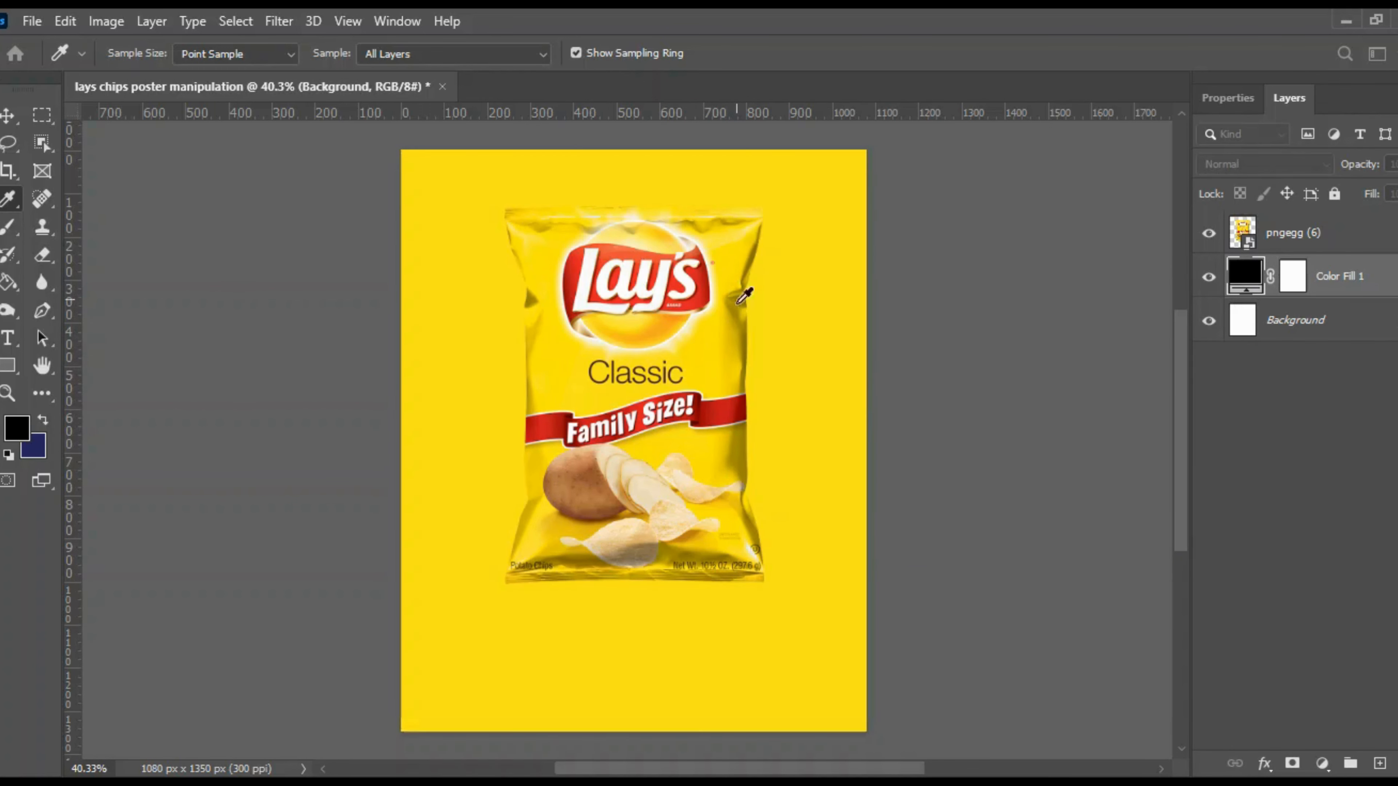
click(724, 364)
click(729, 347)
click(597, 473)
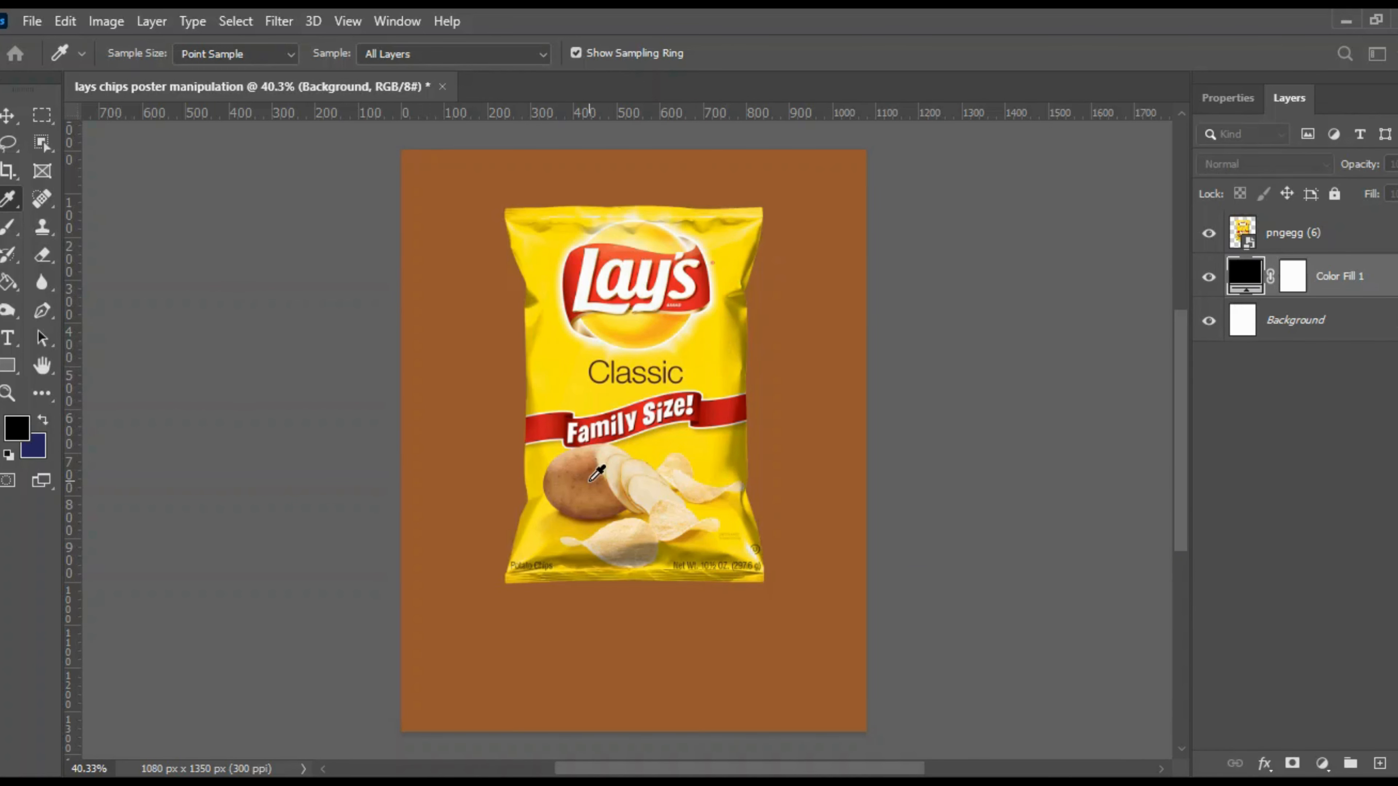
click(733, 337)
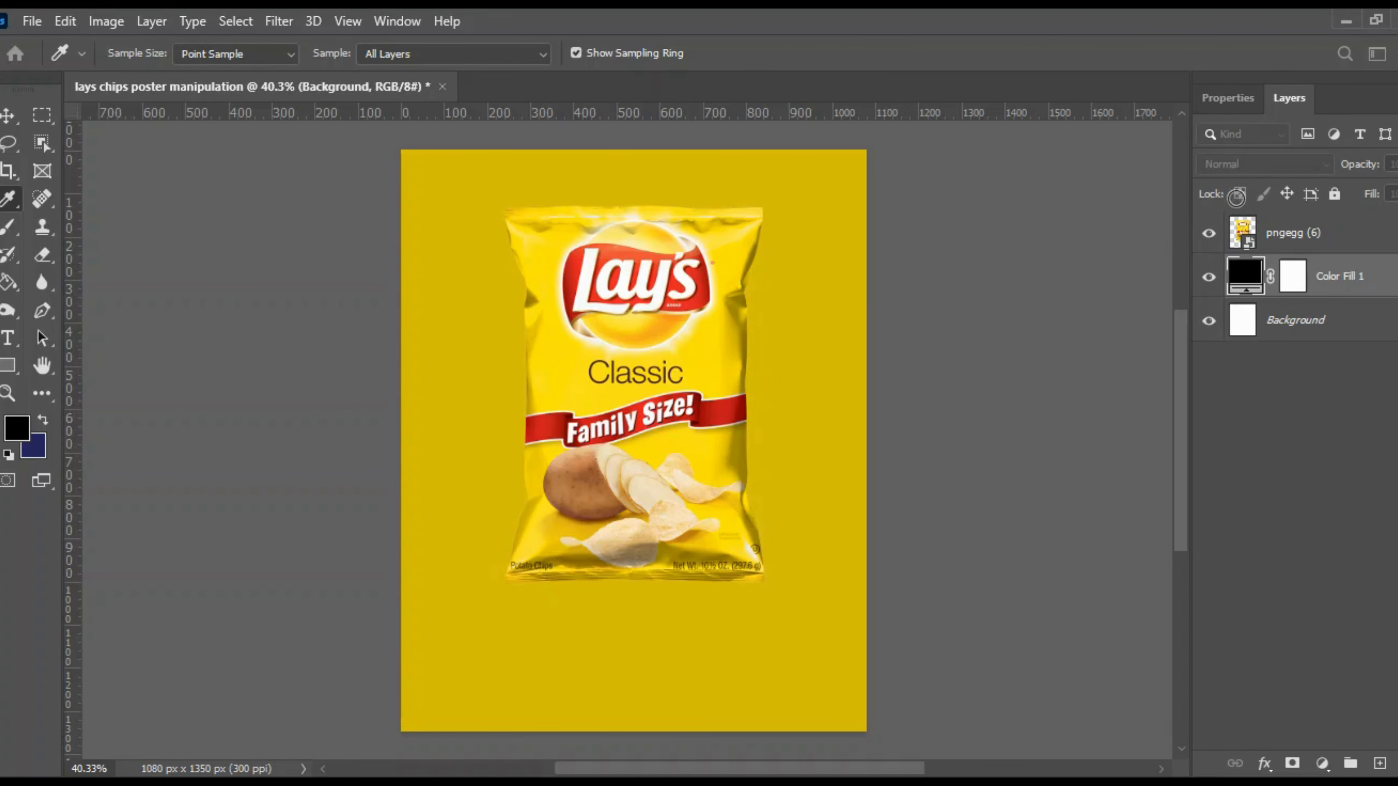
click(548, 527)
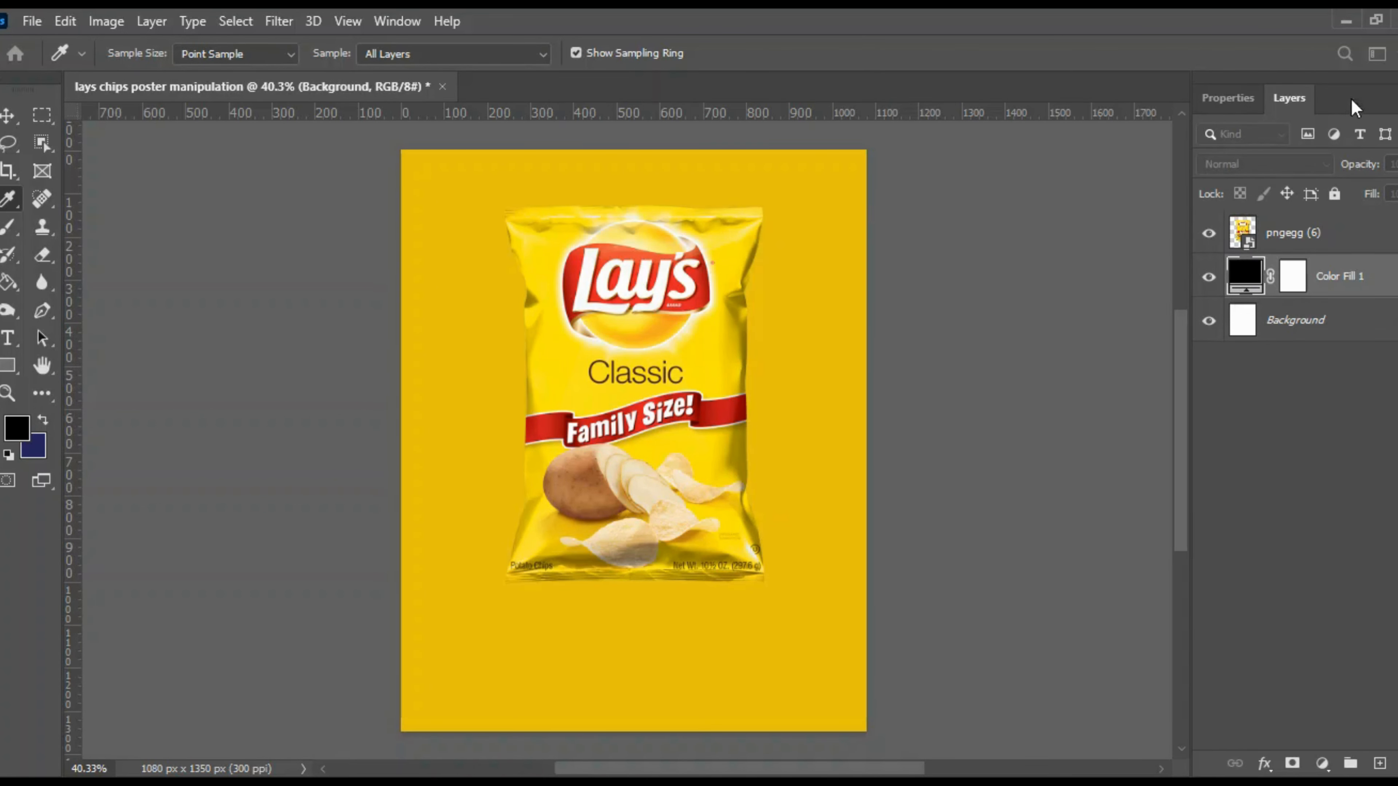
key(Return)
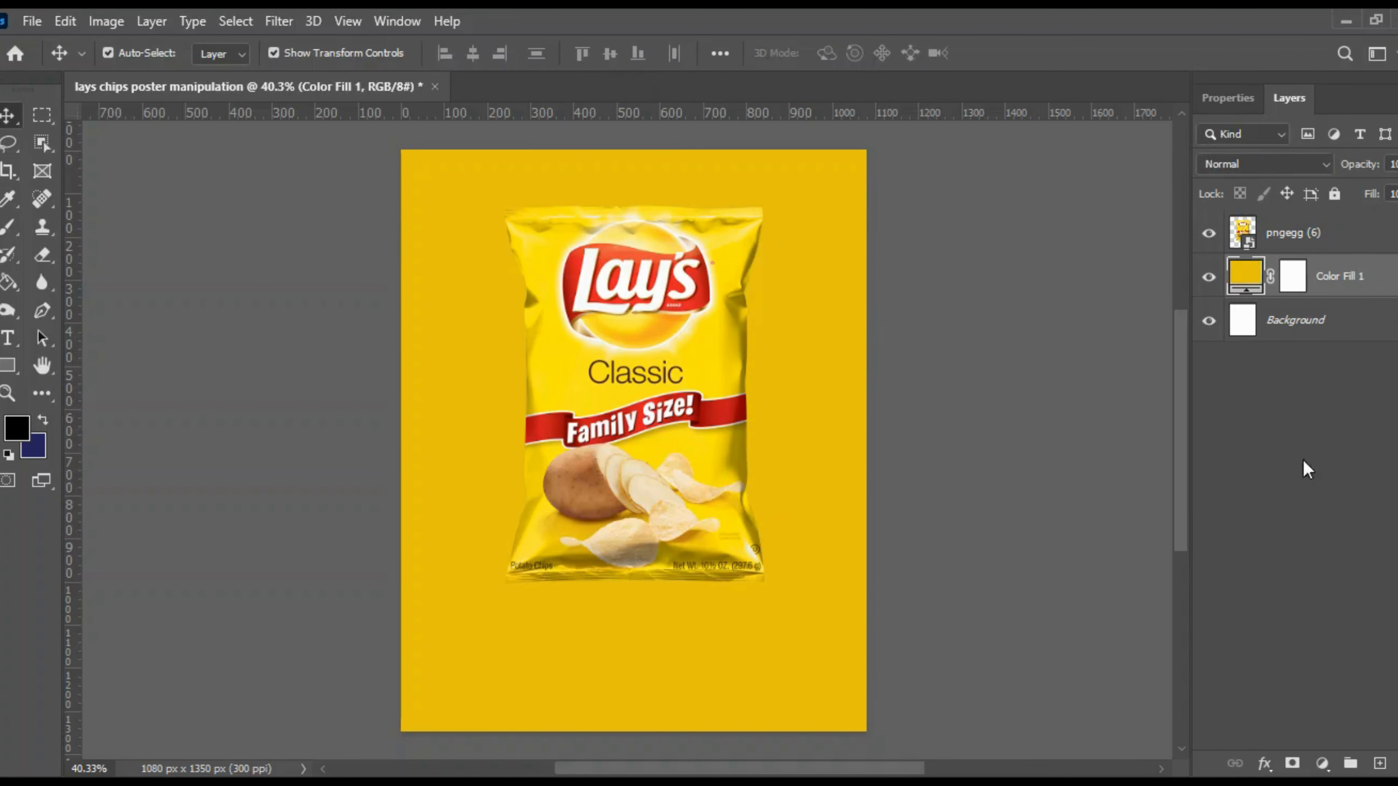
On a new layer behind the bag, paint a large soft white glow with the brush at 60% flow
click(1379, 763)
click(9, 227)
key(x)
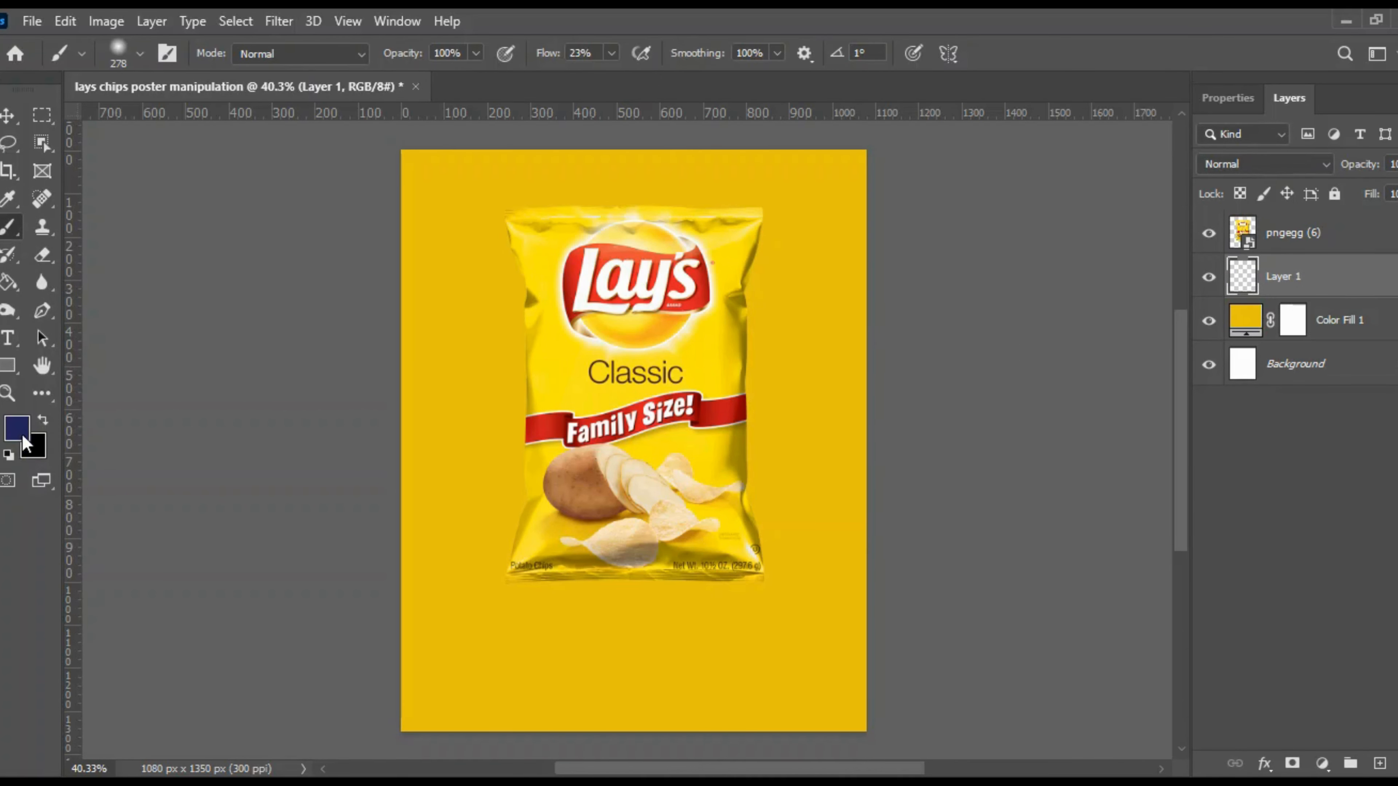
key(i)
click(1212, 203)
drag(681, 413, 766, 447)
click(581, 52)
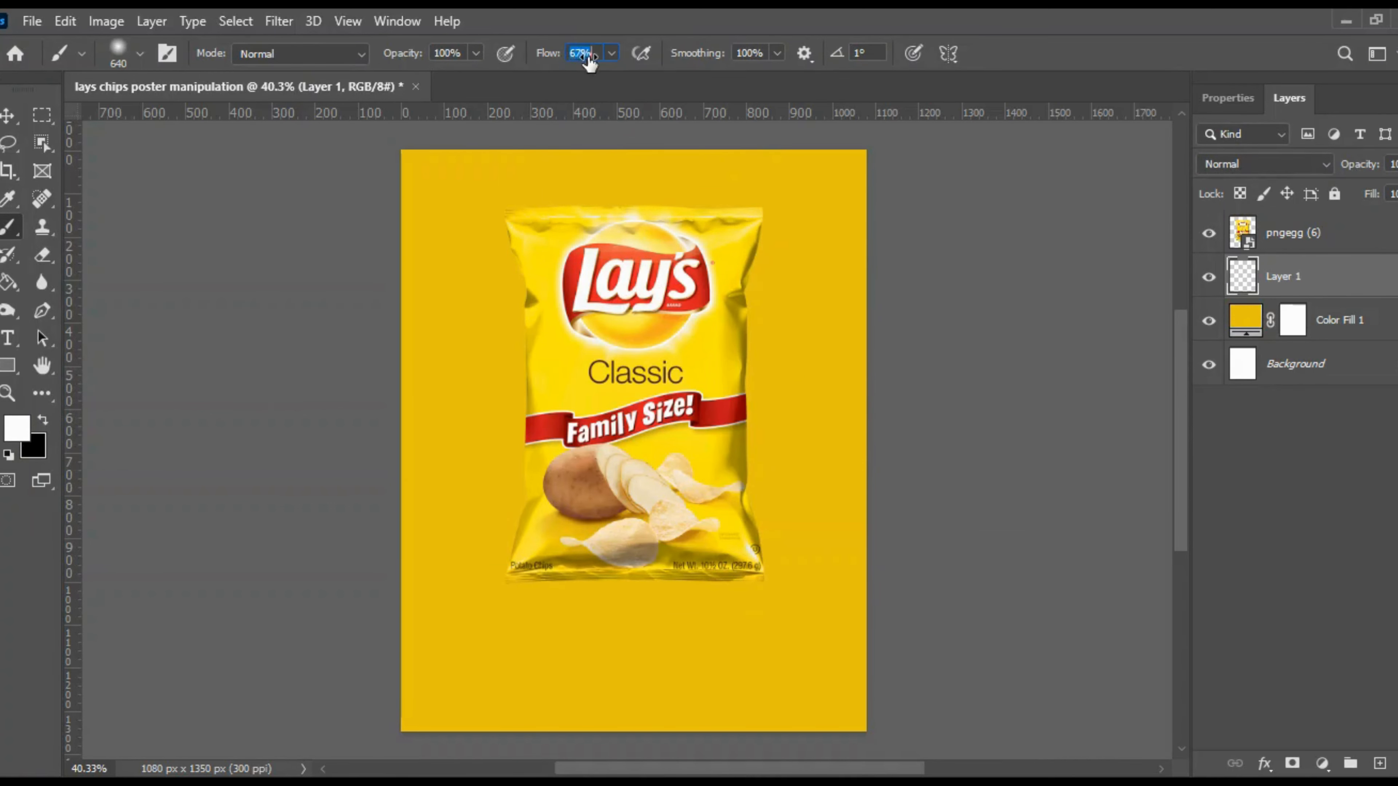
text(100)
key(Return)
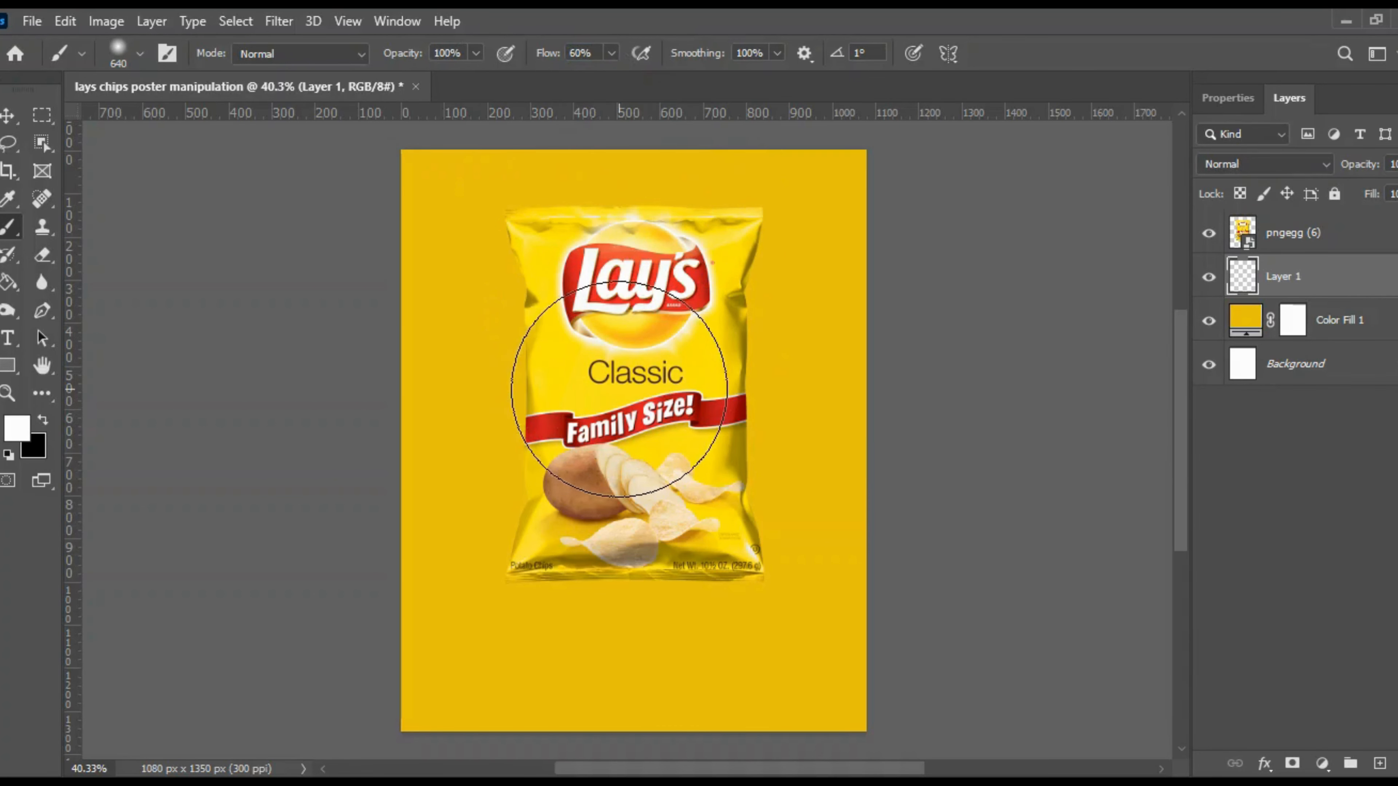
mouse_move(655, 389)
mouse_down()
mouse_move(682, 390)
mouse_move(638, 374)
mouse_up()
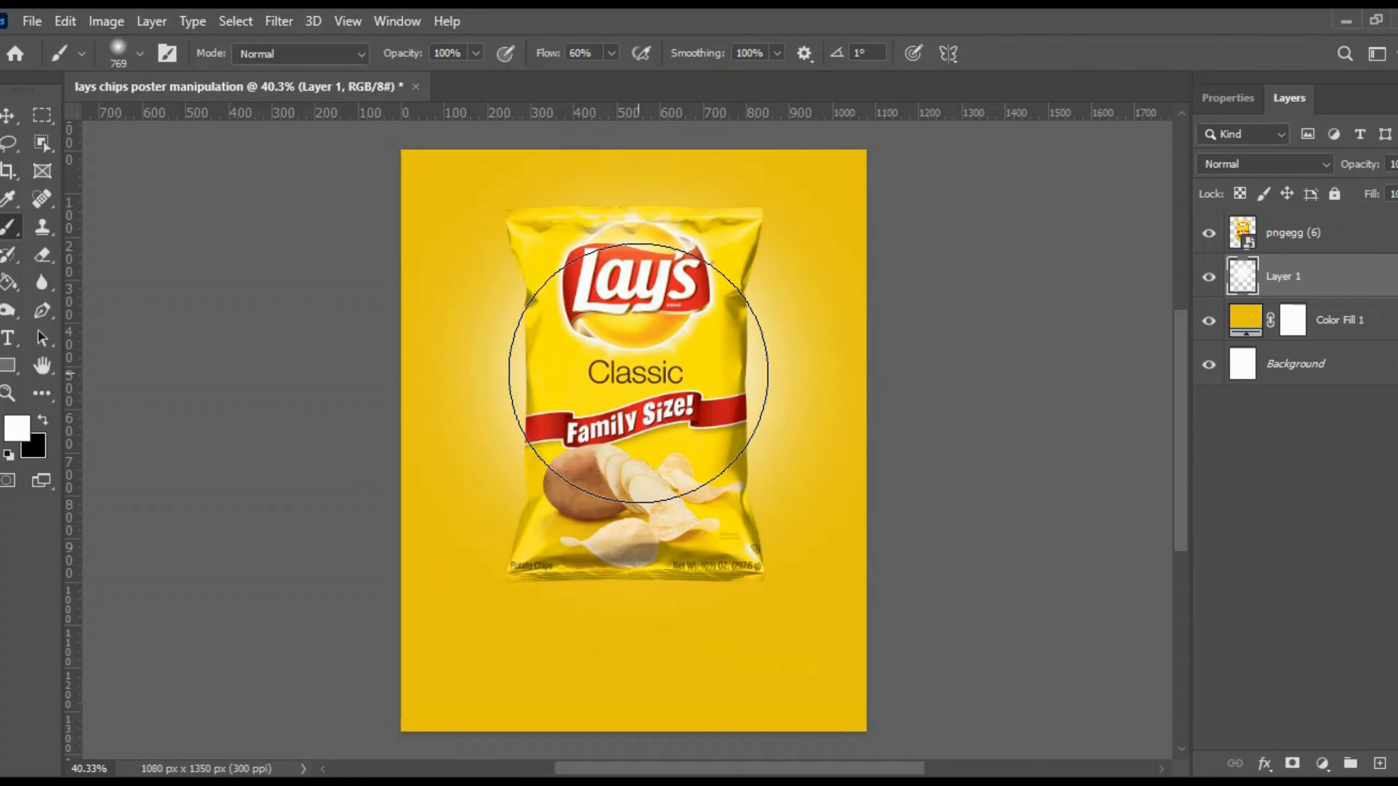
Add a new empty layer directly beneath the chips bag layer
click(7, 116)
click(999, 300)
click(1347, 284)
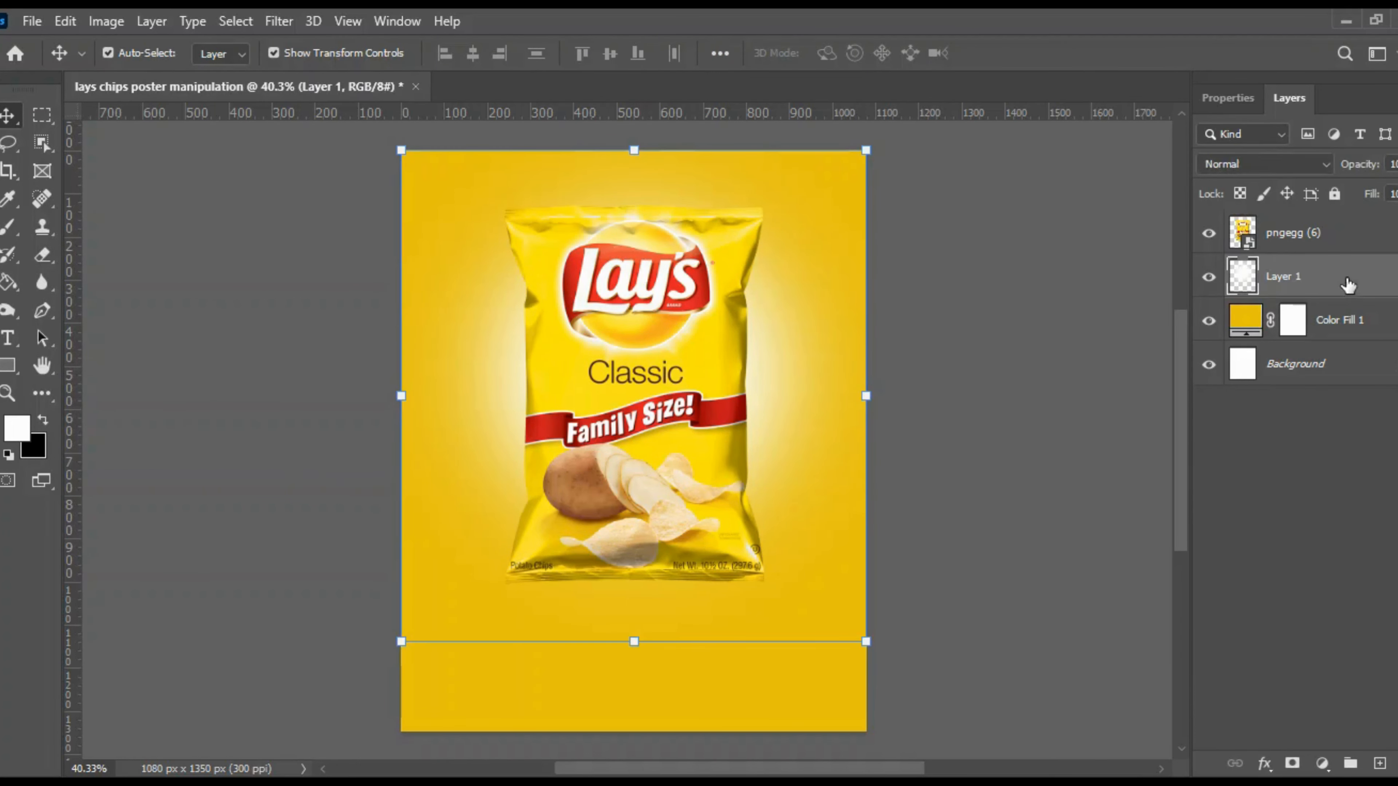
click(1362, 322)
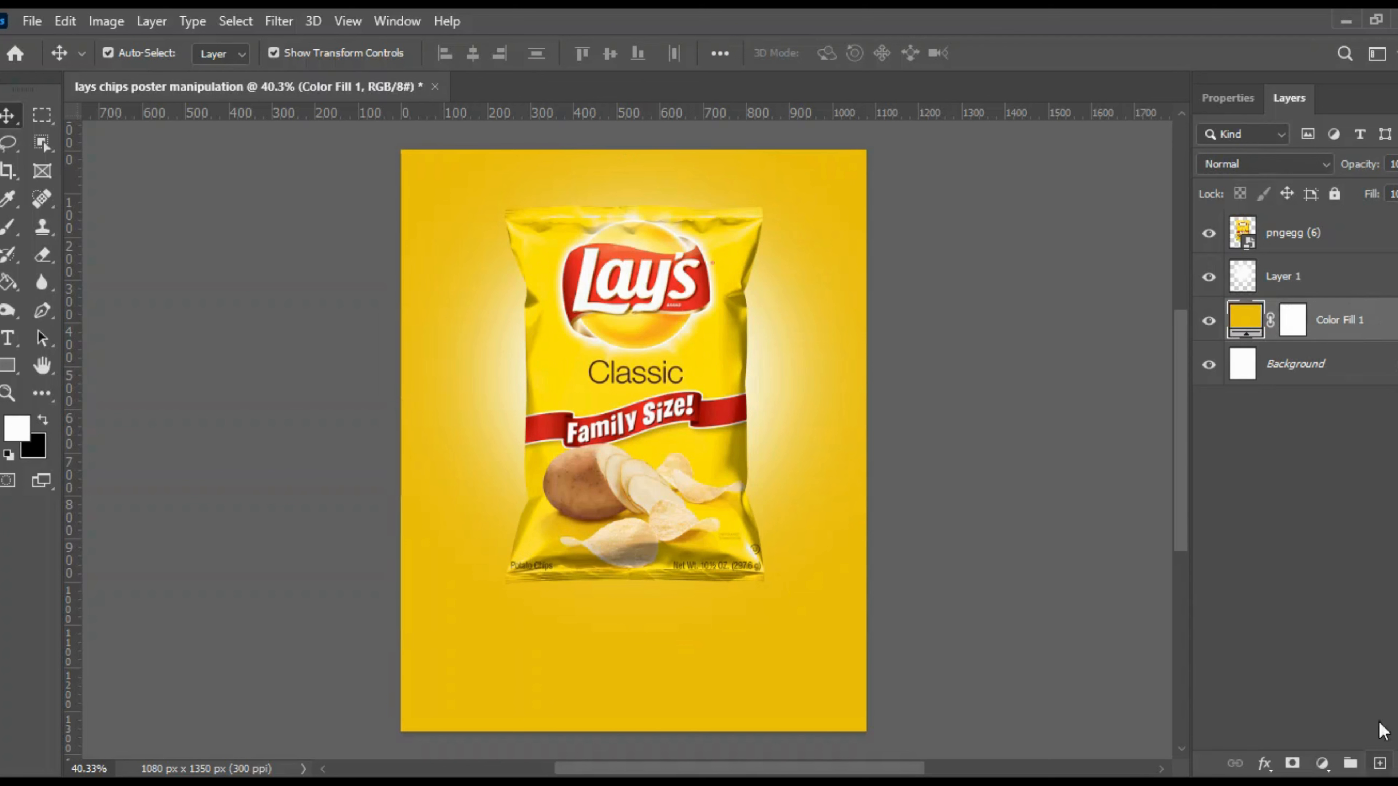
click(1299, 271)
click(1379, 763)
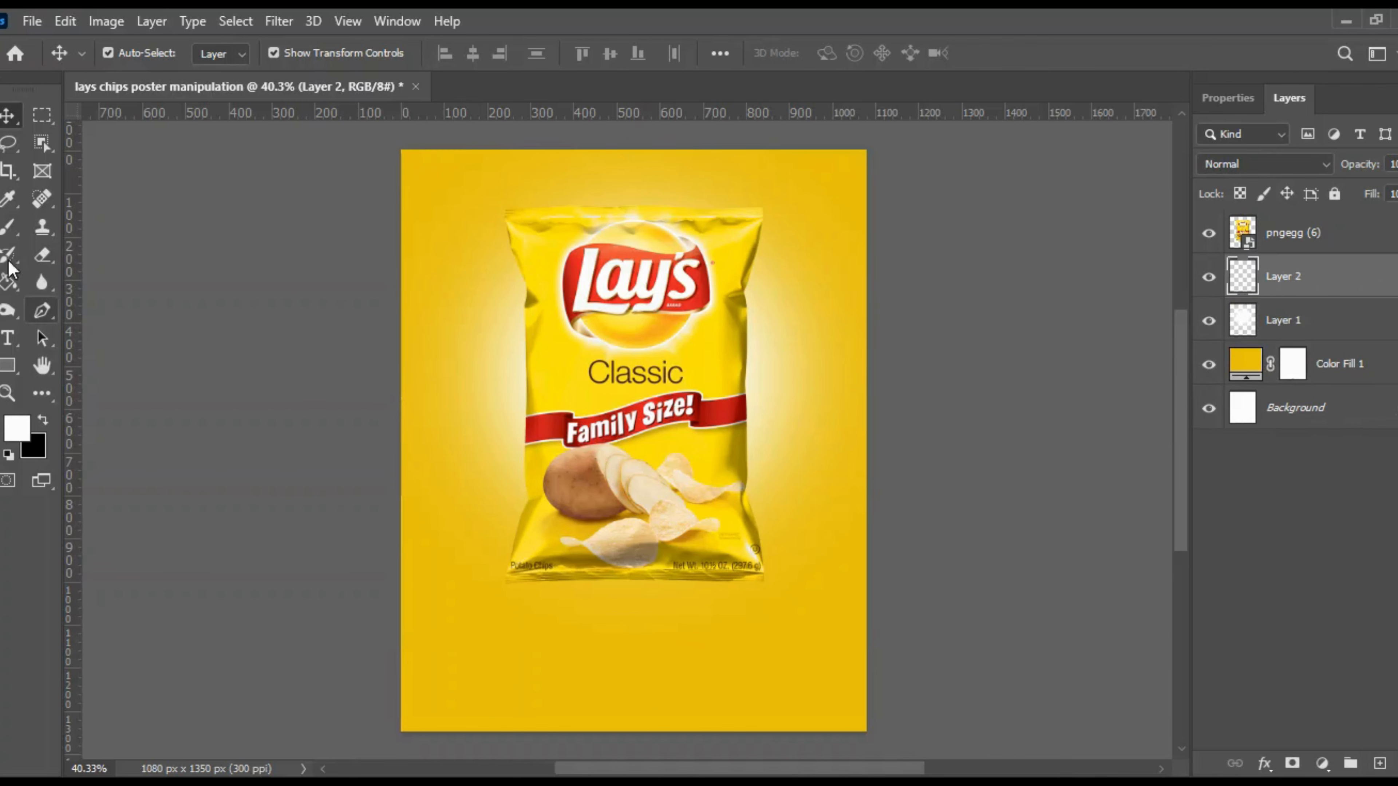
Try to make a ground shadow by painting a soft black spot and squashing it to about 7% height under the bag
click(8, 227)
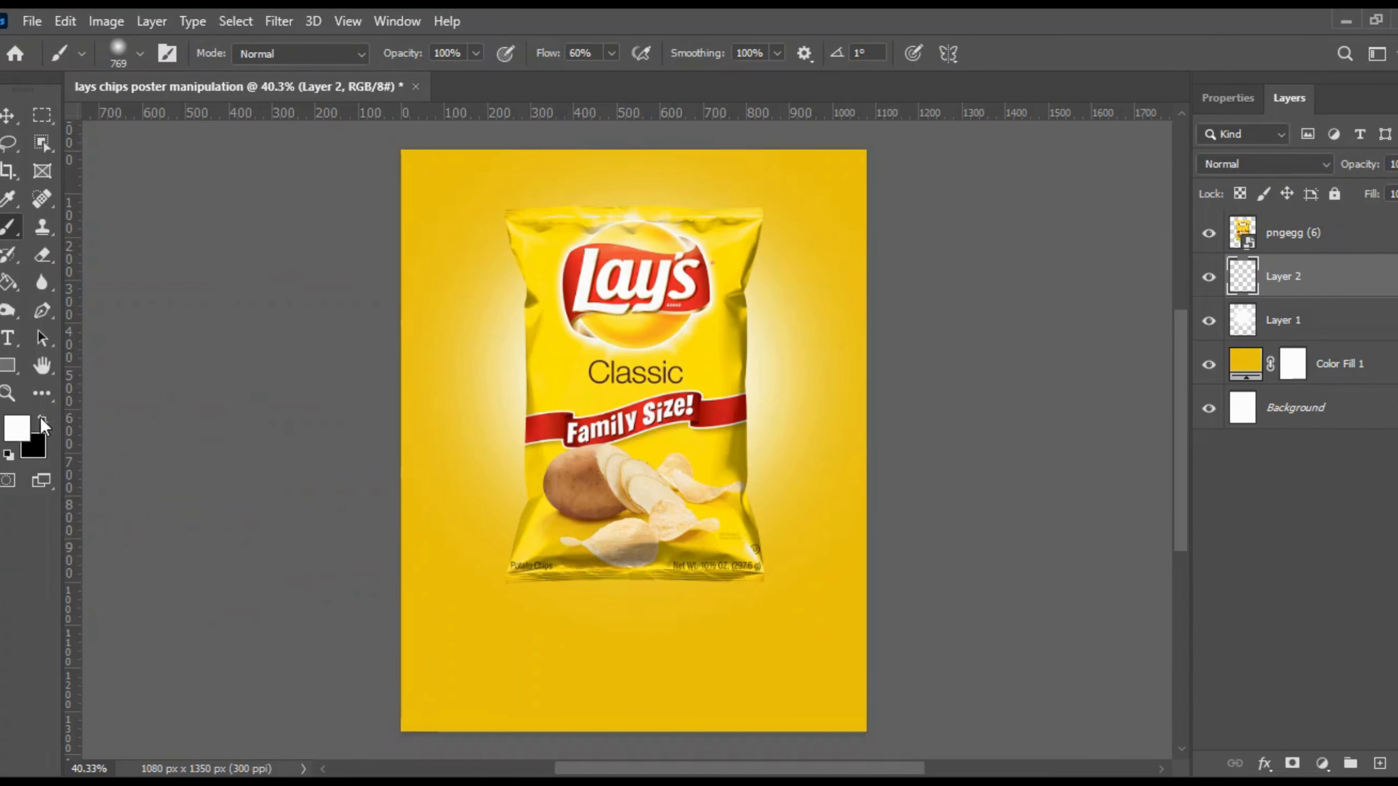
click(43, 422)
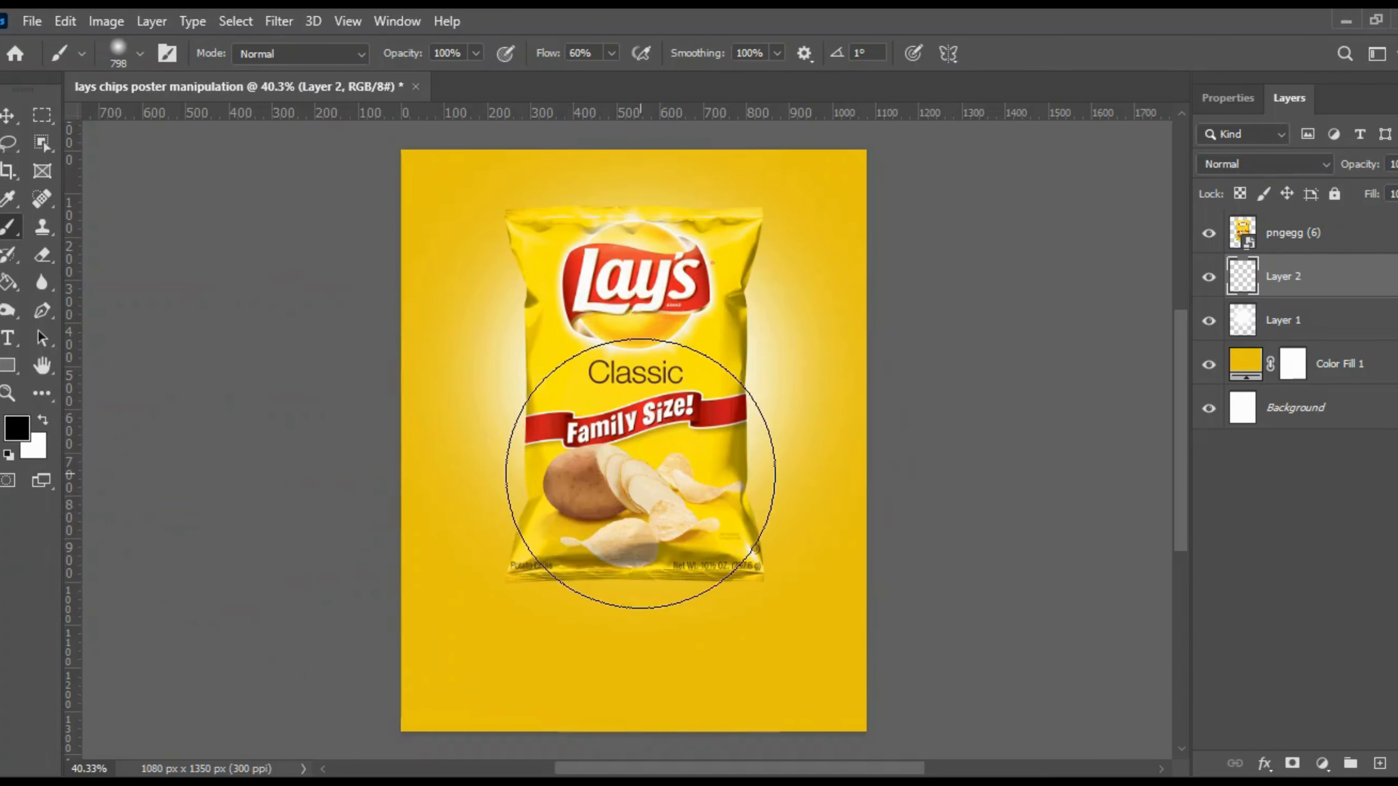
click(640, 462)
click(7, 116)
drag(631, 194, 643, 594)
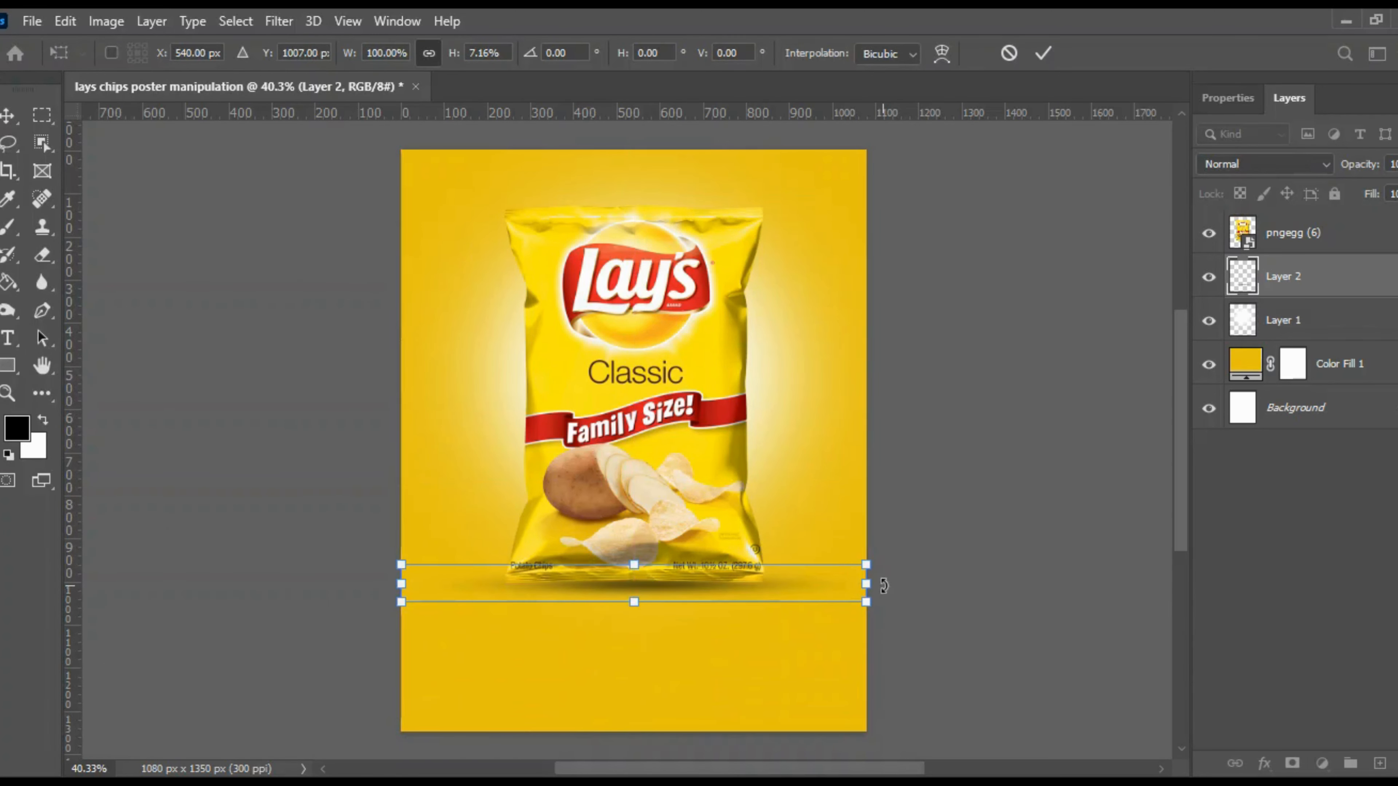
click(1008, 53)
key(Delete)
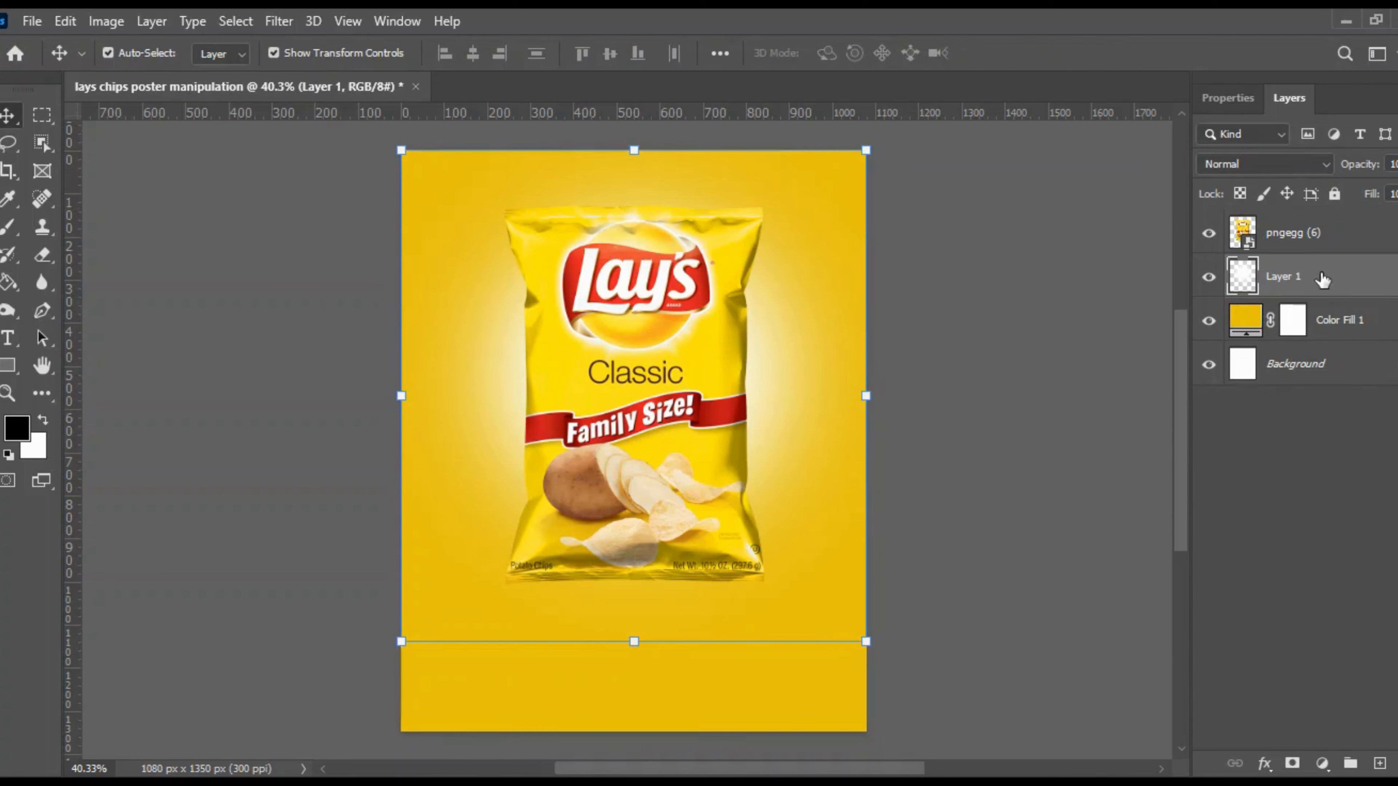
key(ctrl+z)
Paint a thin black shadow under the bag's base using a flattened soft brush tip with its angle set to 0°
click(11, 230)
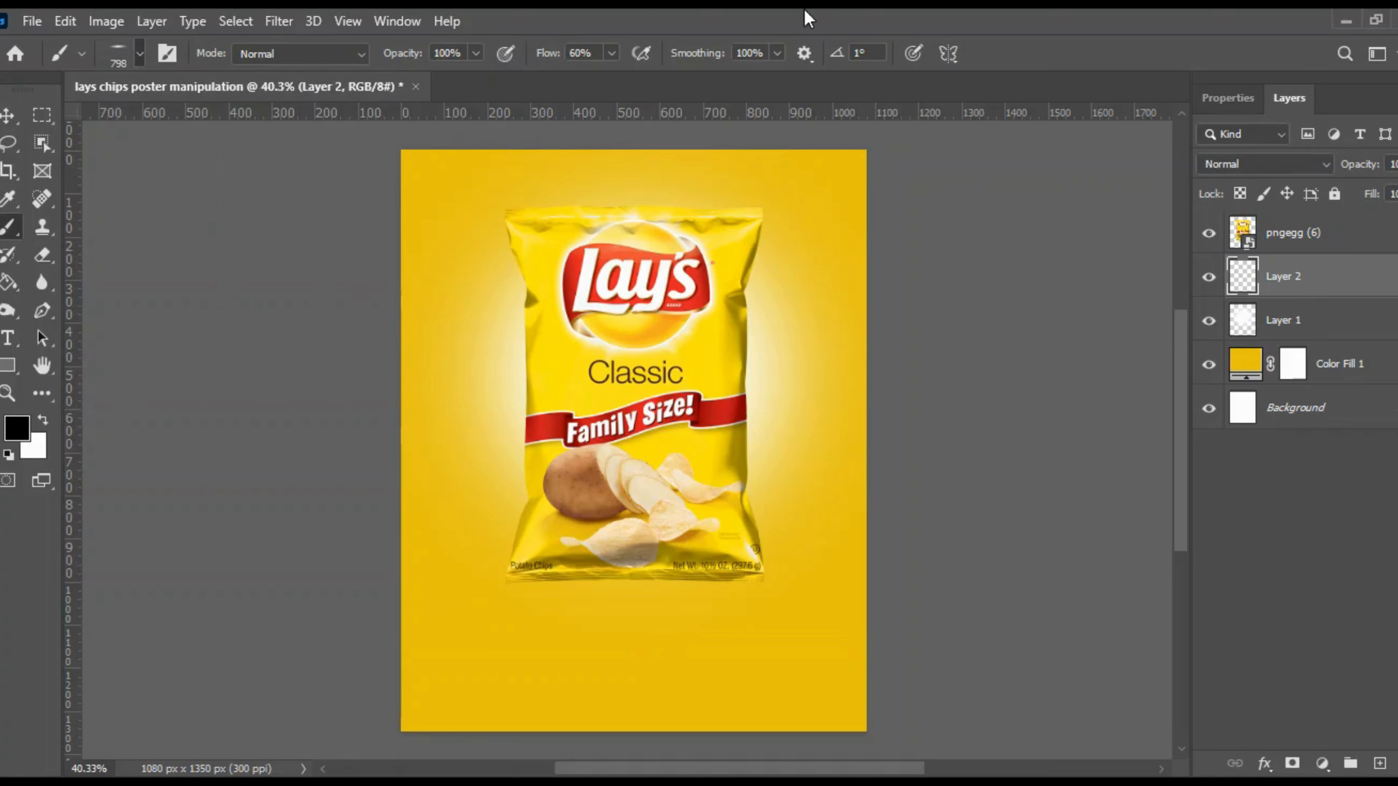
click(673, 588)
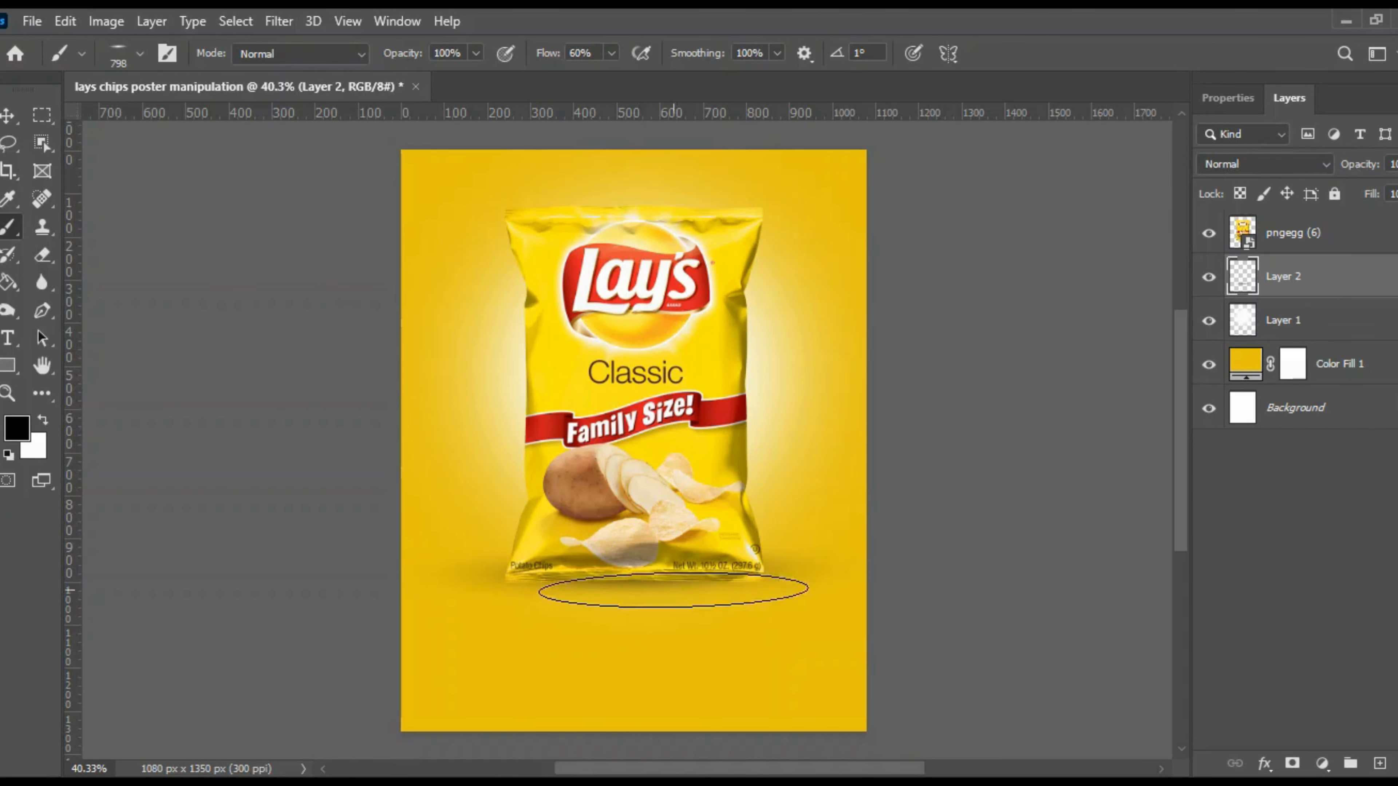
key(ctrl+z)
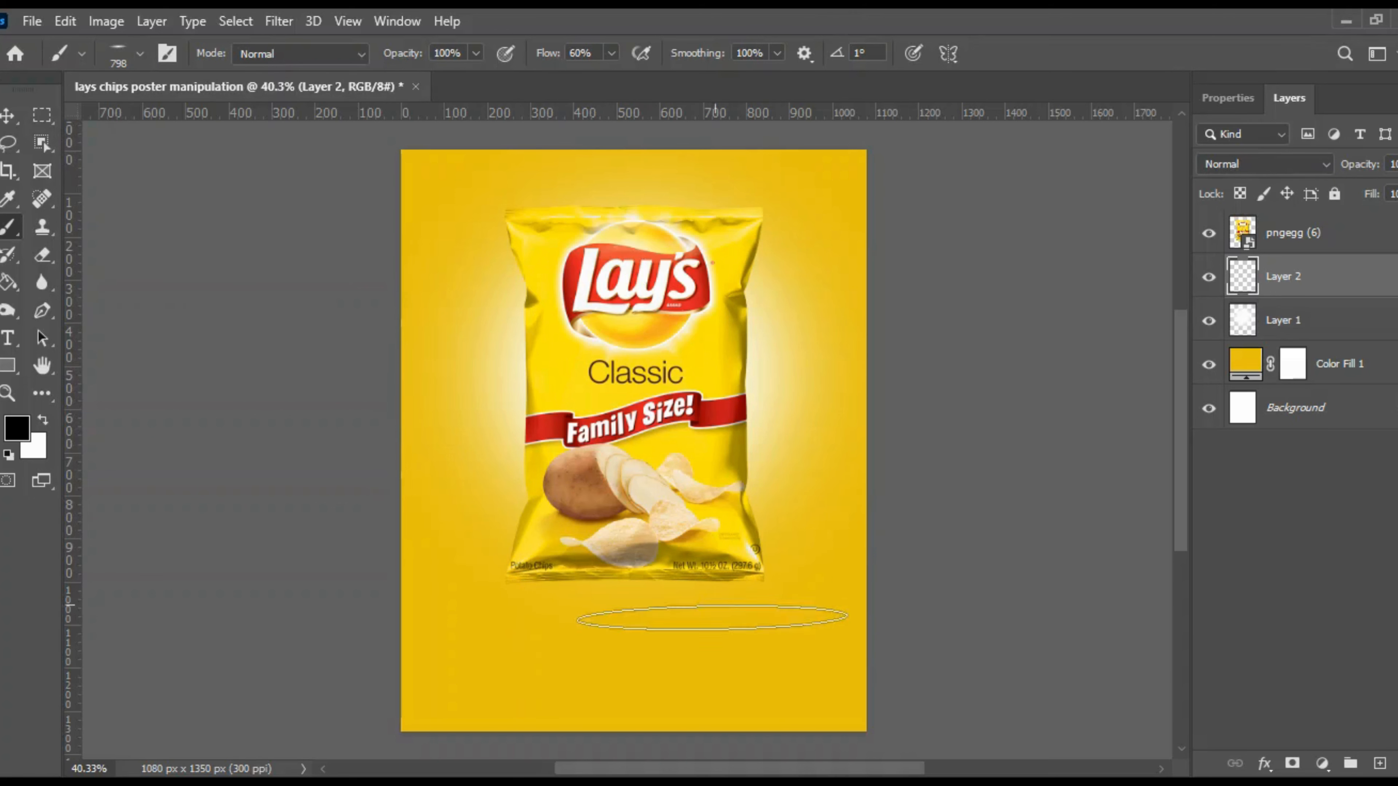
key(Left)
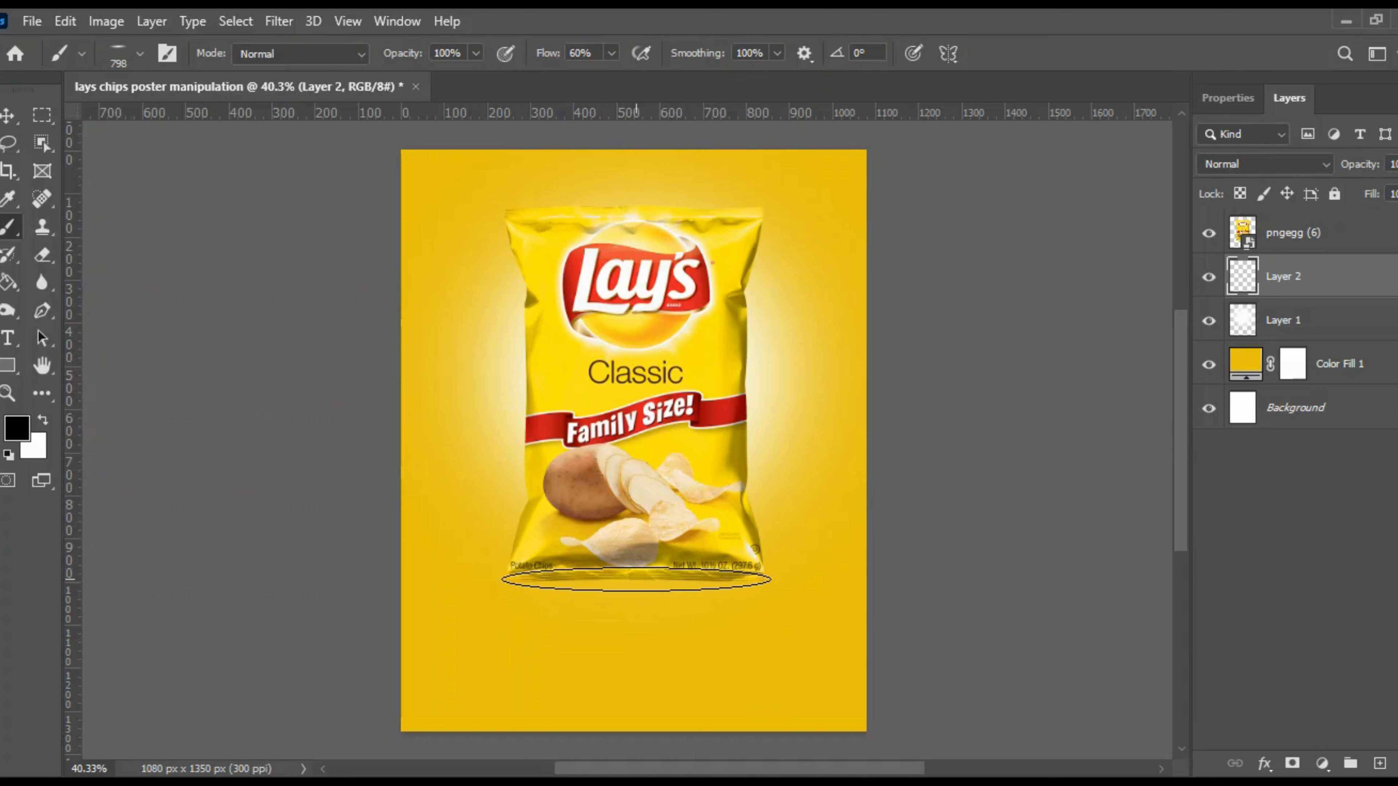
click(636, 580)
mouse_move(633, 589)
mouse_down()
mouse_move(612, 593)
mouse_move(630, 585)
mouse_move(634, 560)
mouse_move(634, 583)
mouse_move(690, 571)
mouse_up()
click(8, 116)
key(Return)
Examine the shadow at the bag's base up close and in the whole poster
scroll(634, 594, up, 6)
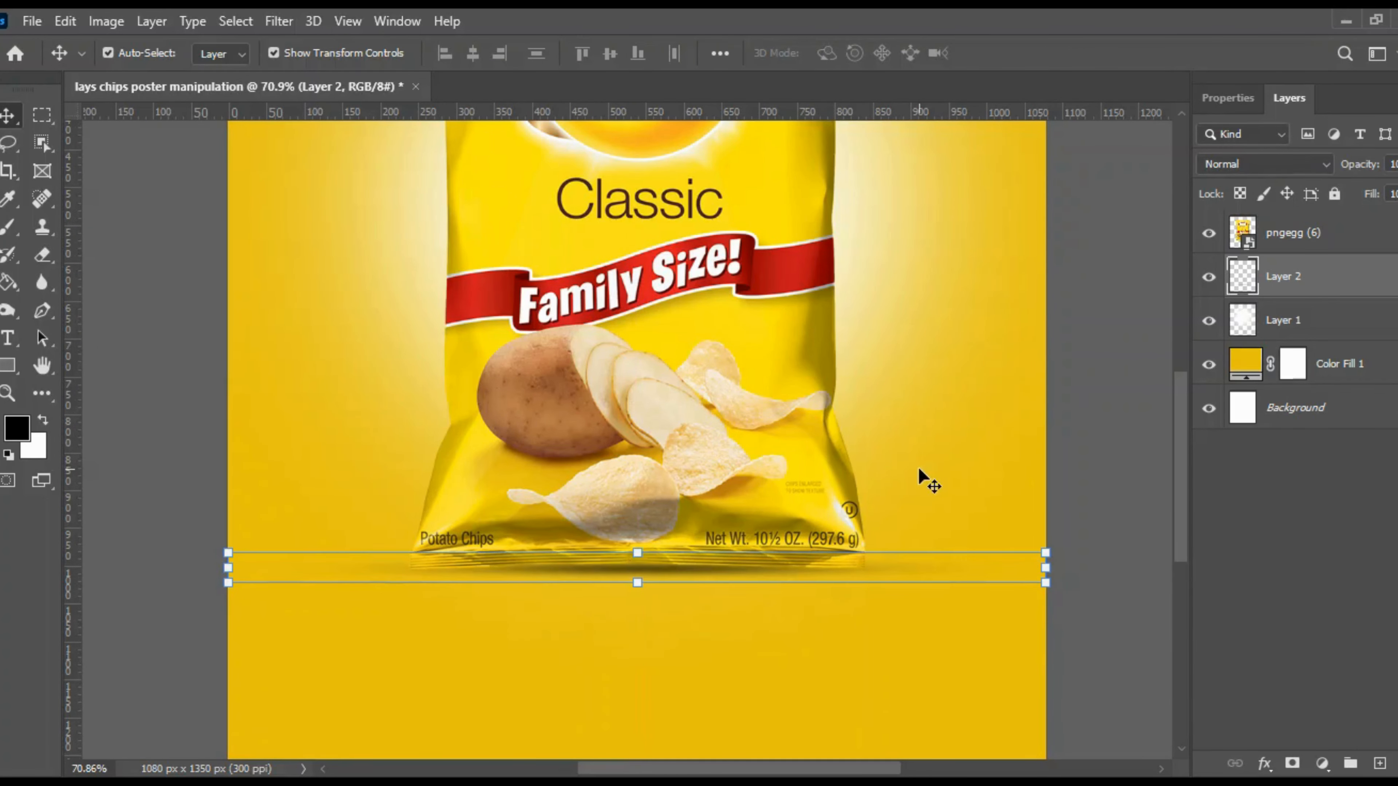
click(1142, 405)
scroll(669, 602, down, 10)
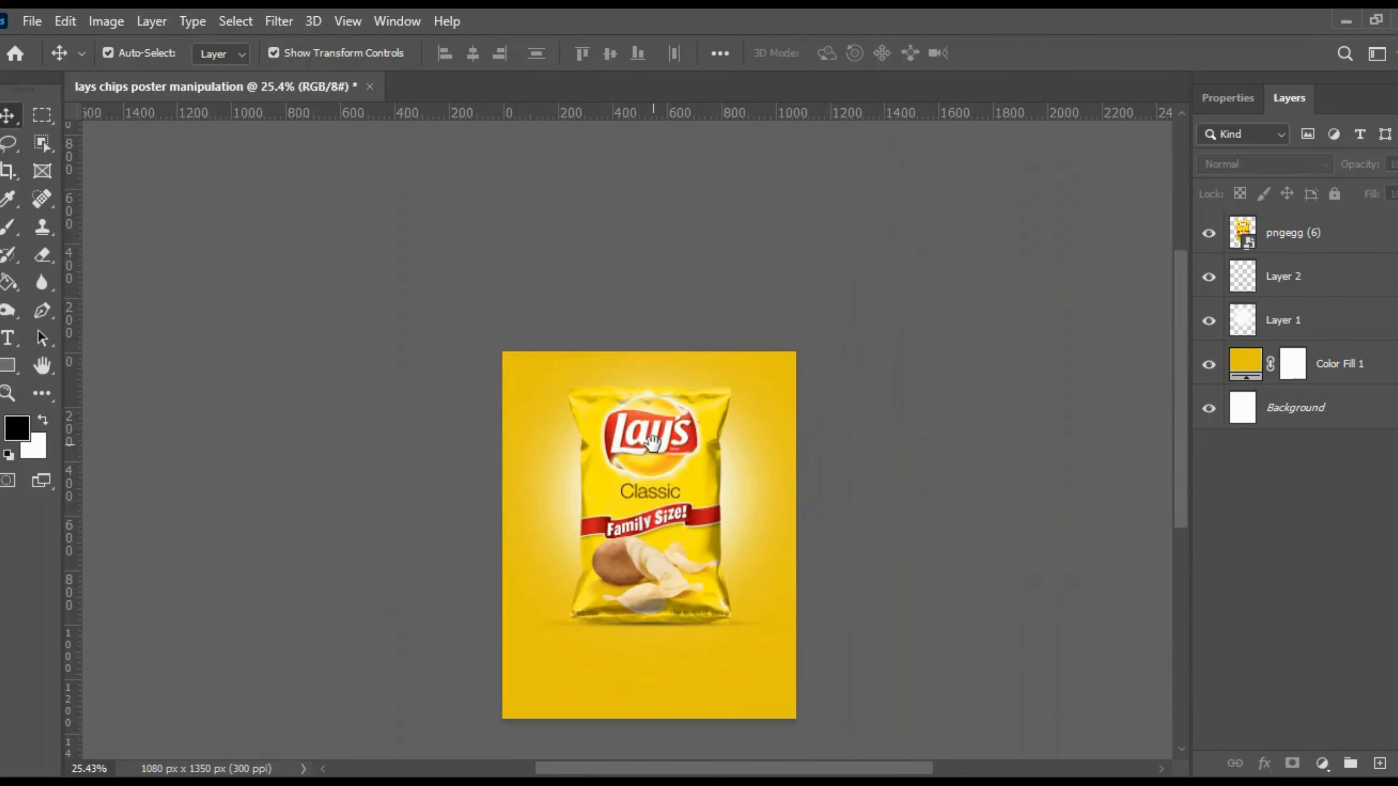
scroll(669, 606, up, 10)
scroll(671, 639, down, 6)
scroll(633, 573, down, 1)
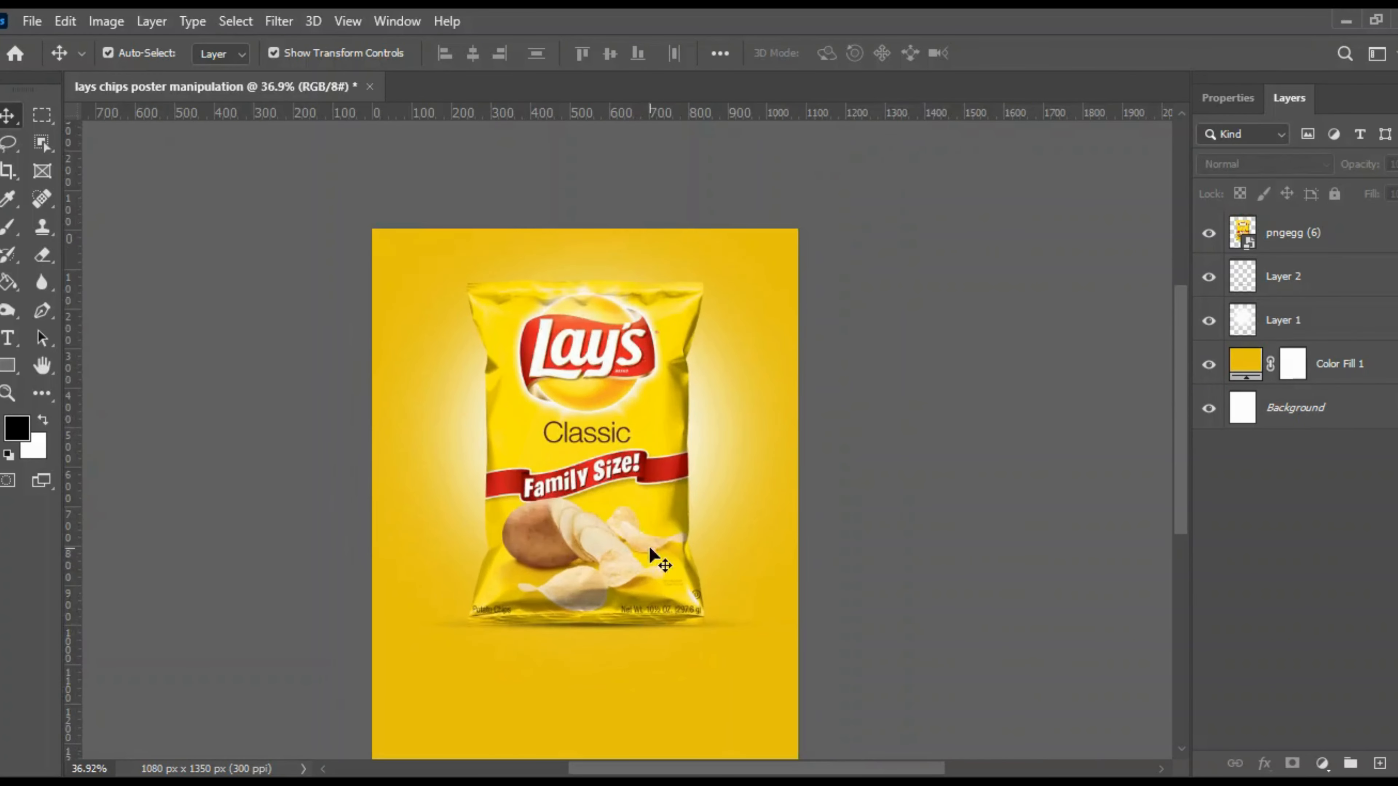
scroll(636, 452, up, 1)
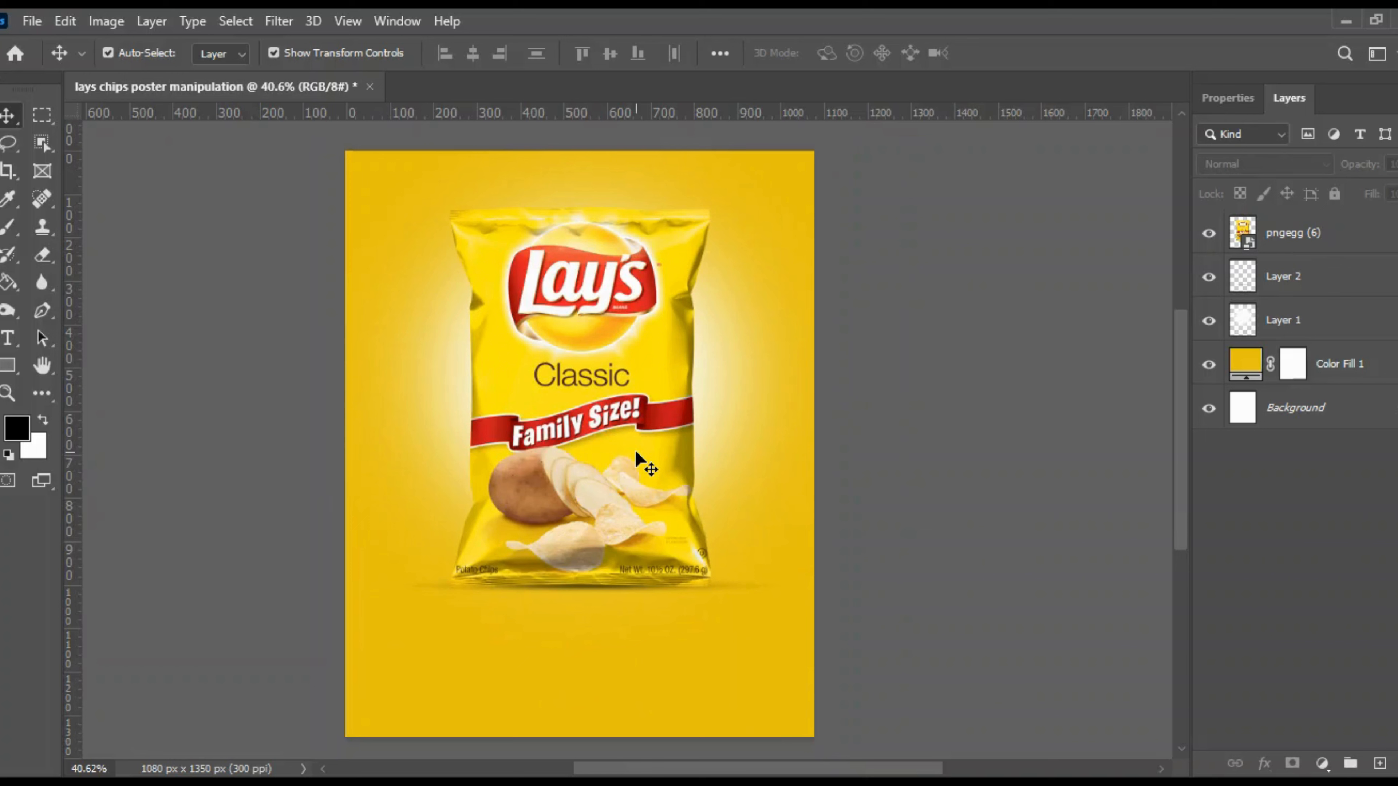
Delete the white glow layer behind the bag
click(1320, 331)
key(Delete)
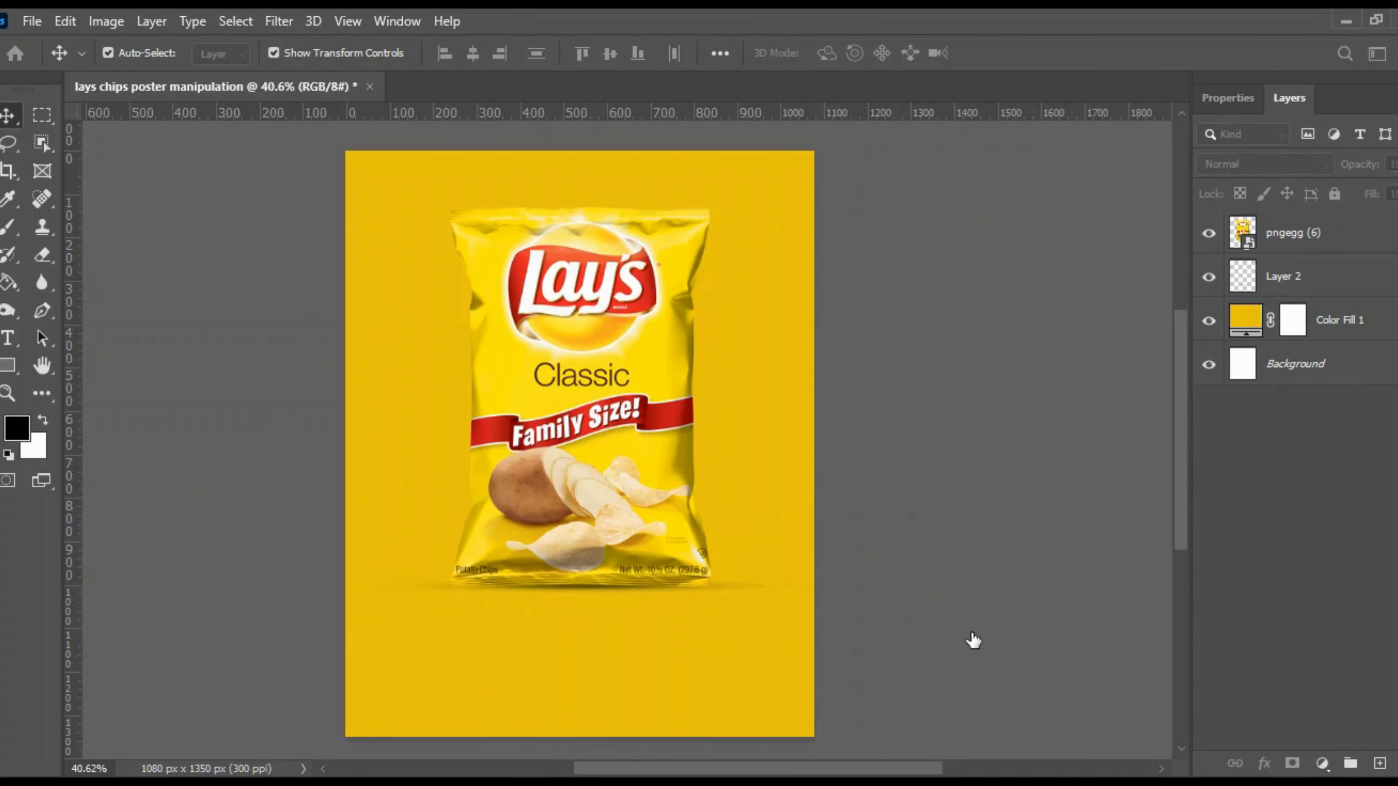
click(622, 303)
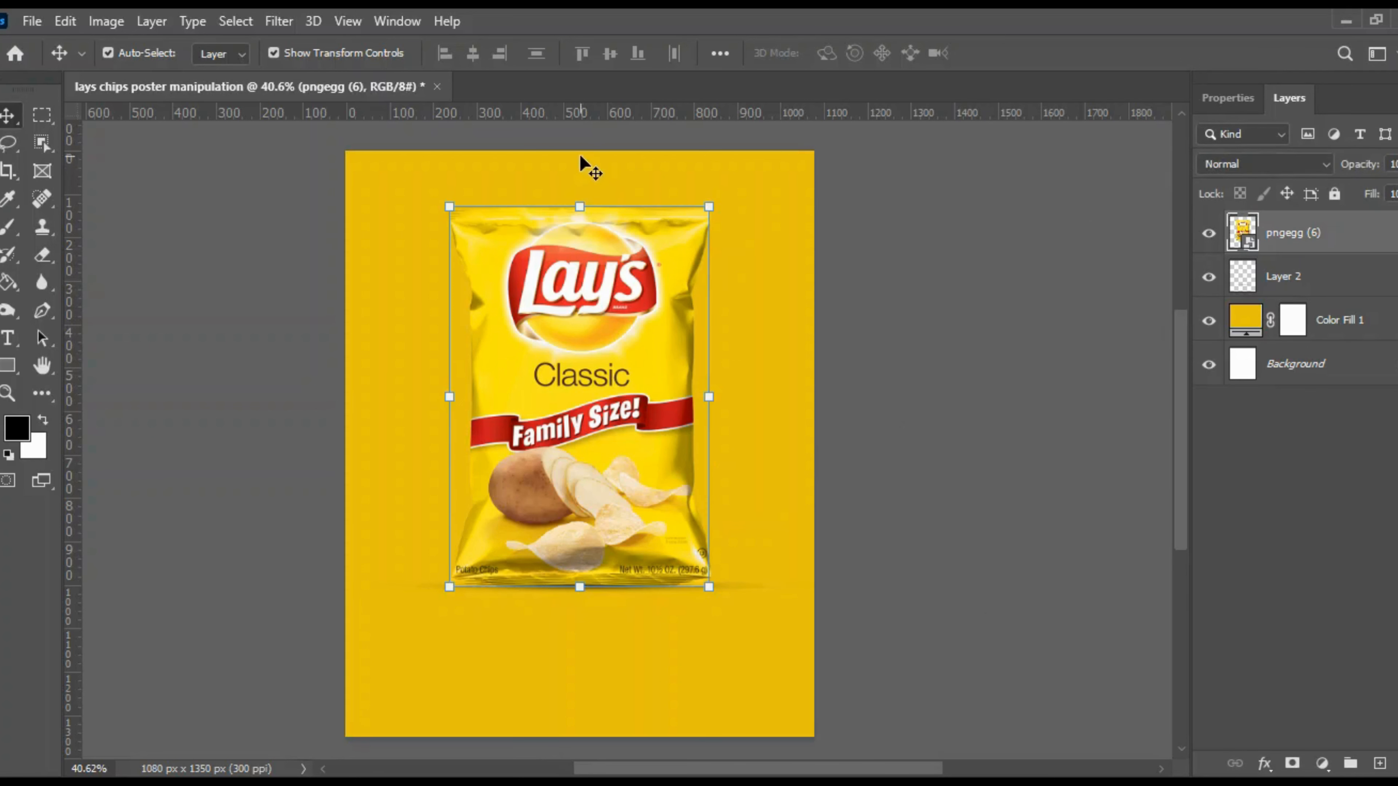
click(962, 278)
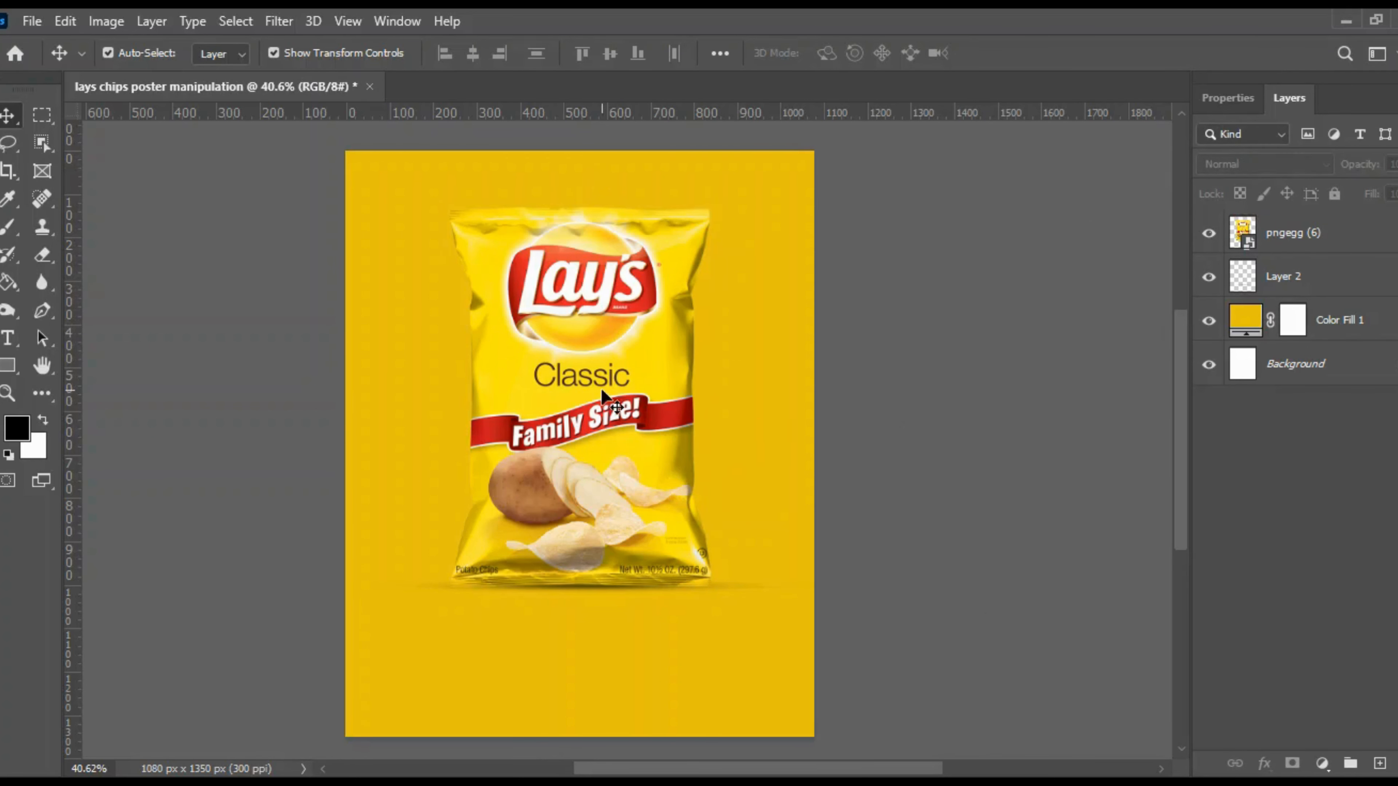
Duplicate the chips bag layer, flip the copy vertically and move it below the original as a reflection
click(1361, 238)
key(ctrl+j)
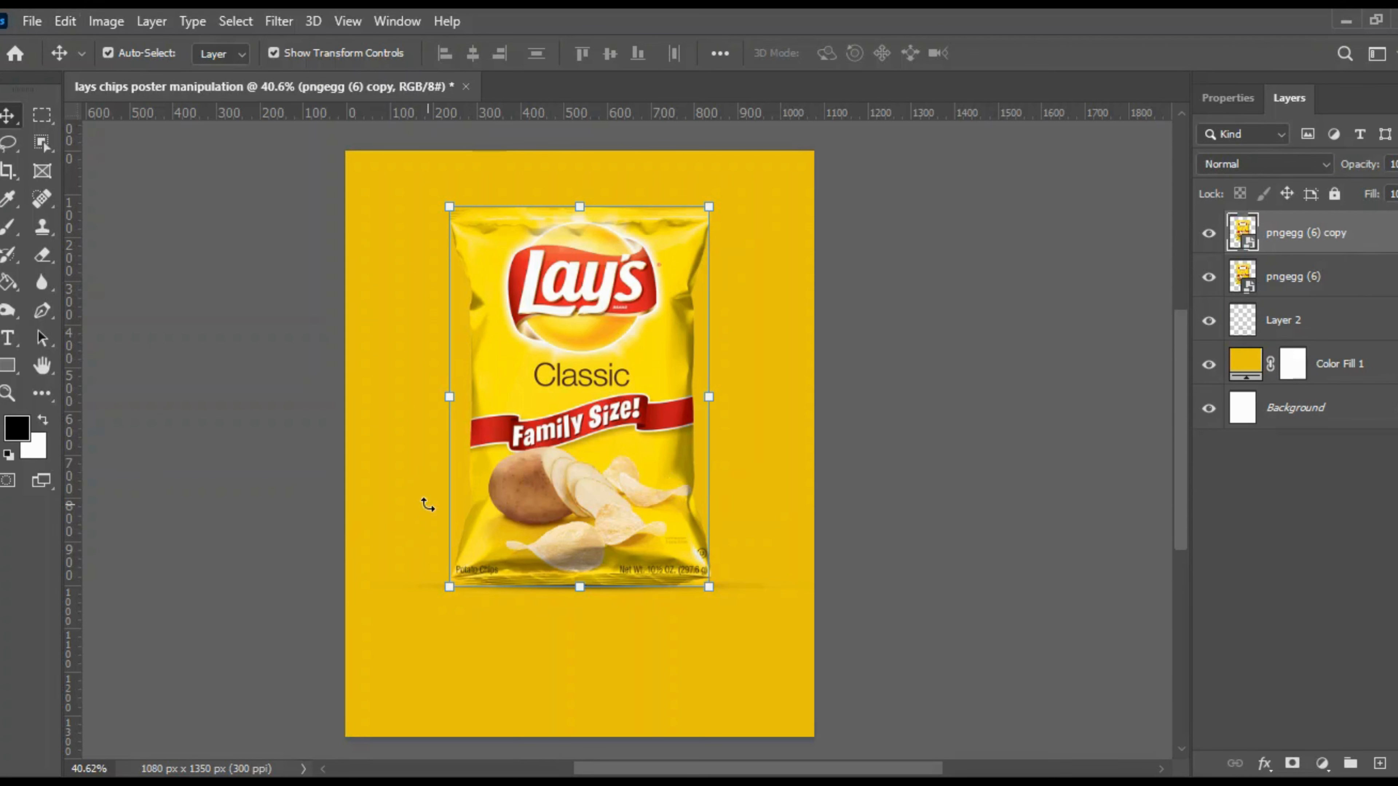
drag(578, 329, 579, 495)
scroll(585, 378, down, 2)
drag(585, 379, 584, 464)
Nudge and warp the flipped bag copy so its upper edge fits closely against the upright bag's base
scroll(577, 499, up, 5)
scroll(567, 500, up, 3)
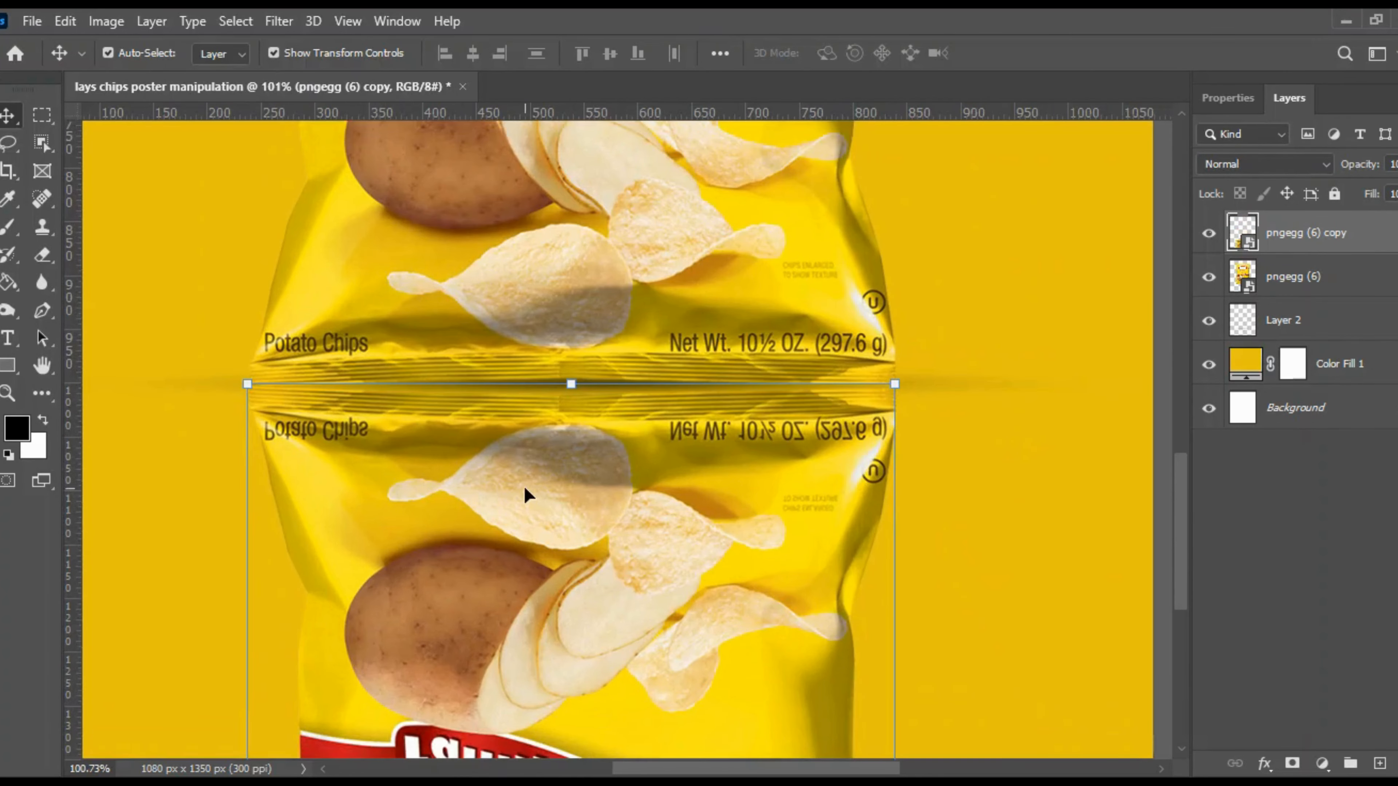
drag(595, 586, 596, 555)
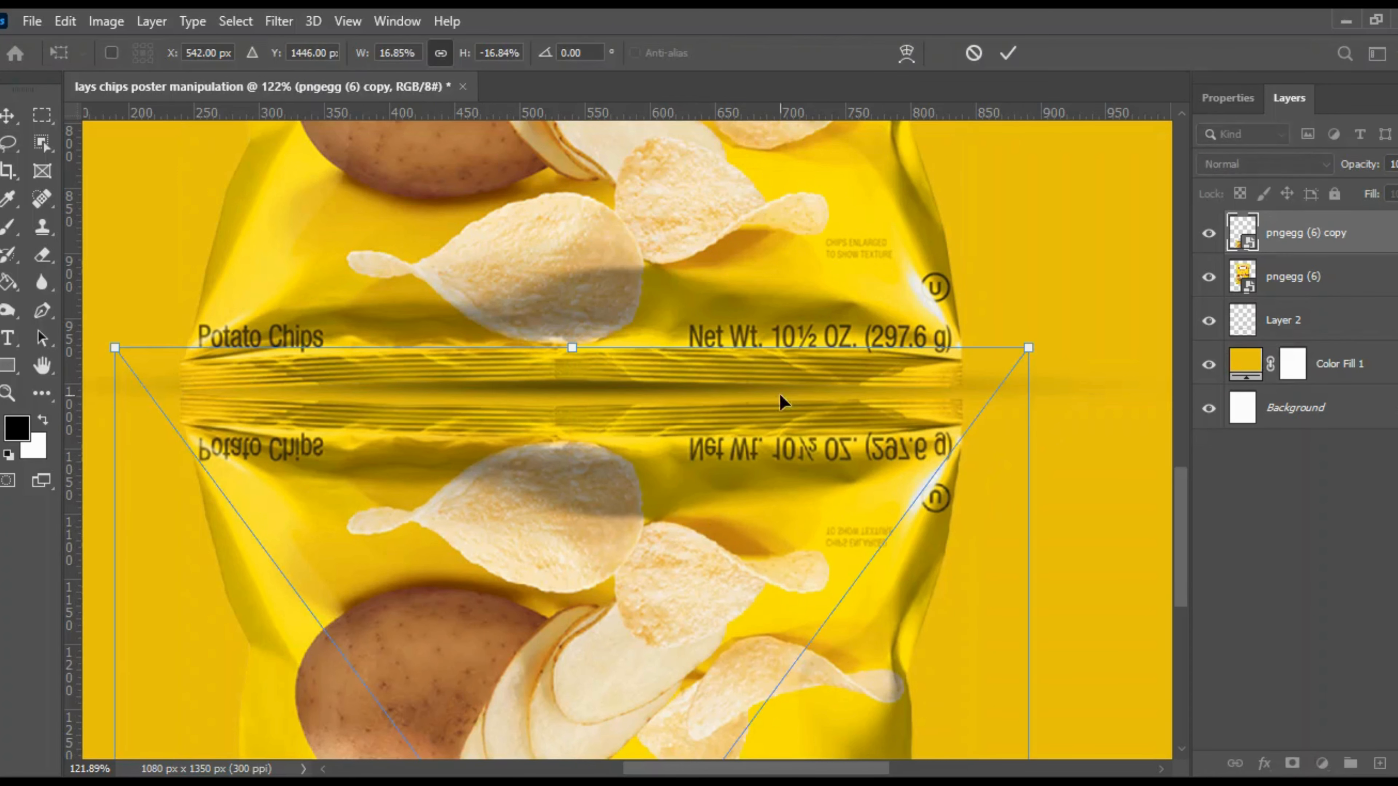
click(907, 52)
drag(592, 376, 583, 375)
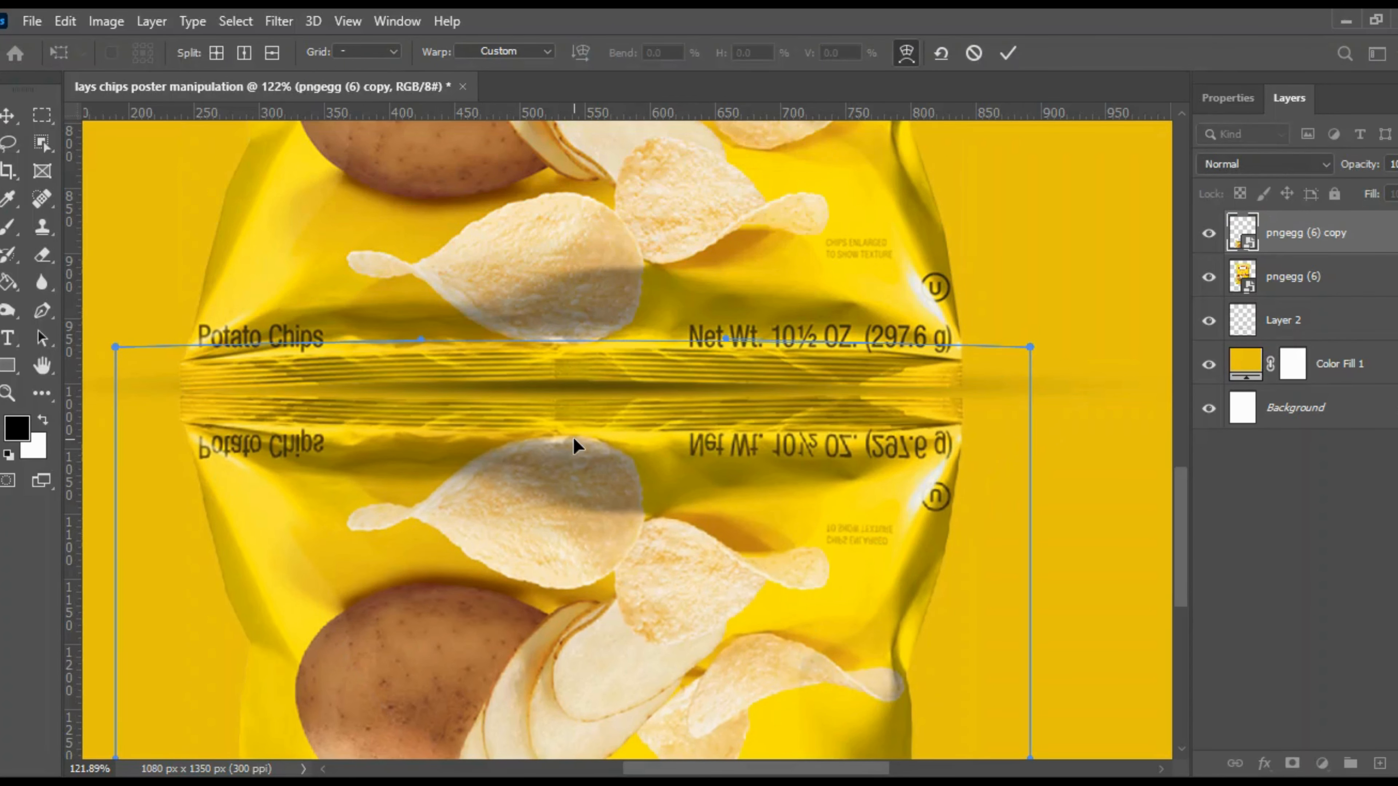
mouse_move(574, 438)
mouse_down()
mouse_move(572, 422)
mouse_move(570, 436)
mouse_up()
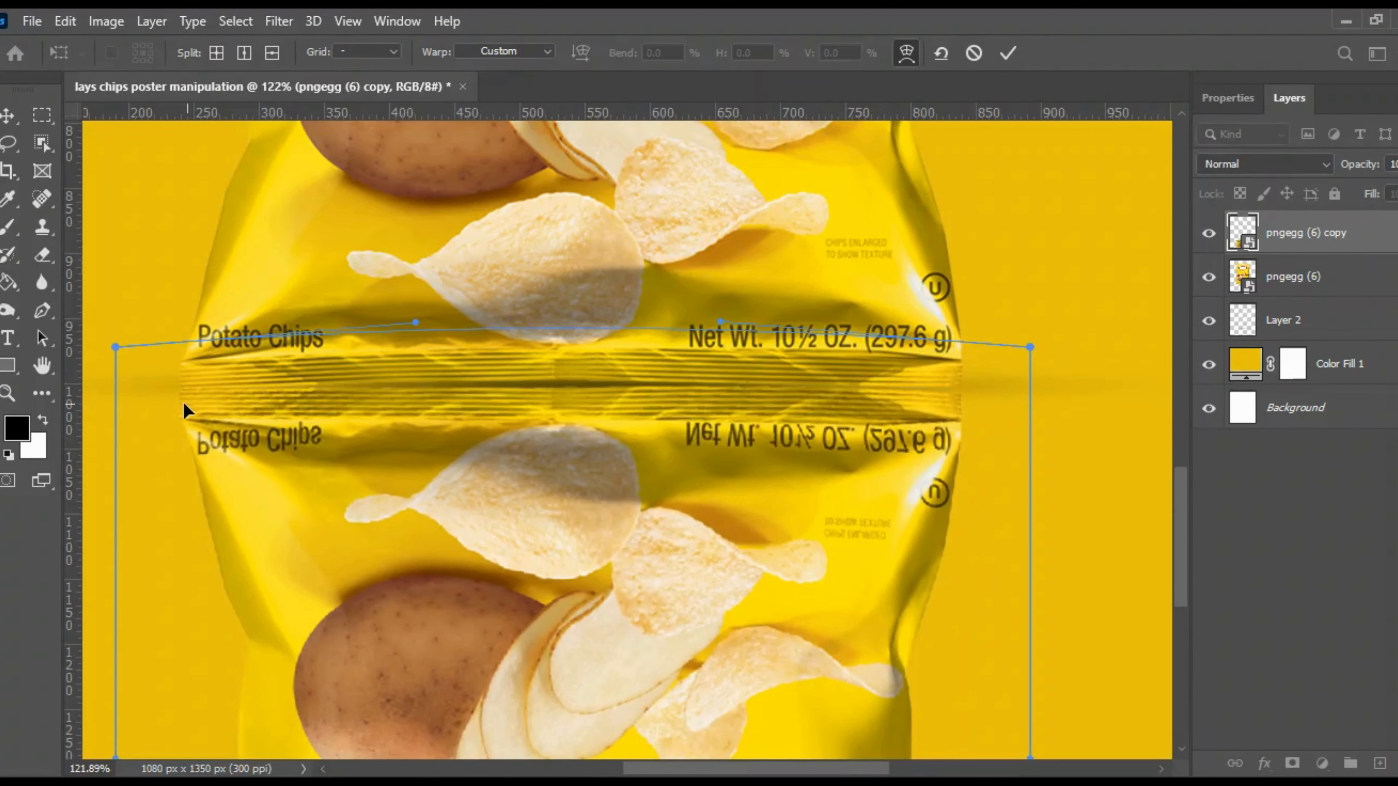
drag(183, 402, 184, 405)
drag(960, 406, 961, 401)
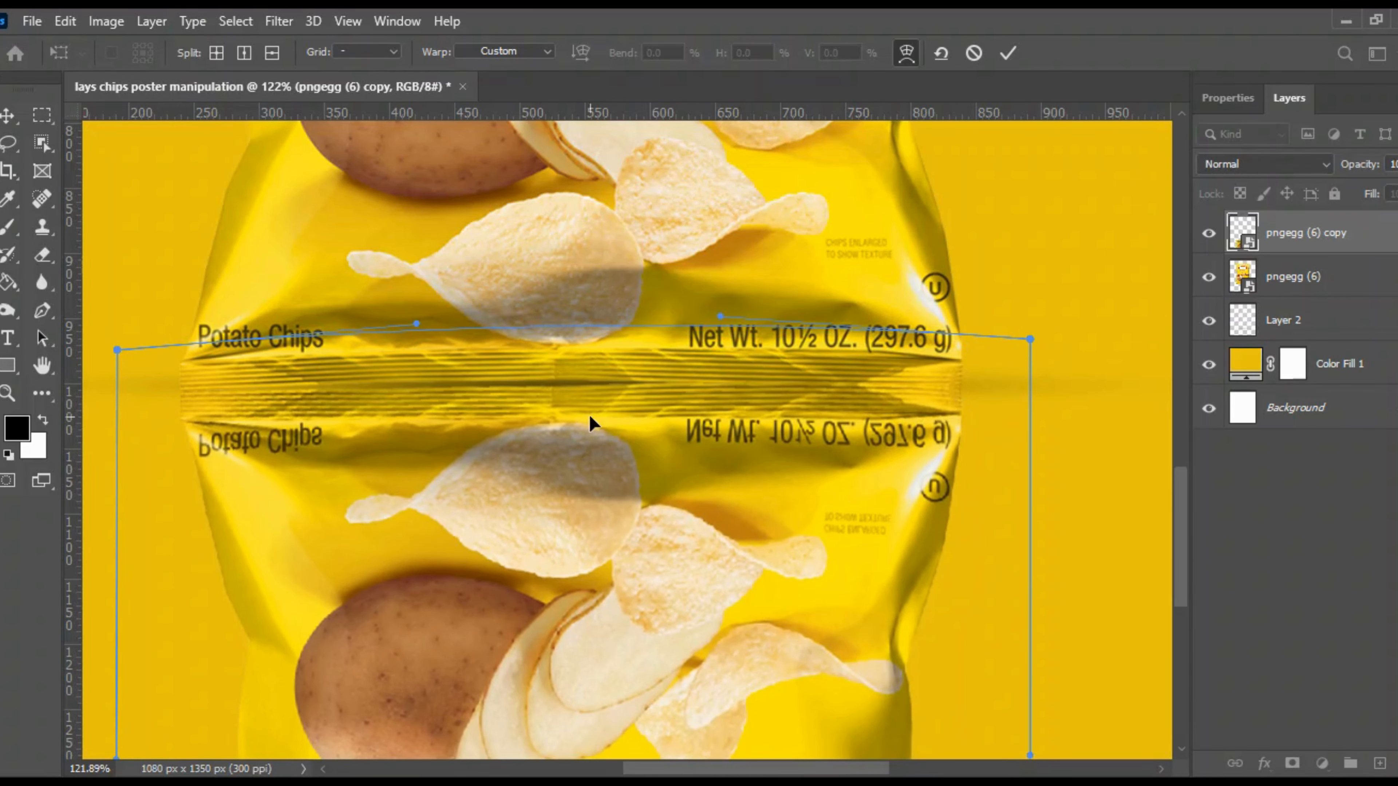
drag(590, 417, 590, 408)
click(1008, 52)
Move the flipped bag copy's layer below Layer 2, directly above the yellow color fill
scroll(811, 452, down, 5)
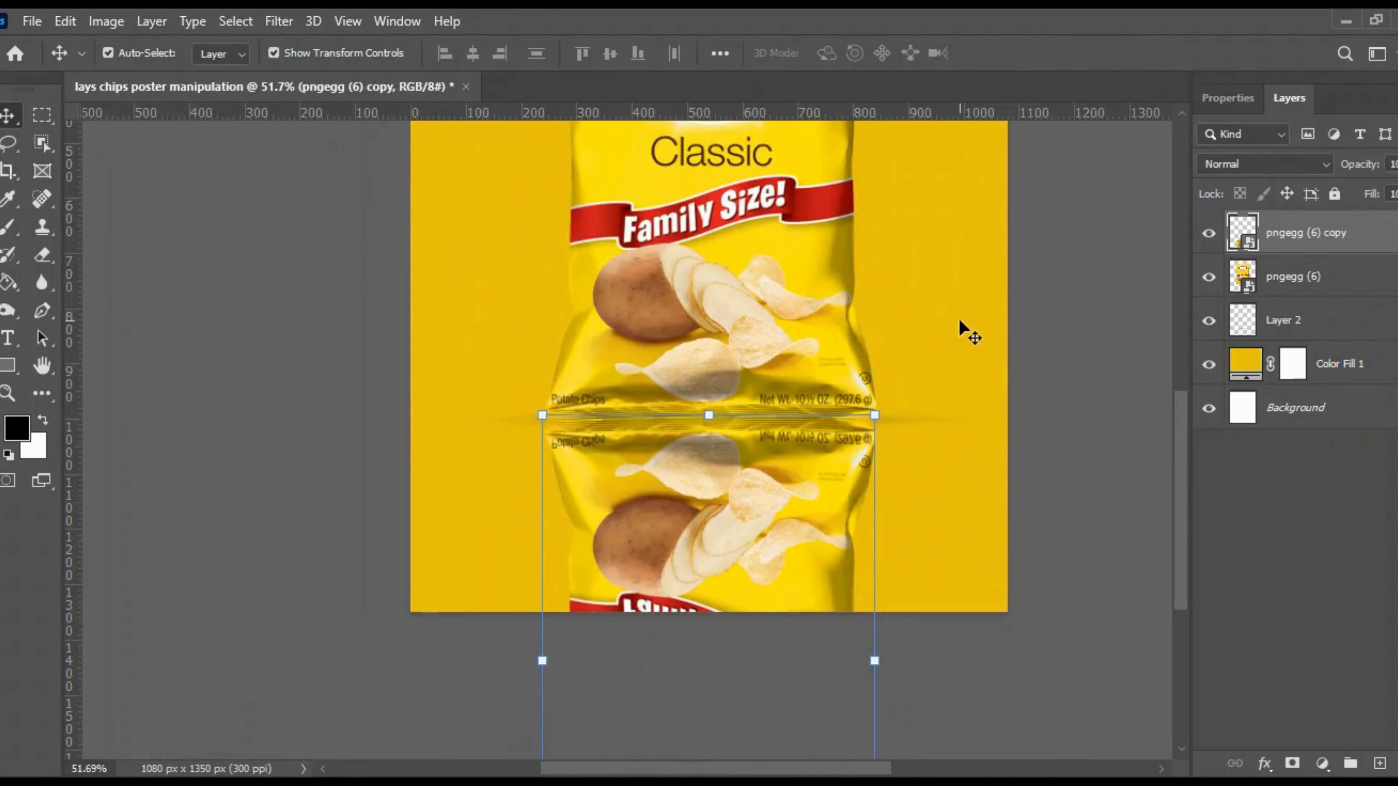
drag(830, 239, 582, 410)
scroll(583, 409, down, 2)
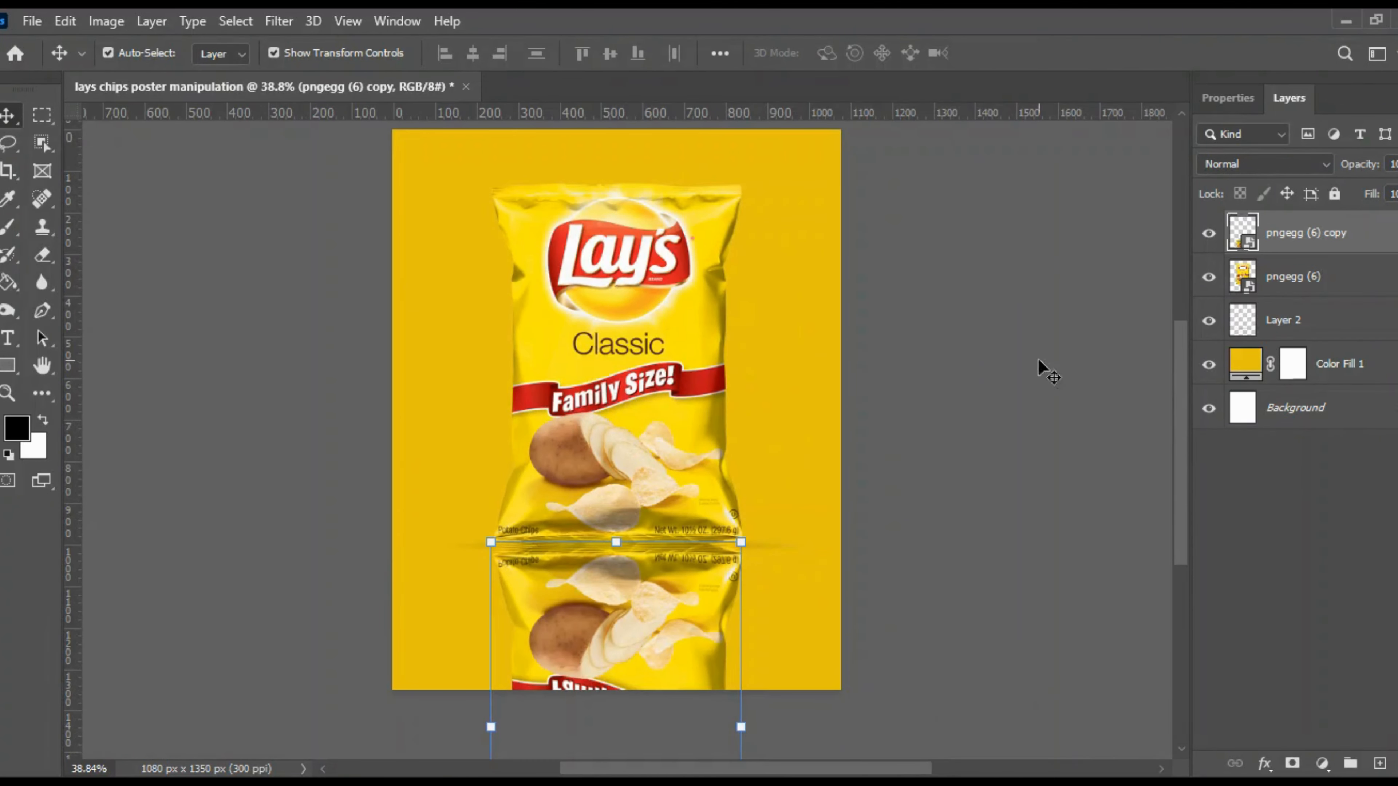
drag(1313, 234, 1305, 347)
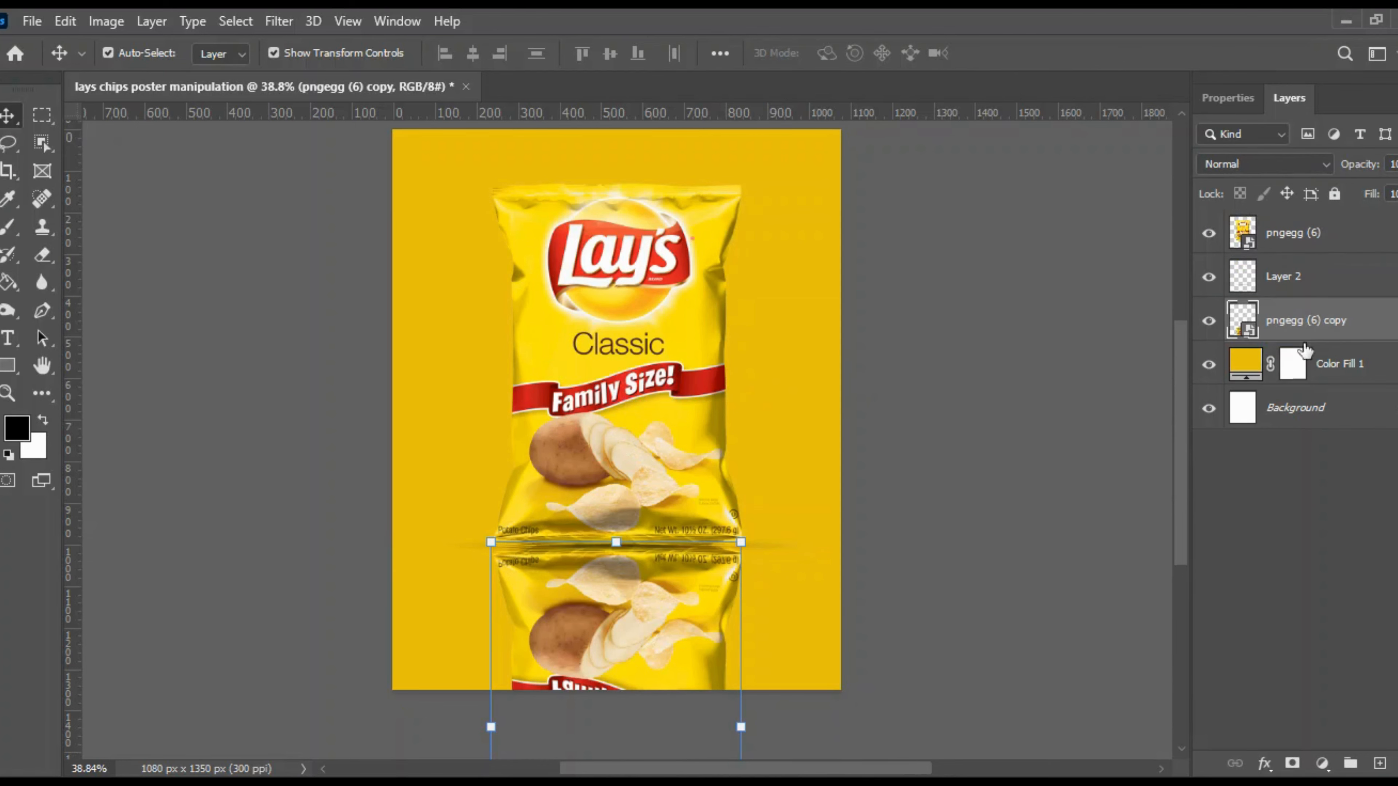
click(1014, 416)
scroll(614, 606, up, 3)
scroll(611, 598, down, 3)
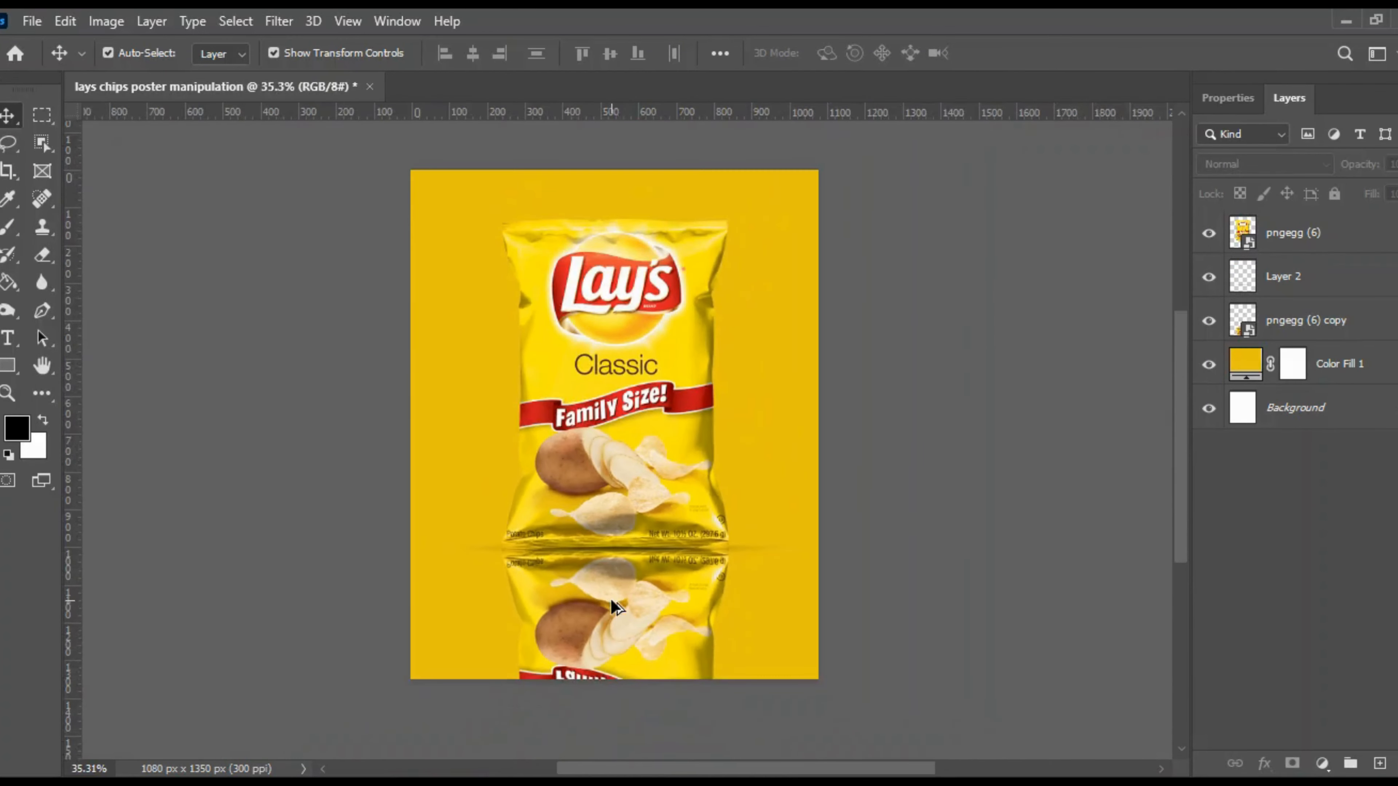
Add a layer mask to the flipped bag copy
scroll(633, 622, up, 1)
click(649, 640)
scroll(695, 269, down, 2)
scroll(633, 248, up, 1)
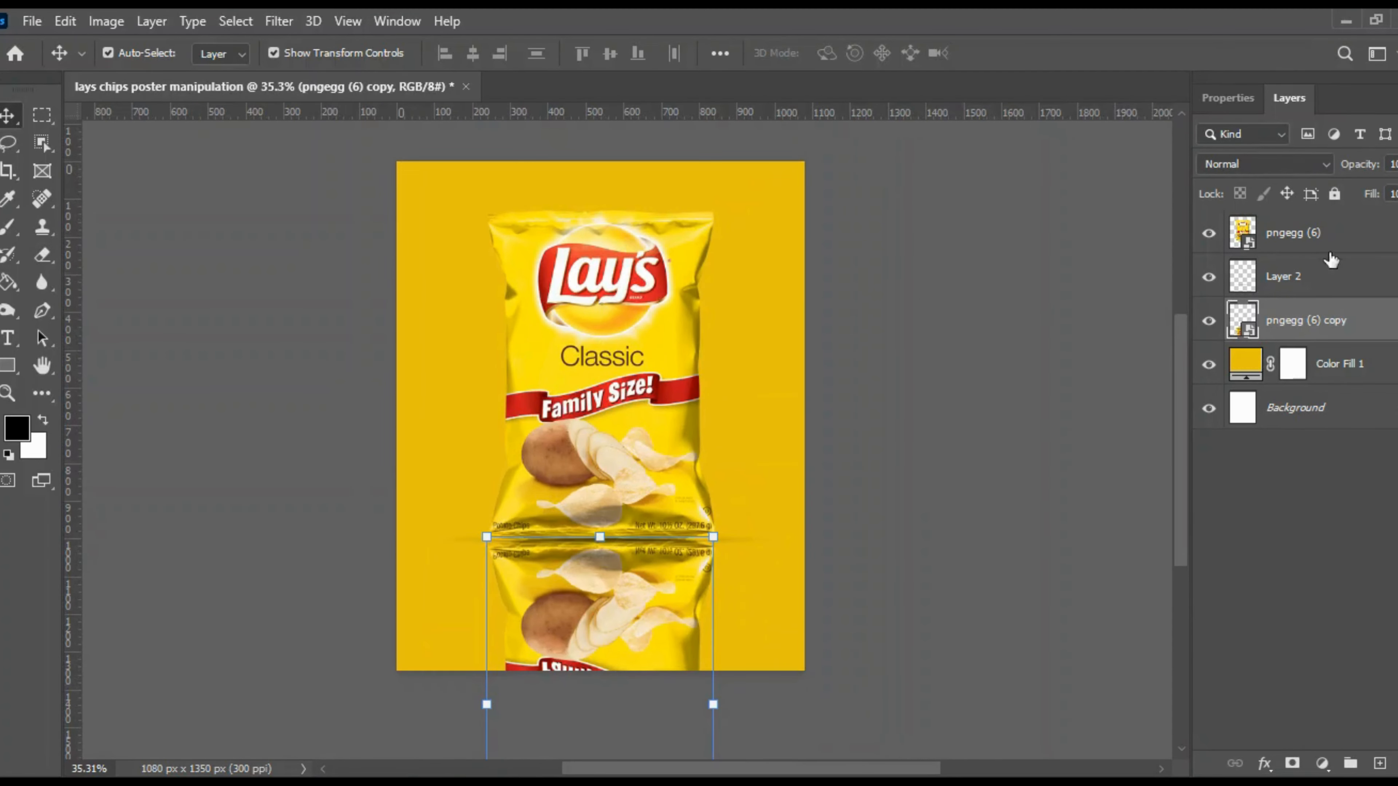
click(1293, 766)
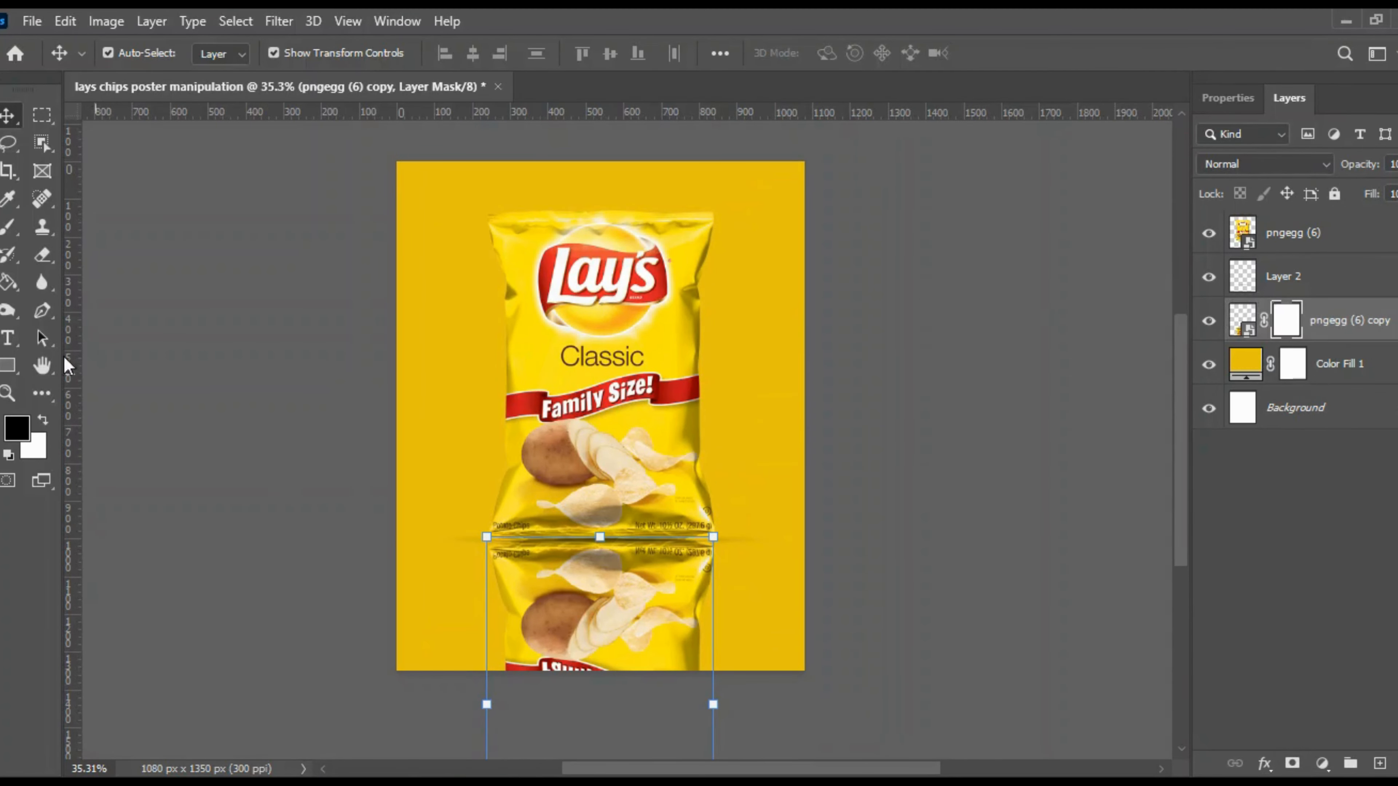
Fade out the lower part of the reflection with linear black-to-transparent gradients on its layer mask
key(b)
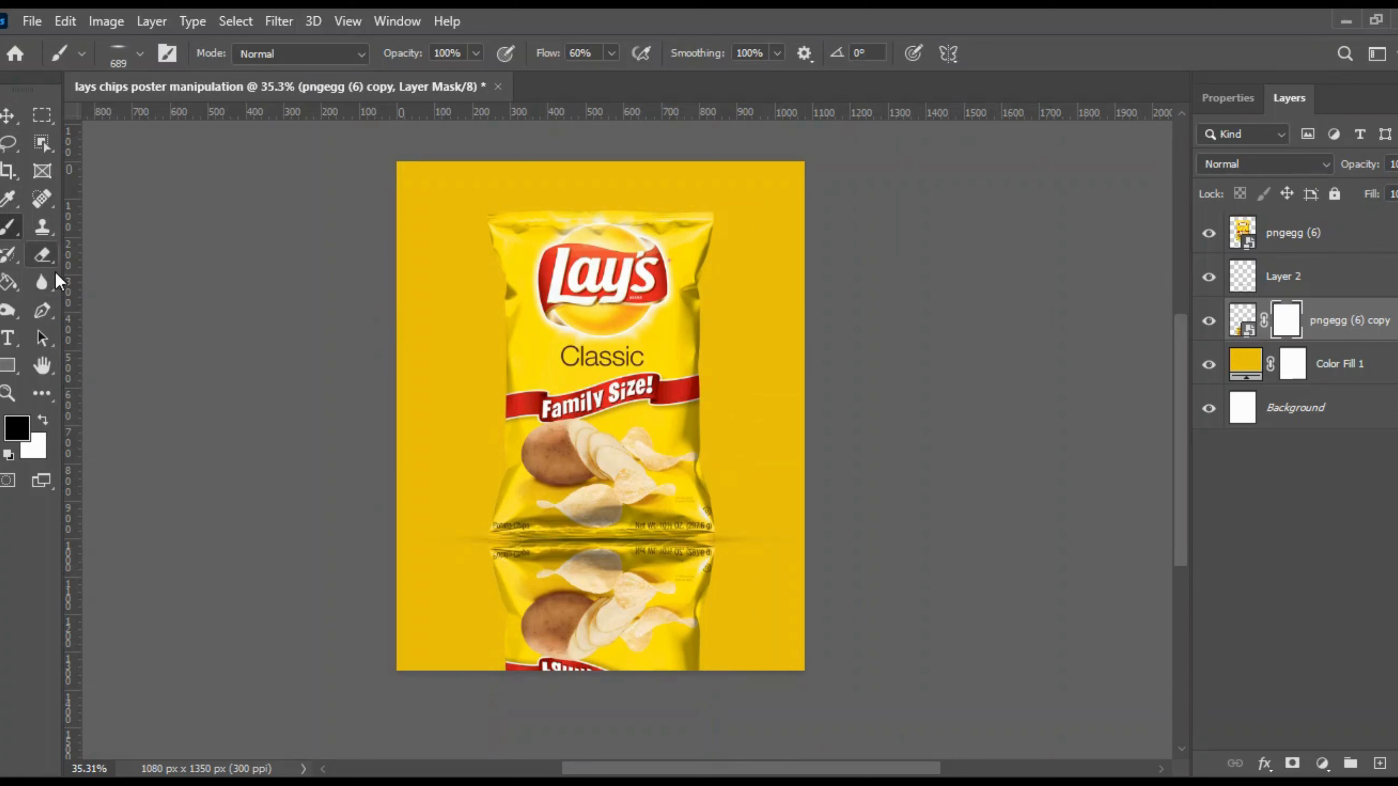
right_click(2, 284)
click(105, 280)
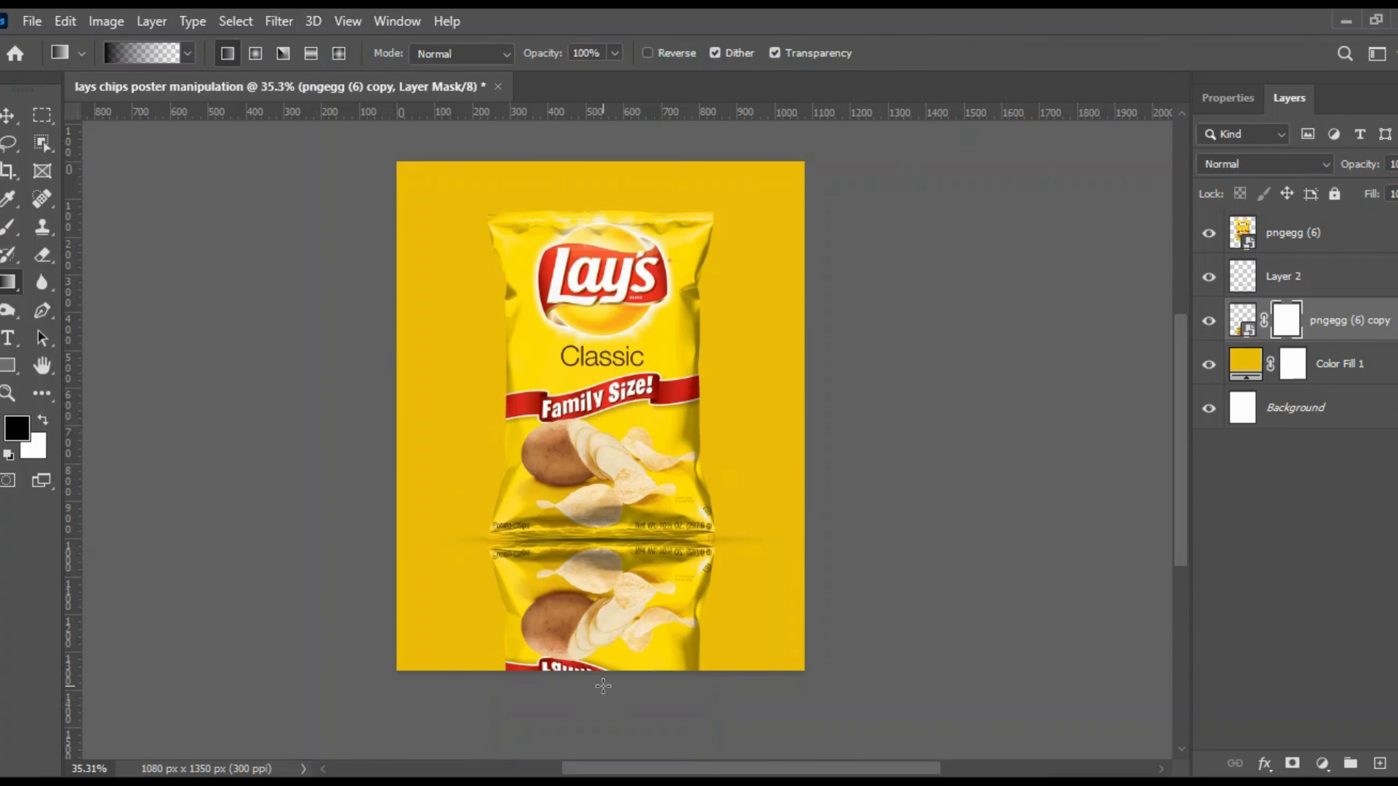
key(i)
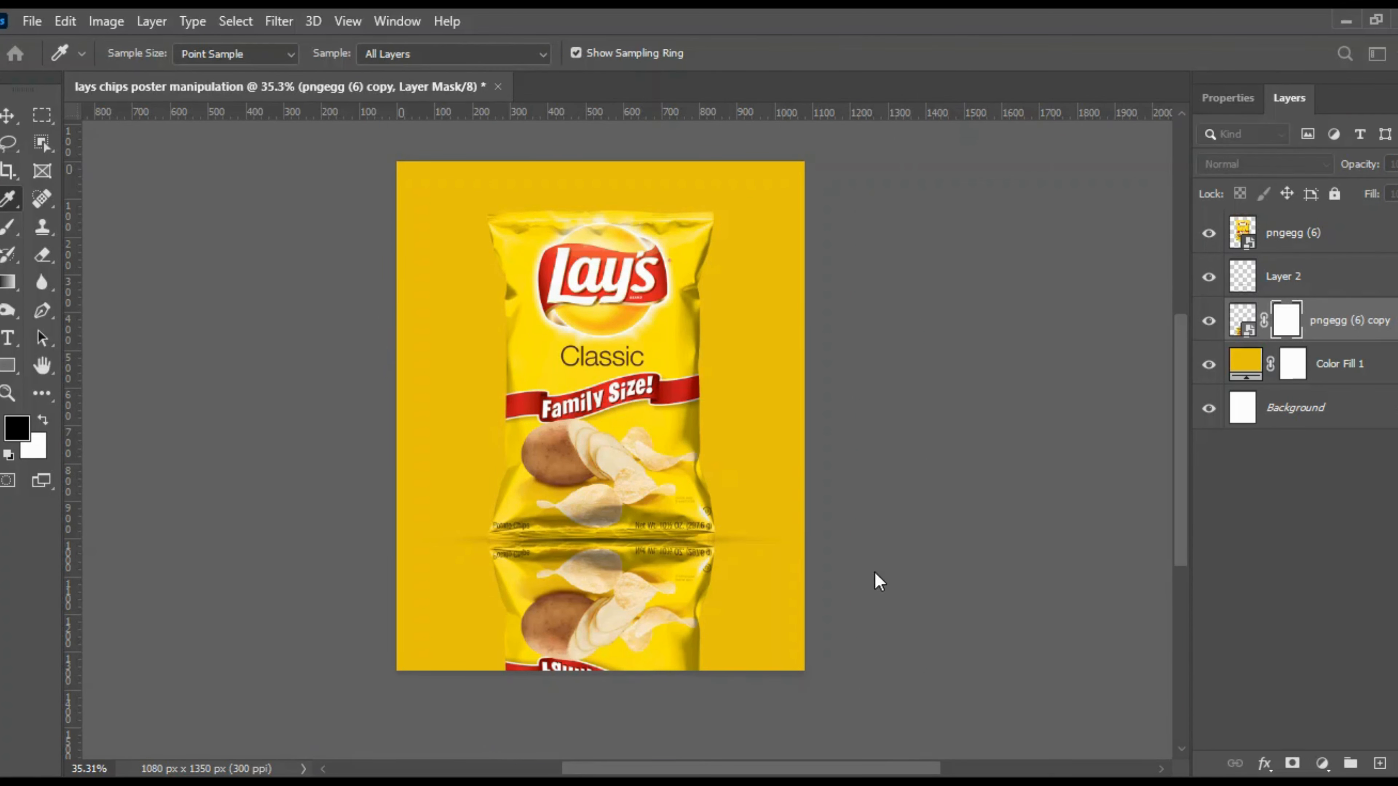
key(g)
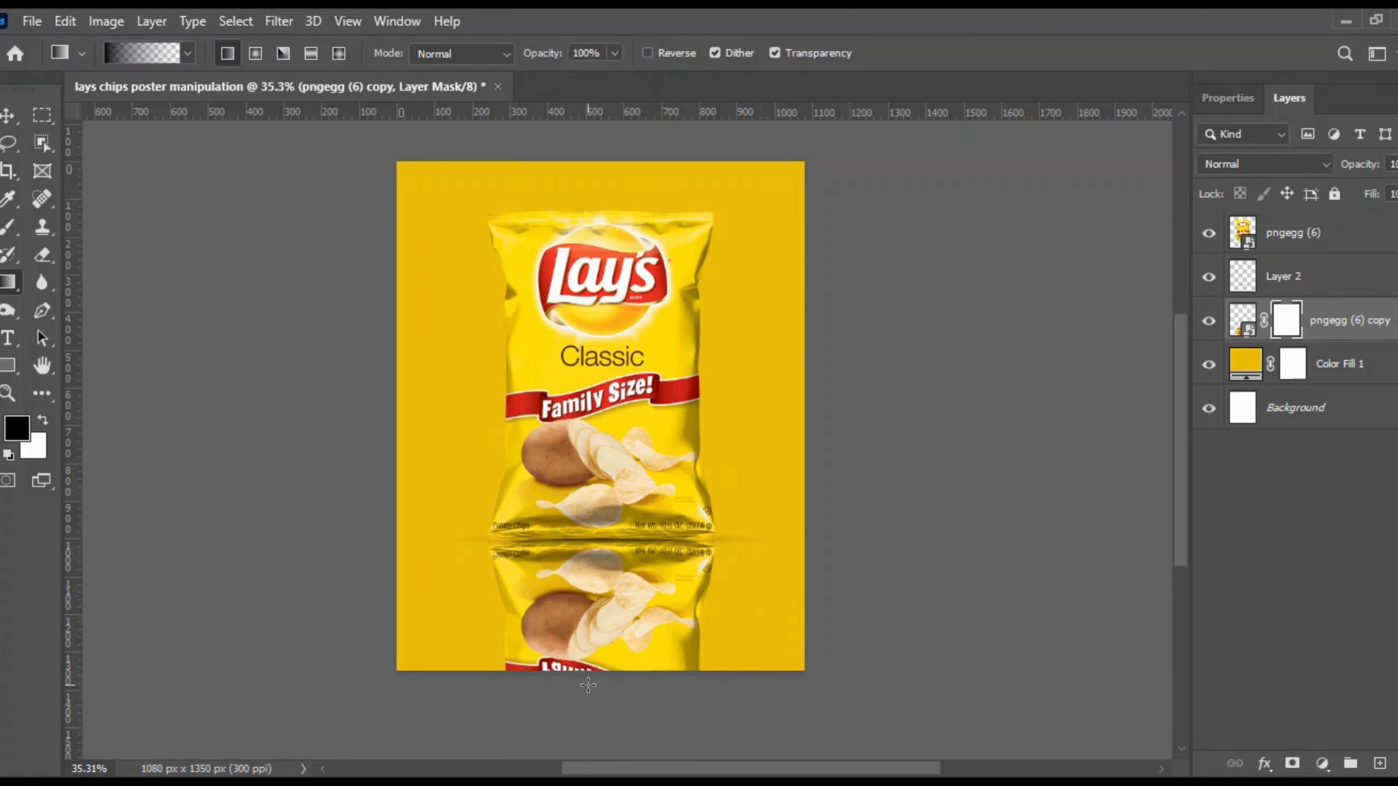
drag(588, 684, 595, 597)
drag(603, 521, 606, 509)
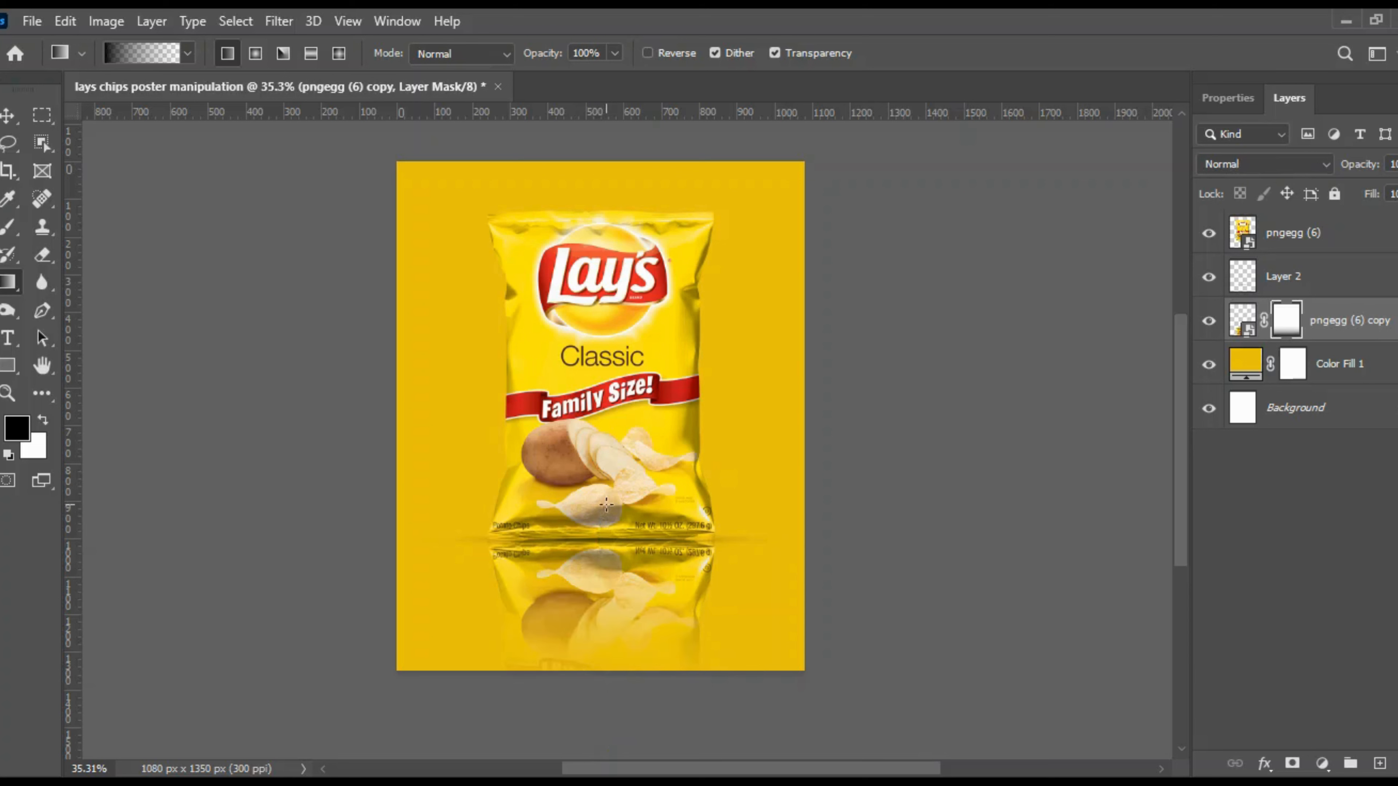
drag(598, 707, 598, 597)
Set the reflection layer's opacity to 80%
key(v)
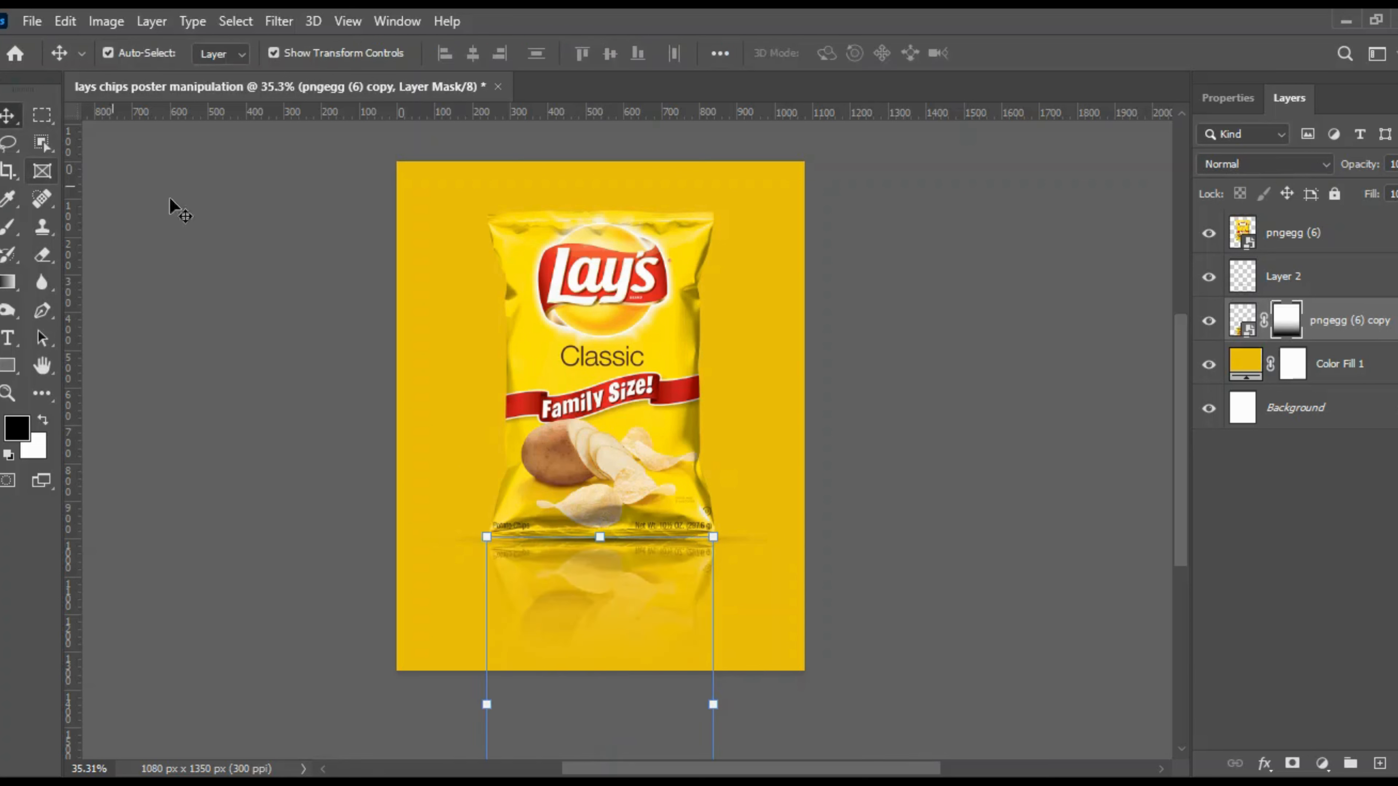
text(8)
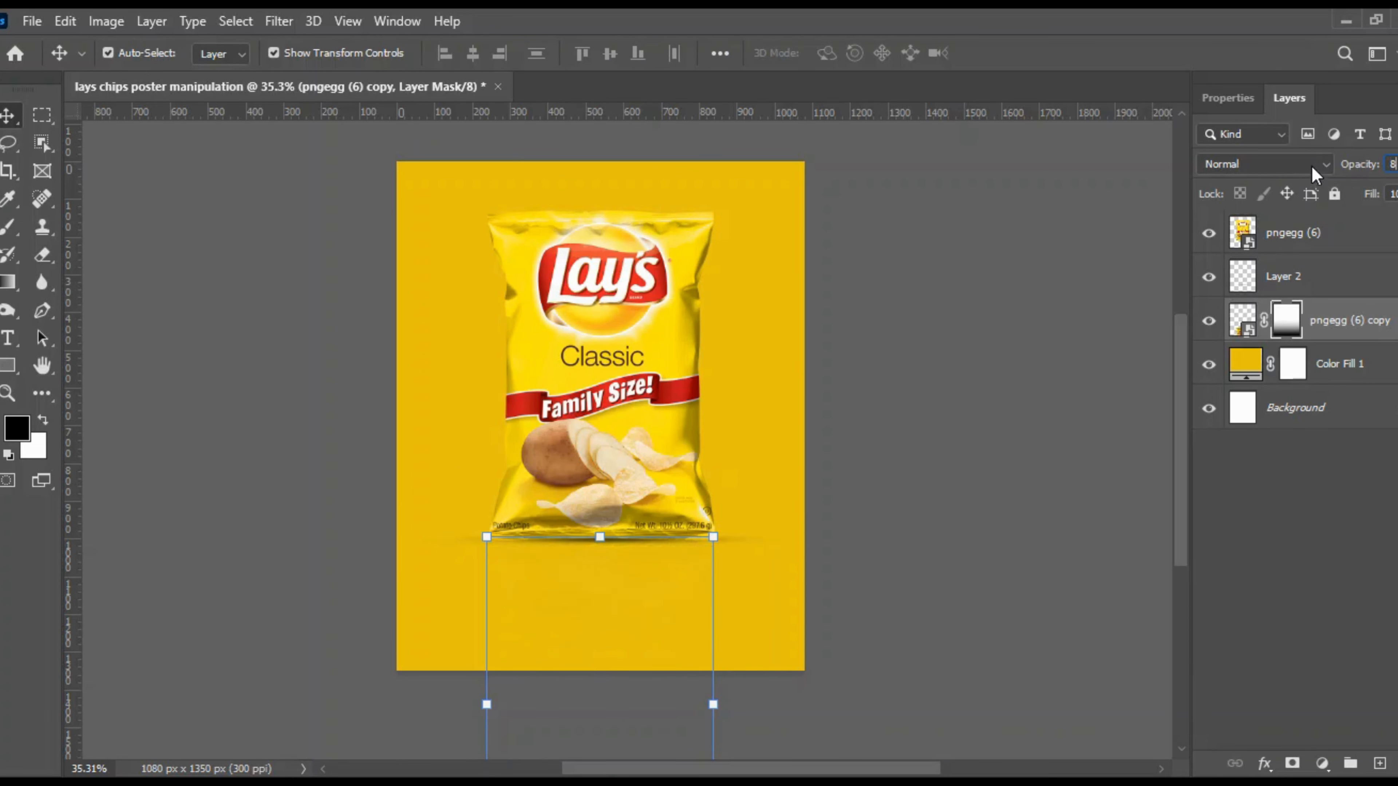
text(0)
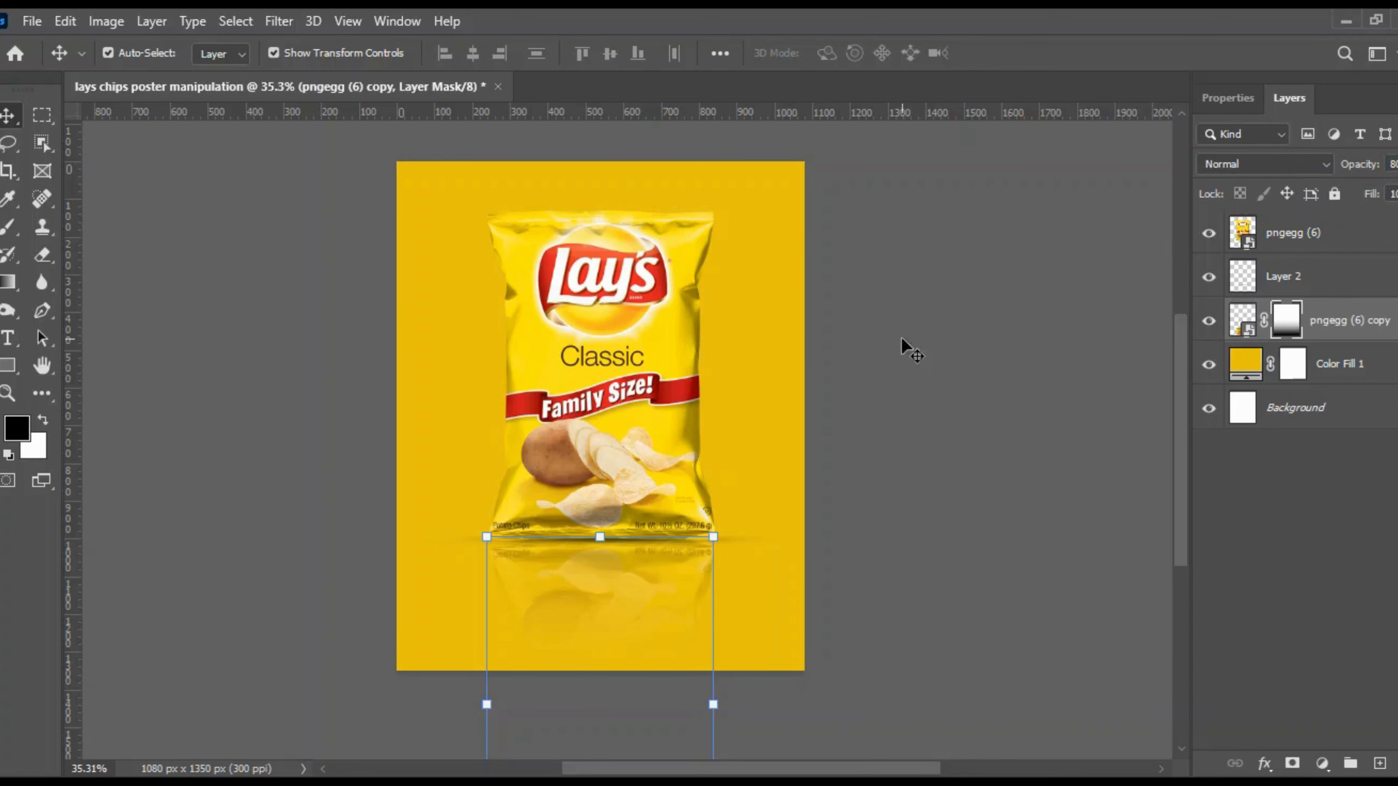
click(936, 423)
scroll(653, 352, up, 3)
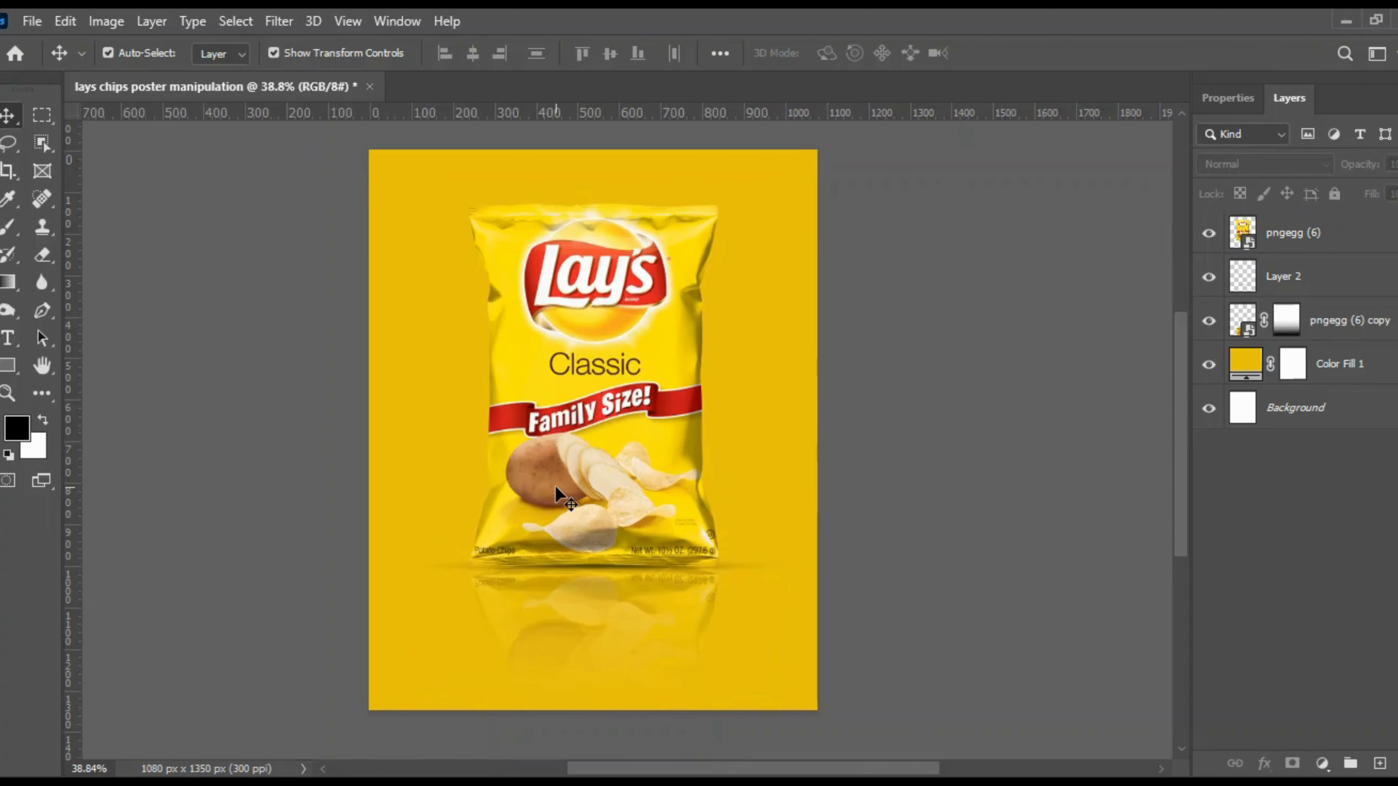
Move the reflection layer to the top of the layer stack, above the original bag
click(671, 644)
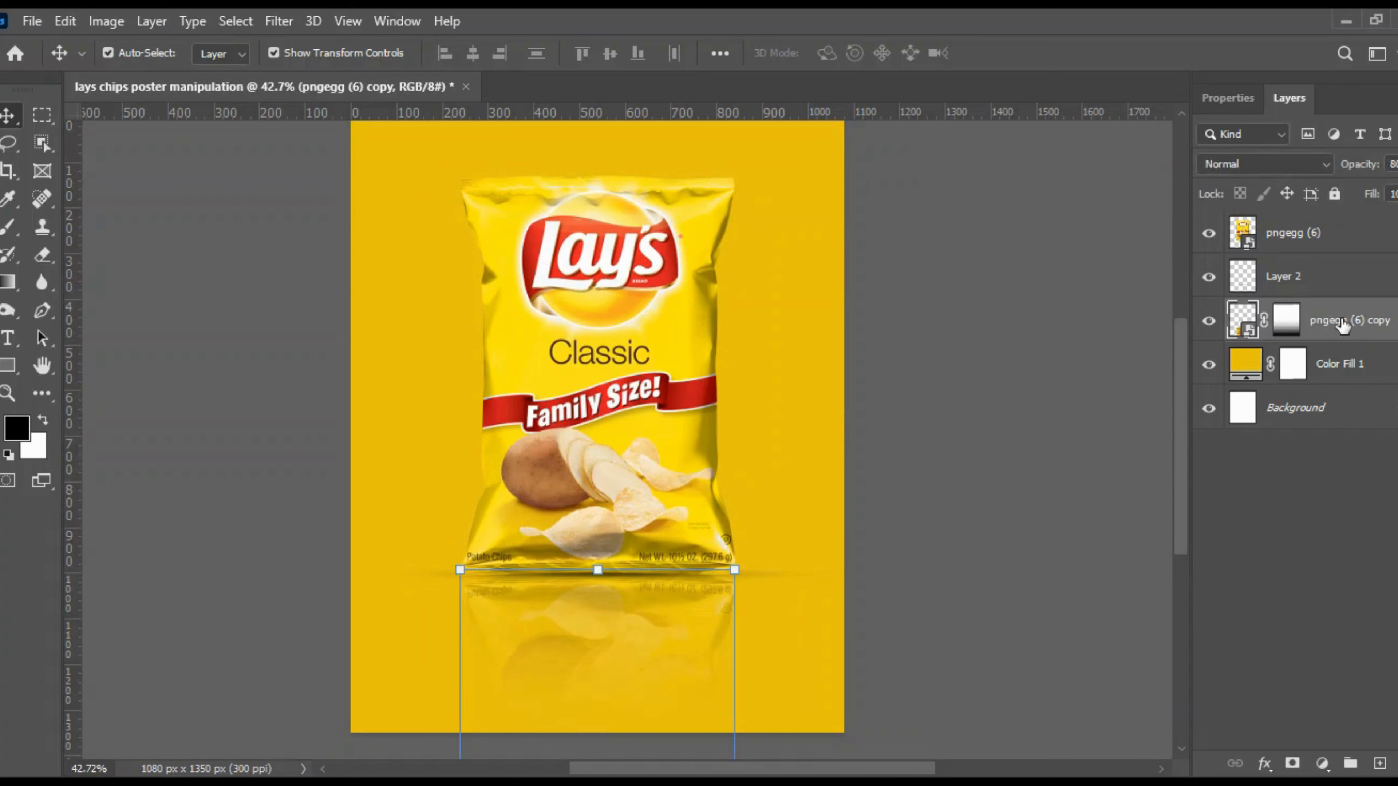
drag(1343, 325, 1334, 223)
click(997, 444)
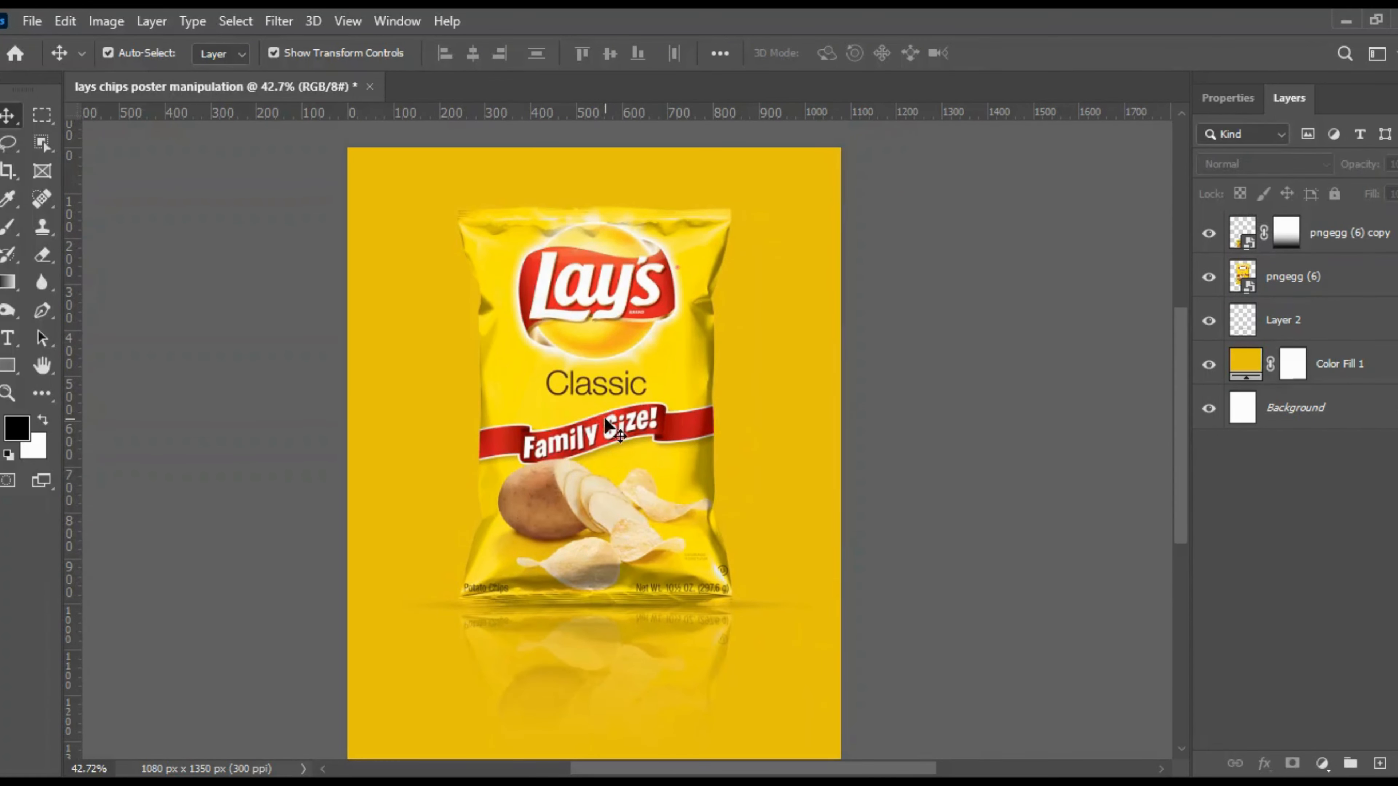
Darken the shadow at the bag's base on Layer 2 with the flattened black brush at size 123
scroll(607, 386, down, 3)
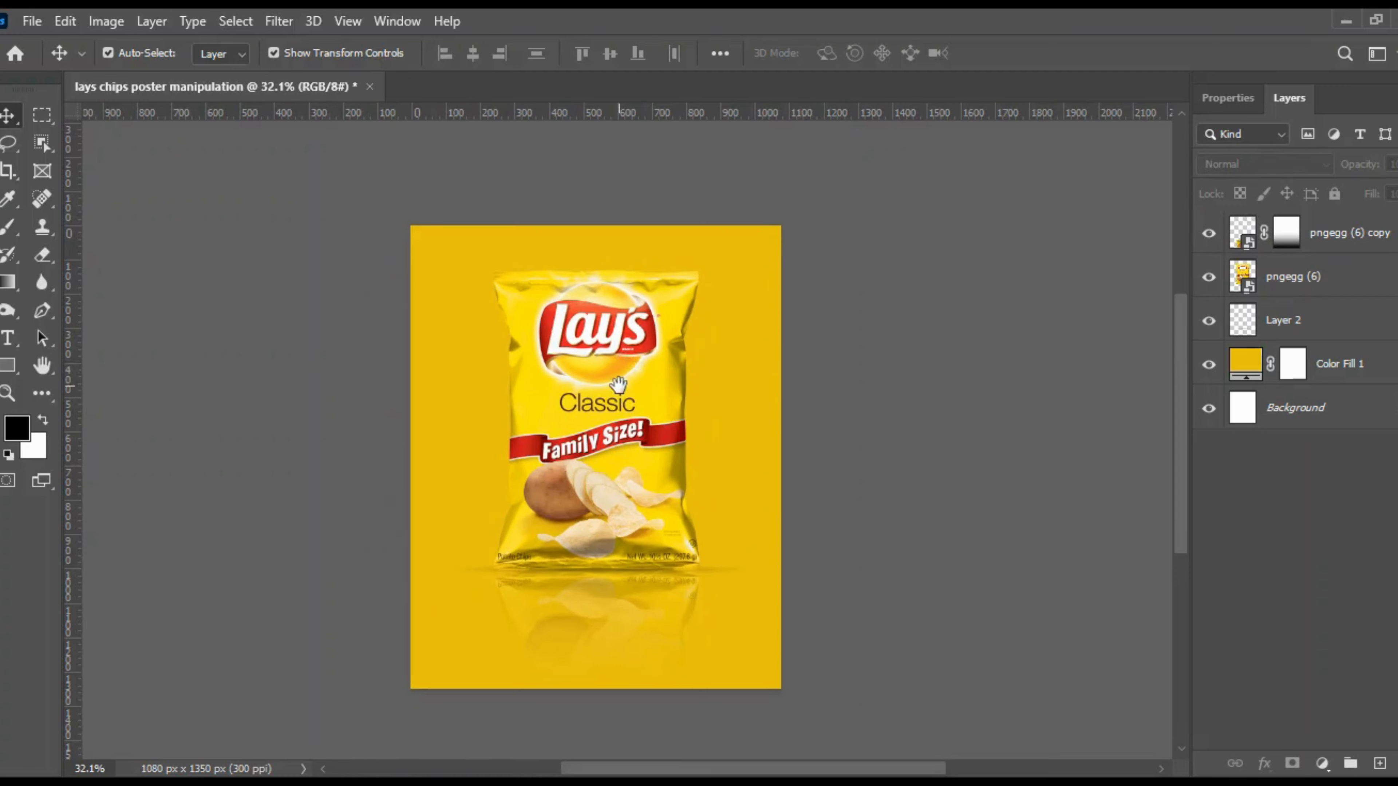
scroll(705, 580, up, 5)
scroll(680, 601, down, 2)
scroll(679, 601, up, 2)
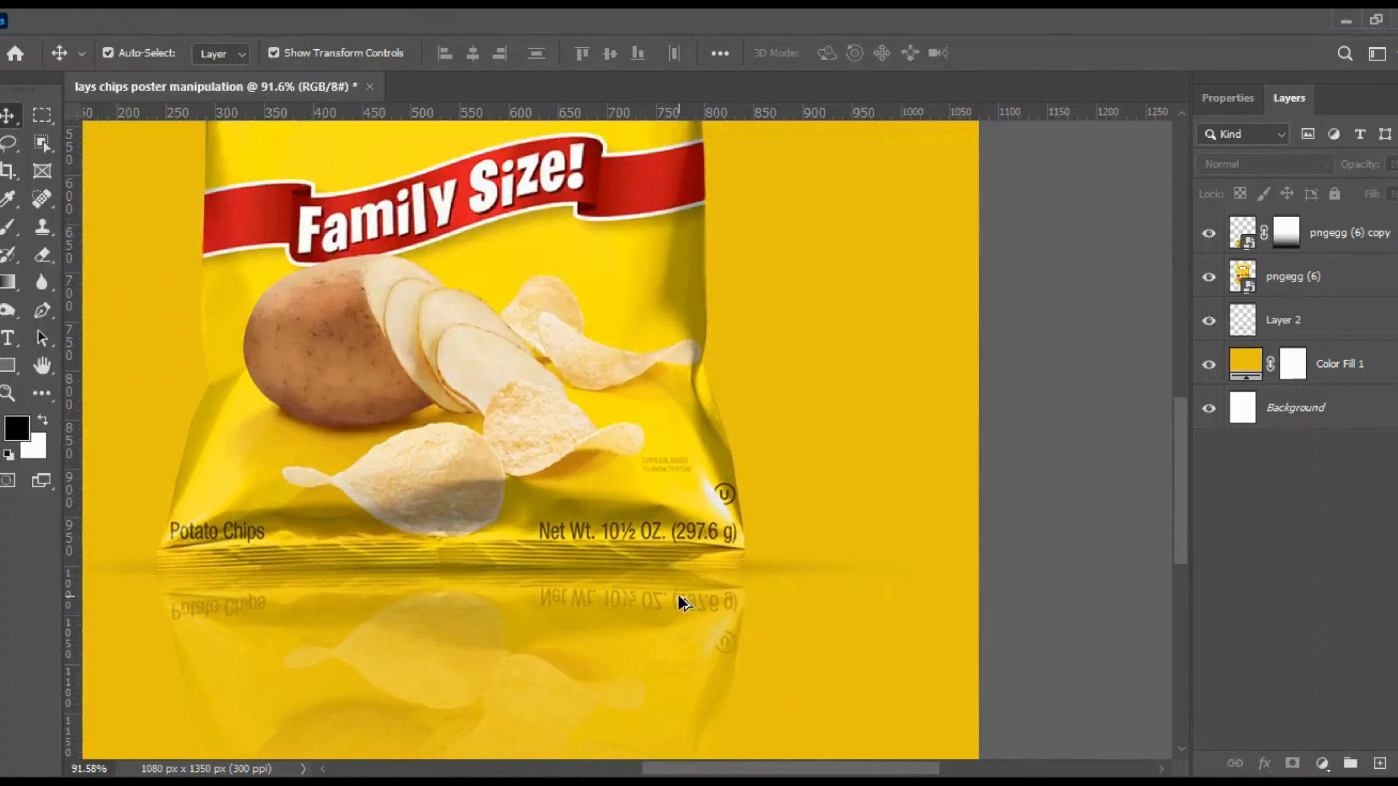
scroll(677, 599, down, 4)
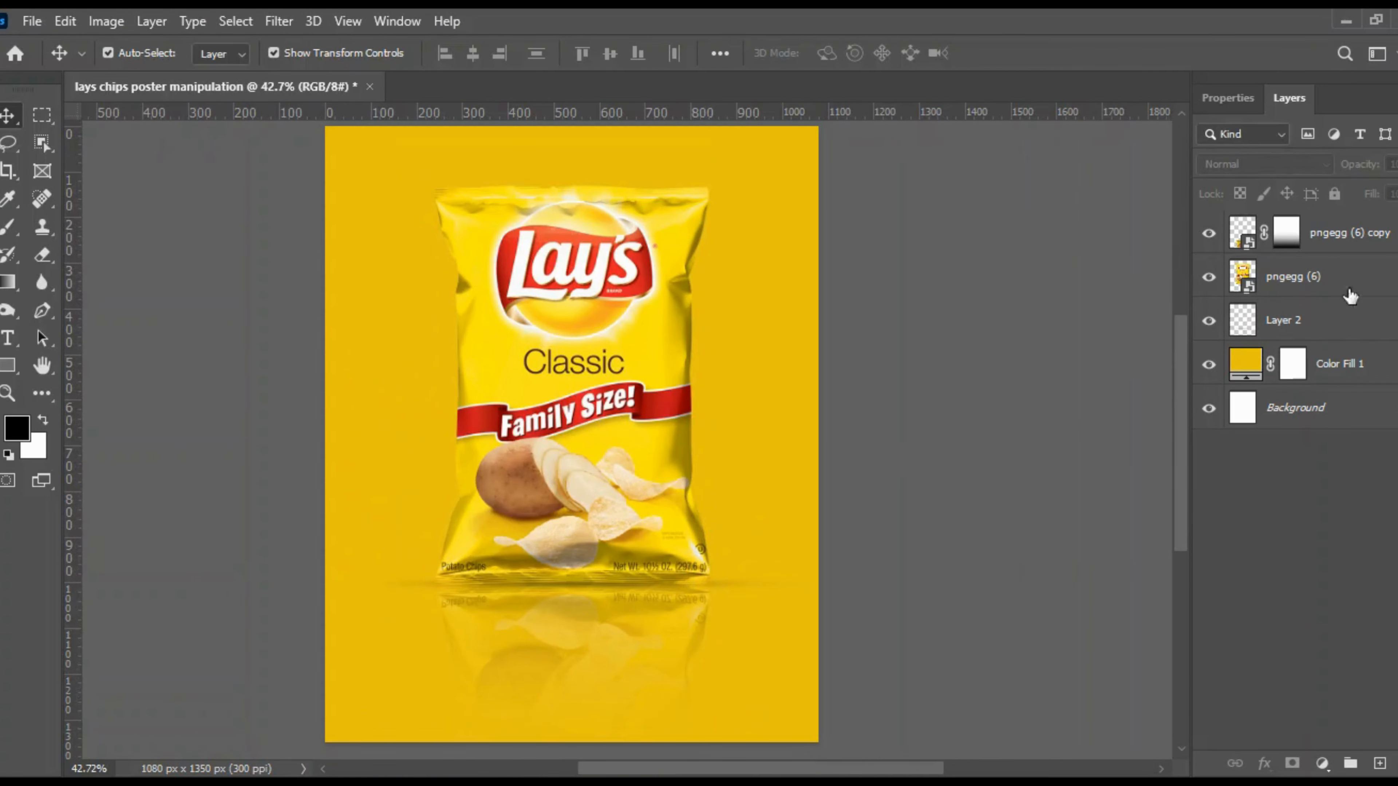
click(1349, 231)
click(1282, 324)
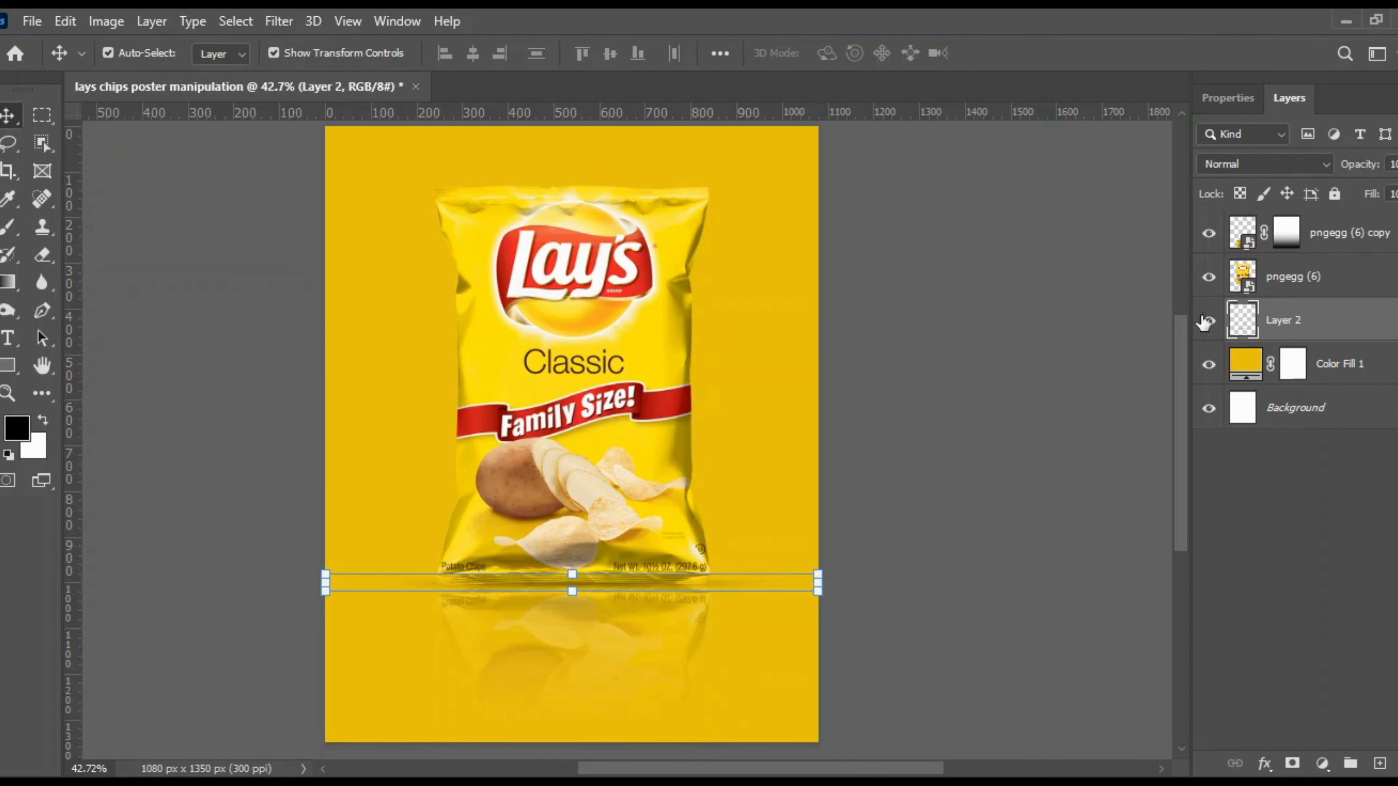
click(9, 225)
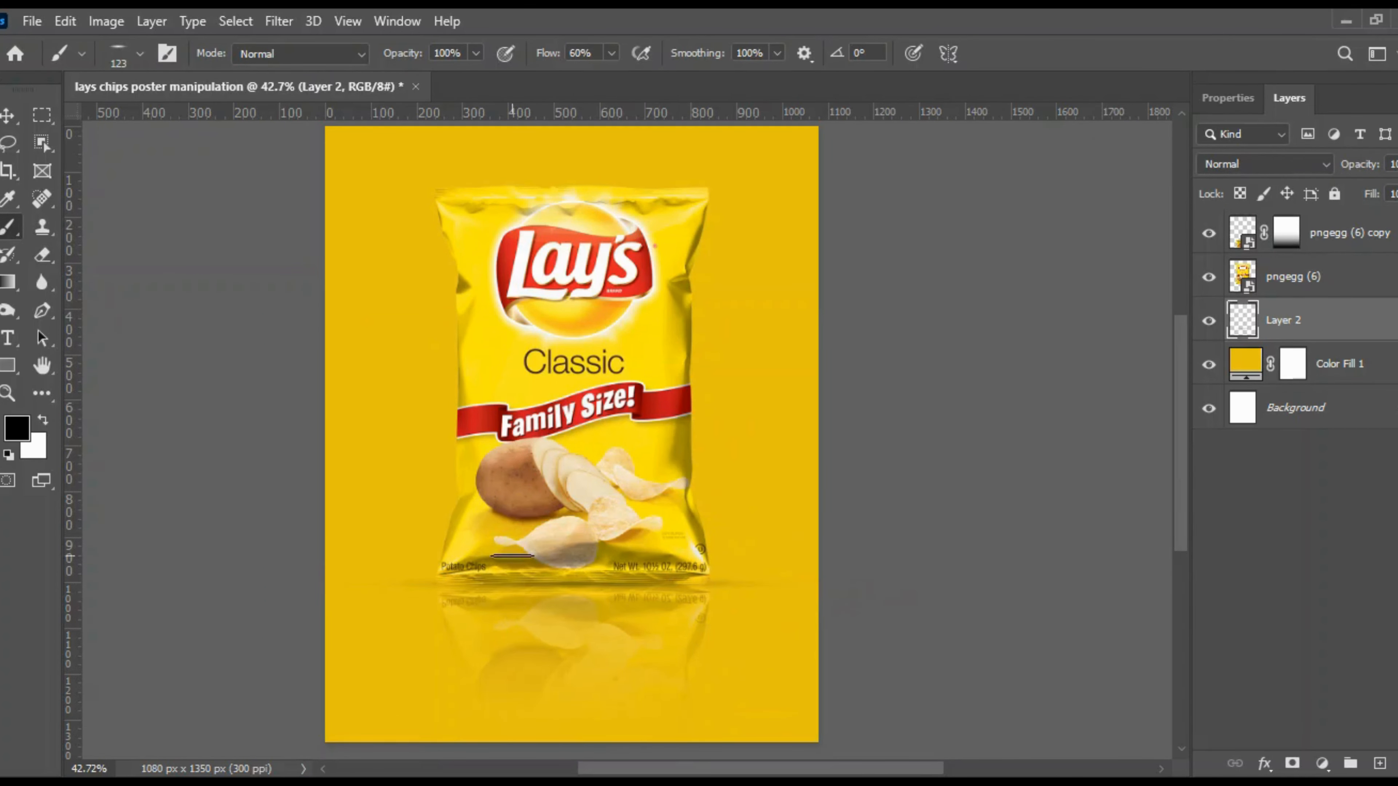
scroll(511, 556, up, 5)
scroll(904, 563, down, 3)
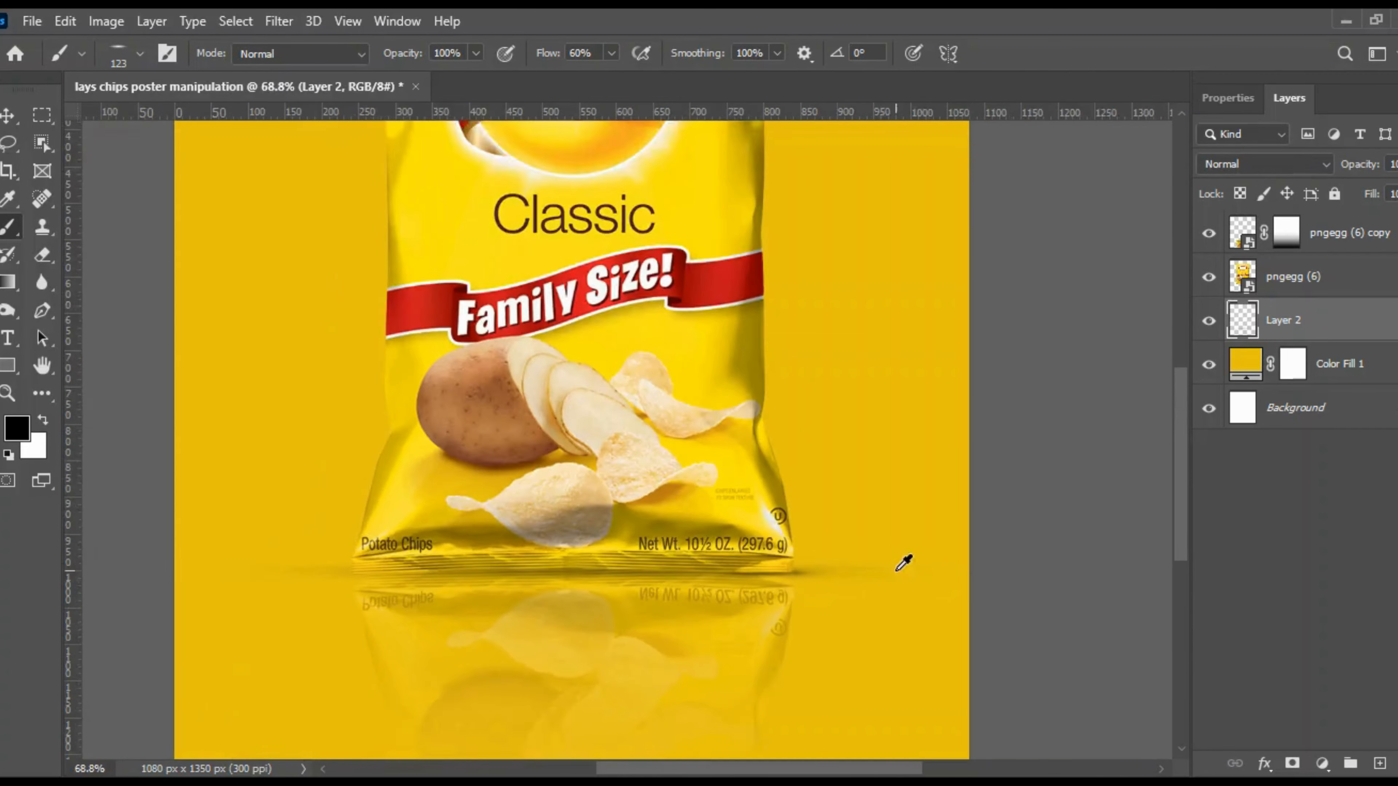
scroll(296, 604, up, 2)
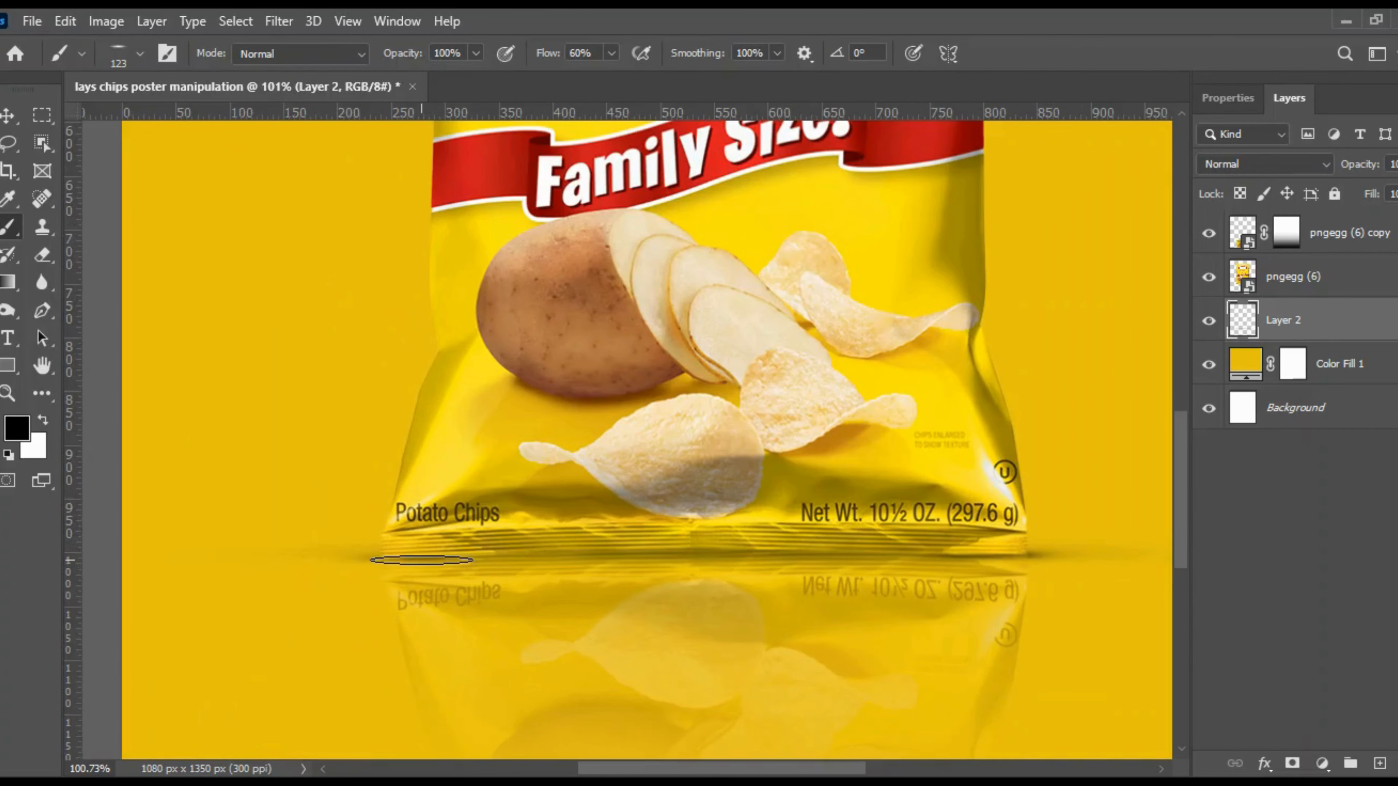
scroll(352, 578, down, 3)
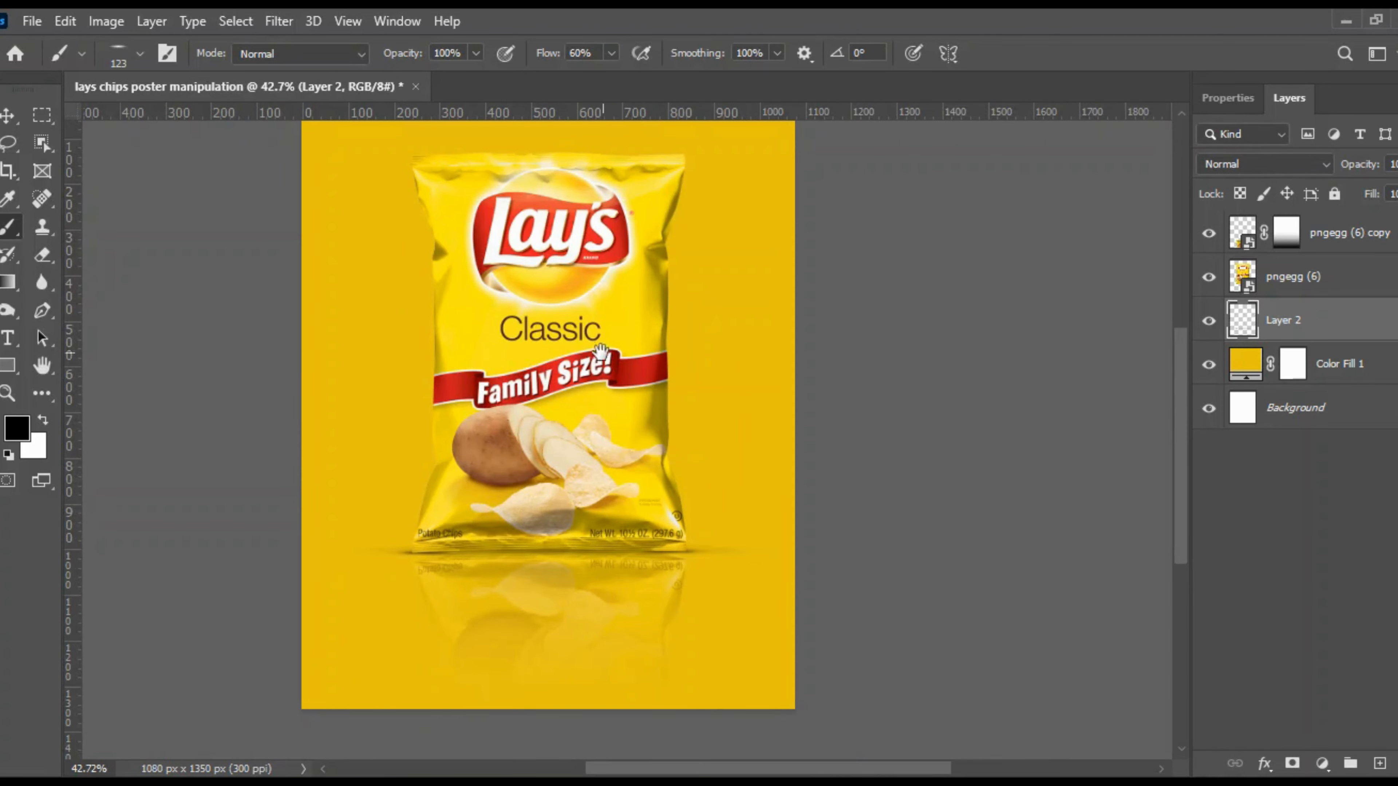
Enlarge the flattened brush to size 483 and paint a broader black shadow beneath the bag's base on Layer 2
scroll(600, 351, up, 3)
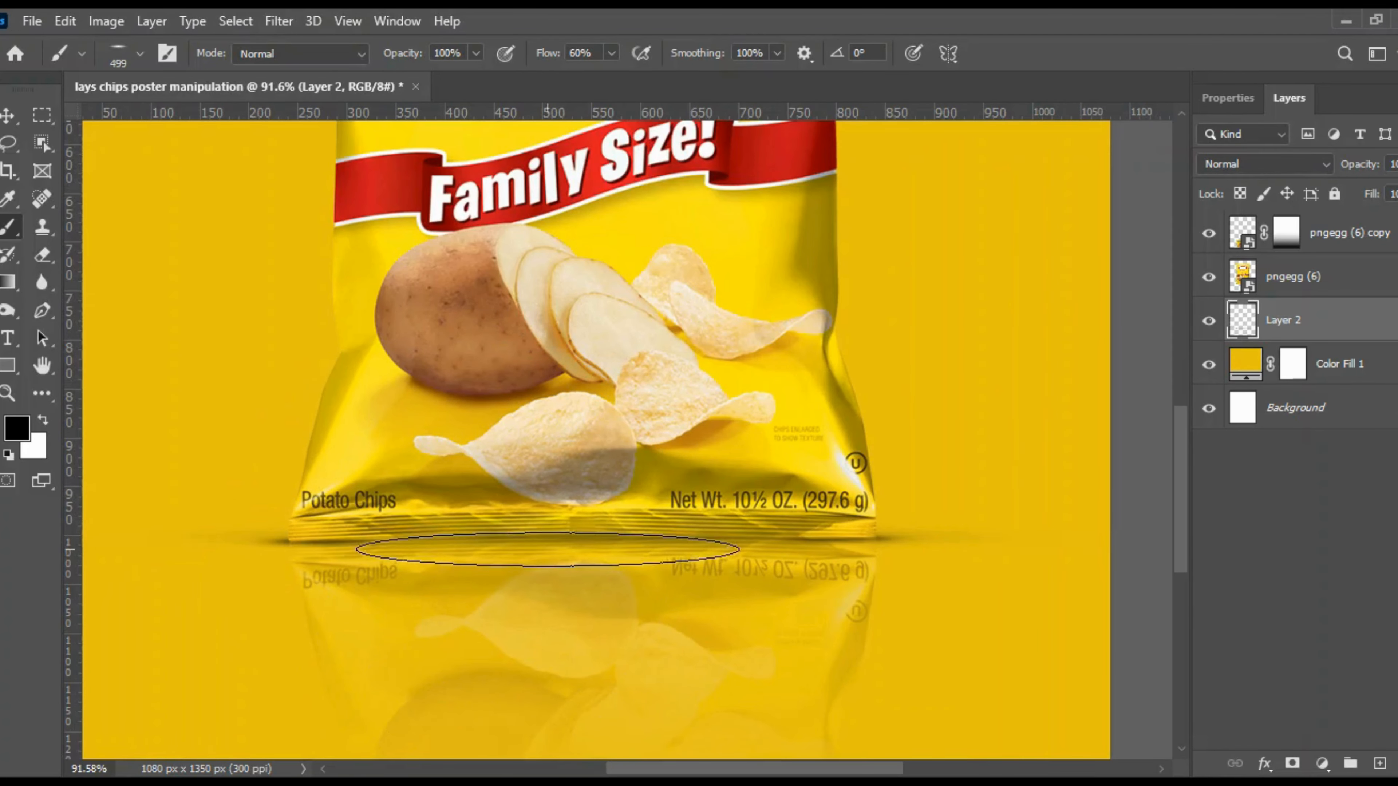
key(v)
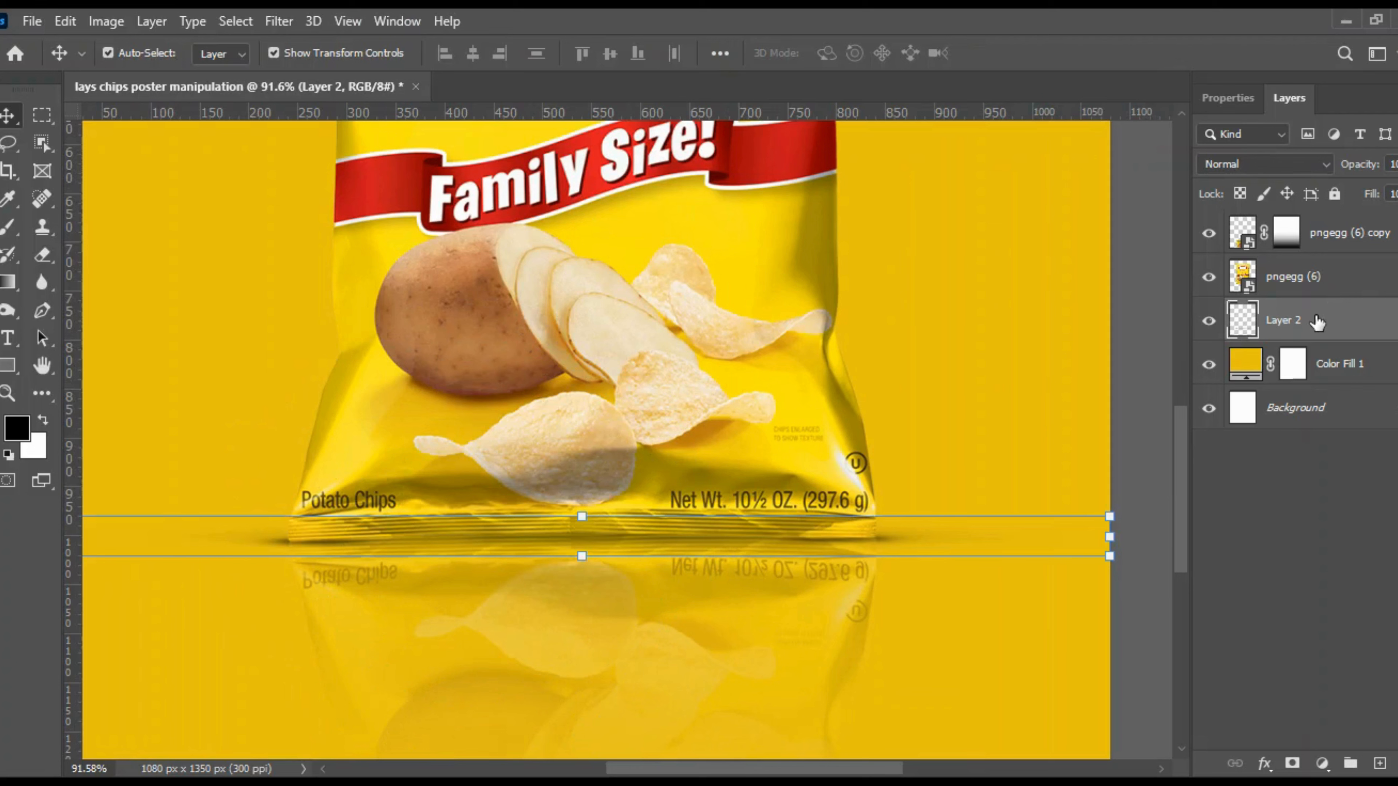
key(b)
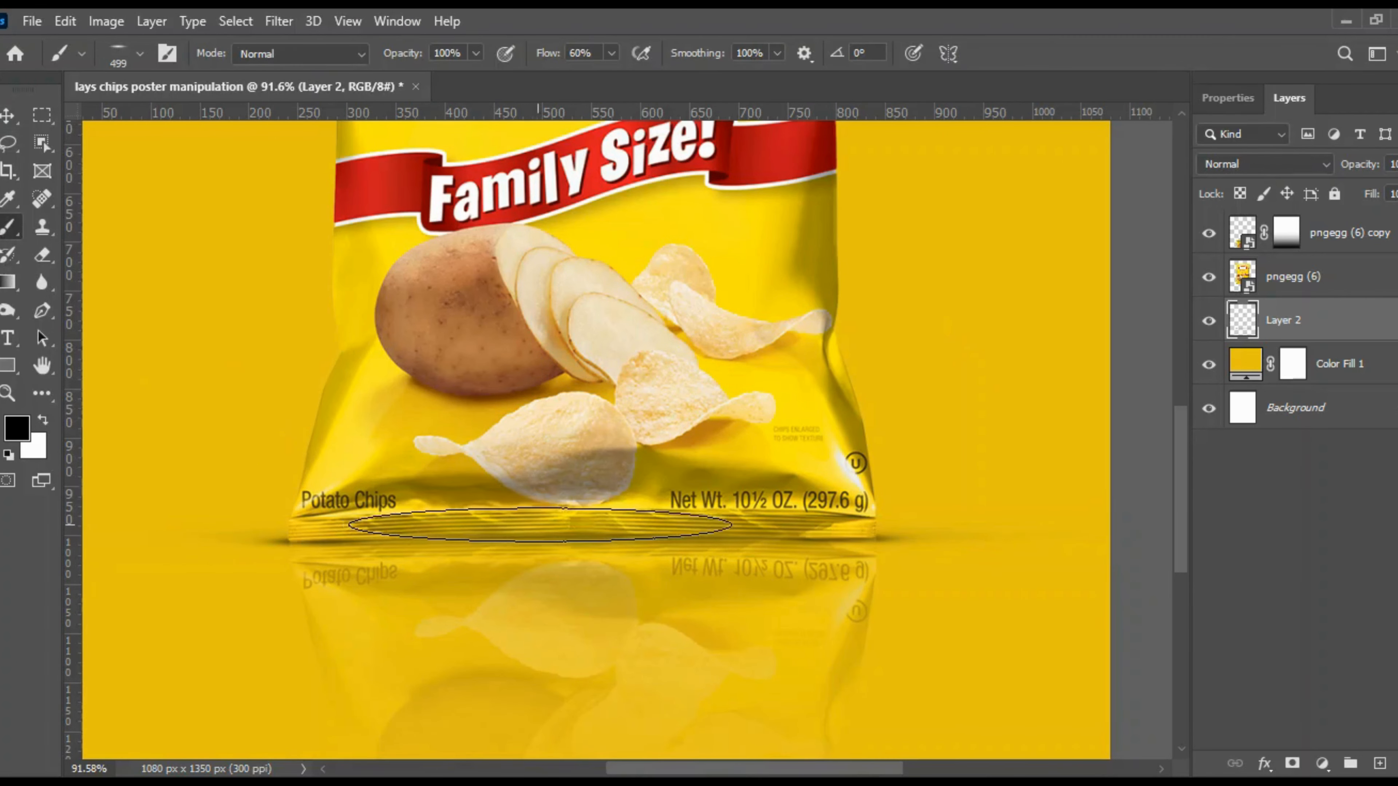
drag(544, 531, 564, 538)
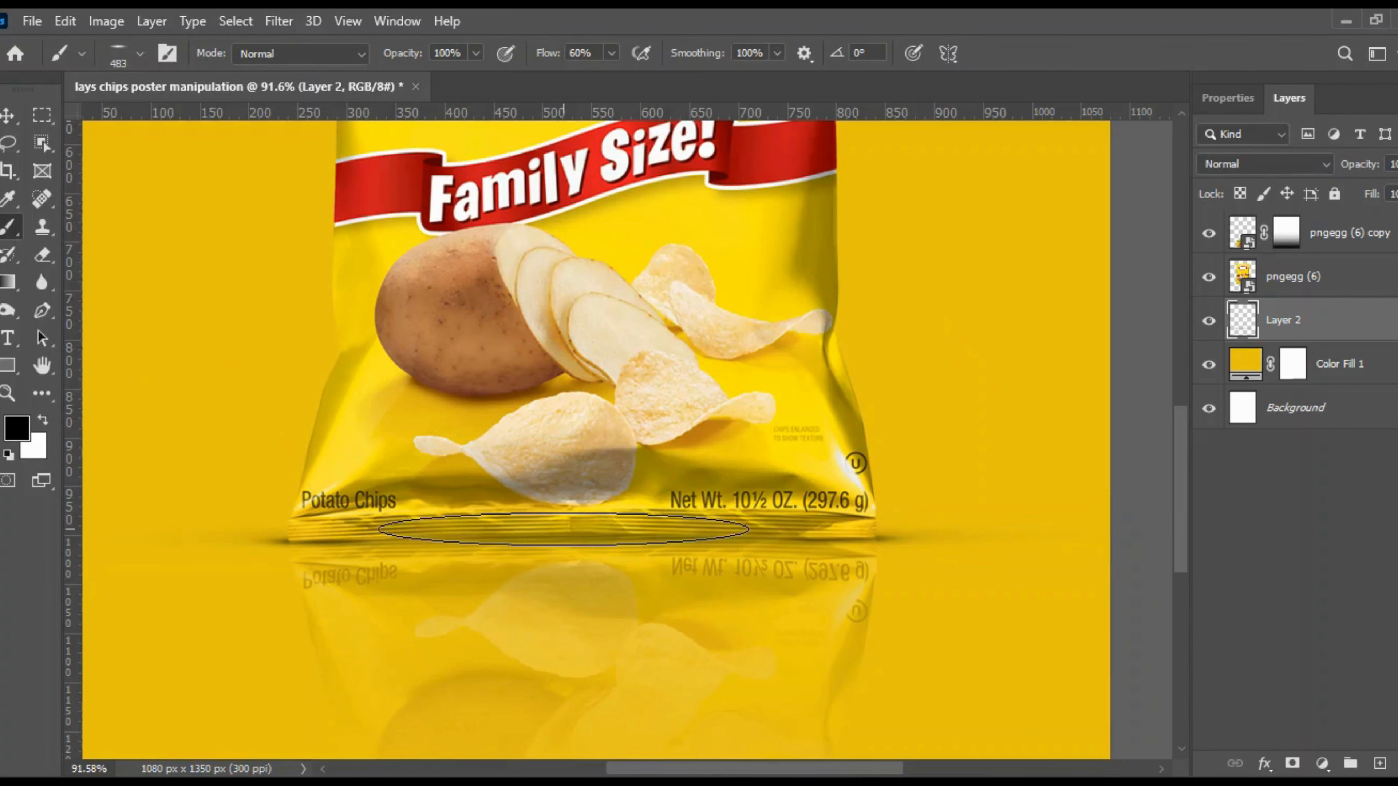
scroll(561, 533, down, 5)
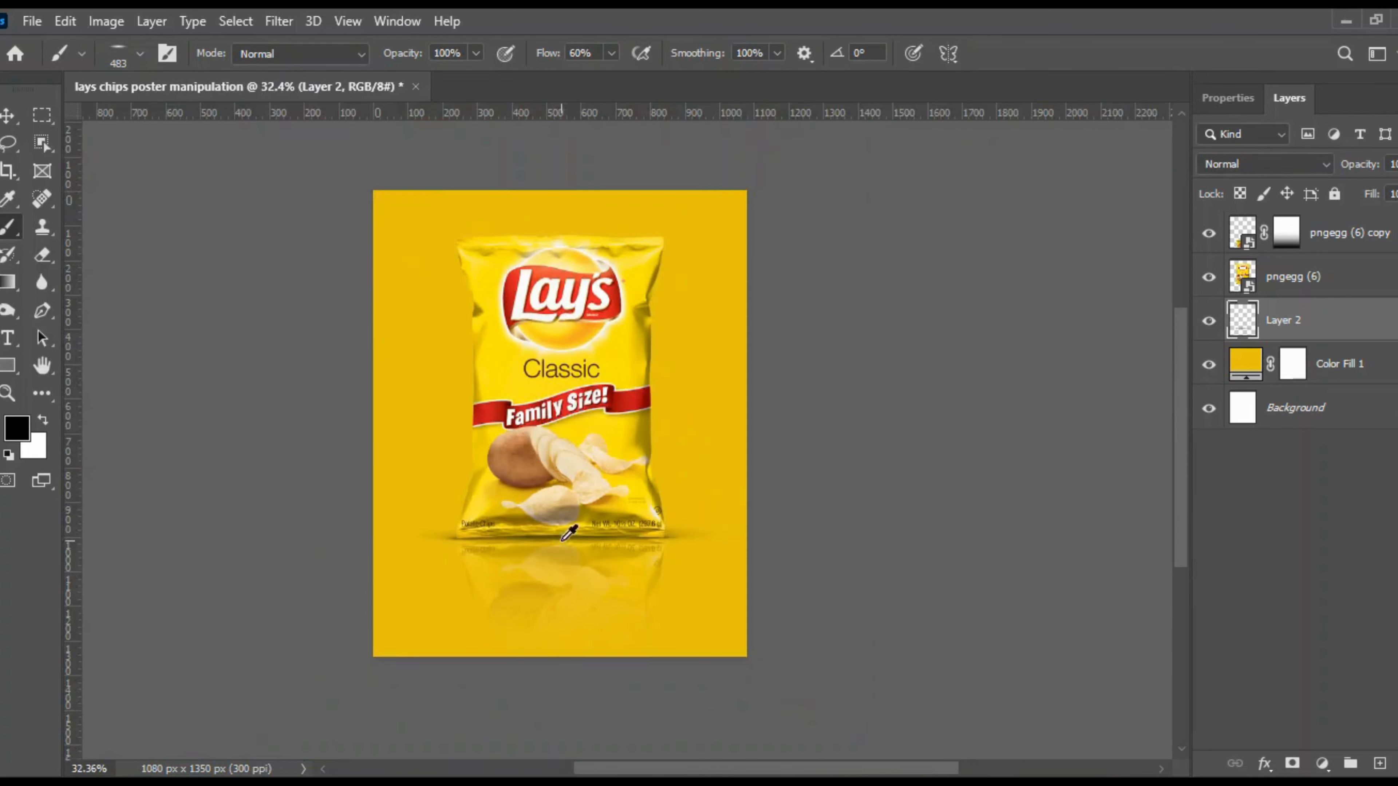
Try other blend modes such as Overlay and Exclusion on the Layer 2 shadow, returning it to Normal
click(3, 121)
scroll(671, 287, up, 2)
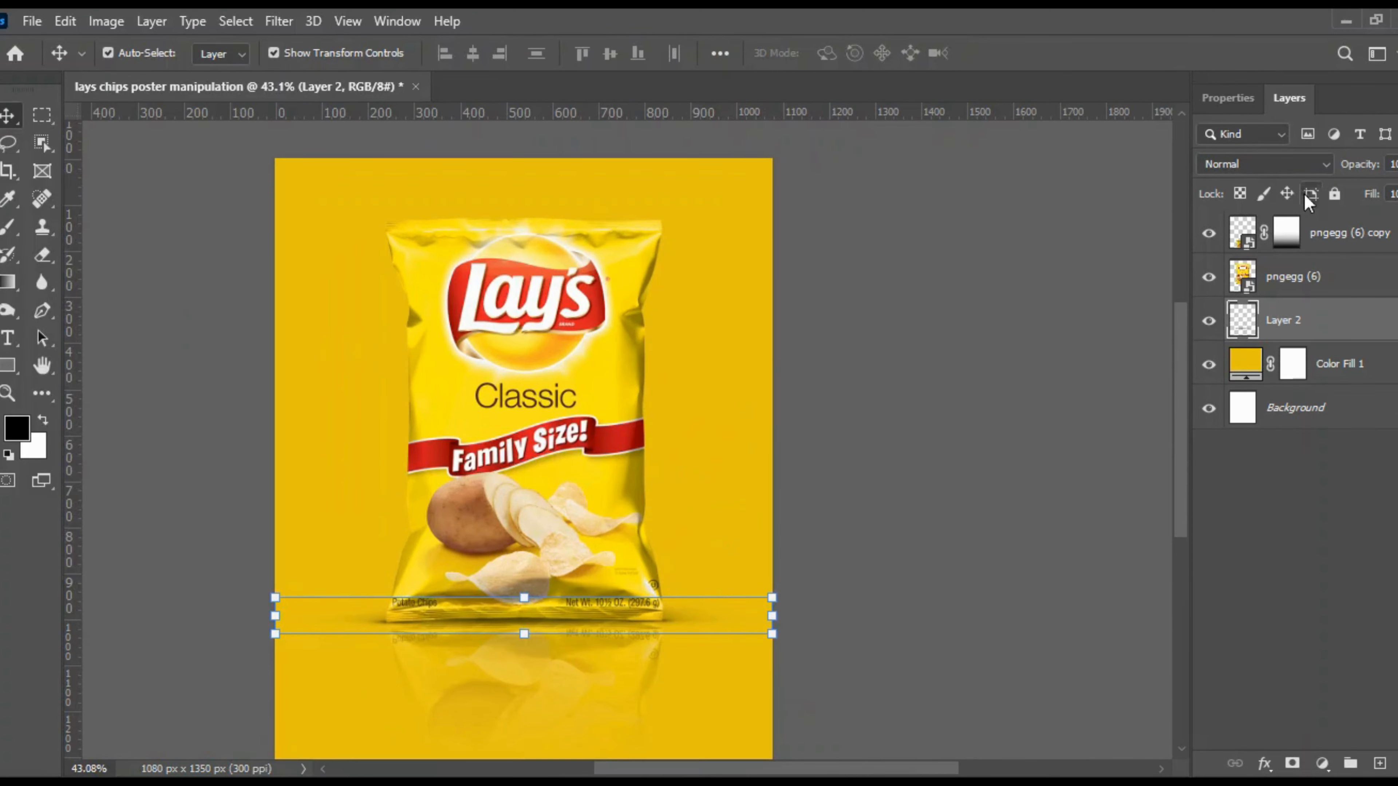
click(1297, 166)
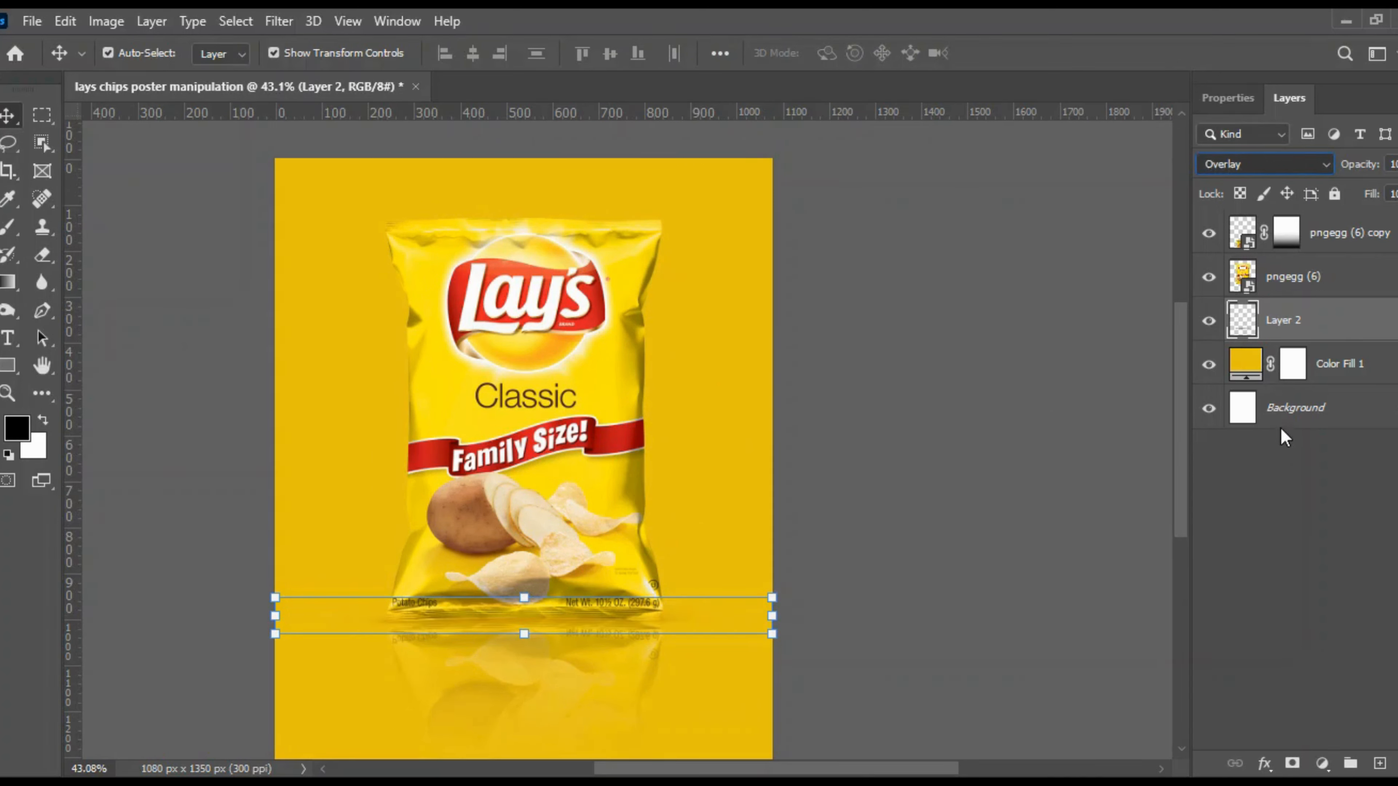
key(Down)
key(Down)
key(Down)
key(Down)
key(Down)
key(Down)
key(Down)
key(Down)
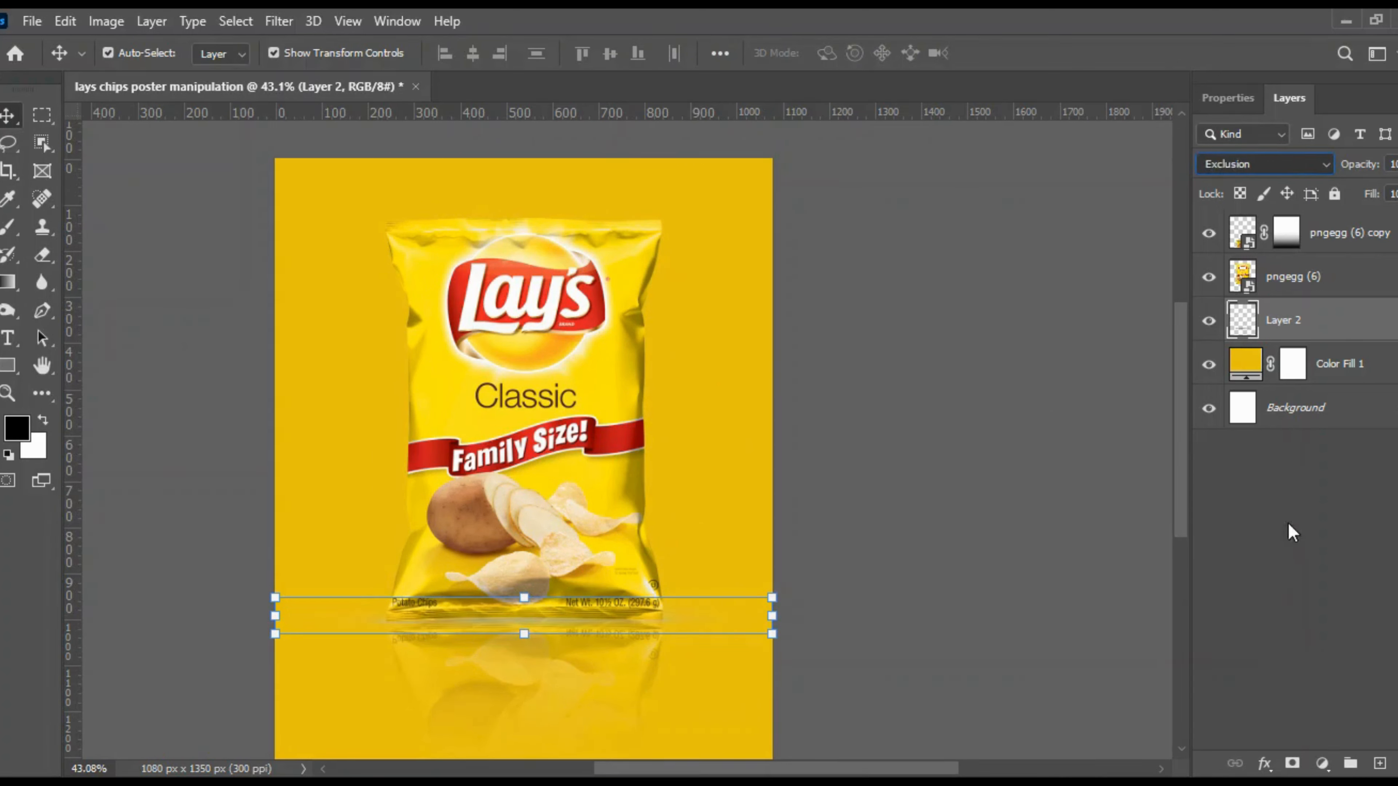
key(Up)
key(Up)
key(Up)
key(Up)
key(Up)
key(Up)
key(Up)
key(Up)
key(Up)
key(Up)
key(Up)
key(Up)
key(Up)
key(Up)
key(Up)
key(Up)
key(Up)
key(Up)
key(Up)
key(Up)
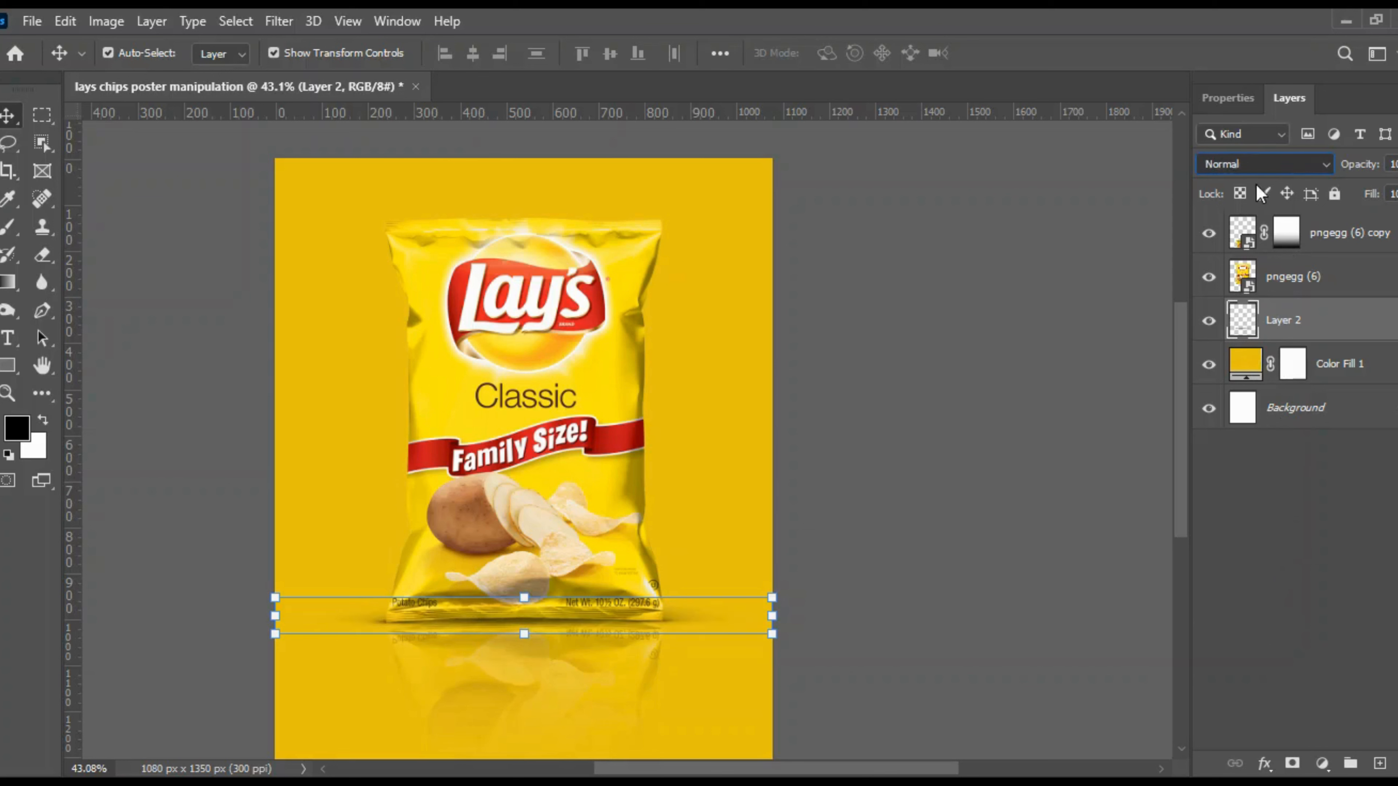
click(865, 399)
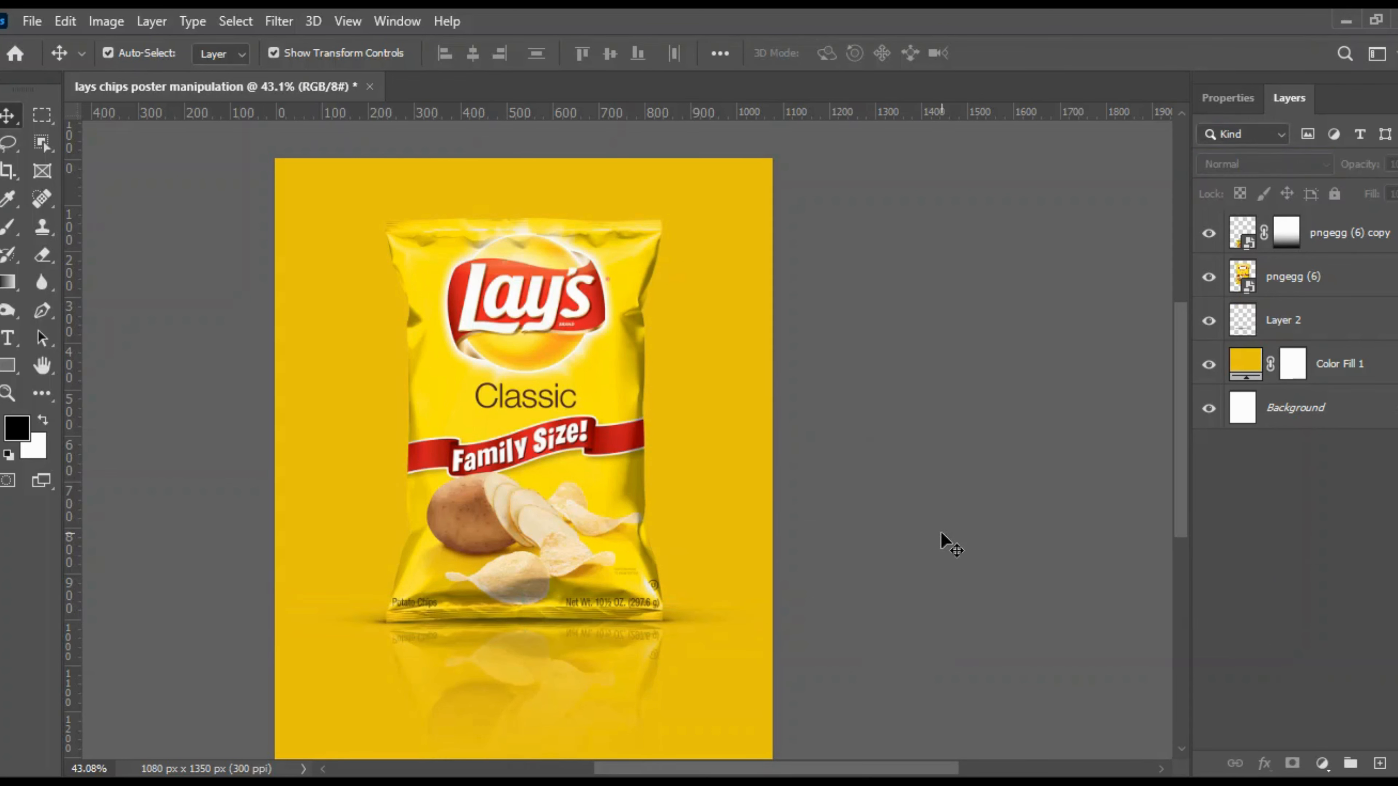
scroll(803, 454, down, 1)
scroll(484, 504, up, 1)
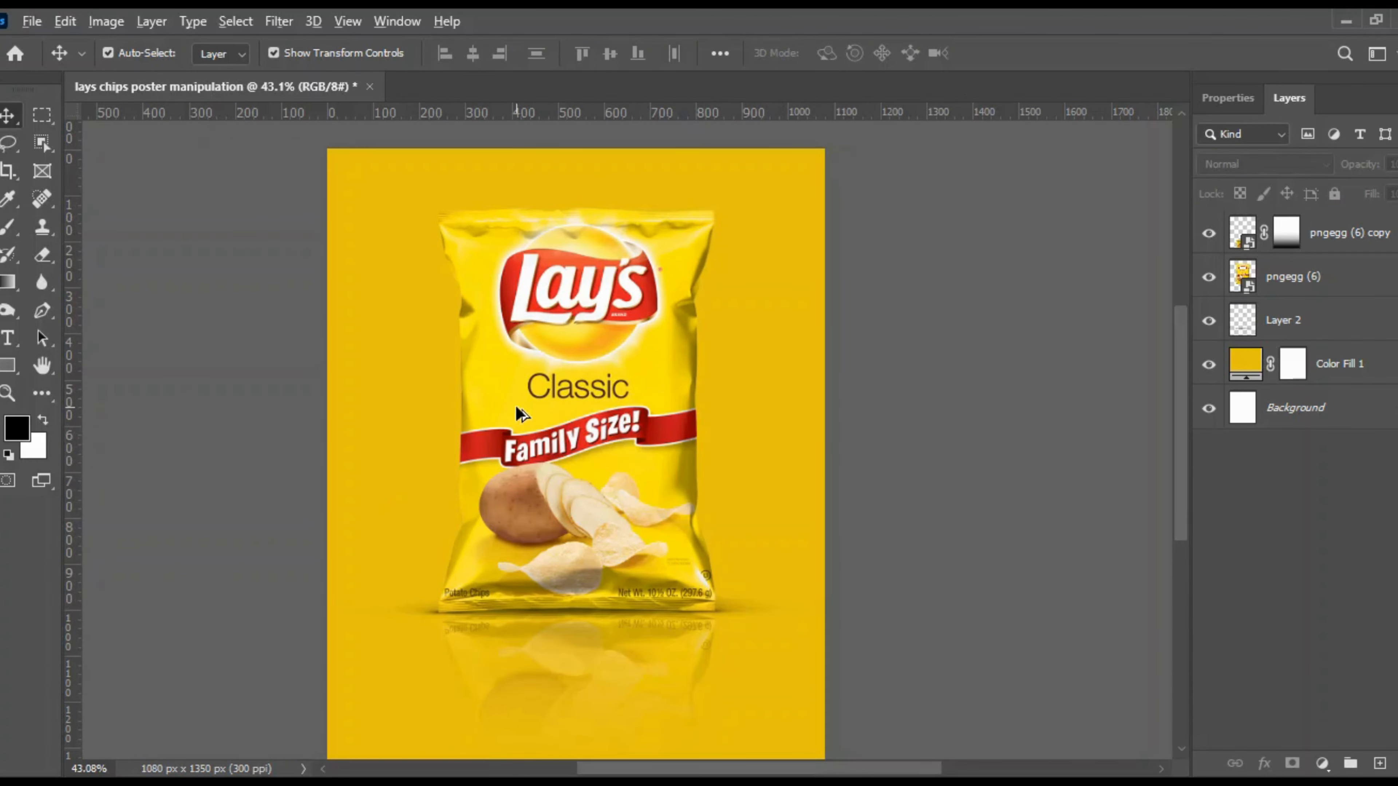
scroll(520, 413, down, 1)
scroll(517, 413, up, 1)
scroll(595, 419, down, 1)
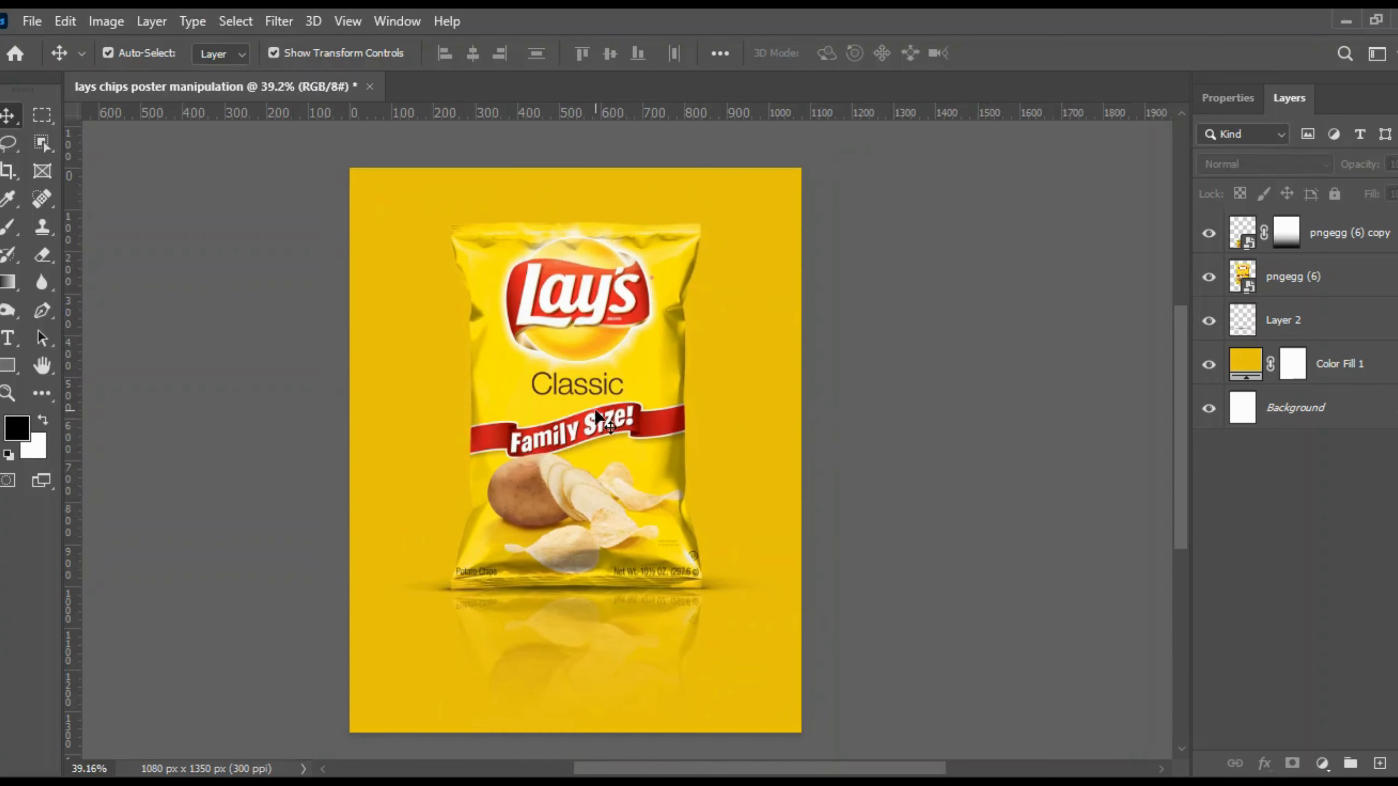
scroll(440, 453, up, 1)
scroll(490, 469, down, 1)
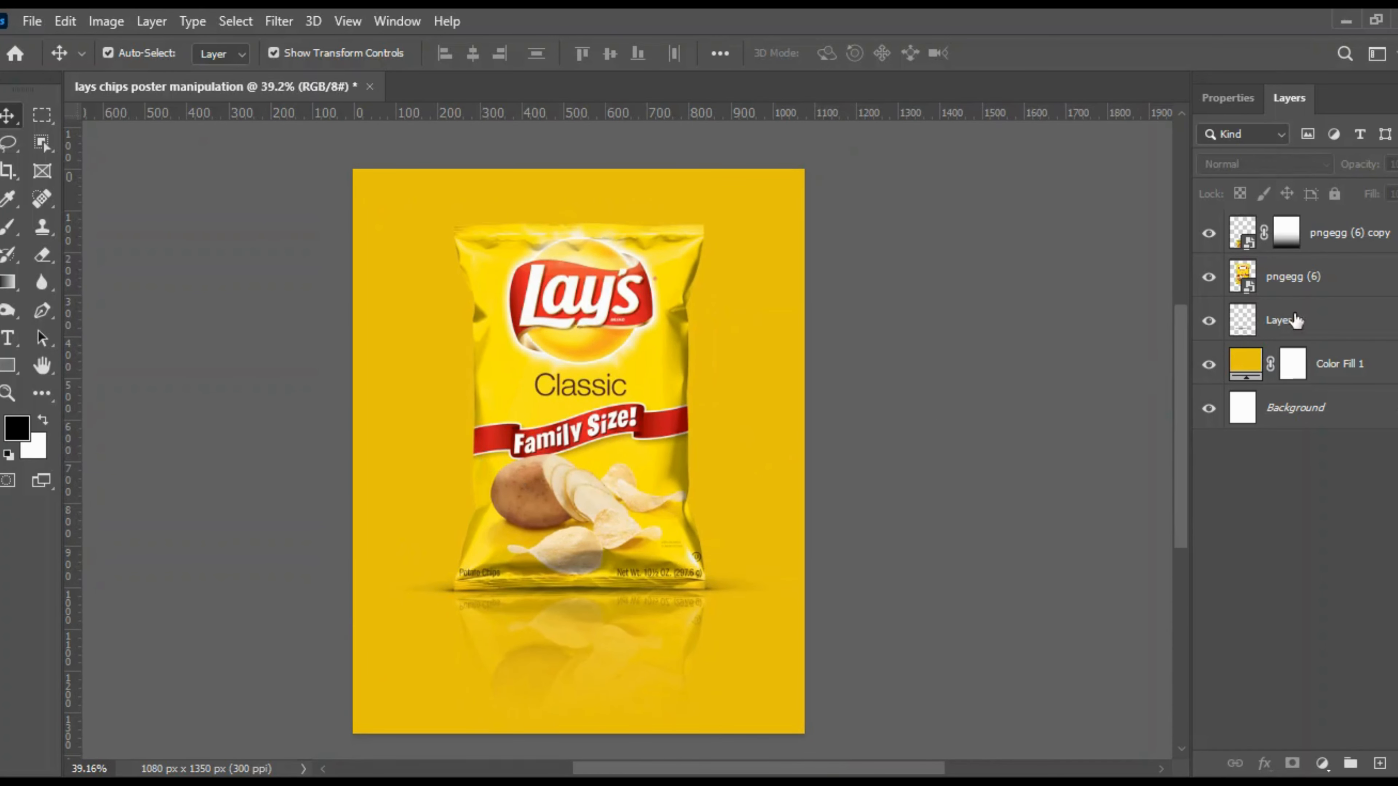
Add a new layer above Color Fill 1 and make a full-width rectangular selection over the lower part of the poster
click(1343, 281)
click(1351, 364)
click(1380, 763)
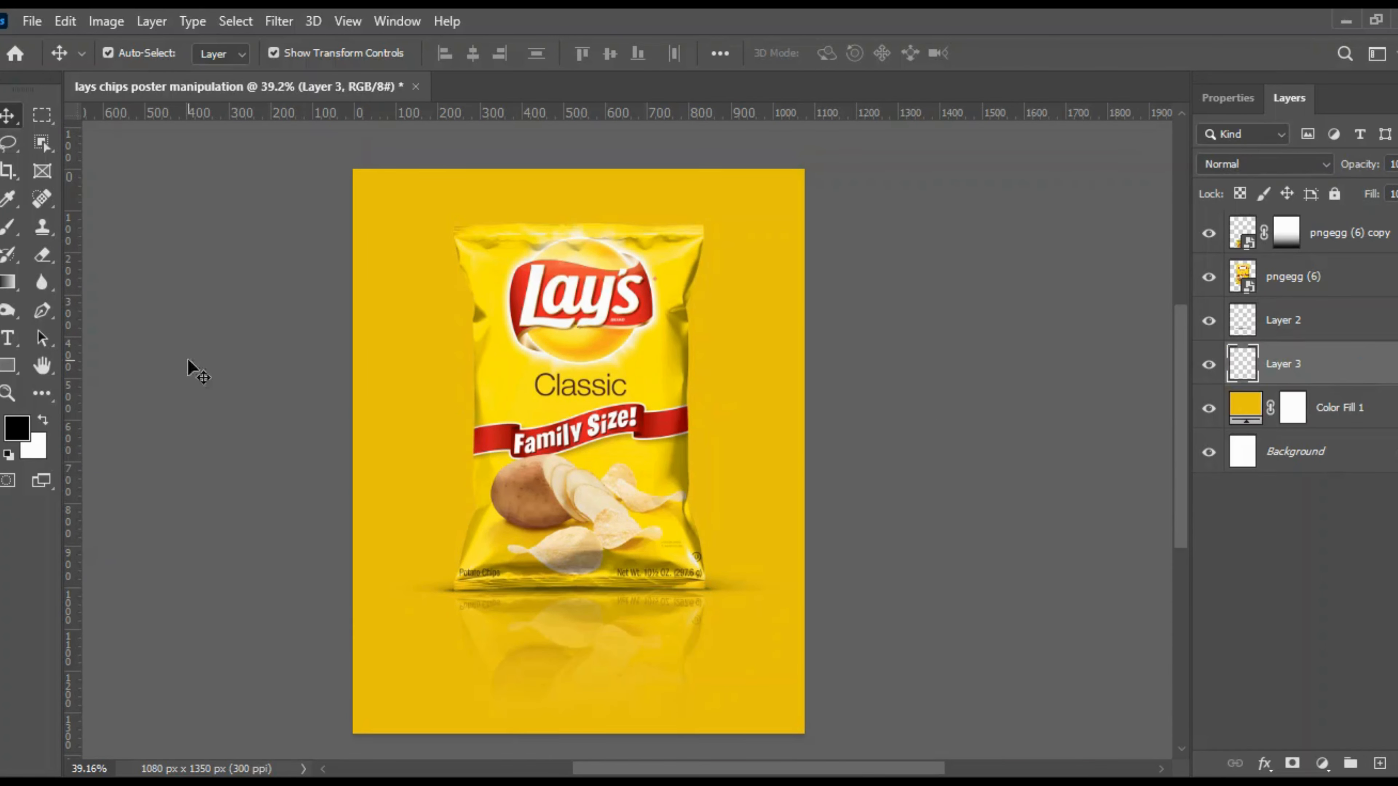
click(42, 114)
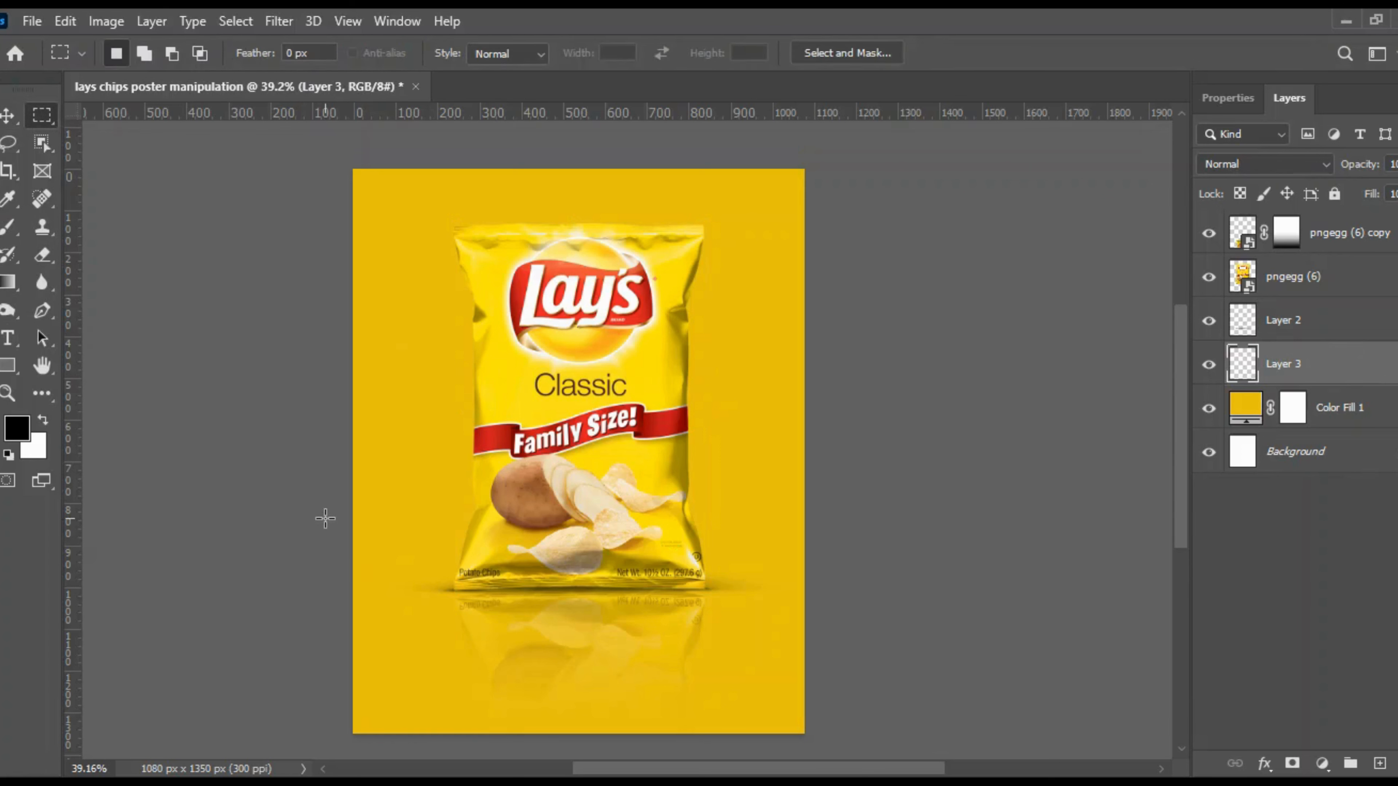
drag(604, 639, 884, 736)
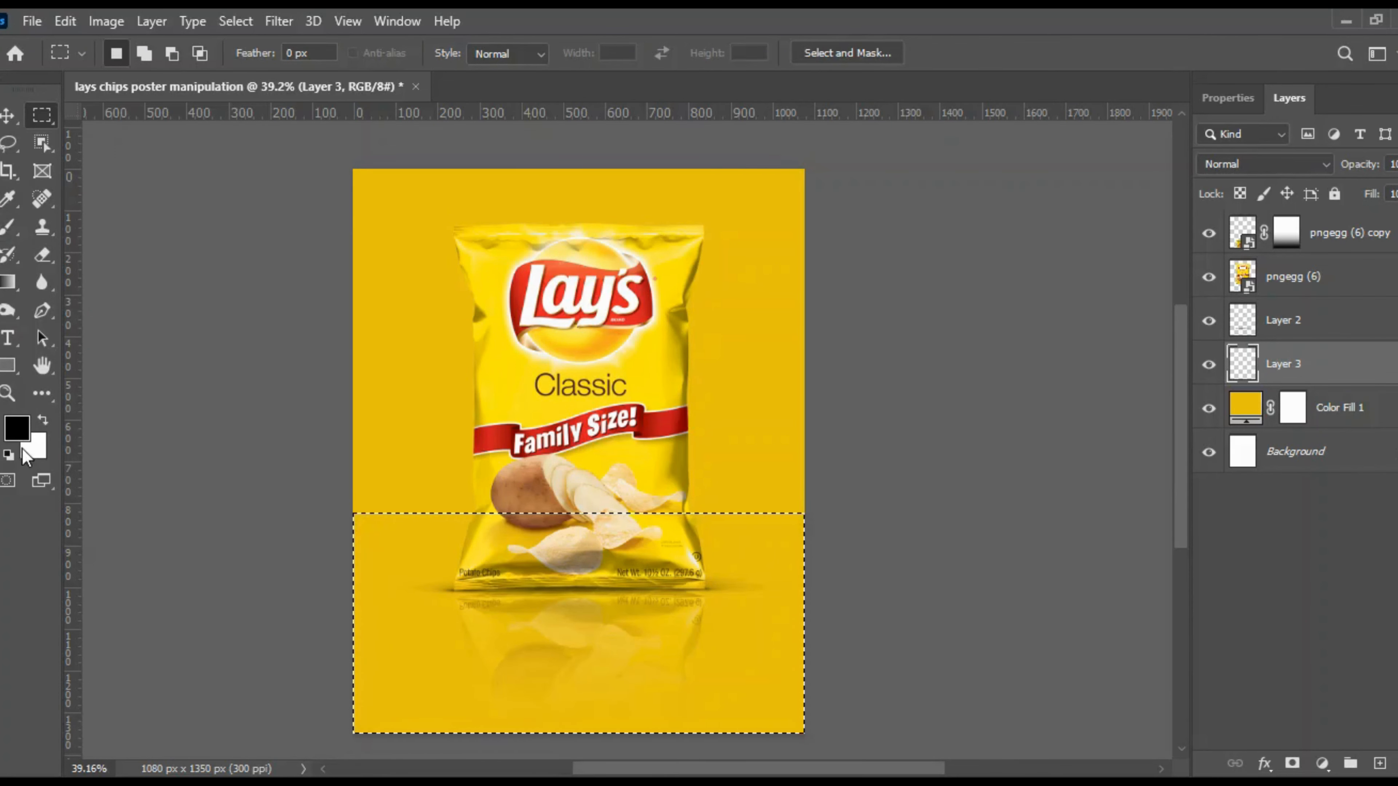
Pick a duller yellow than the background as the foreground colour and choose a soft round brush of size 483
click(8, 282)
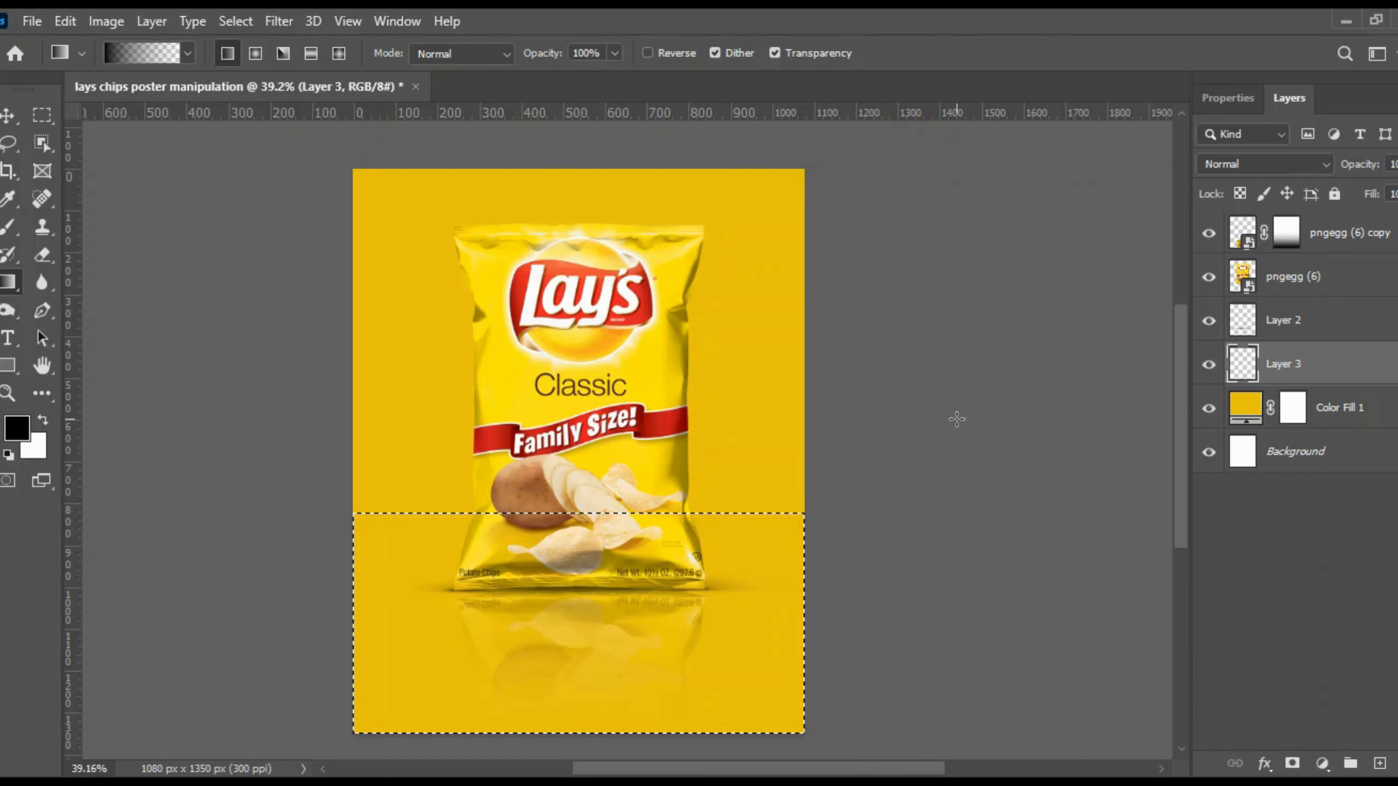
key(i)
click(788, 450)
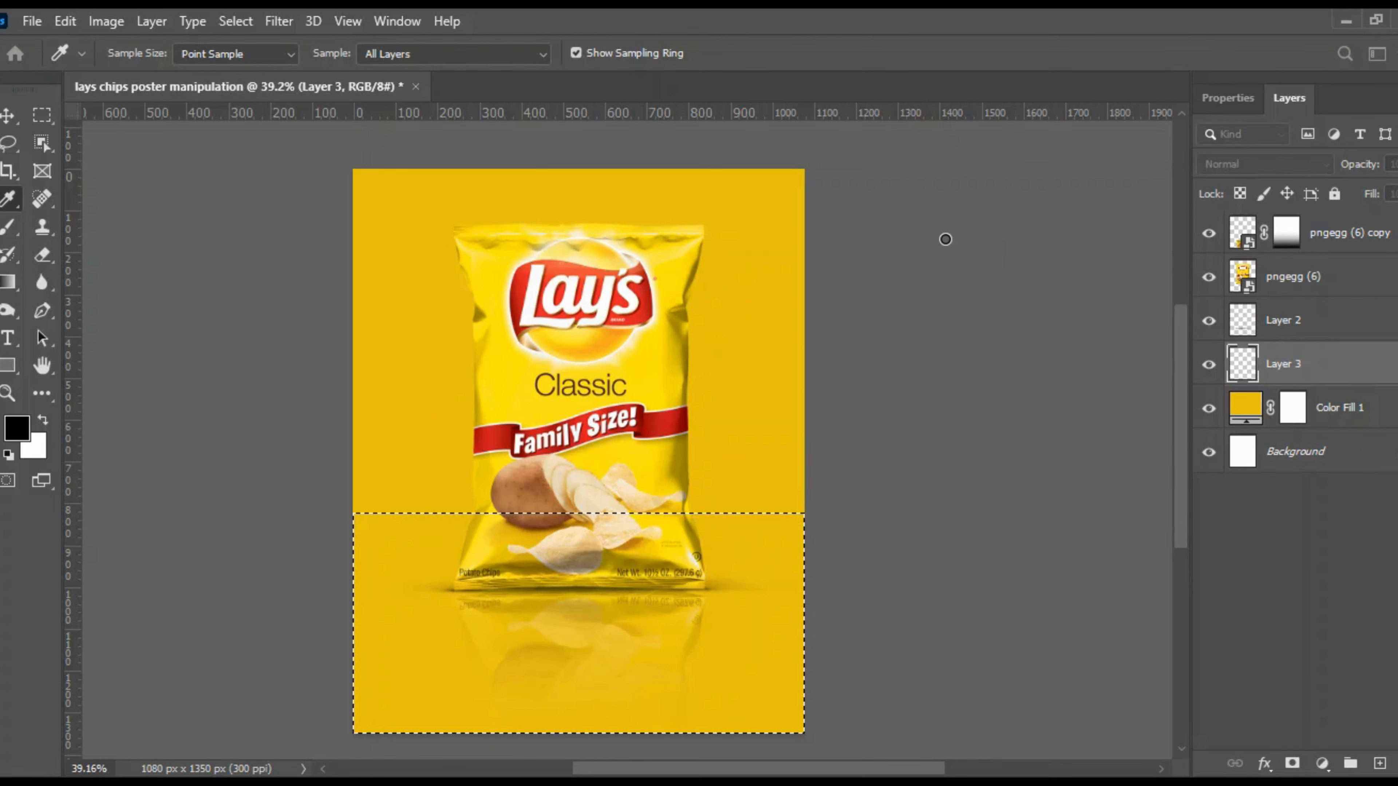
key(g)
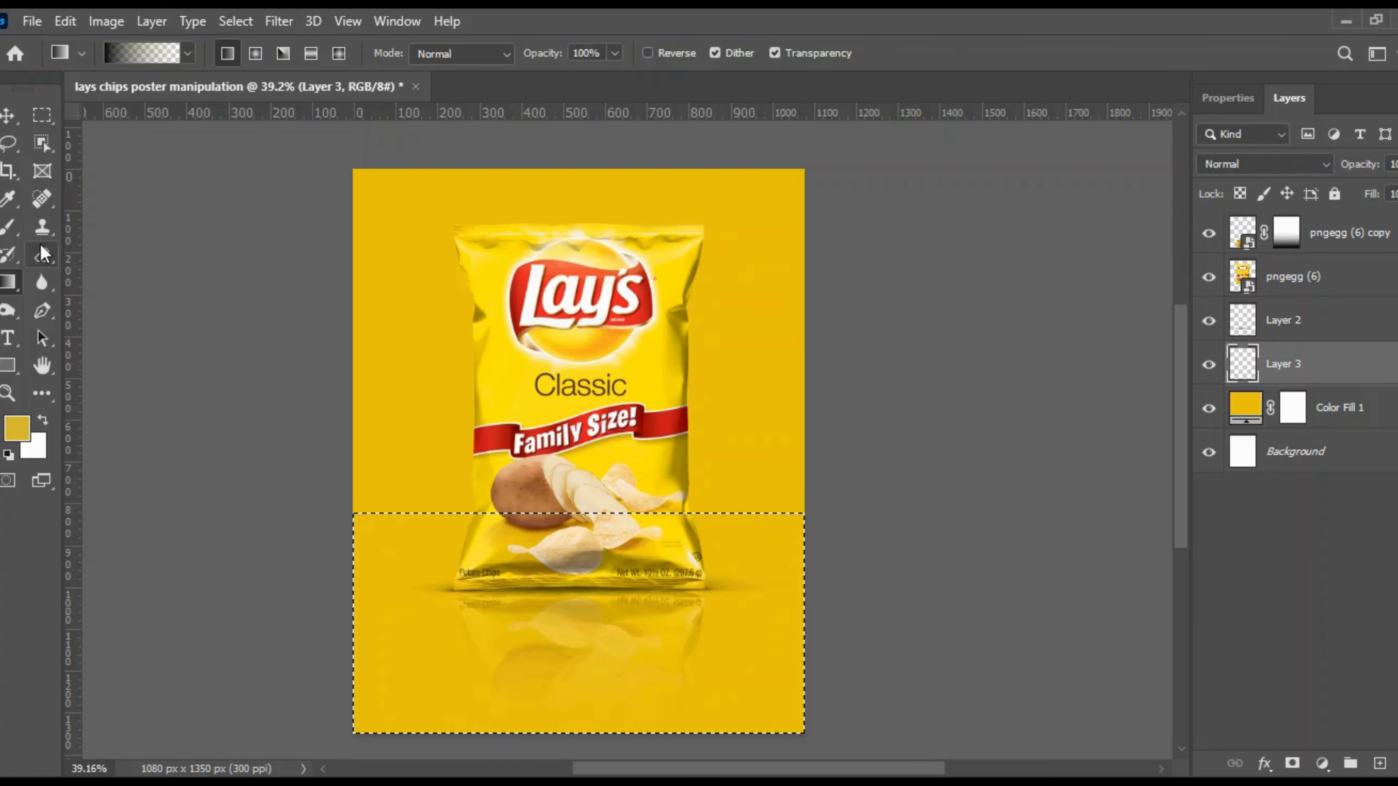
key(b)
click(134, 51)
click(48, 136)
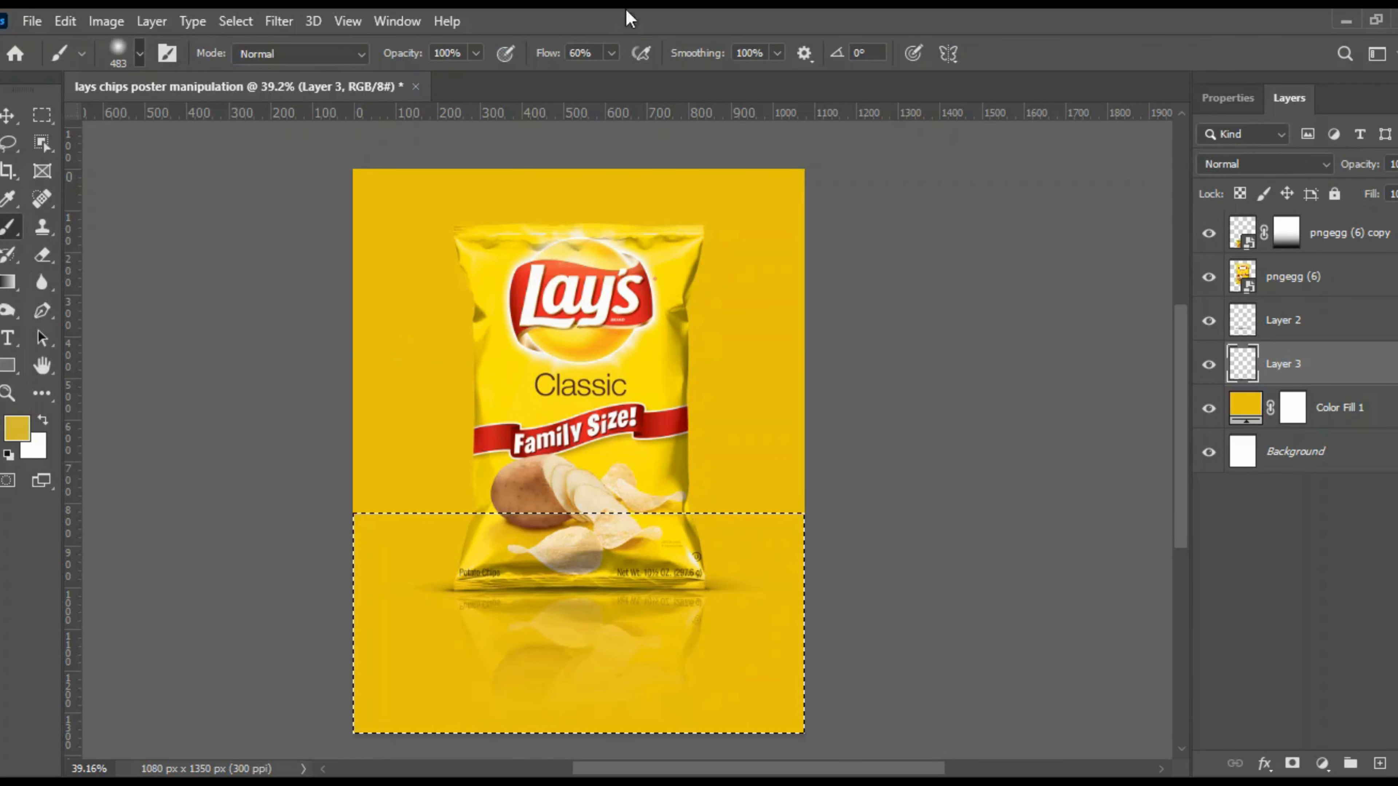
Enlarge the soft brush to size 959 and paint the selected lower area on Layer 3 with the duller yellow
click(626, 14)
scroll(445, 309, down, 2)
mouse_move(292, 583)
mouse_down()
mouse_move(1168, 551)
mouse_move(451, 576)
mouse_up()
scroll(449, 577, up, 4)
scroll(670, 468, down, 2)
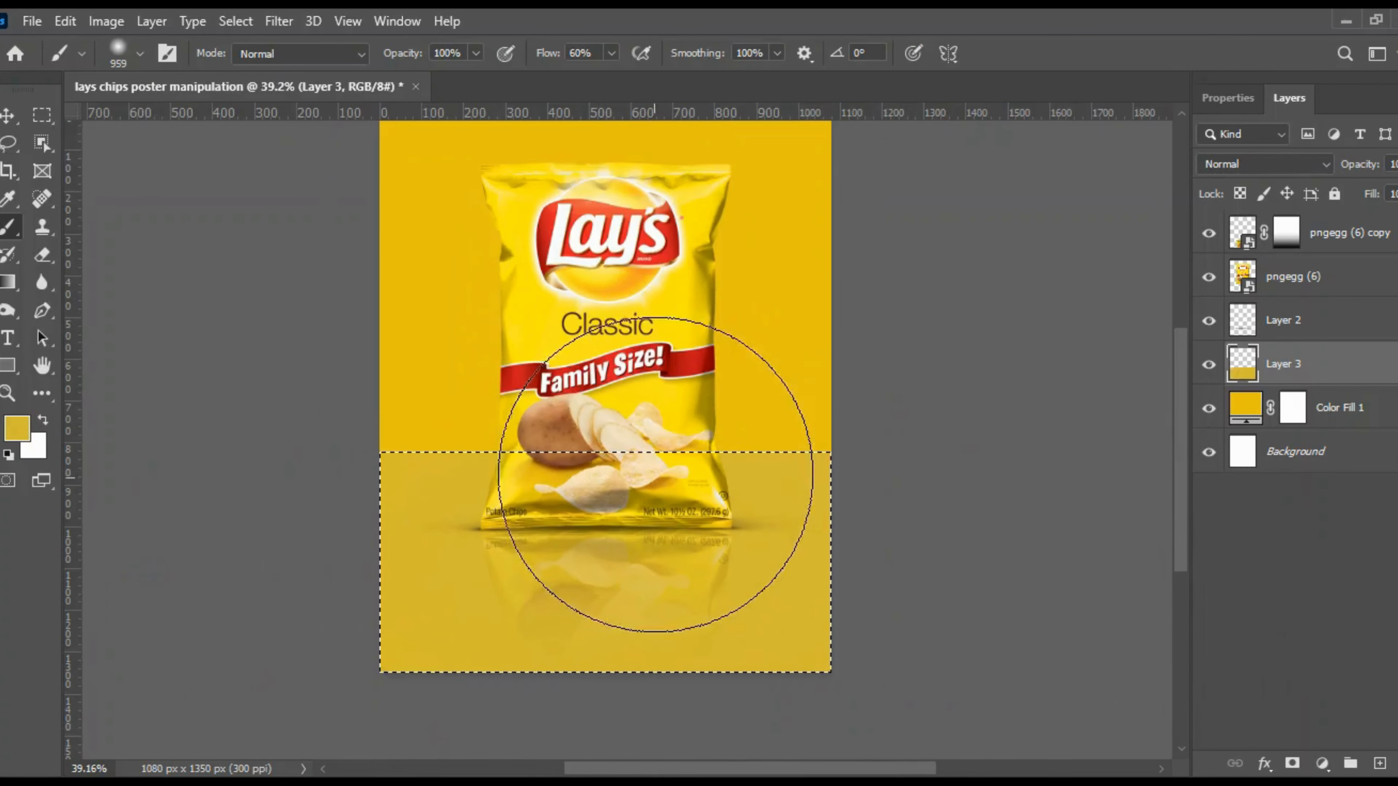
Choose a lighter, brighter yellow, repaint the selected floor area on Layer 3 with it and remove the selection
key(i)
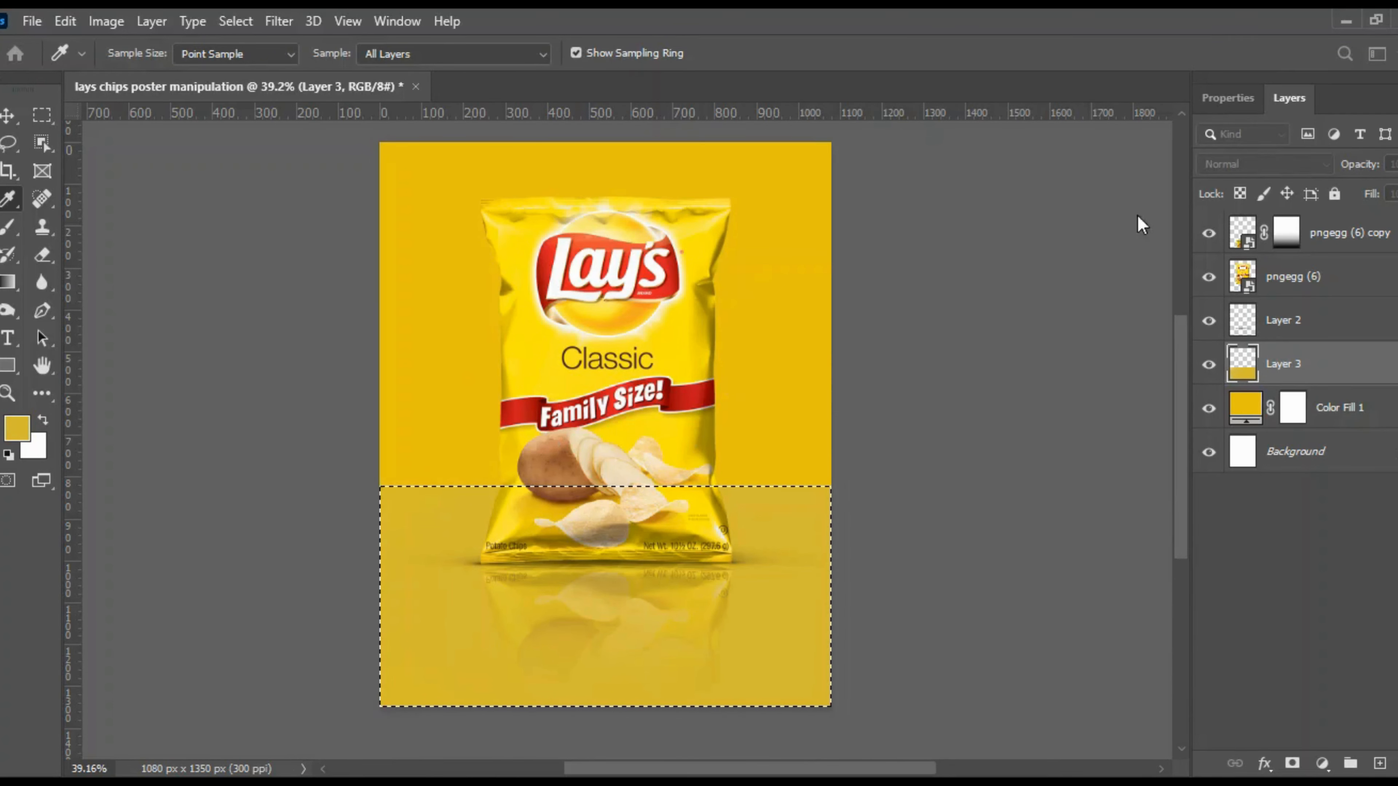
key(b)
drag(534, 604, 1123, 555)
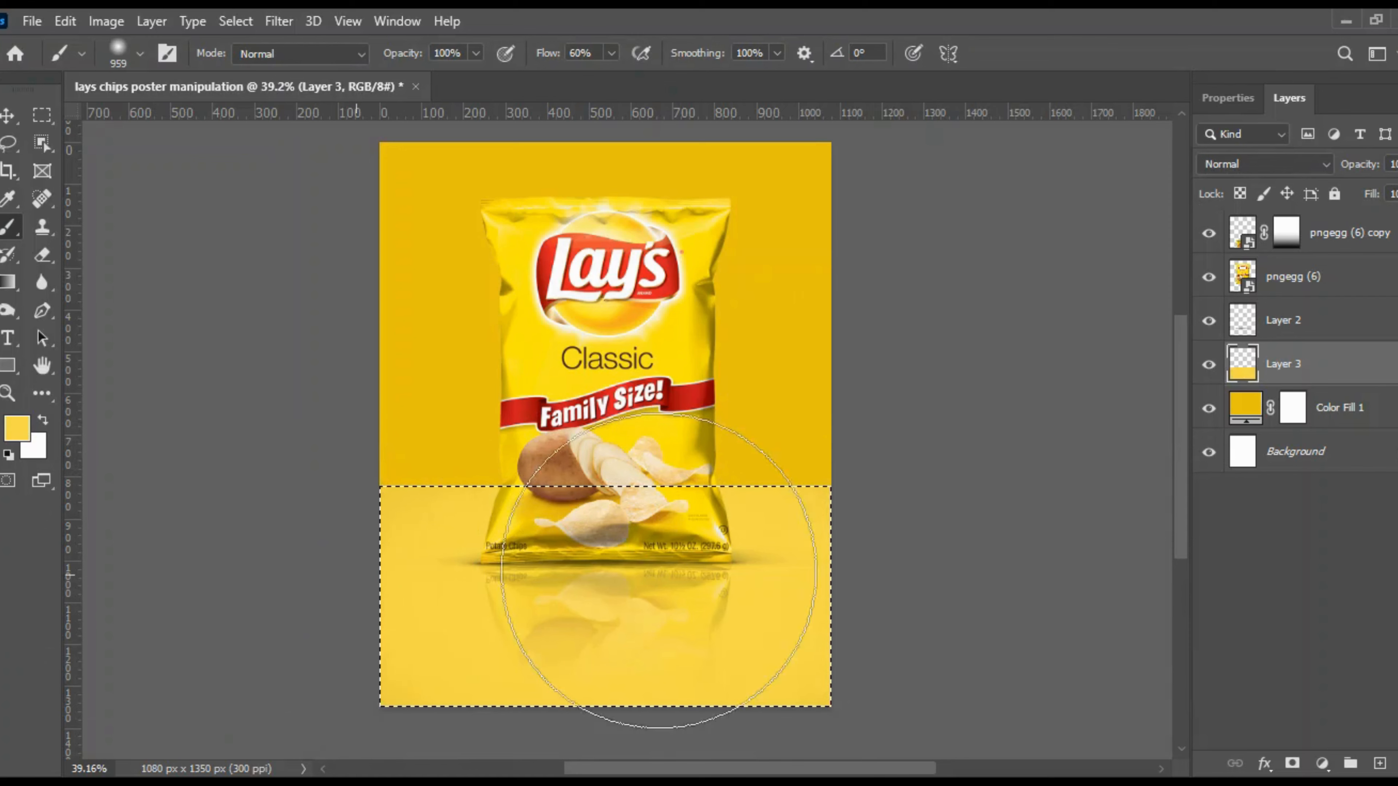
key(ctrl+d)
scroll(976, 577, down, 2)
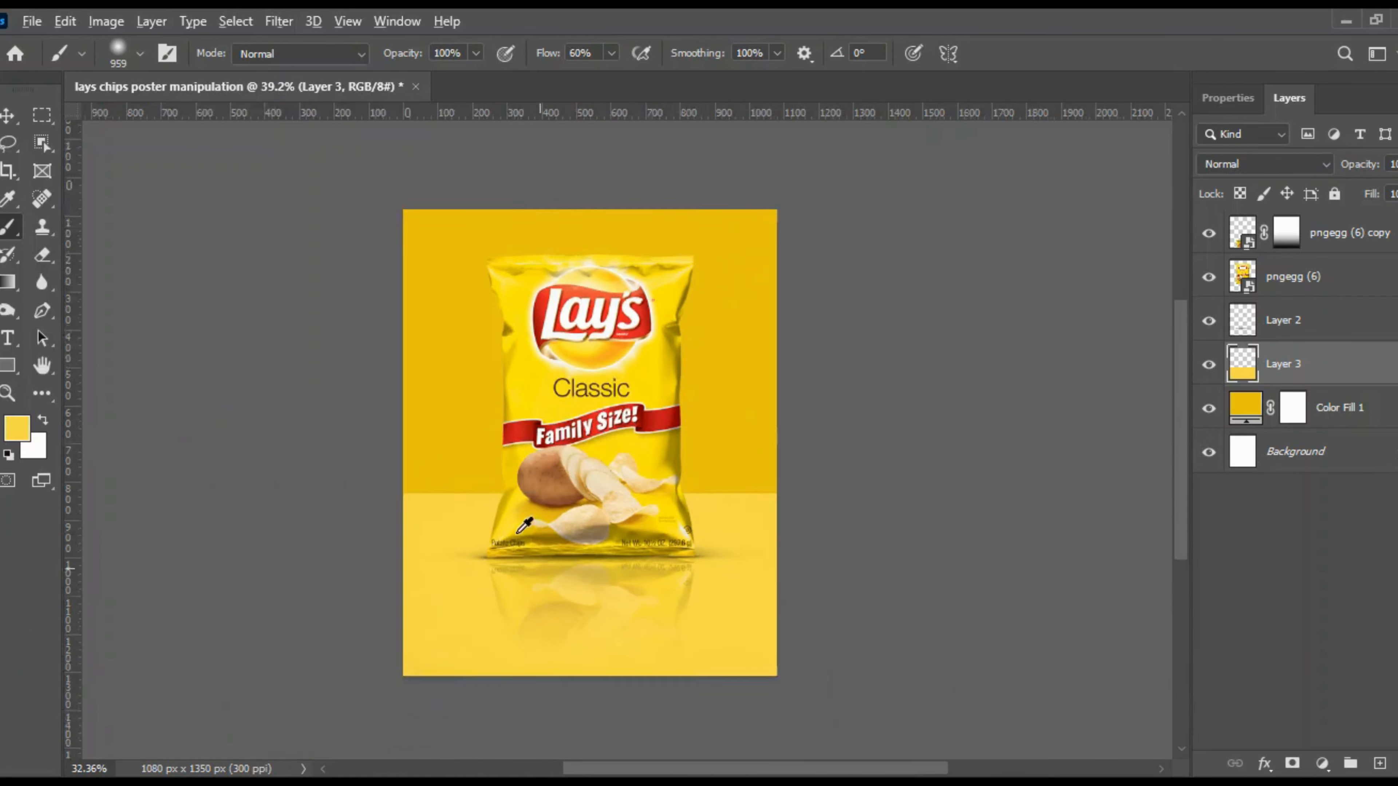
Try to lower the light yellow floor area so its upper edge meets the bag's base, and undo the move
key(v)
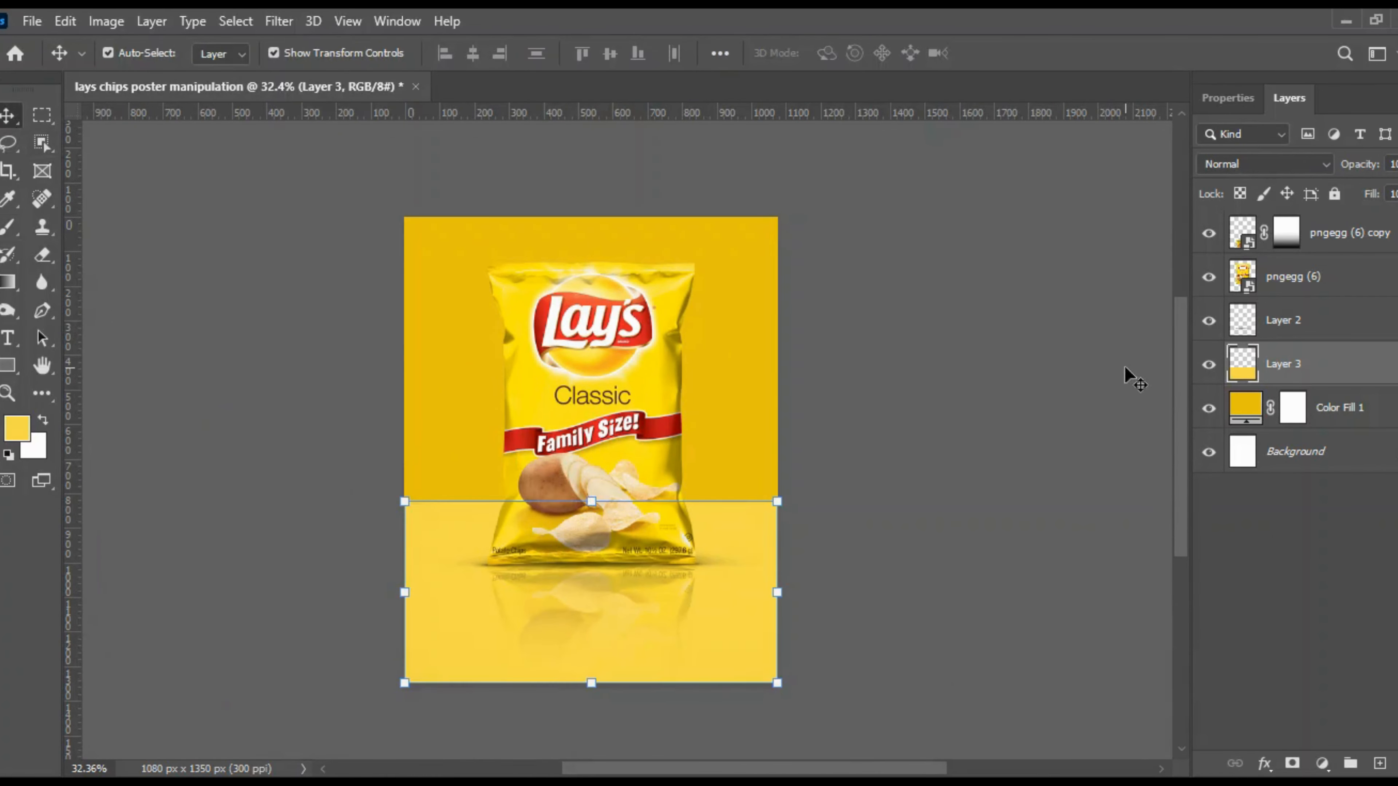
click(963, 329)
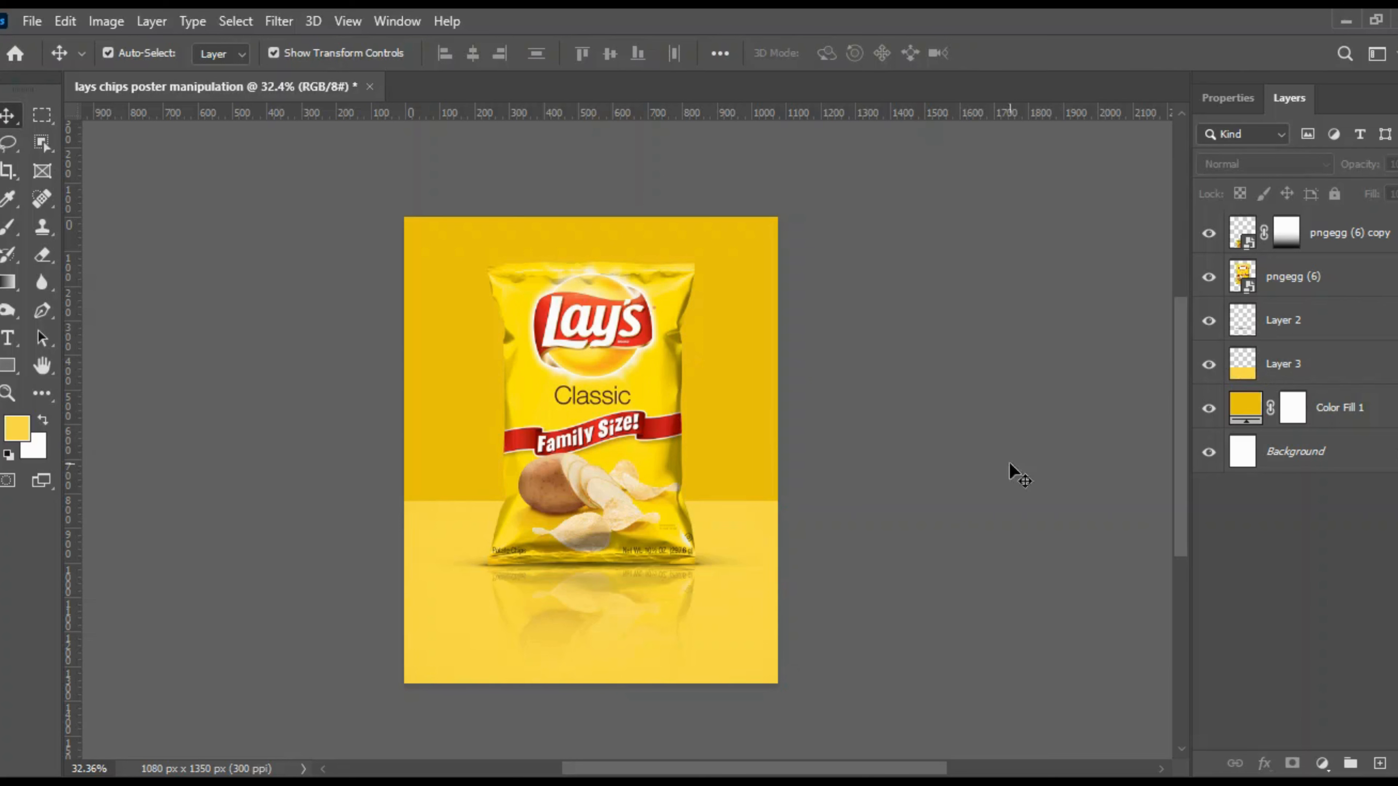
drag(764, 531, 758, 588)
click(986, 383)
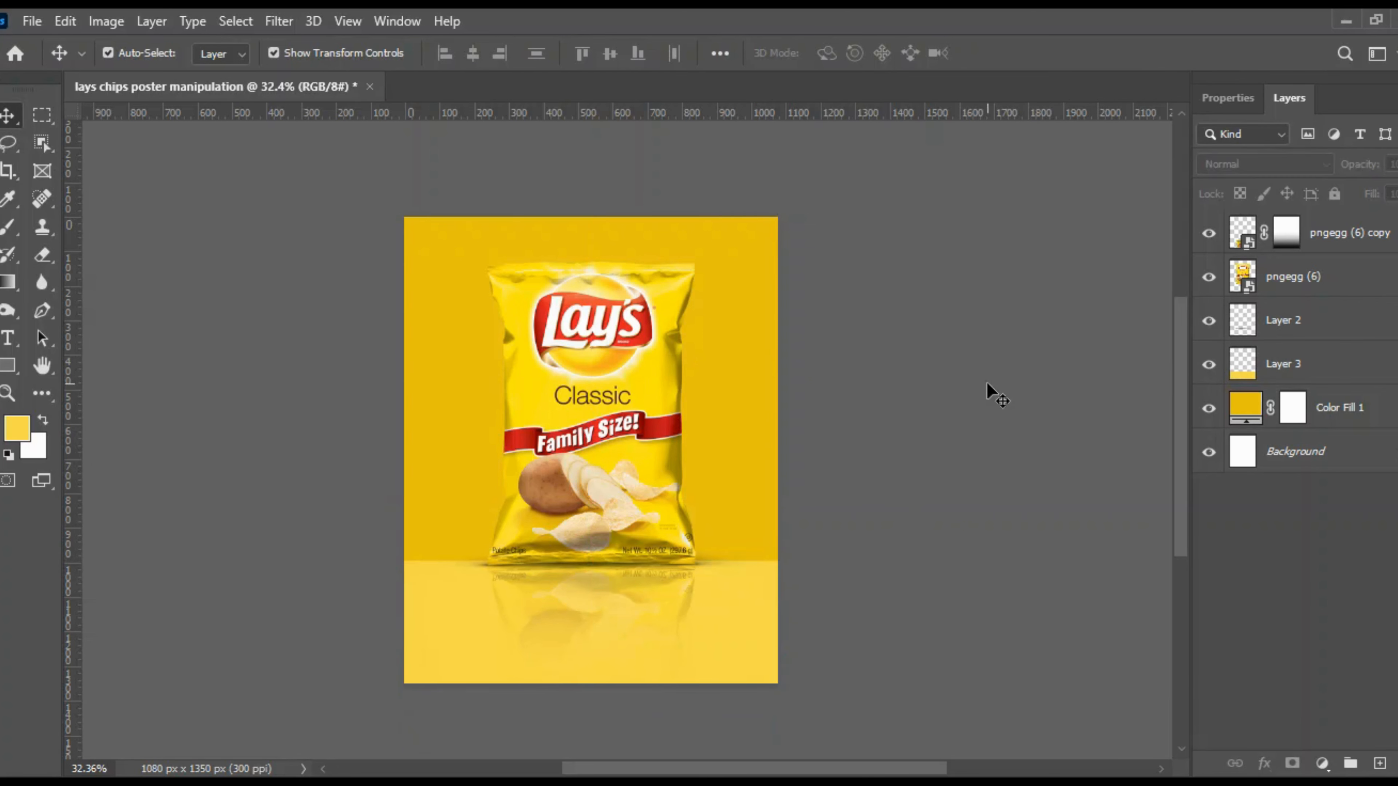
key(ctrl+z)
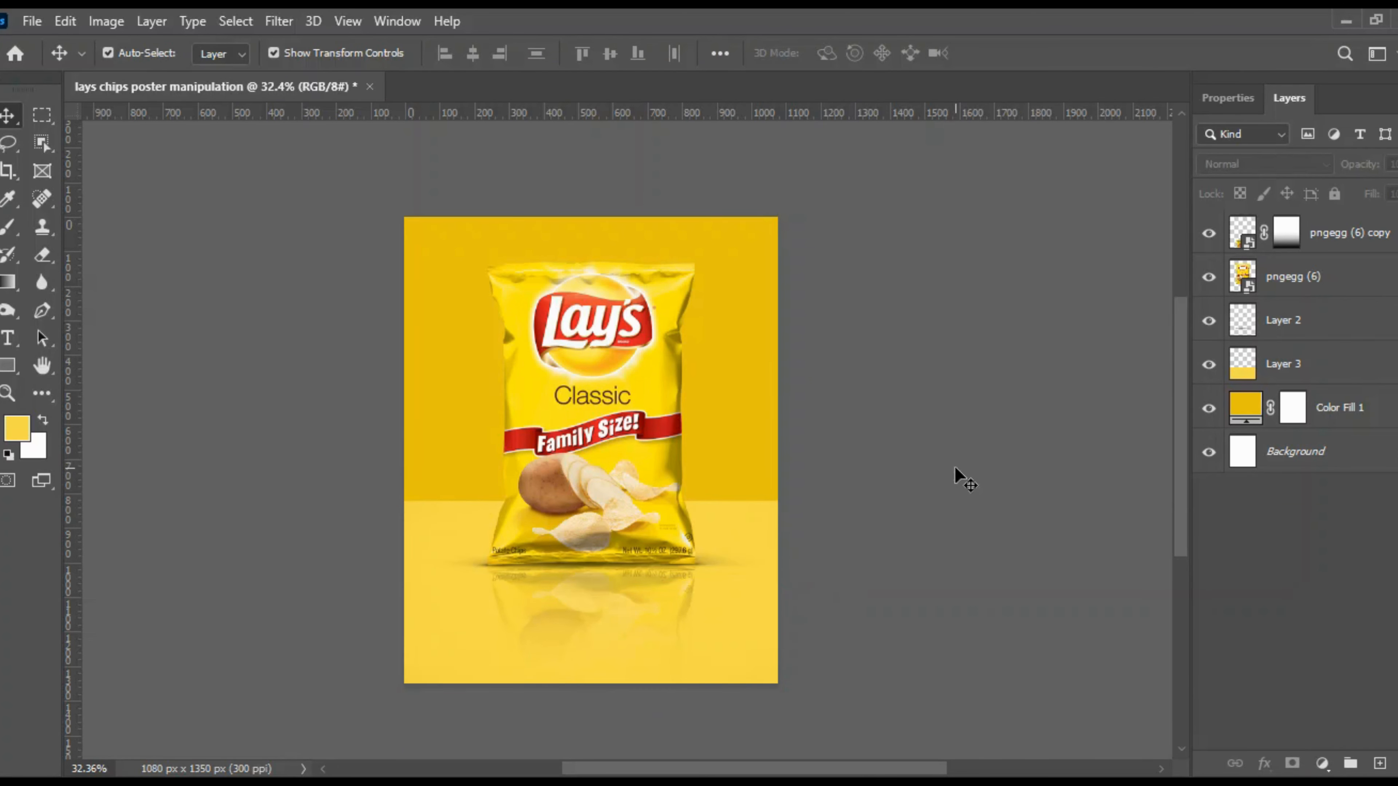
Add a layer mask to the light yellow floor on Layer 3
scroll(708, 527, up, 1)
click(1282, 289)
click(1332, 377)
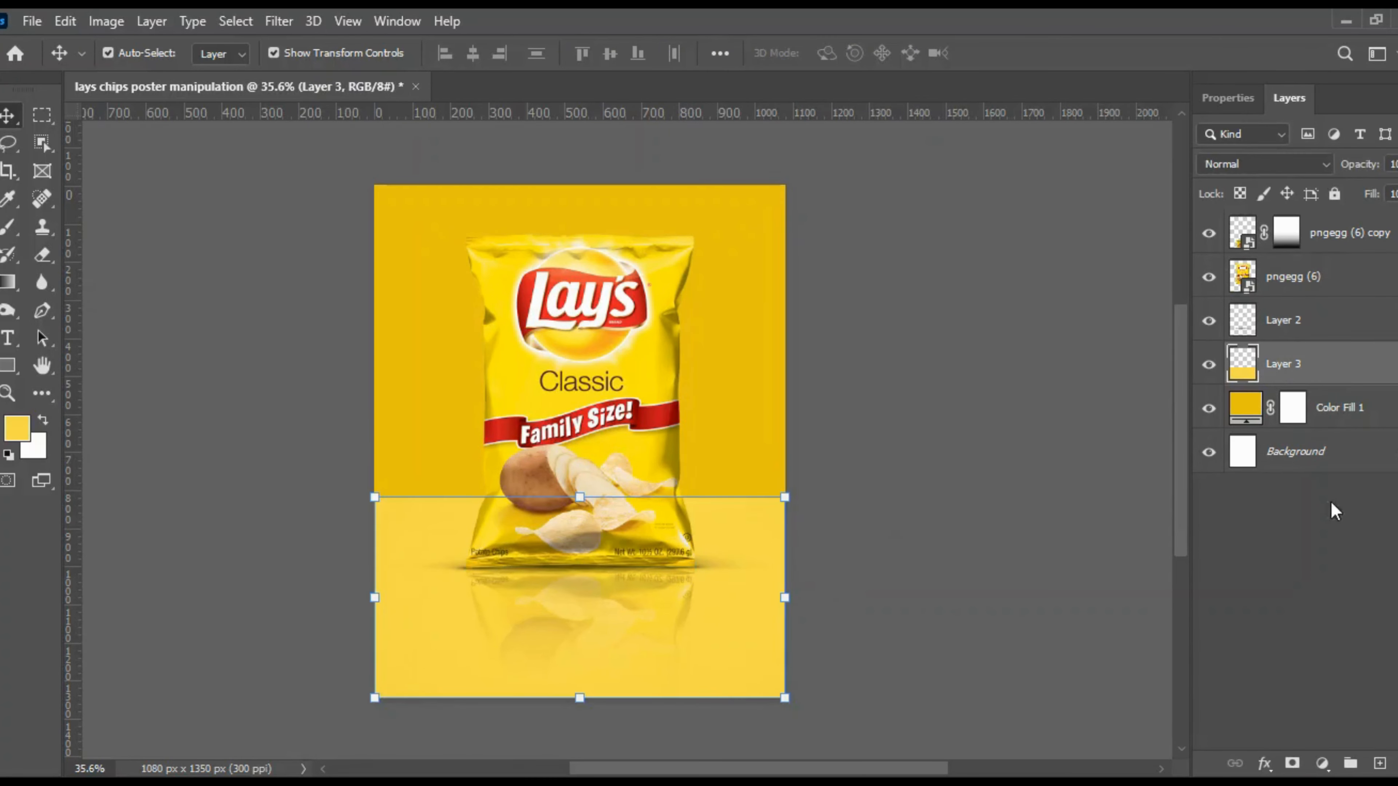
click(1292, 763)
click(9, 227)
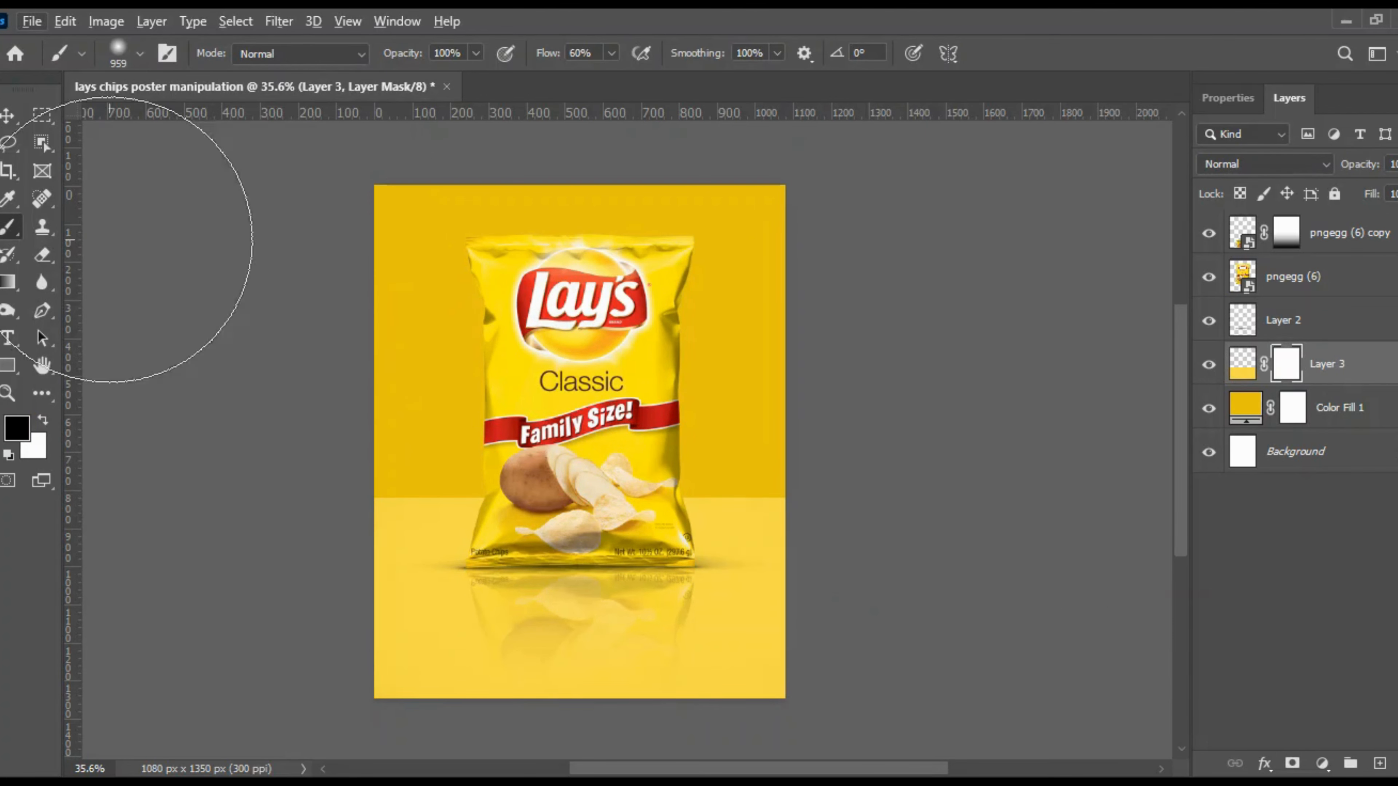
Fade the floor's lower-left and lower-right corners with black-to-transparent radial gradients on Layer 3's mask
click(10, 283)
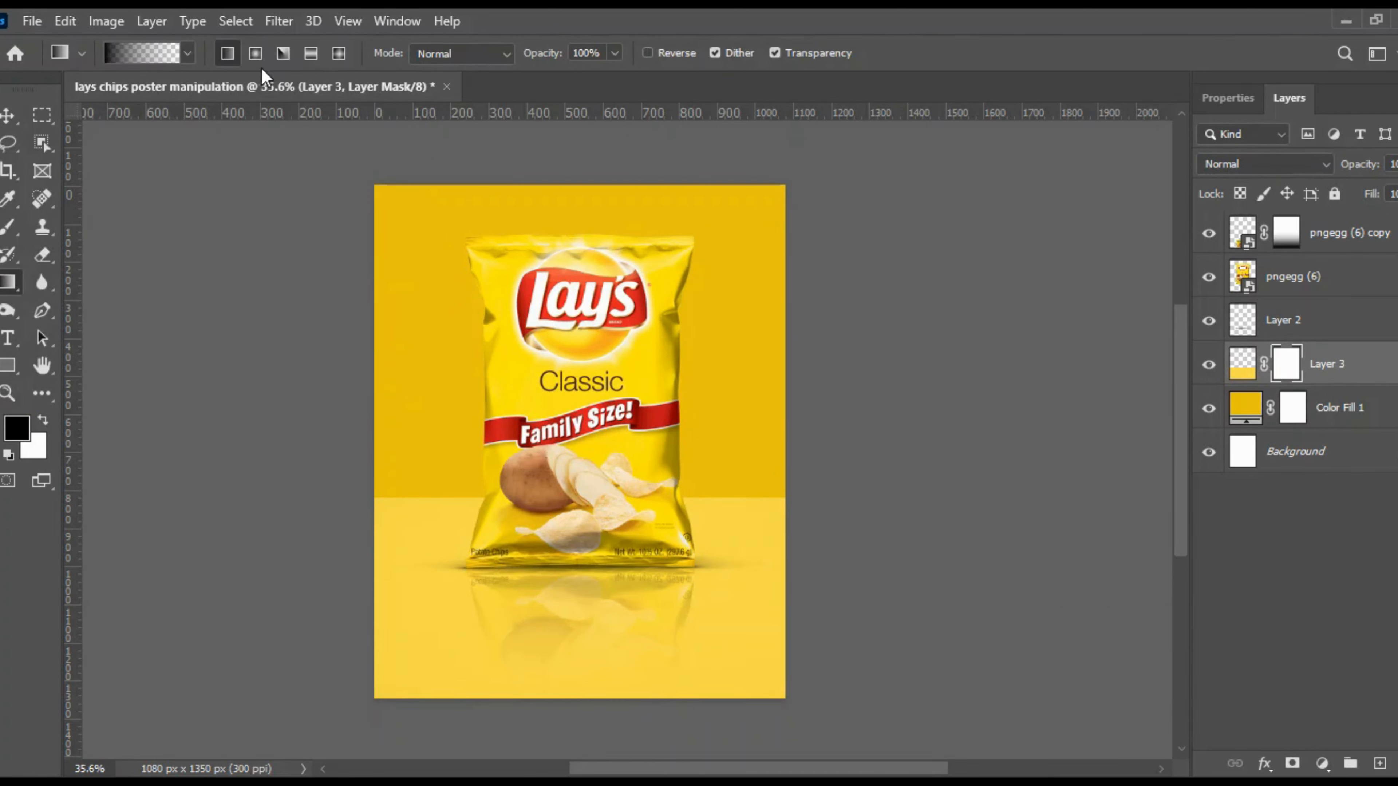
click(255, 53)
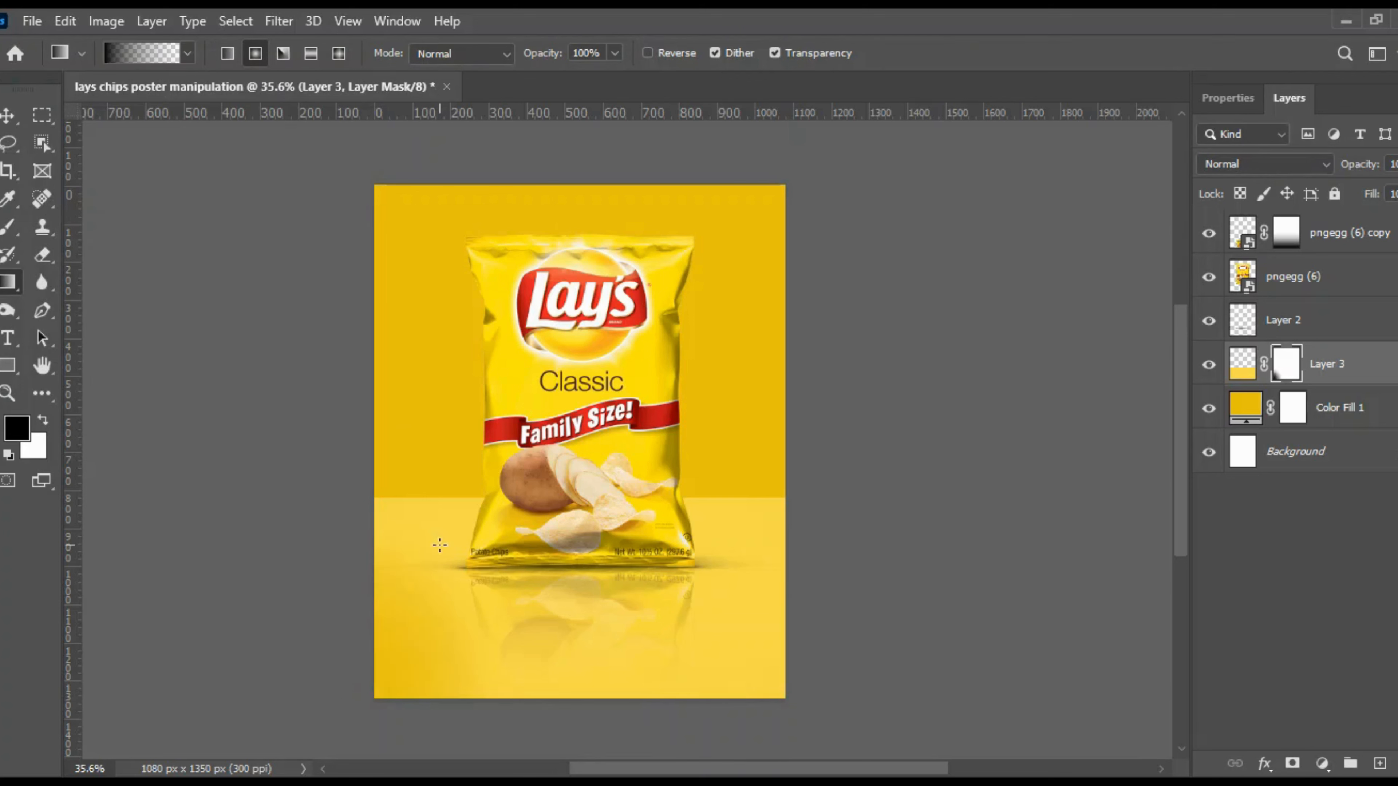
drag(864, 696, 781, 626)
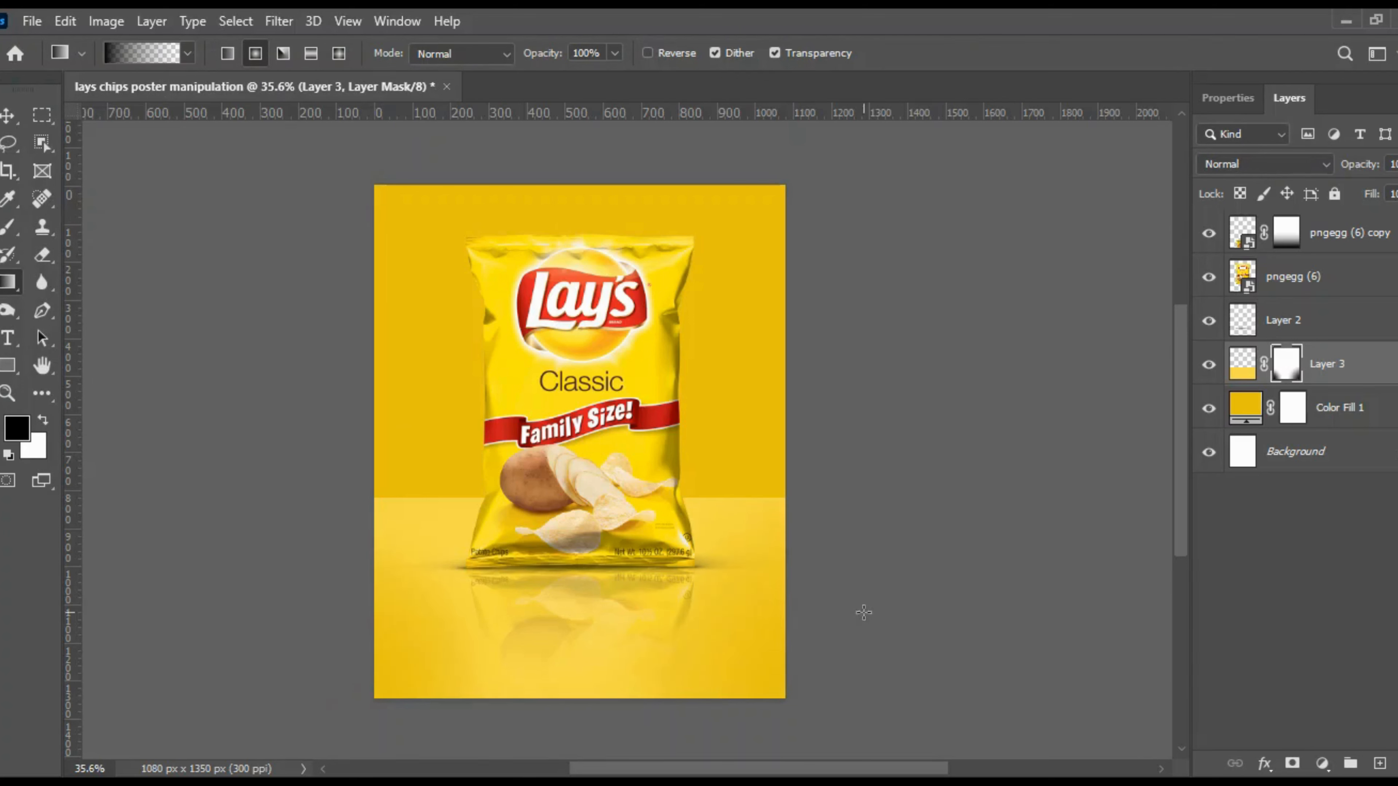
drag(299, 627, 469, 374)
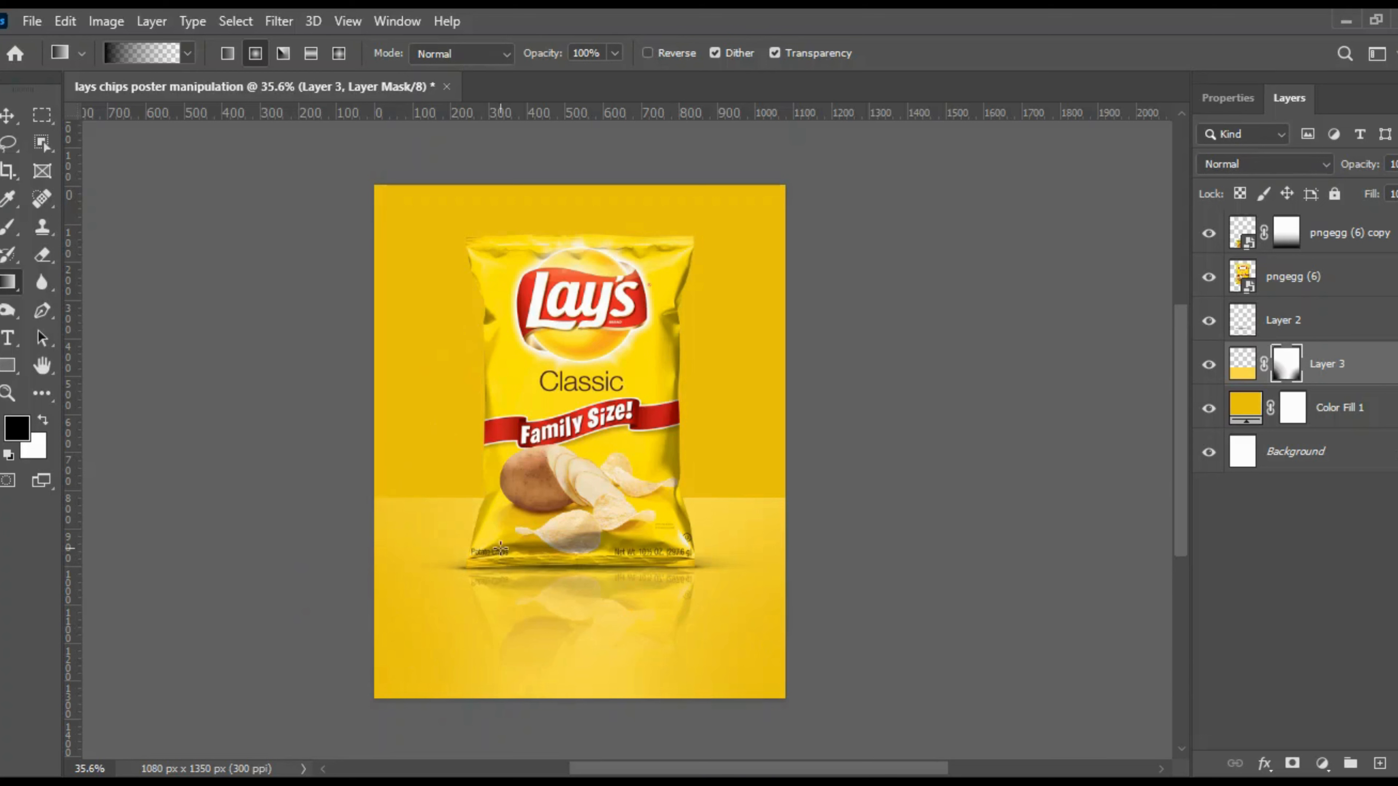
key(ctrl+z)
drag(340, 667, 439, 541)
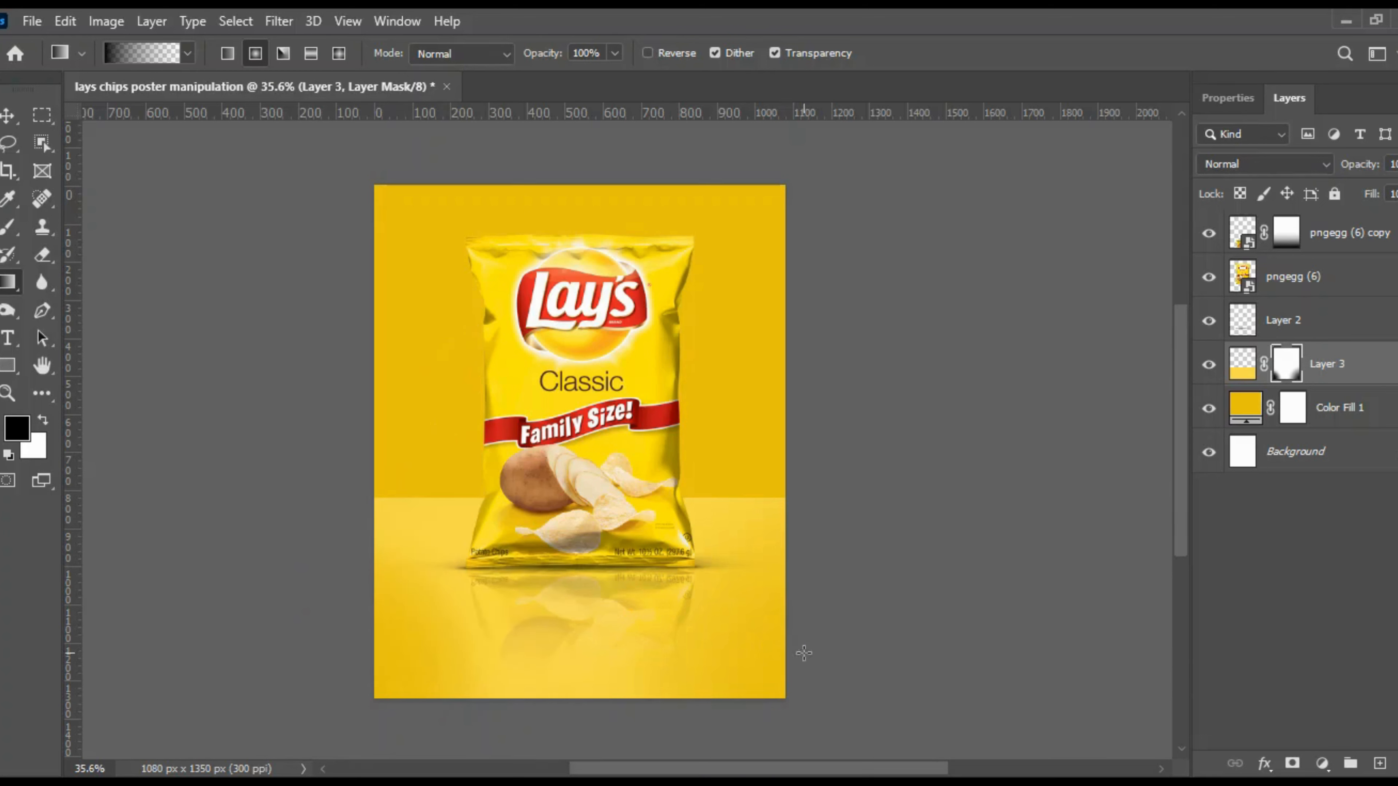
Fade the floor's right side and bottom edge with further radial gradients on Layer 3's mask
drag(807, 497, 806, 655)
drag(572, 678, 572, 678)
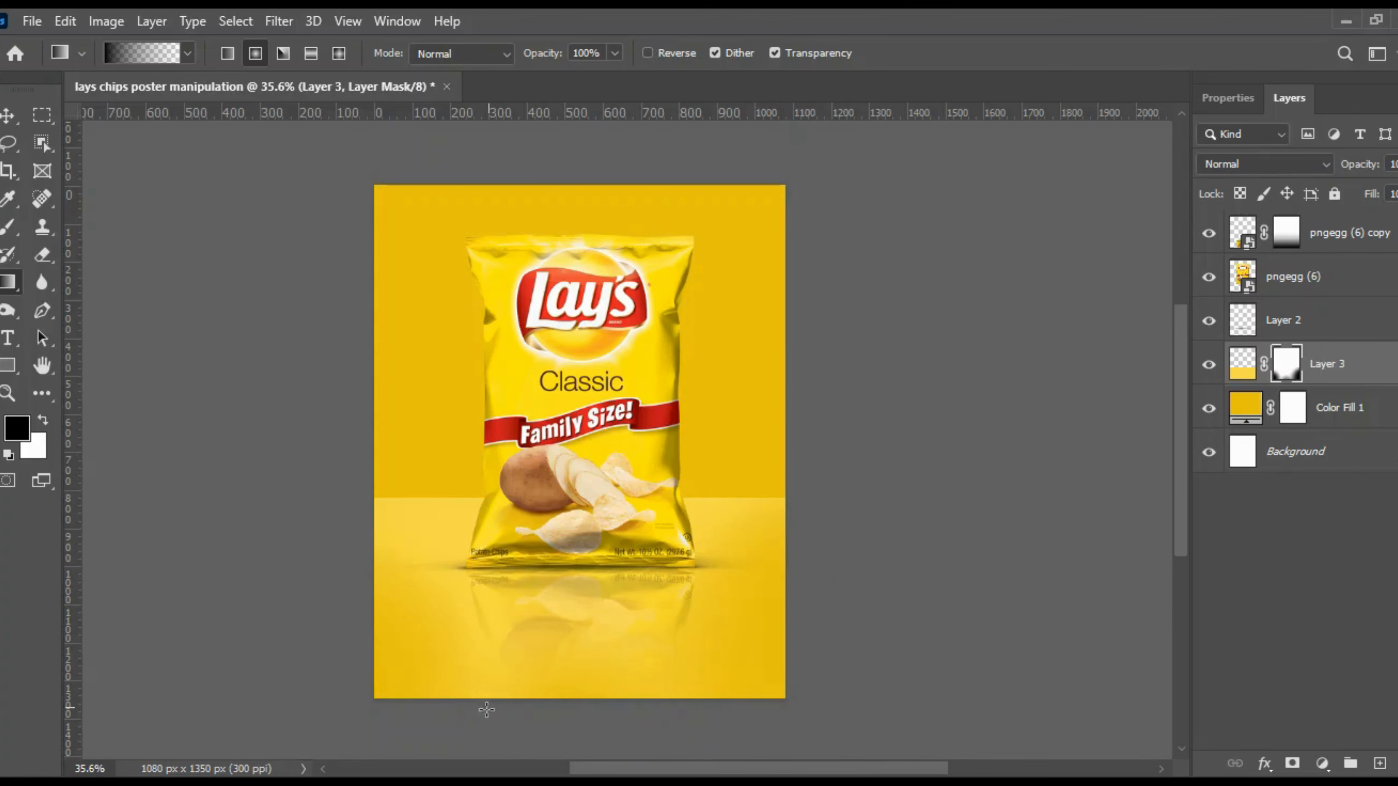
drag(485, 714, 498, 578)
scroll(539, 591, down, 1)
scroll(516, 580, up, 1)
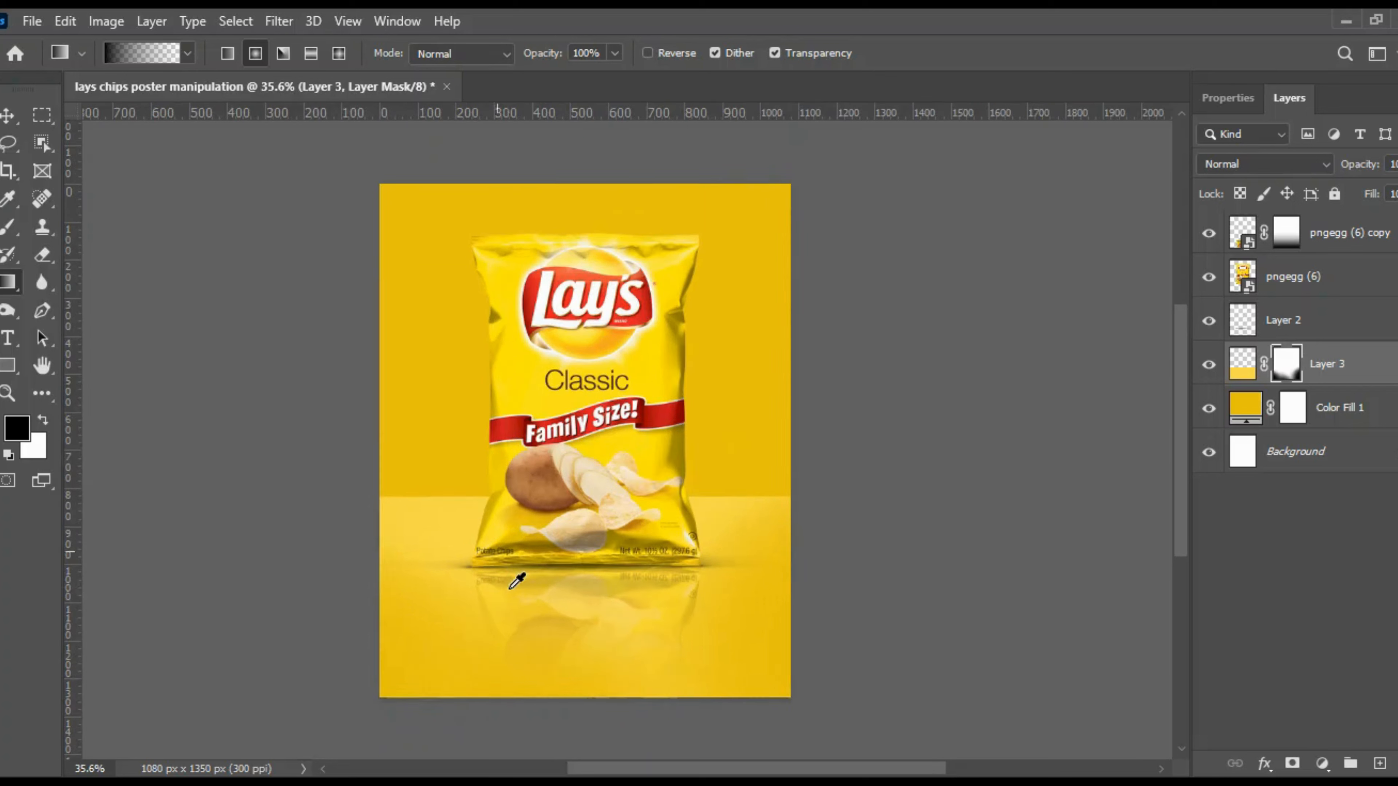
click(9, 118)
click(868, 327)
scroll(626, 481, down, 1)
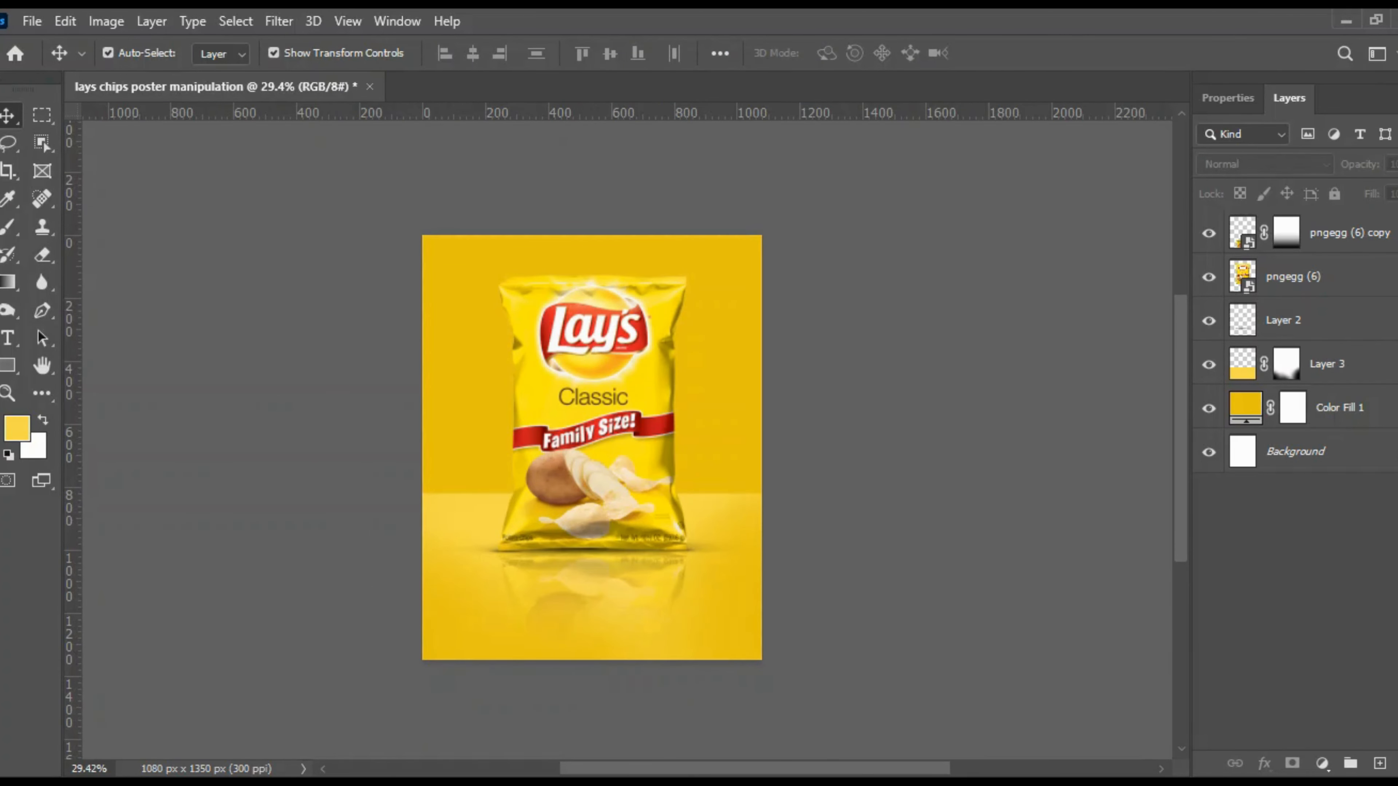
Refine the floor's faded edges on Layer 3's mask with a soft brush of 471 px at 32% flow
click(1293, 379)
key(b)
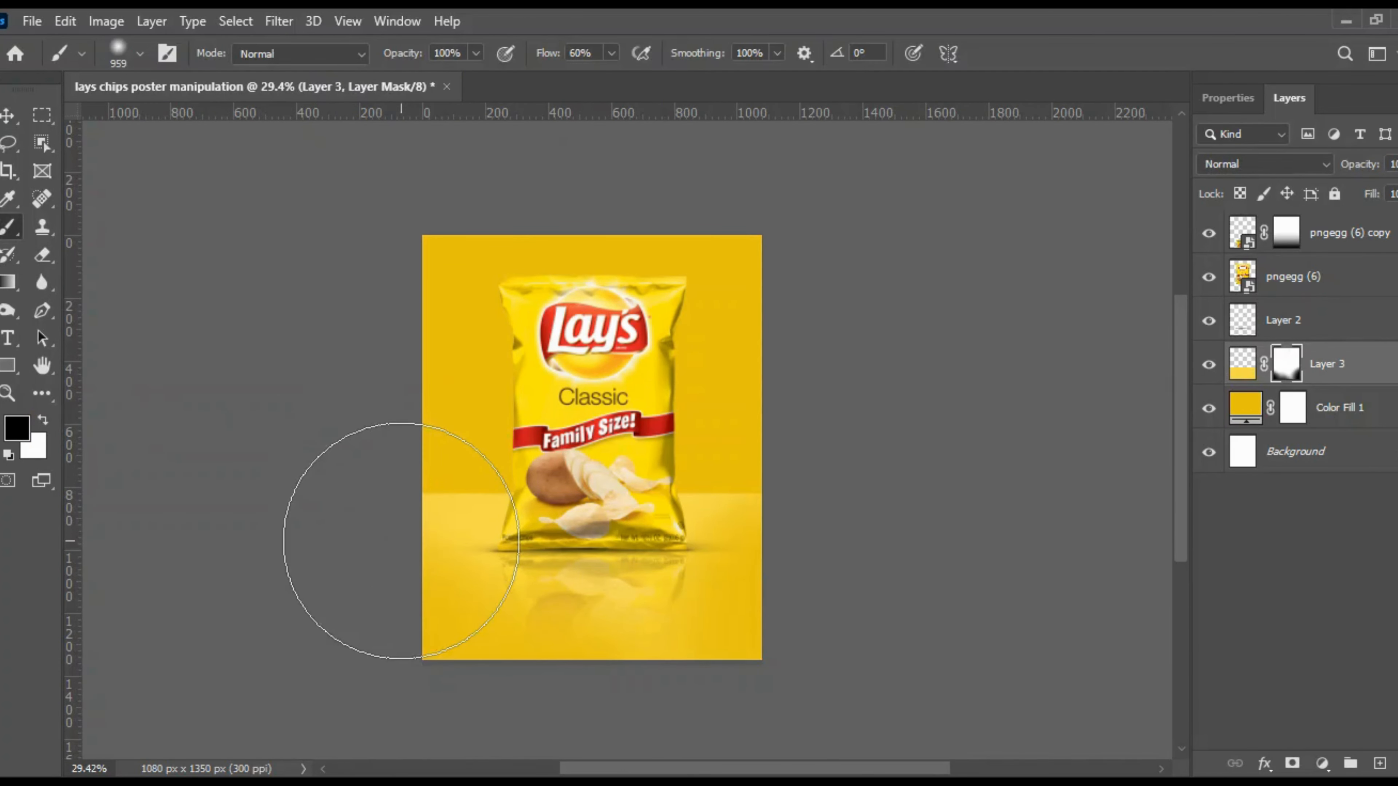
scroll(500, 439, up, 1)
drag(552, 58, 521, 59)
drag(512, 476, 465, 487)
scroll(470, 510, up, 4)
key(x)
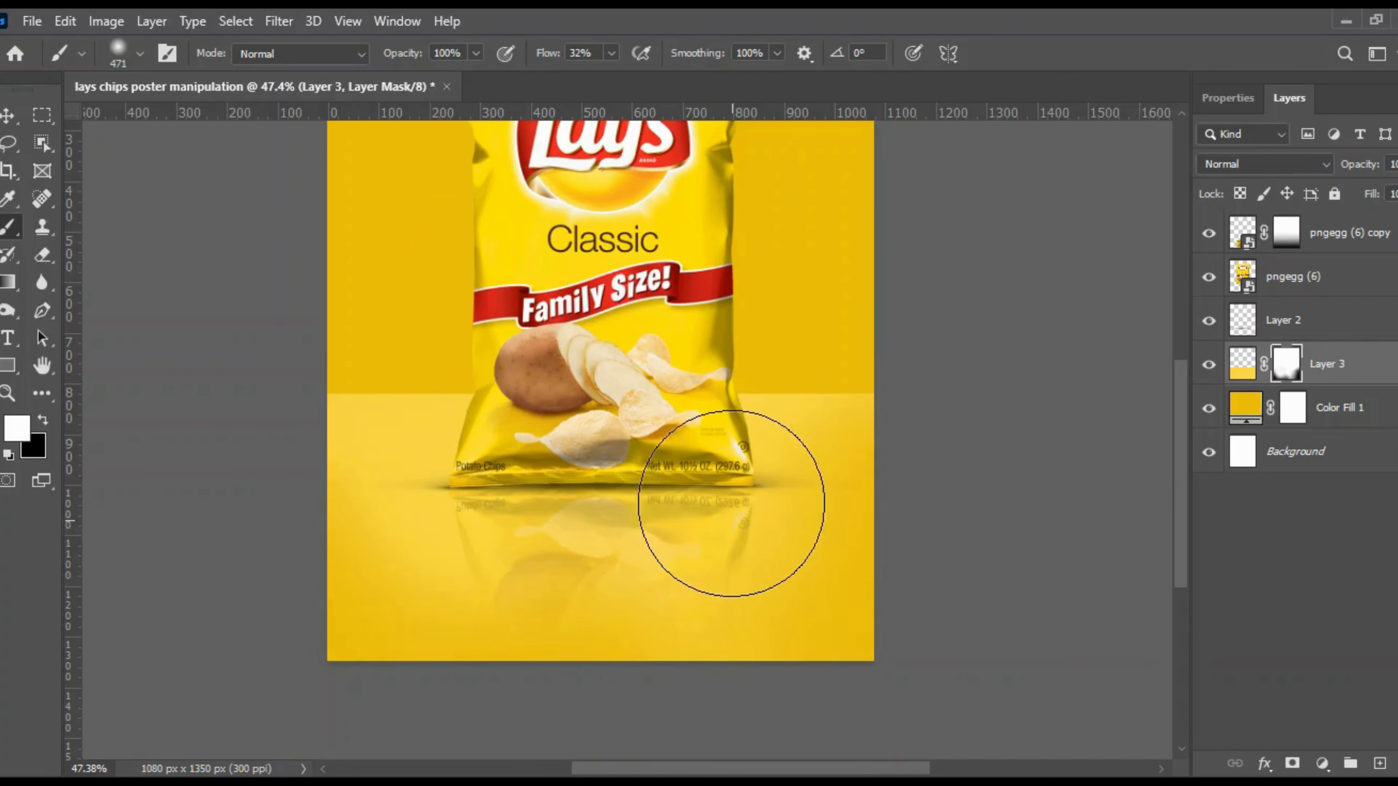
scroll(748, 500, down, 3)
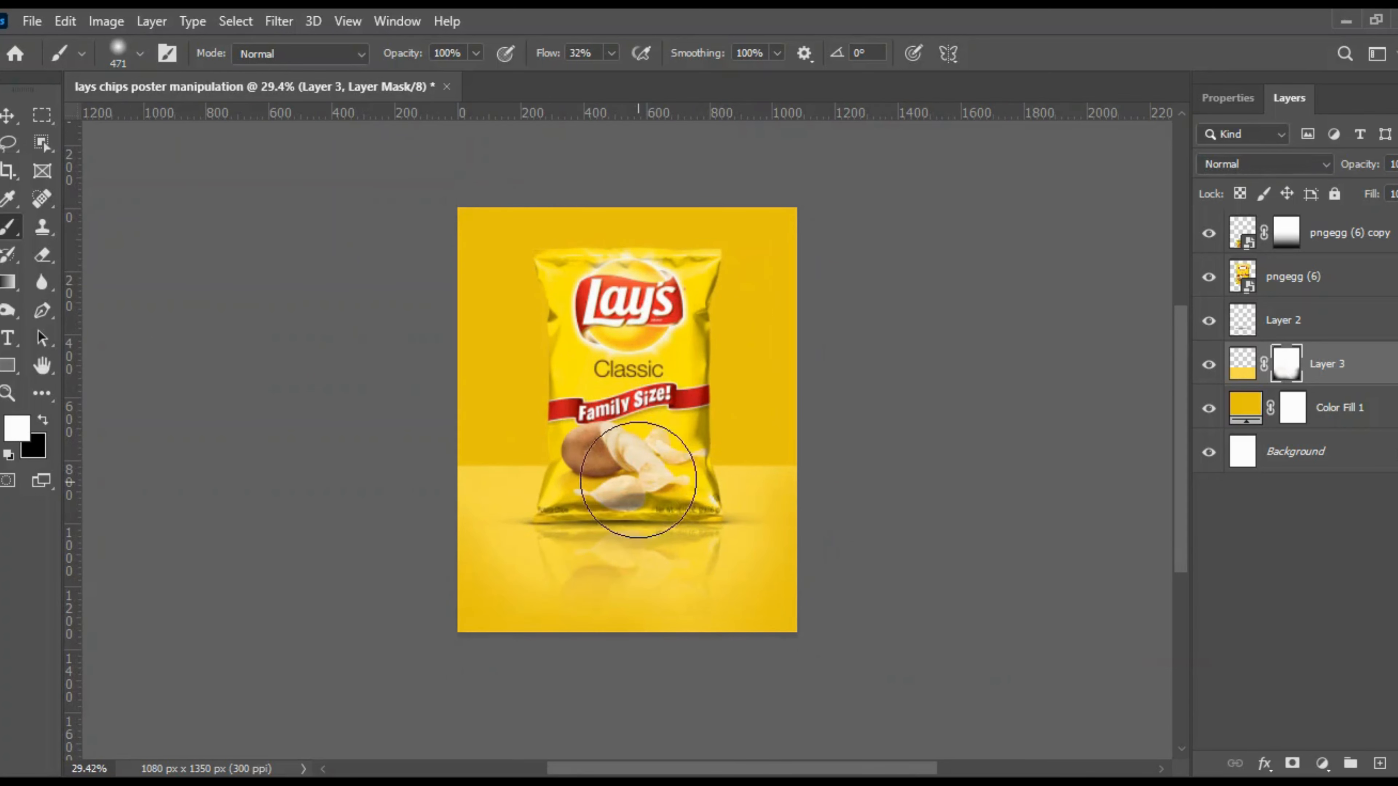
key(v)
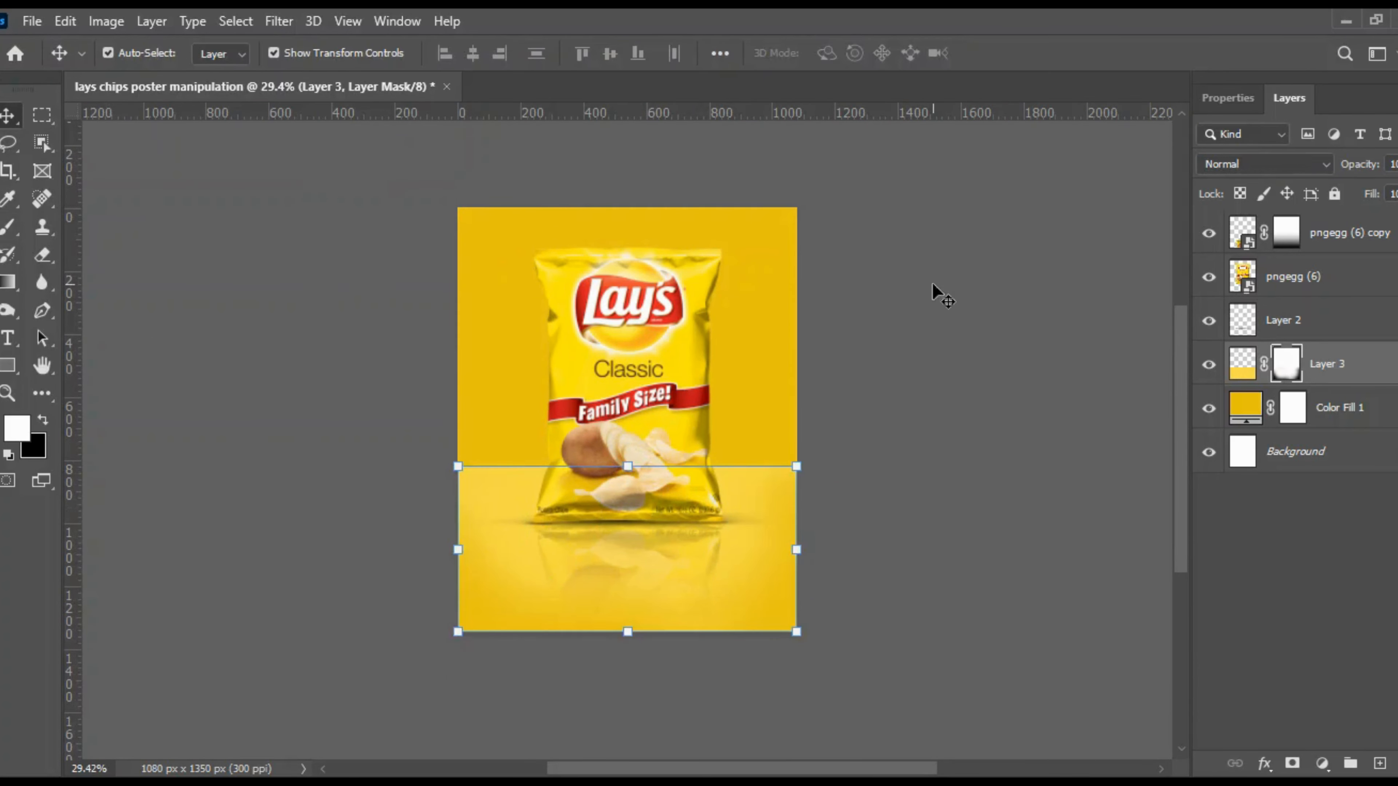
click(933, 290)
scroll(714, 368, up, 2)
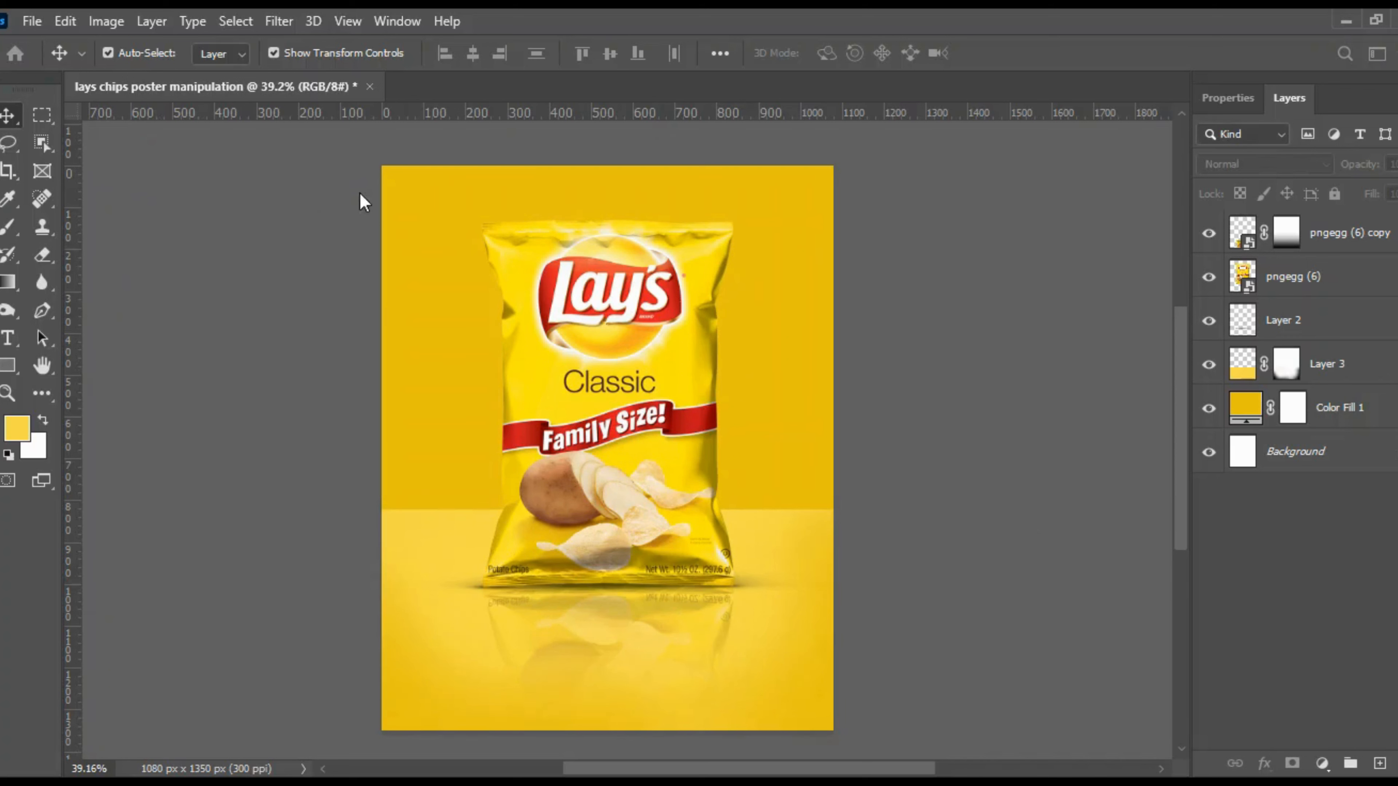
Save the lays chips poster manipulation document
key(ctrl+s)
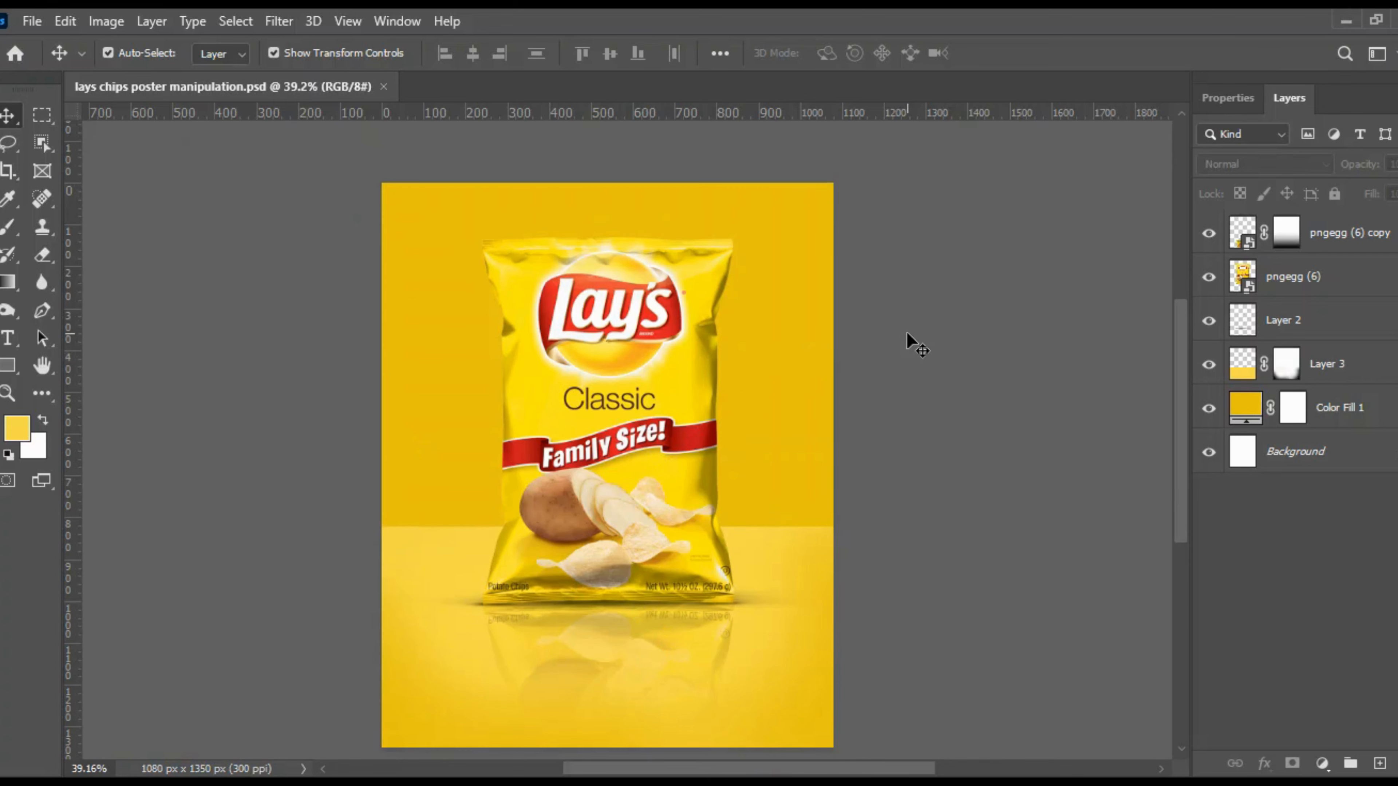
scroll(610, 453, up, 1)
scroll(578, 452, down, 1)
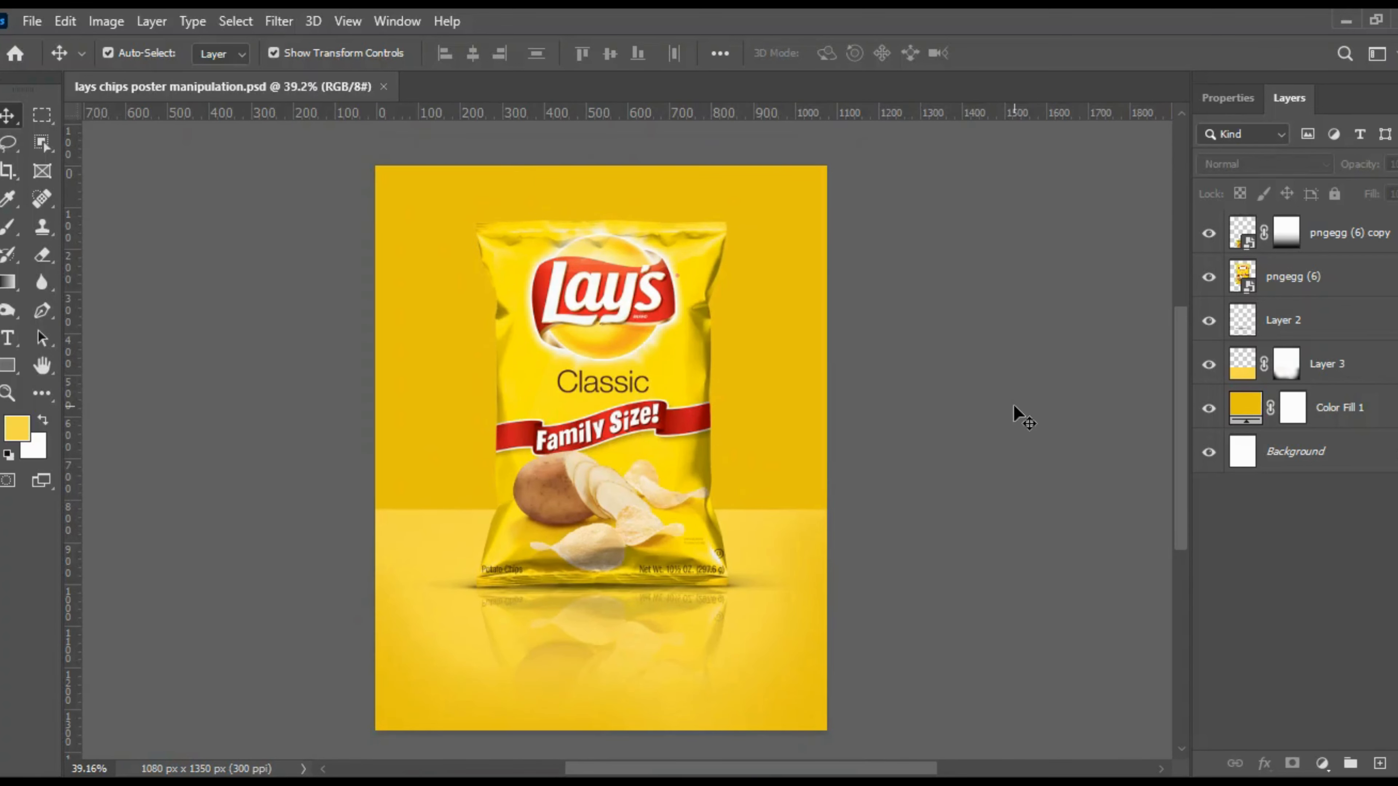
click(765, 543)
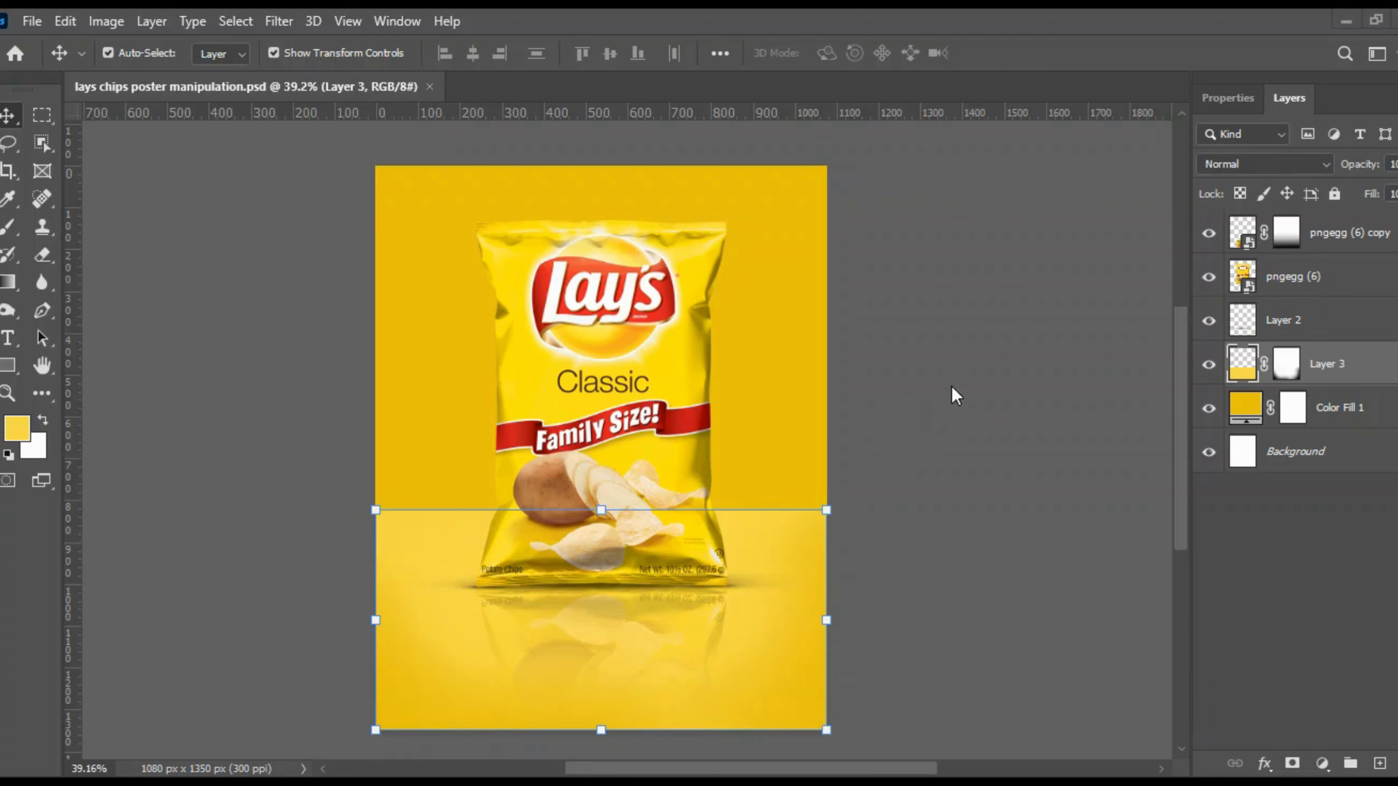
click(992, 376)
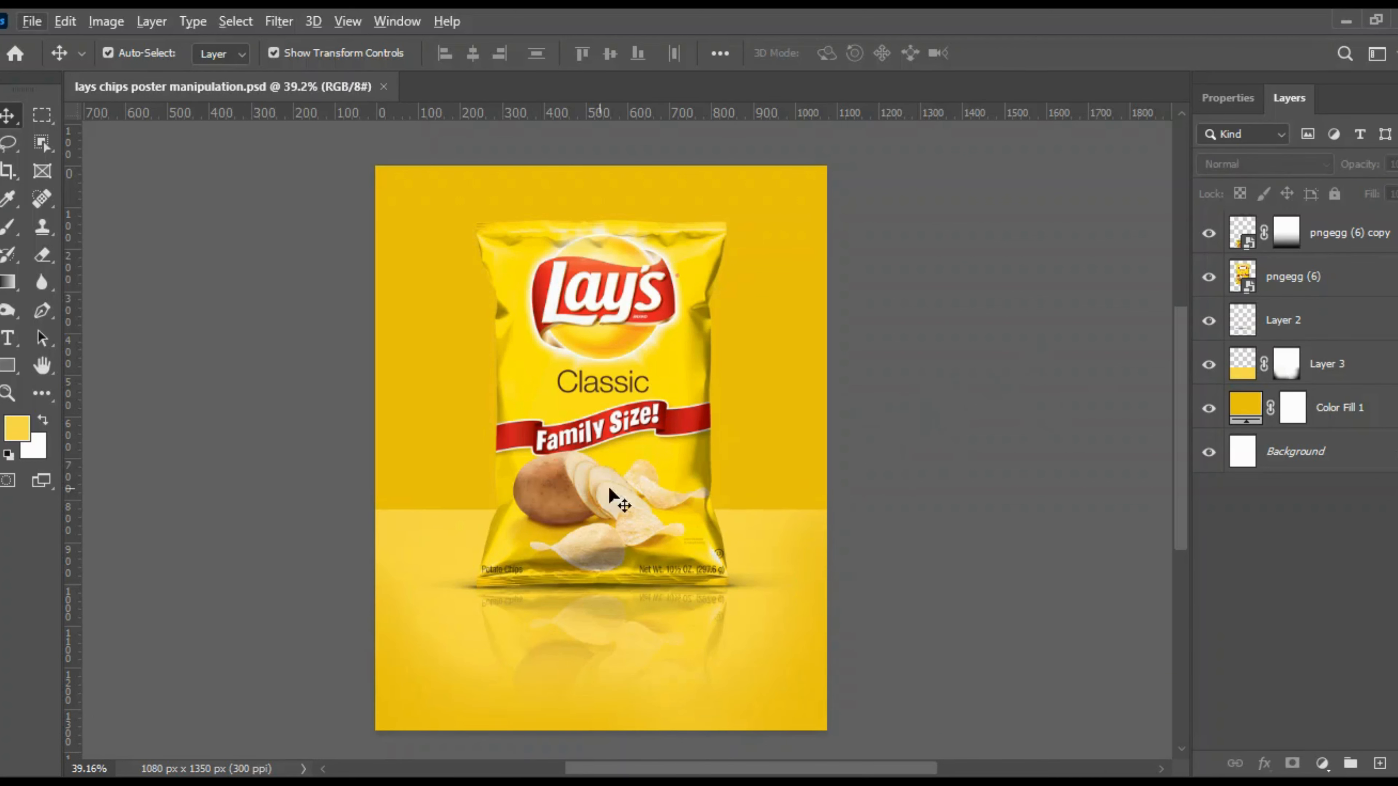
Add a new layer directly above Color Fill 1 and set up a soft black 236 px brush at 14% flow
click(822, 524)
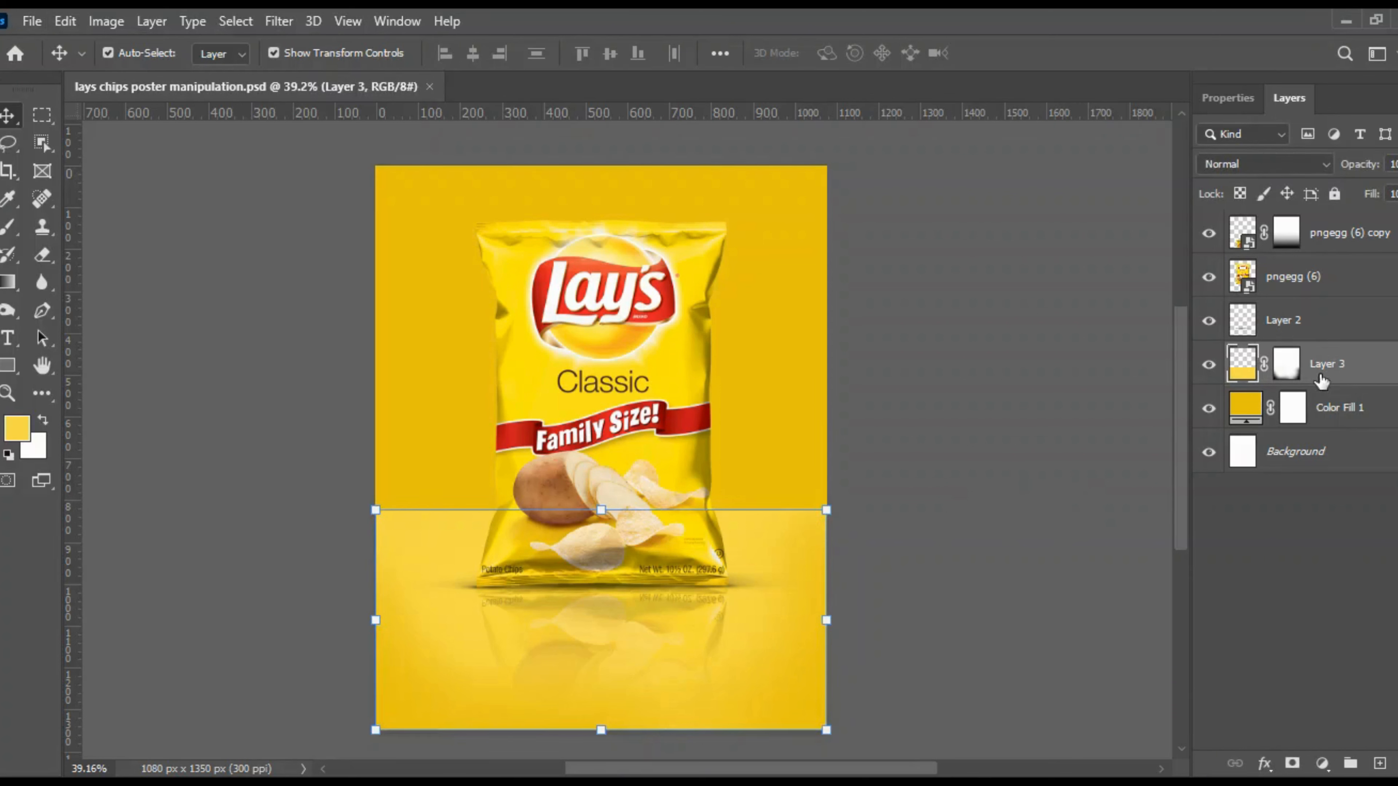
click(1338, 408)
click(1380, 763)
key(b)
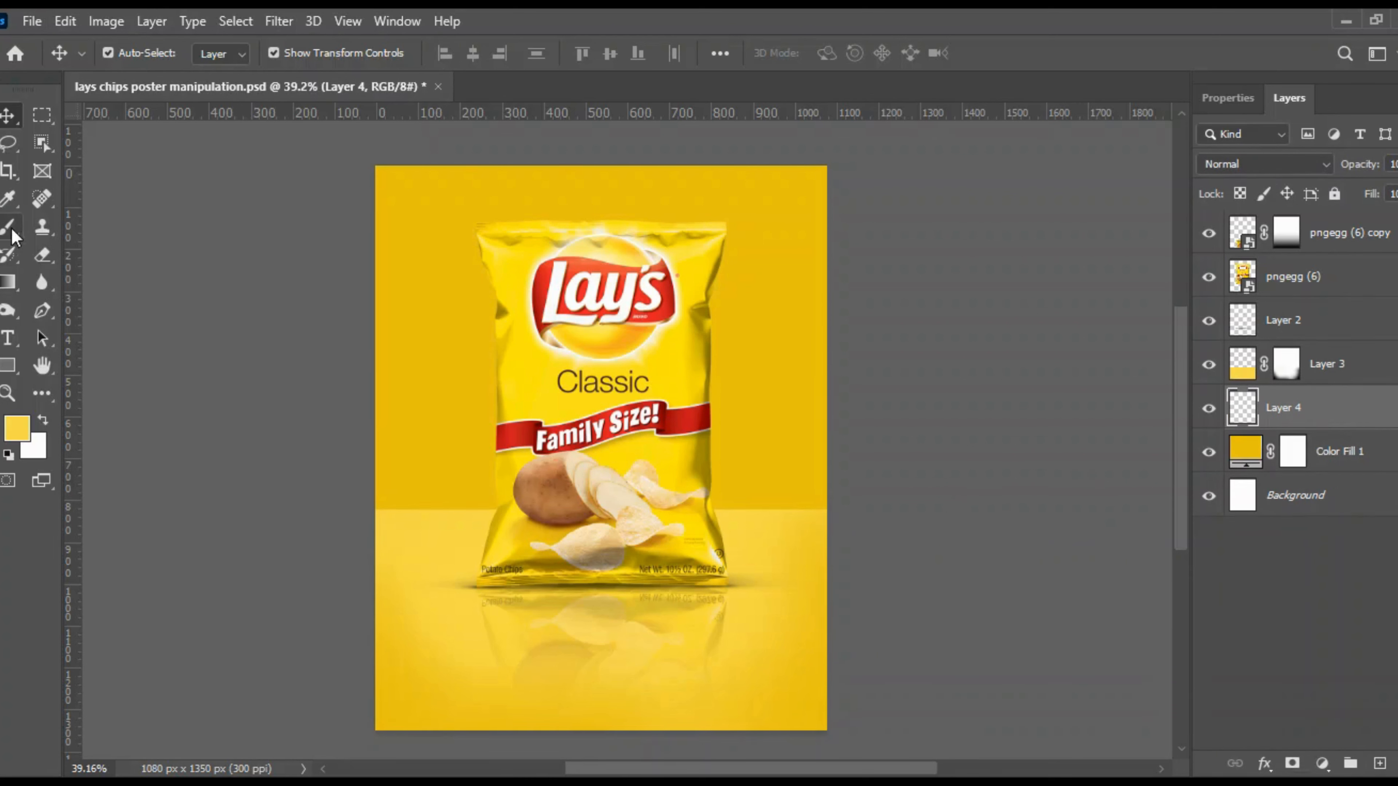
key(i)
click(1187, 195)
scroll(562, 591, down, 1)
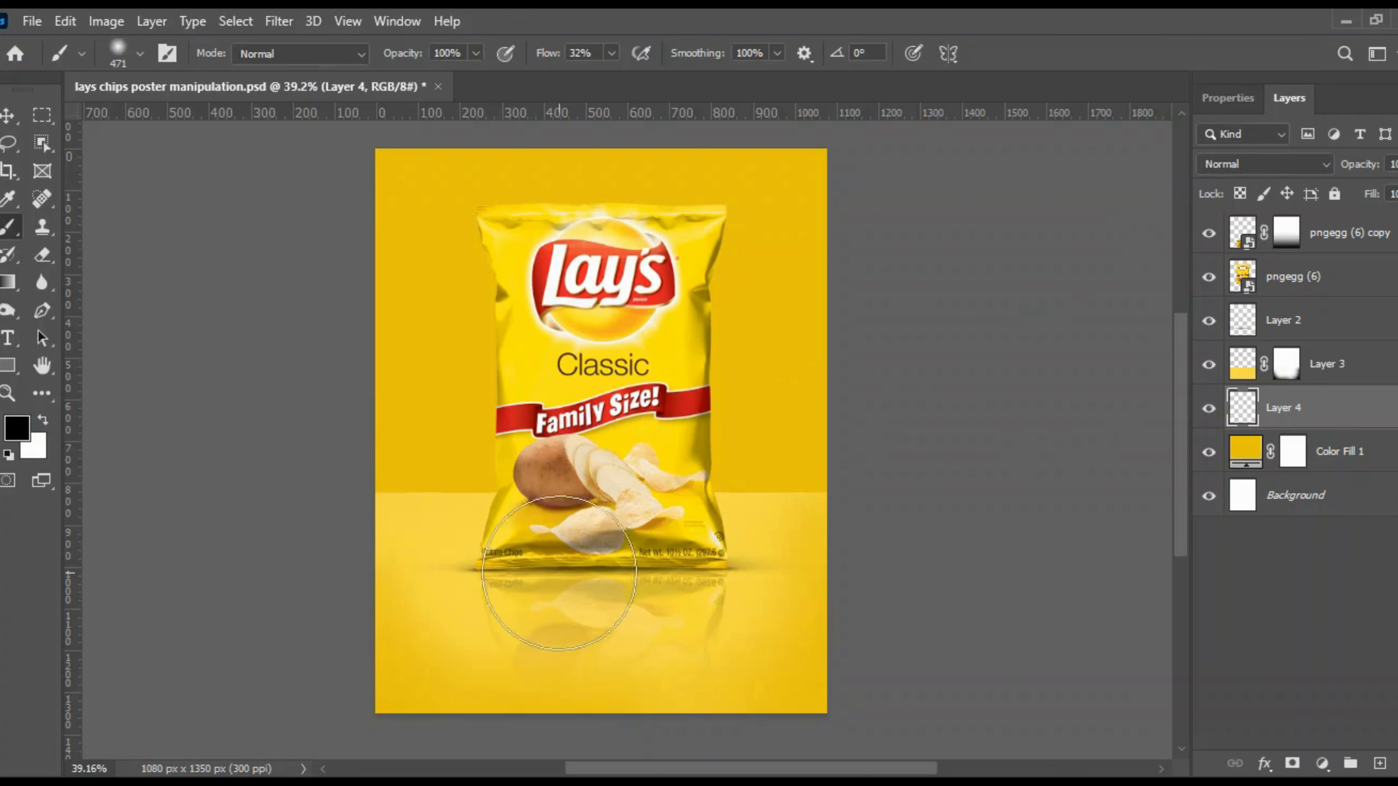
drag(359, 581, 499, 591)
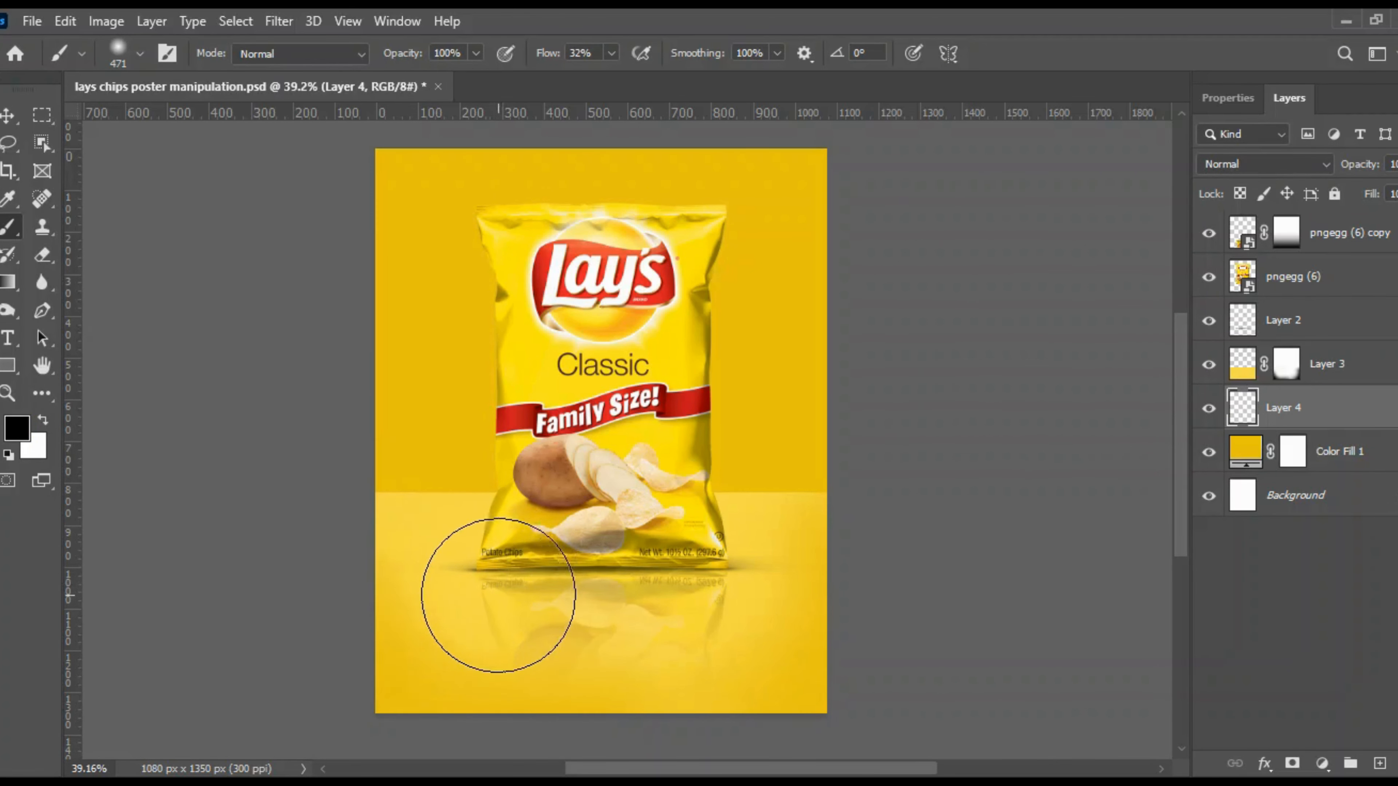
drag(553, 500, 520, 501)
drag(567, 58, 553, 57)
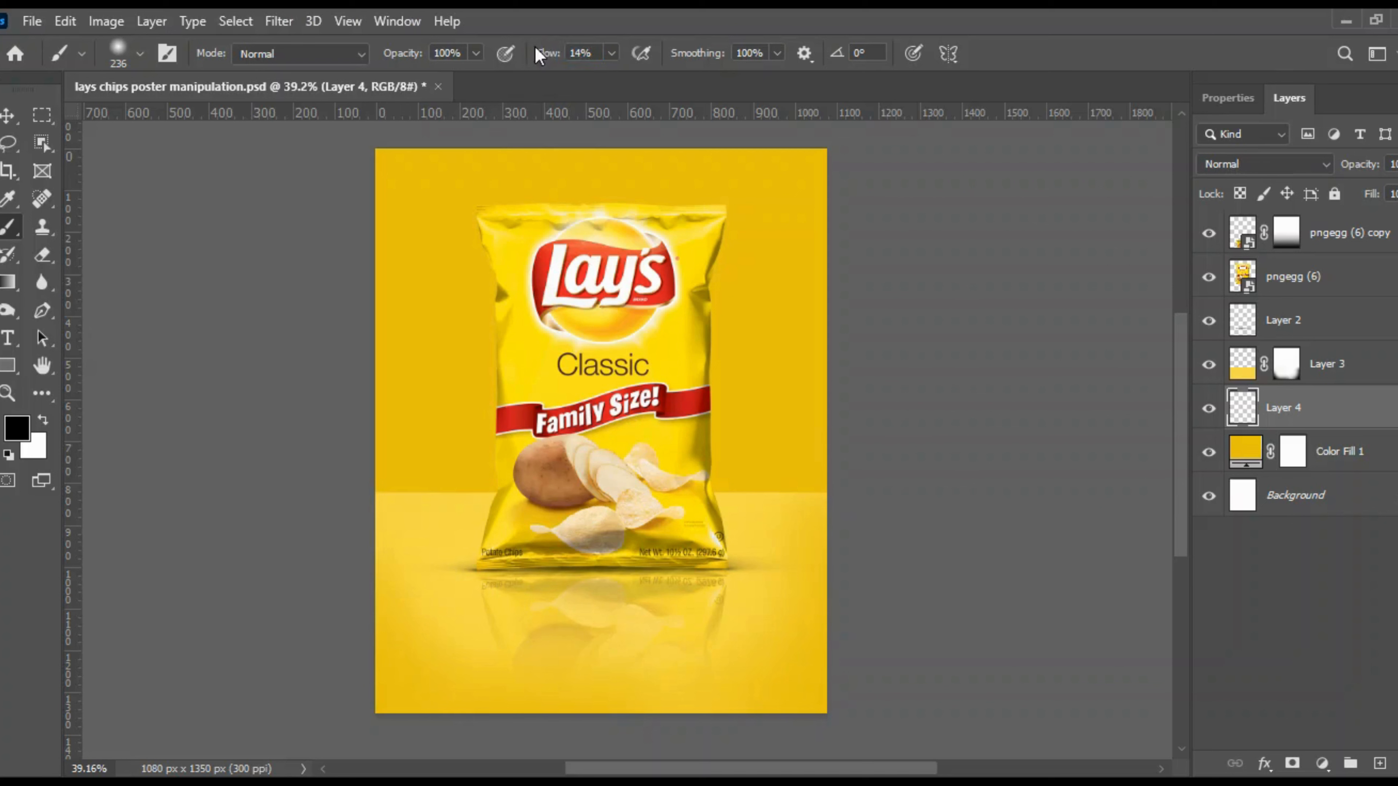
Try shading the wall behind the bag just above the floor line with 236 px and 108 px black brush strokes, and undo them
drag(375, 484, 712, 484)
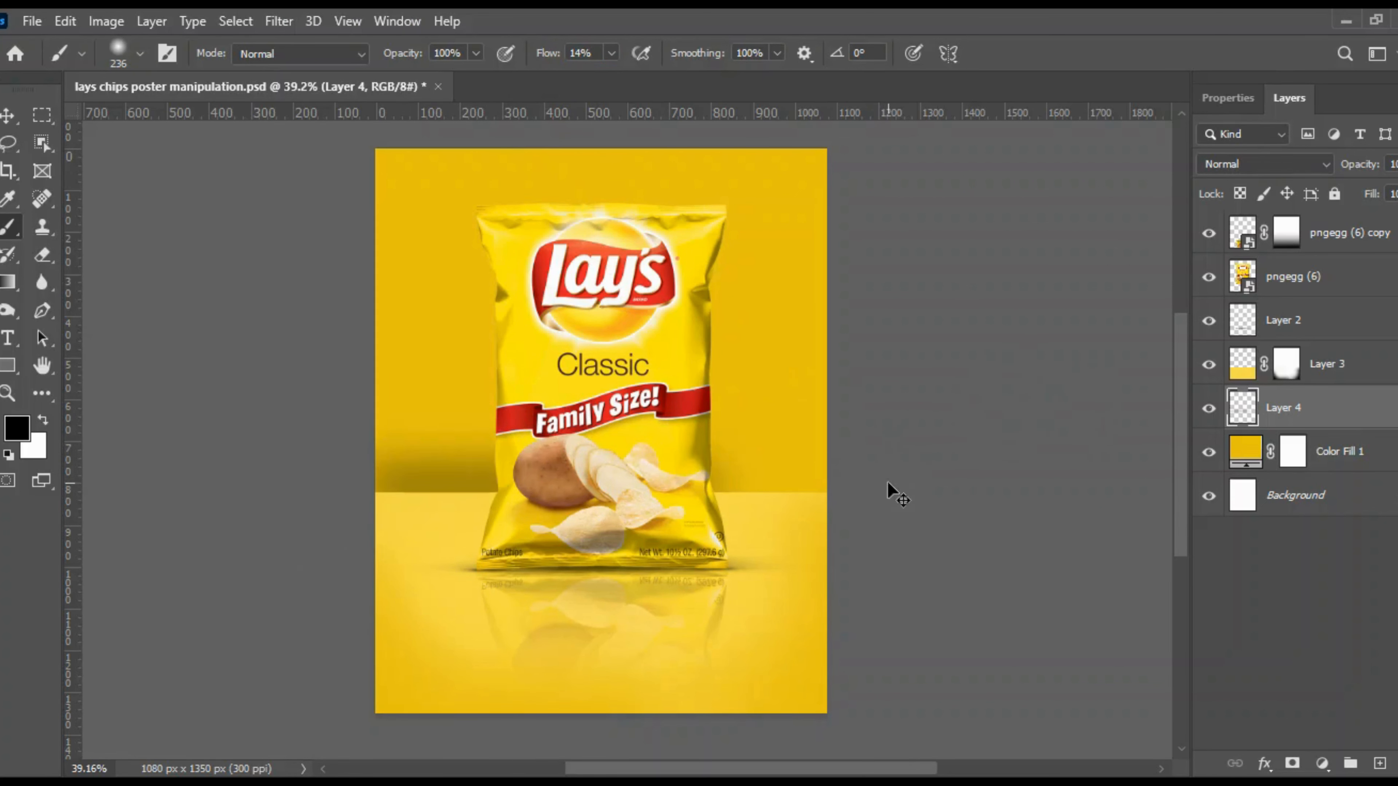
key(ctrl+z)
drag(512, 492, 368, 500)
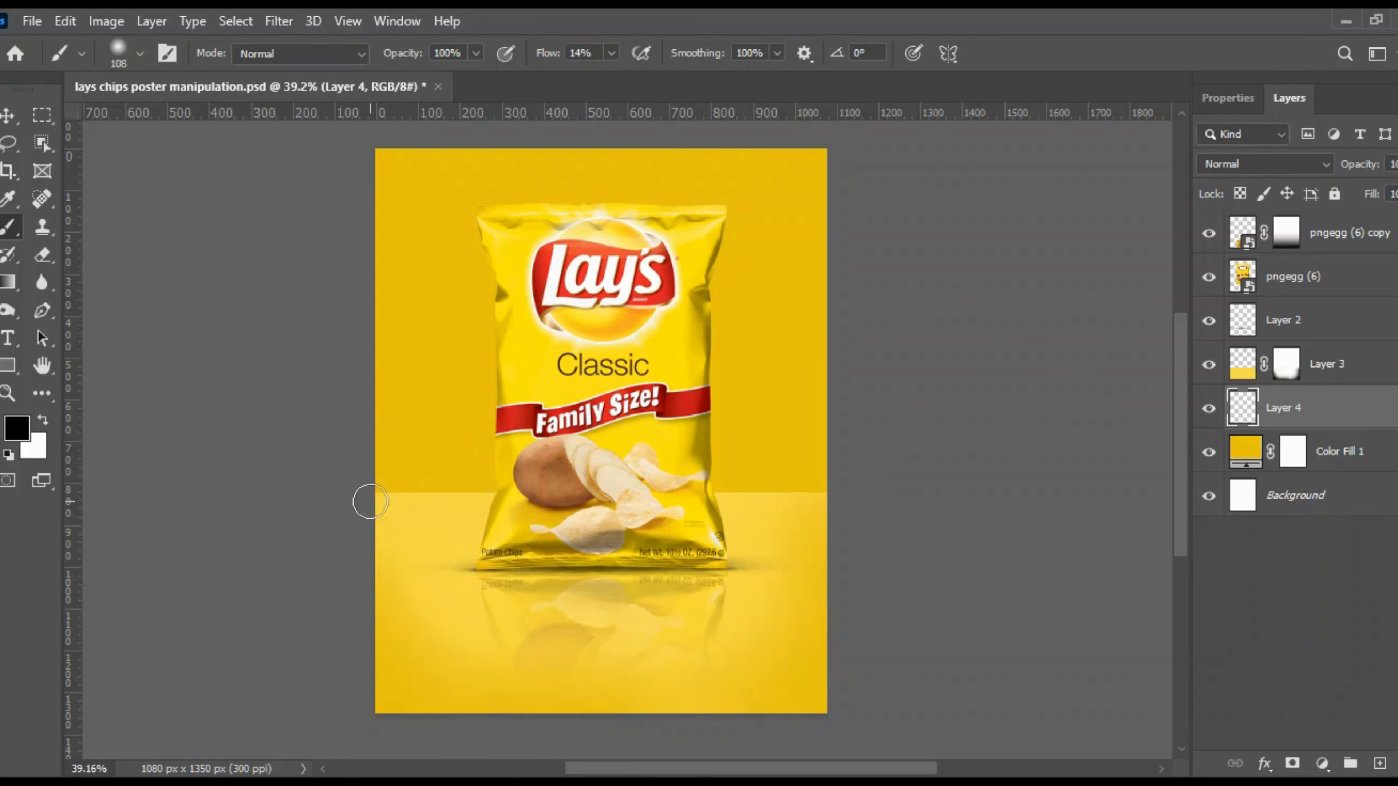
drag(910, 497, 810, 503)
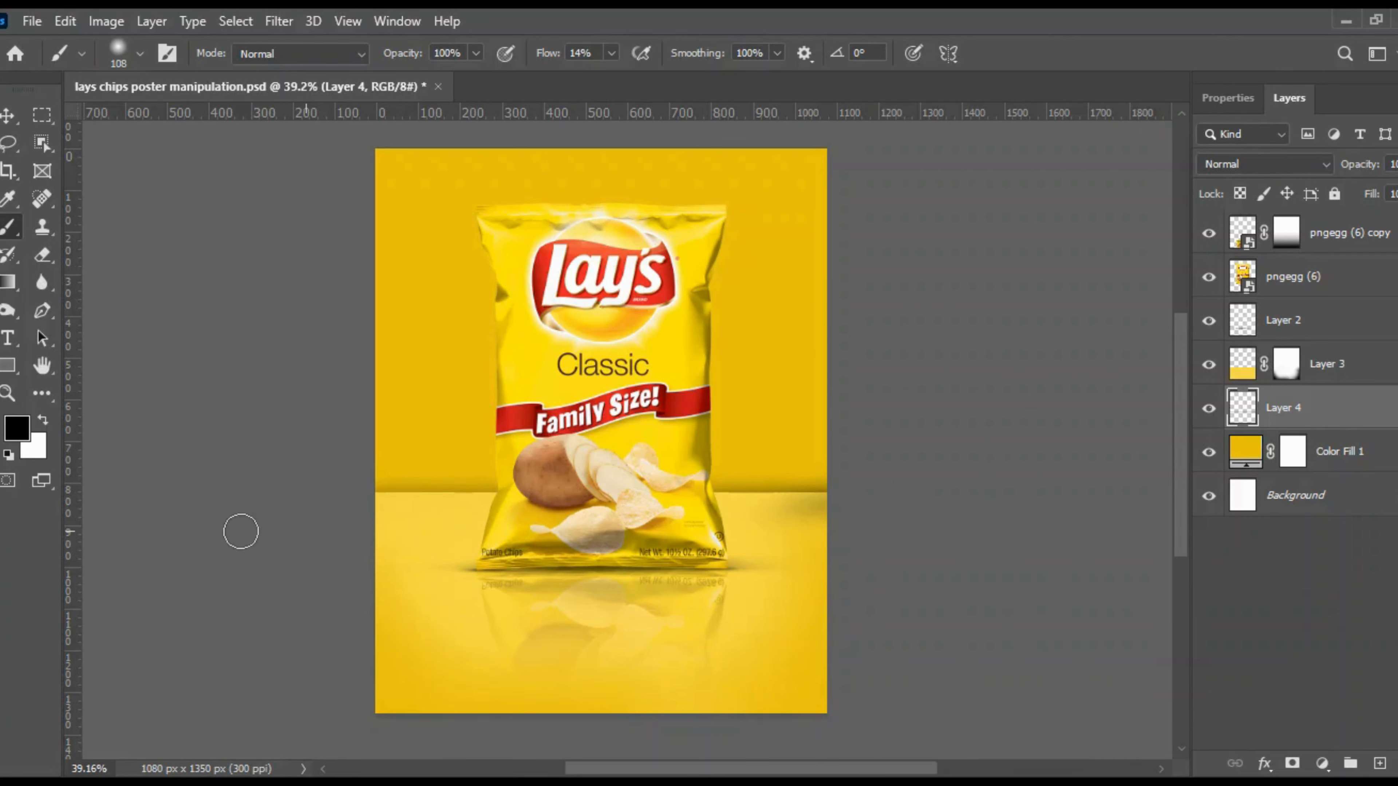
key(ctrl+z)
Paint a soft black shadow along the floor's upper edge on Layer 4 with a 154 px brush at 14% flow
drag(627, 514, 647, 514)
key(ctrl+z)
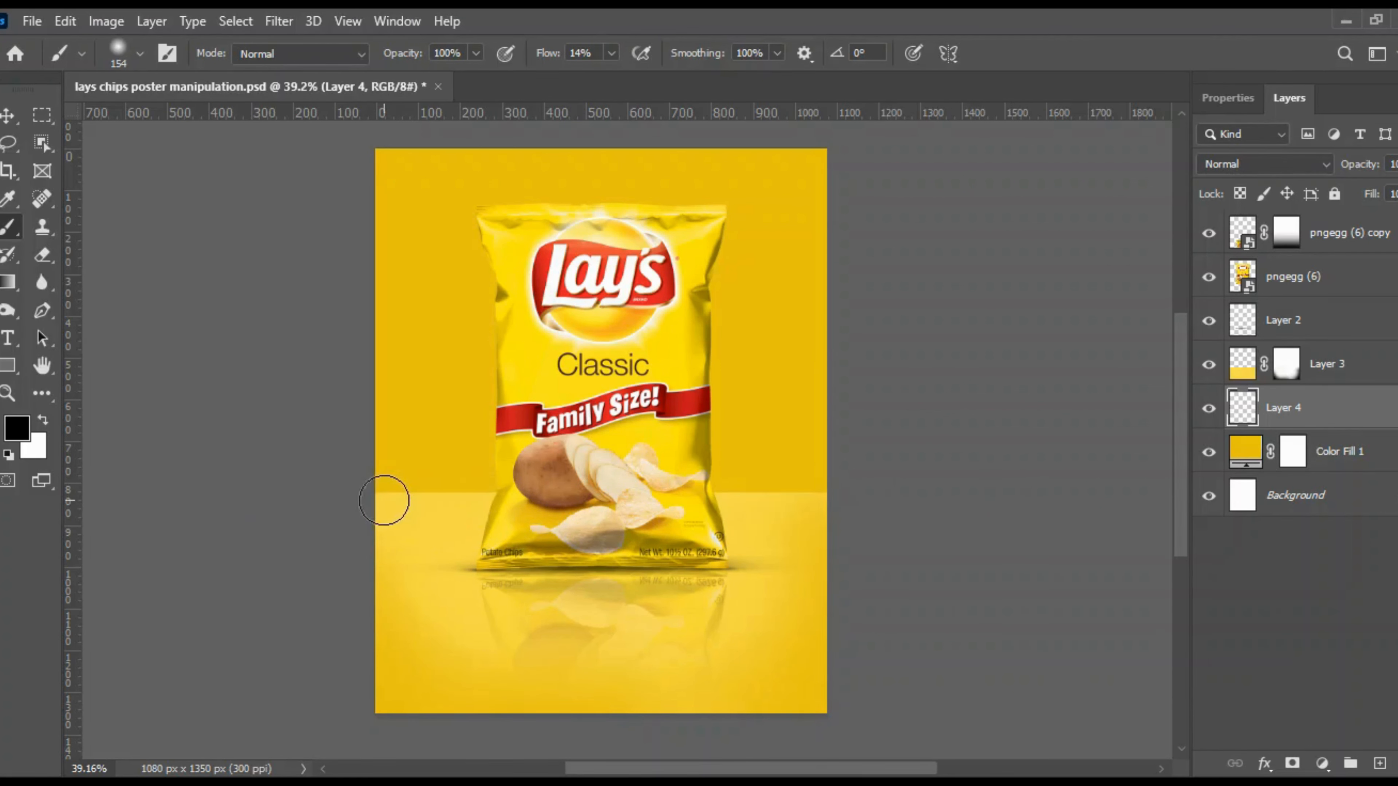
drag(476, 506, 418, 498)
click(8, 116)
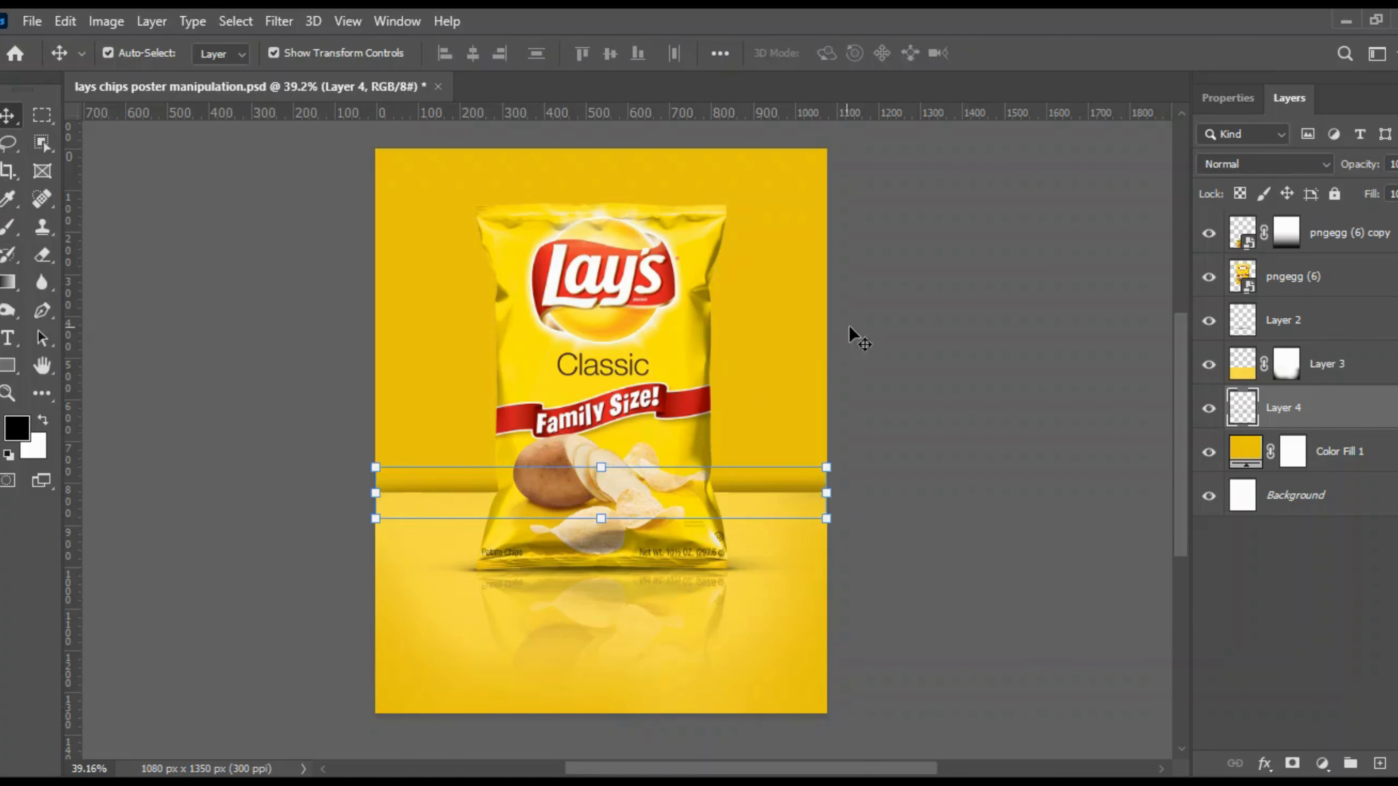
click(848, 334)
drag(581, 405, 529, 428)
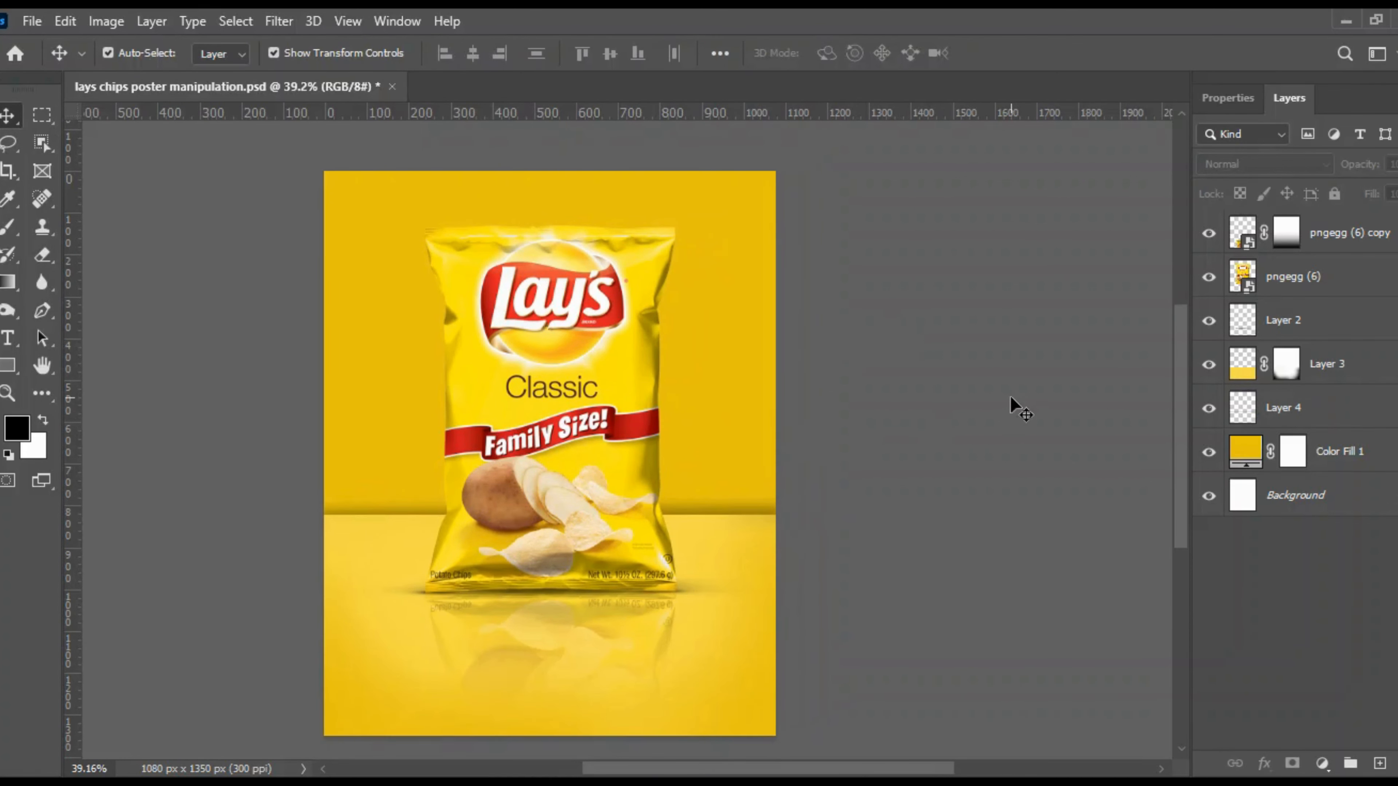
Set Layer 4's shadow to Soft Light blending and slightly reduce its opacity
click(743, 510)
click(1310, 167)
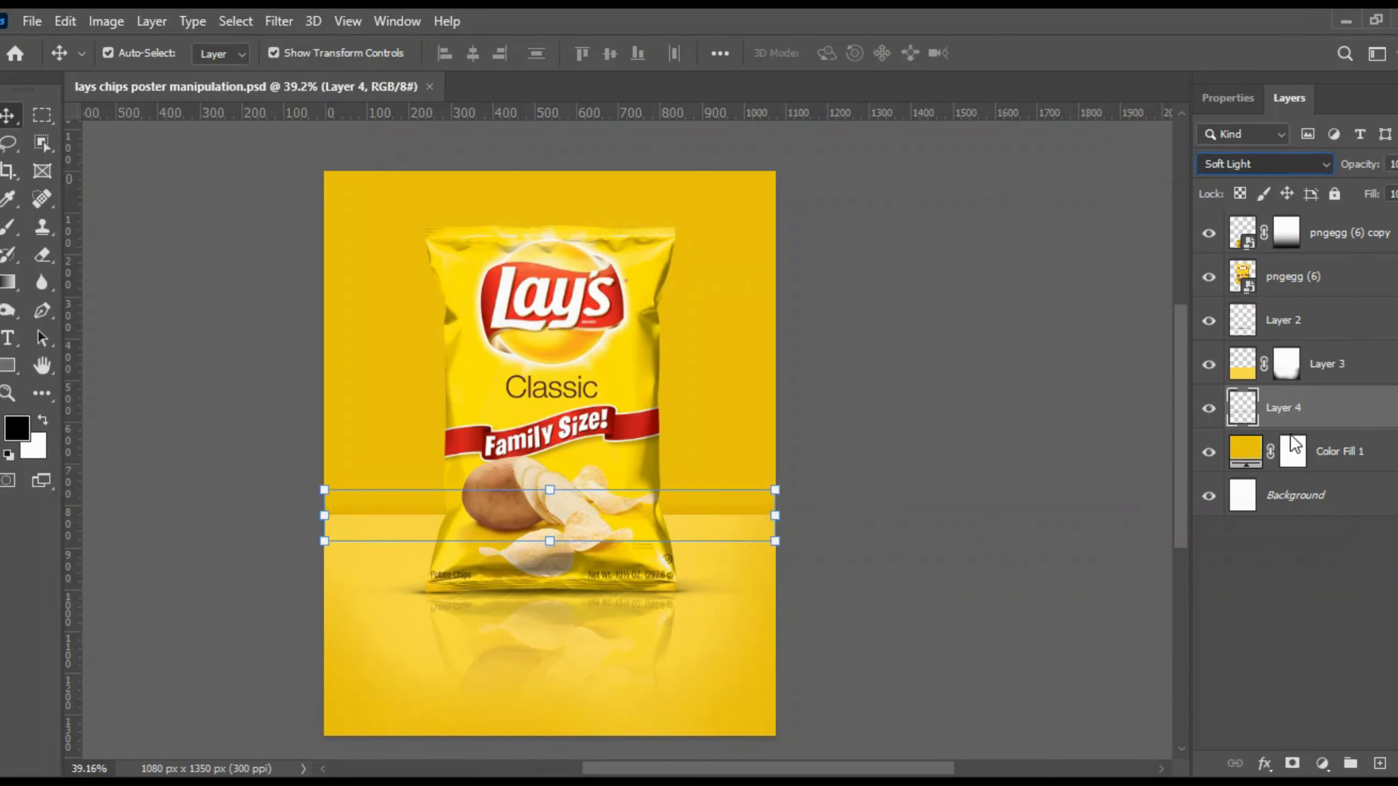
click(987, 380)
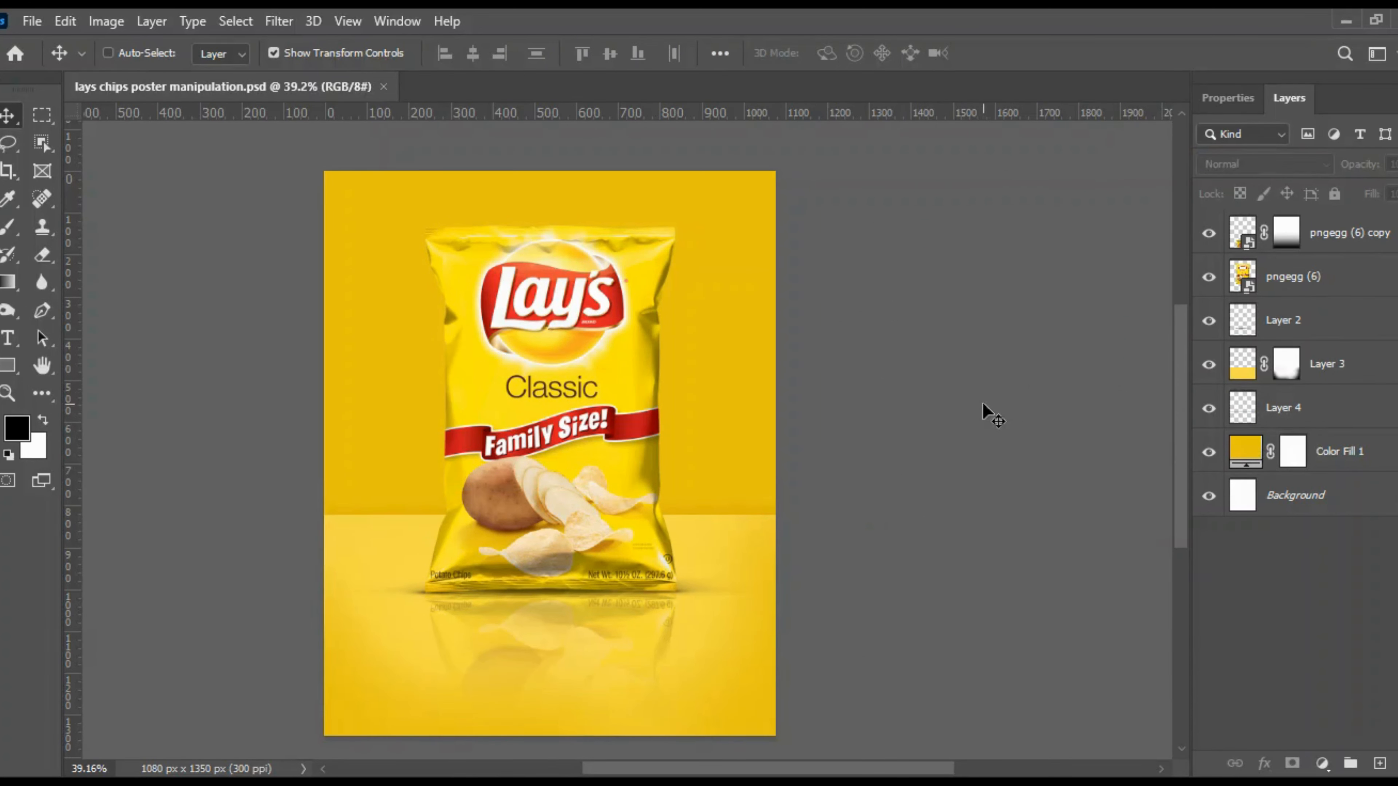
click(1326, 411)
drag(1373, 165, 1365, 171)
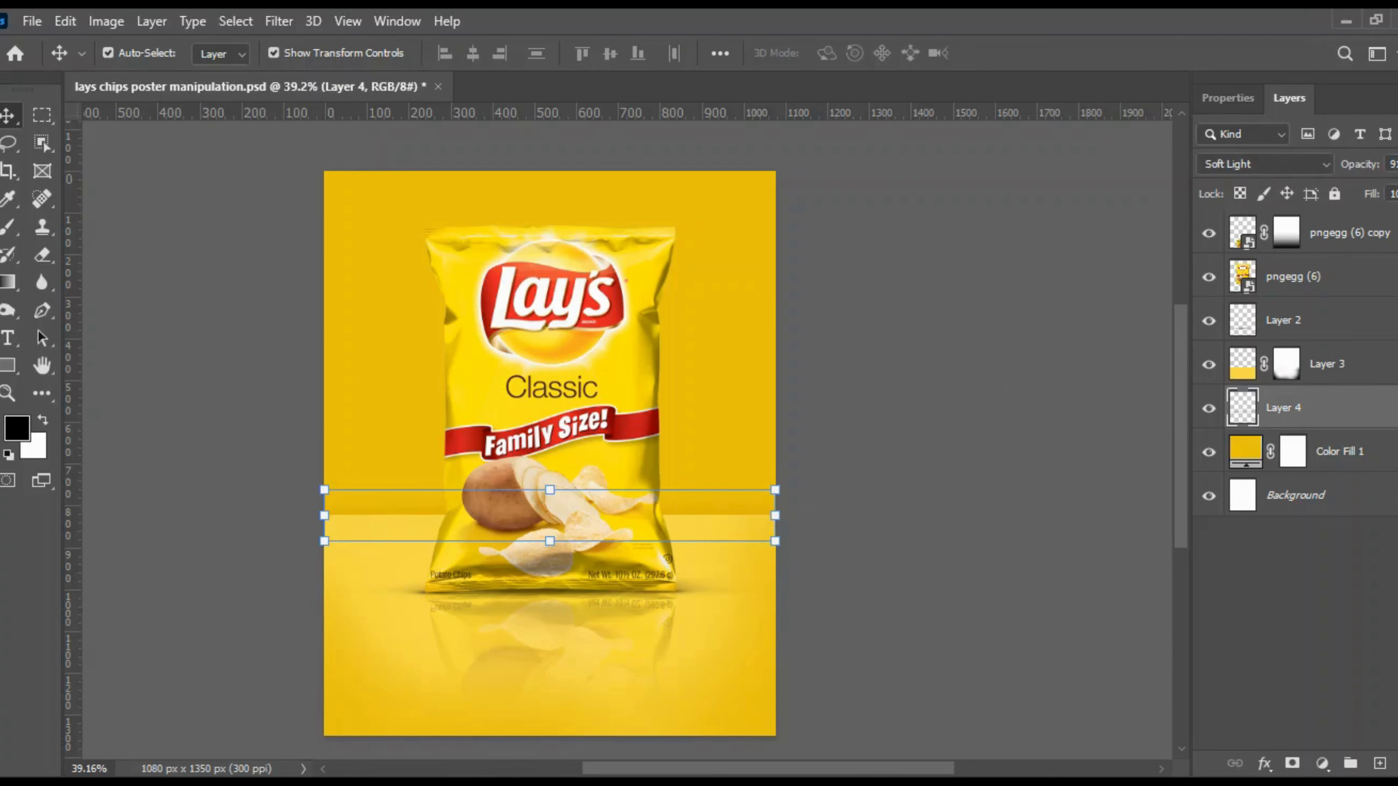
text(9)
click(945, 361)
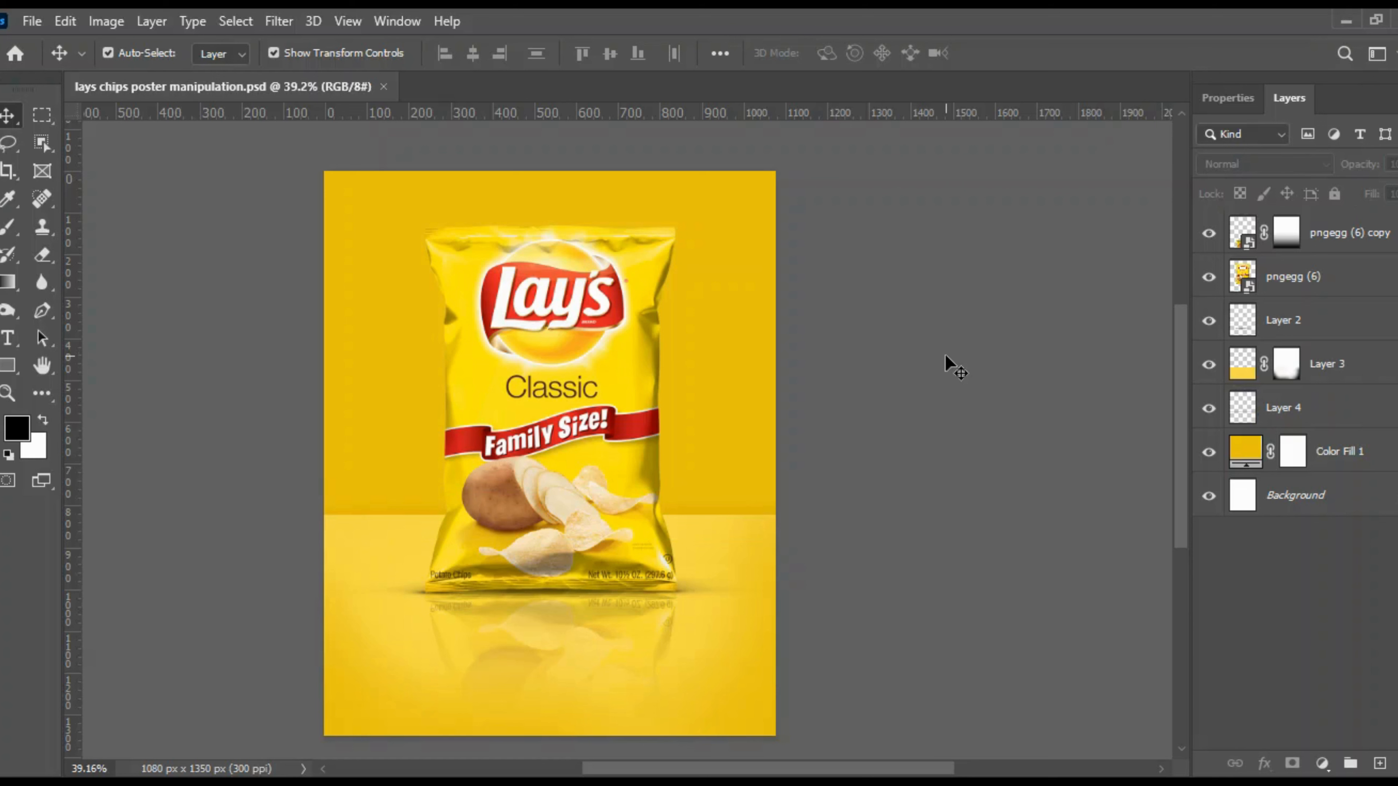
click(532, 304)
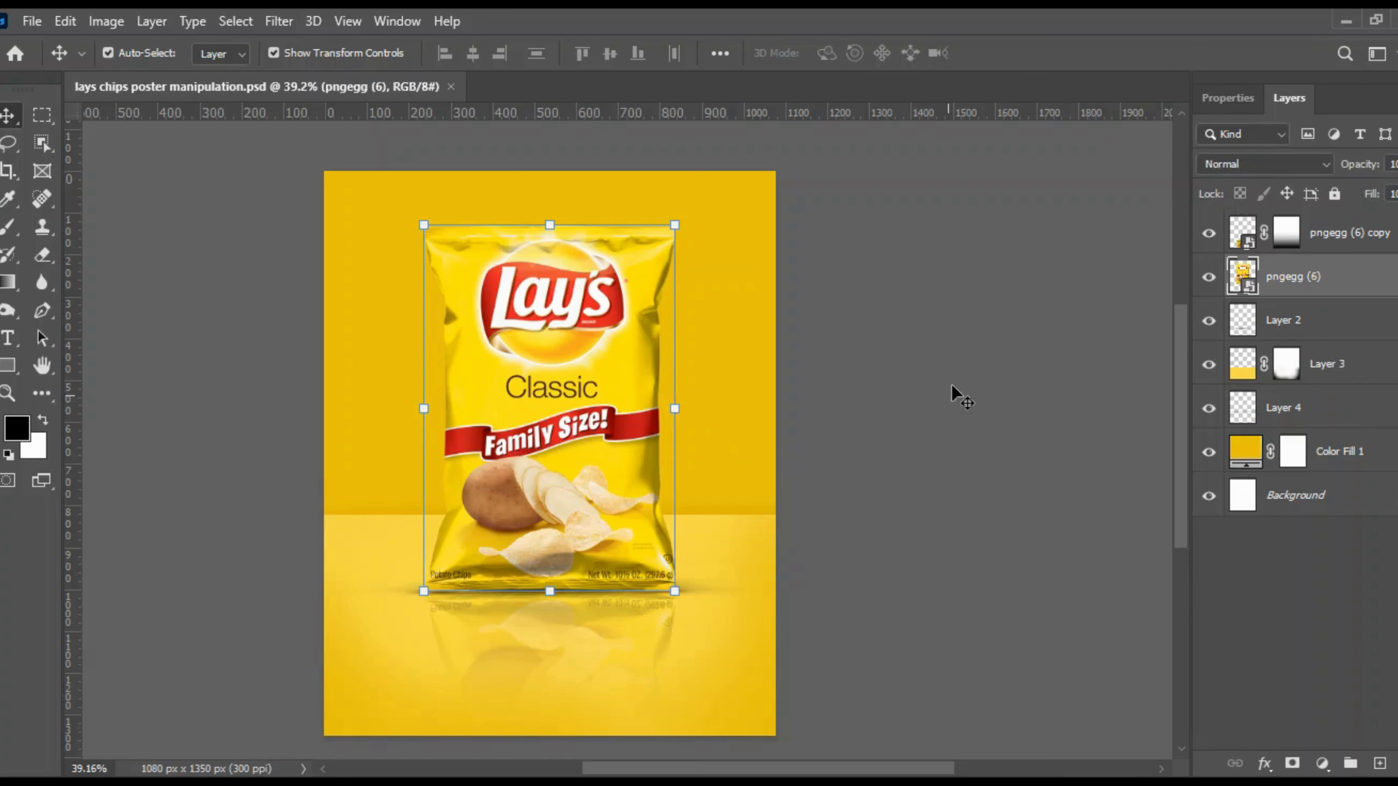
click(951, 386)
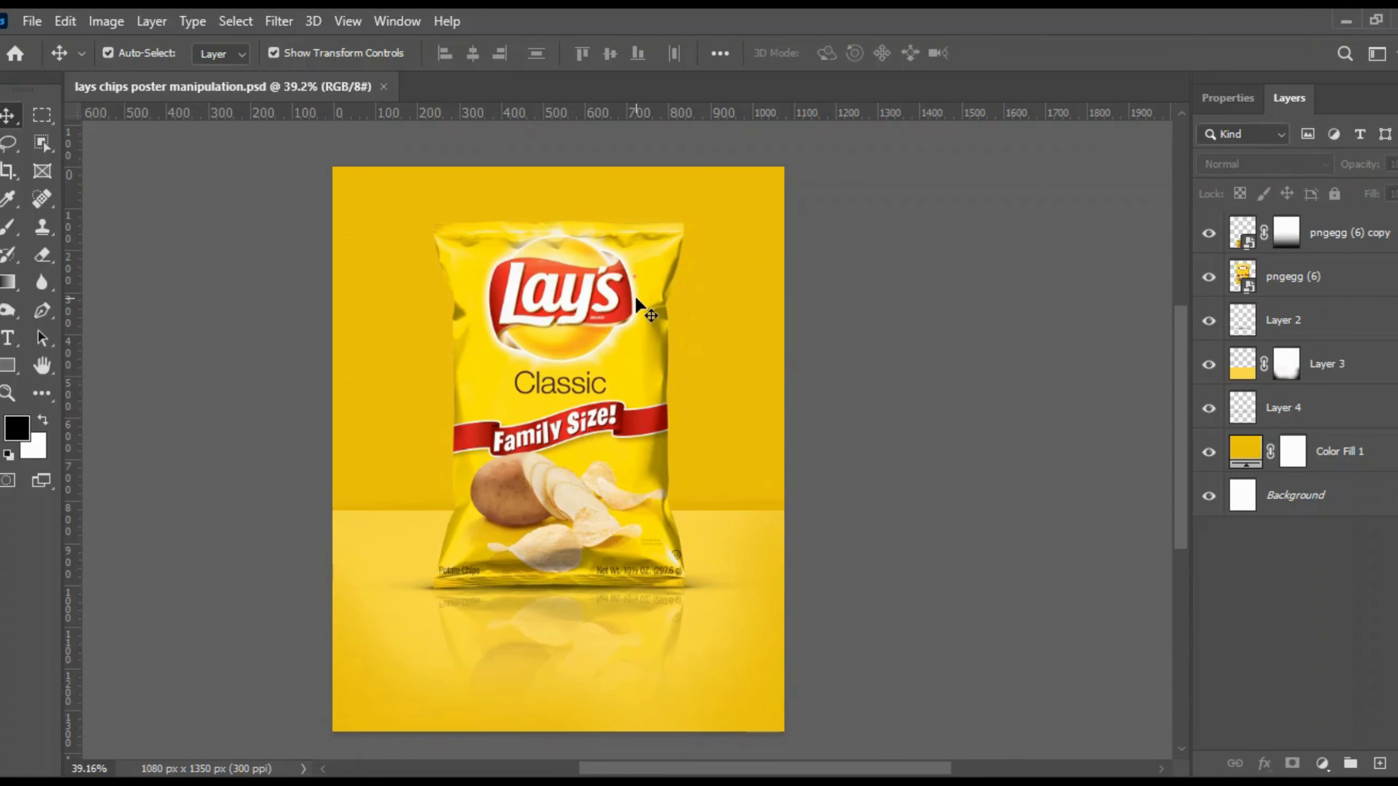
click(634, 297)
click(980, 299)
Add a new layer above the pngegg (6) bag layer and clip it to the bag
click(1314, 274)
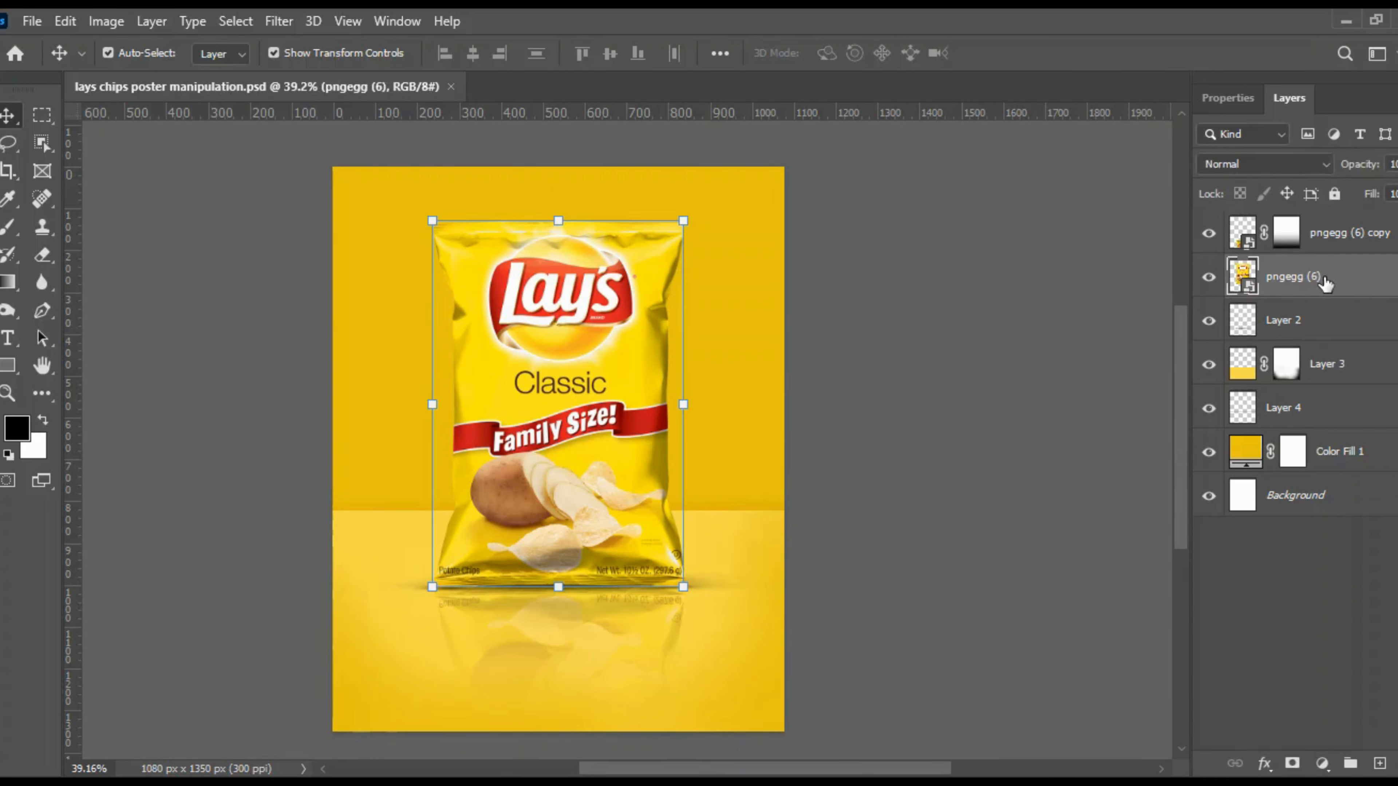
click(1213, 280)
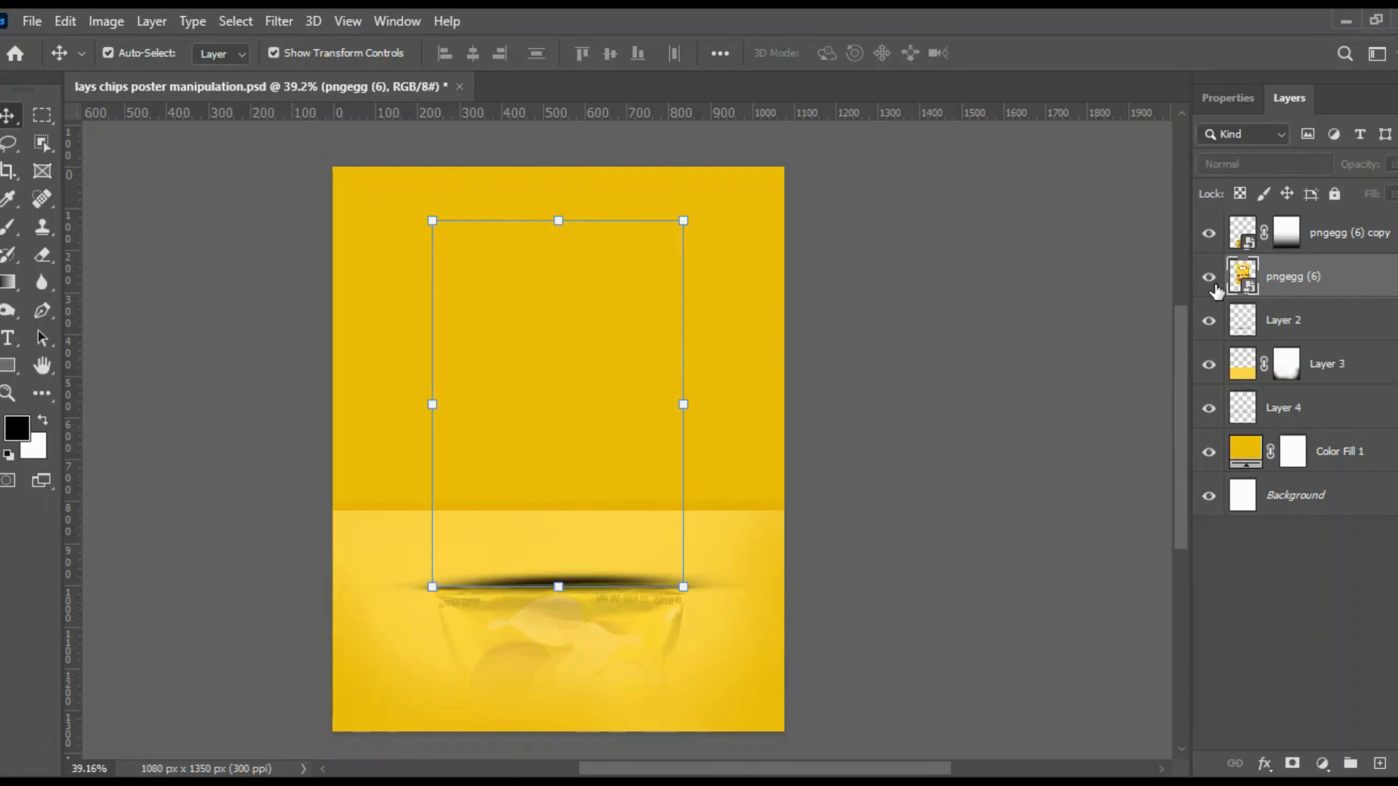
click(1213, 279)
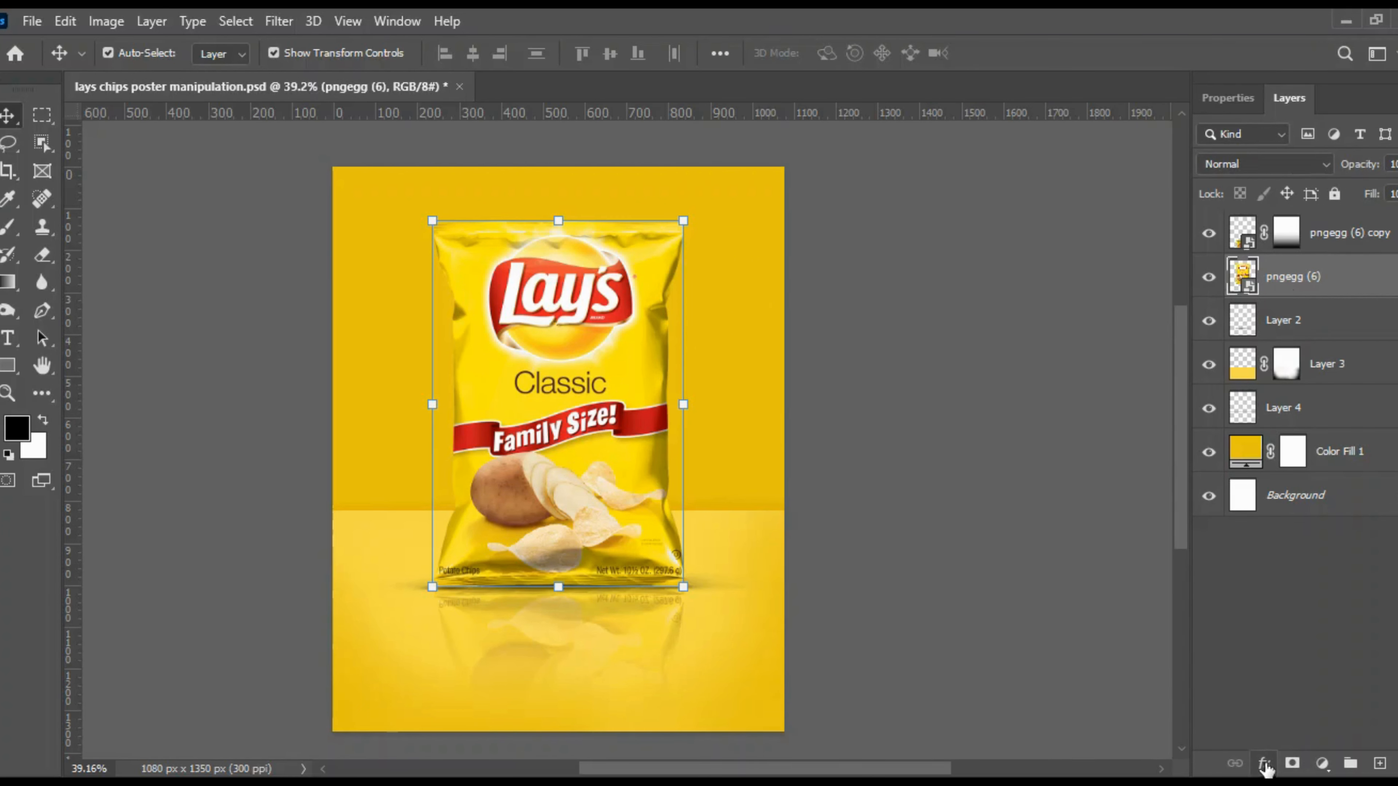
click(1380, 763)
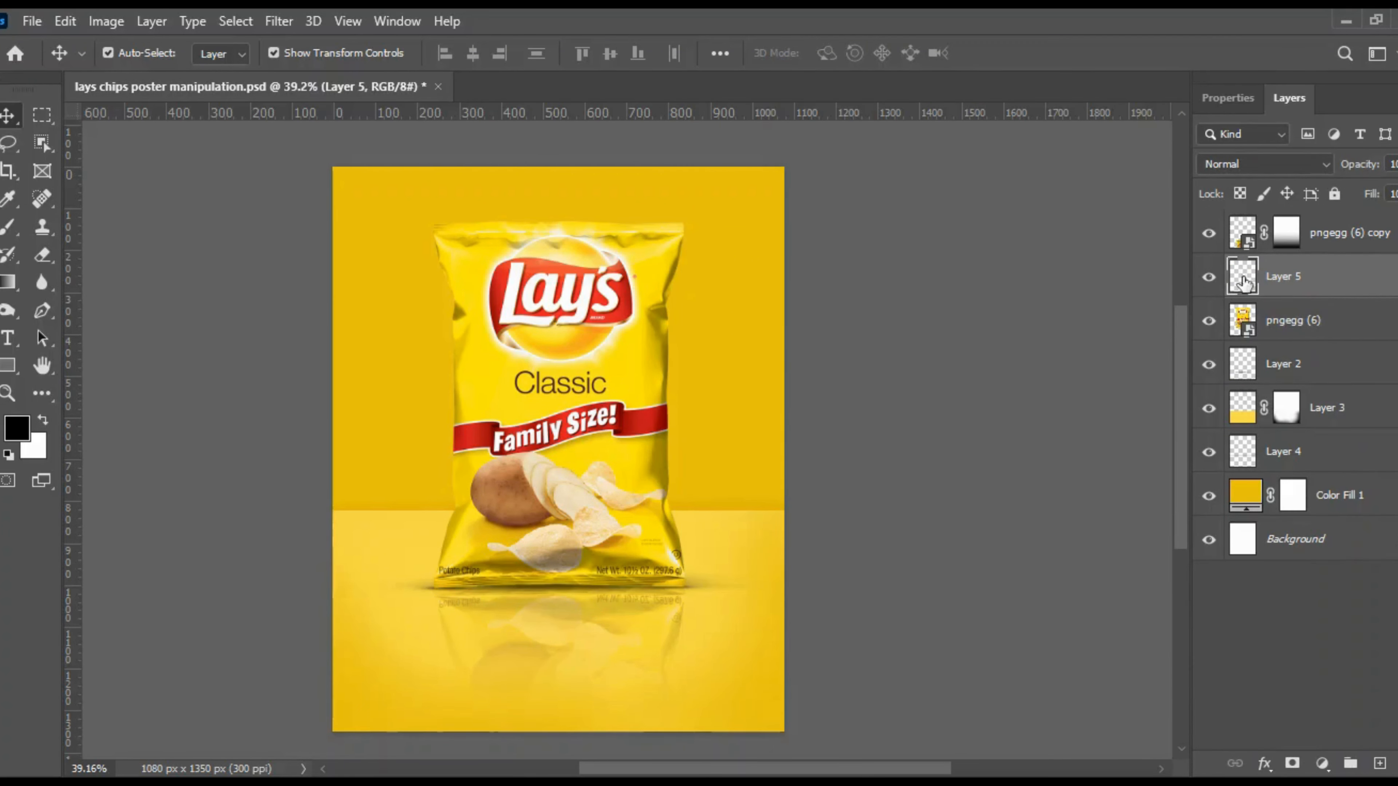
alt+click(1297, 294)
Shade the side edges of the bag on clipped Layer 5 using a large soft black brush, 563 then 1012 px, at 14% flow
key(b)
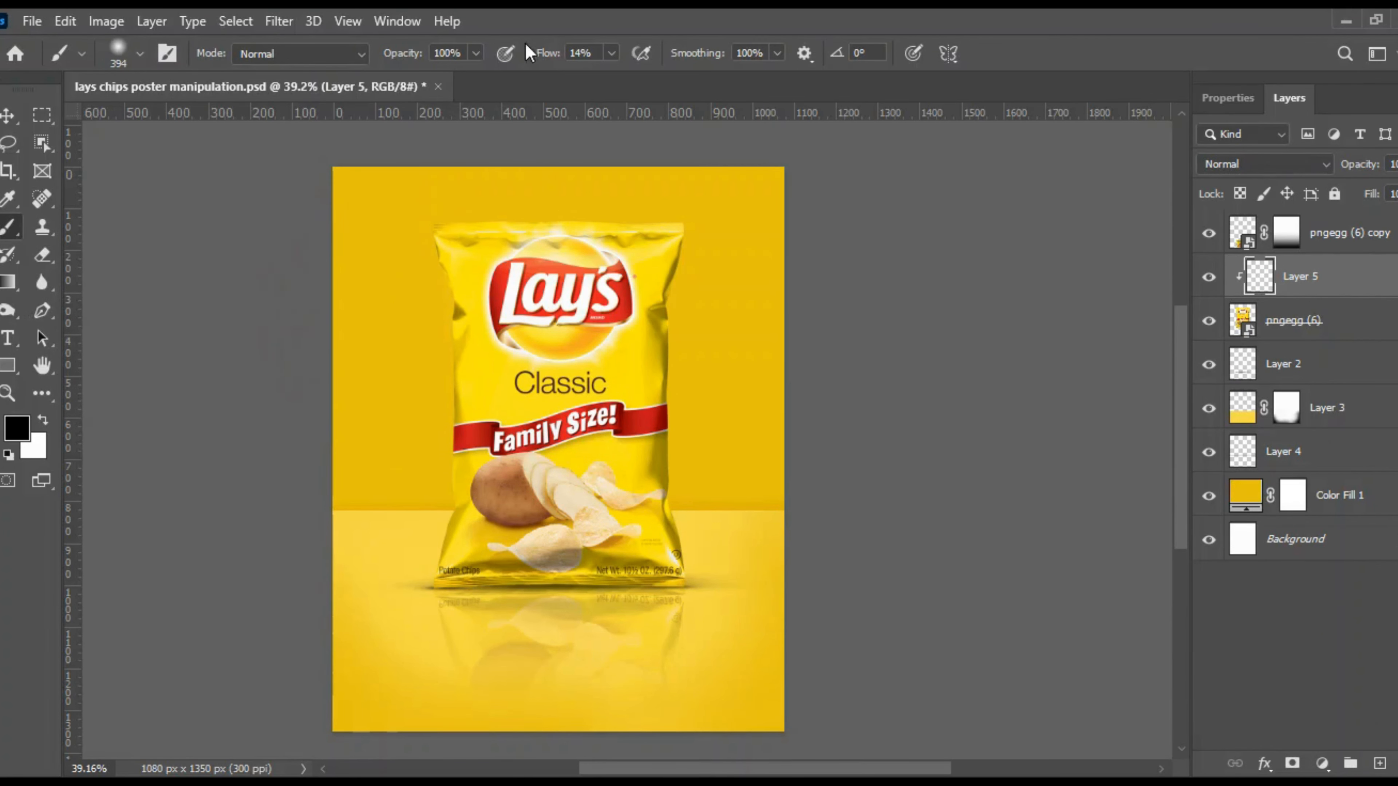
drag(359, 318, 395, 329)
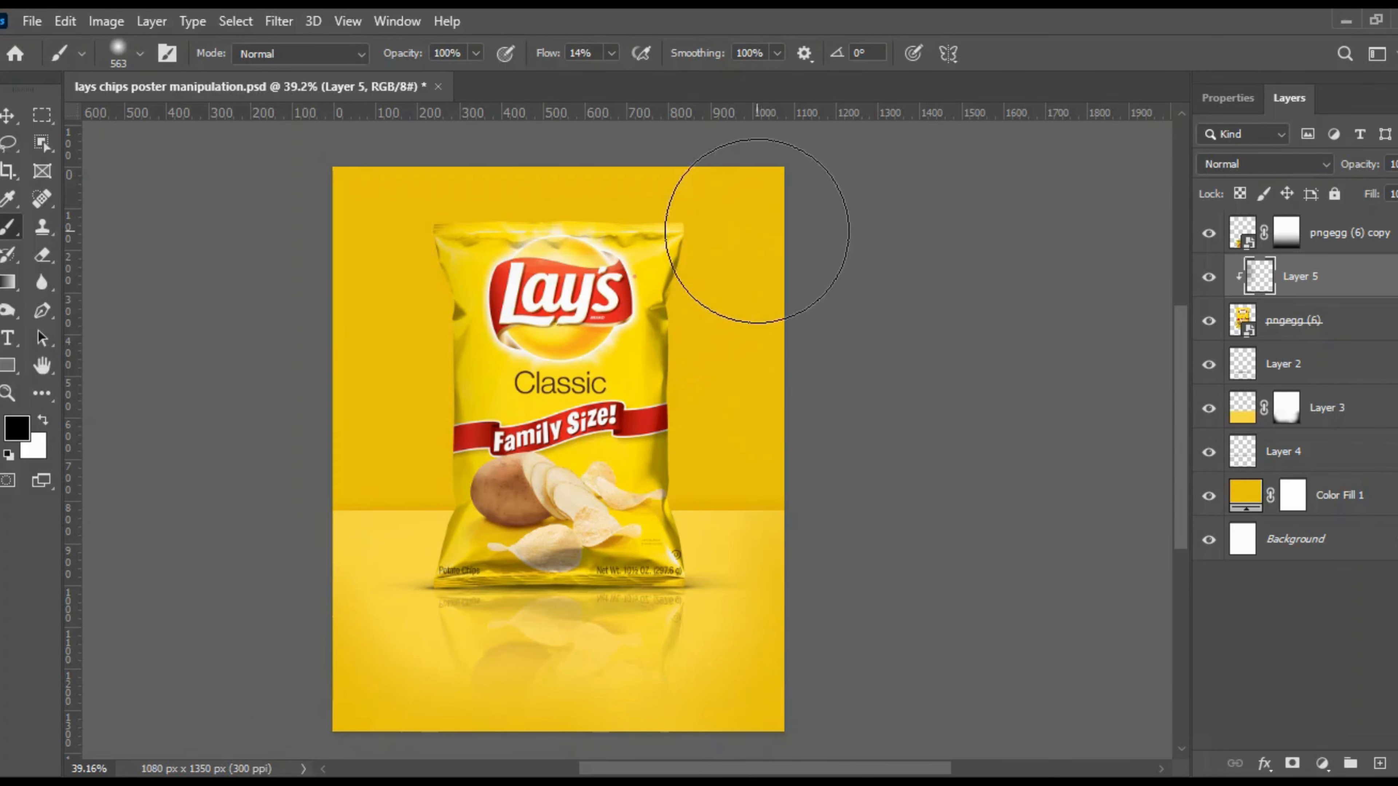
scroll(762, 322, up, 1)
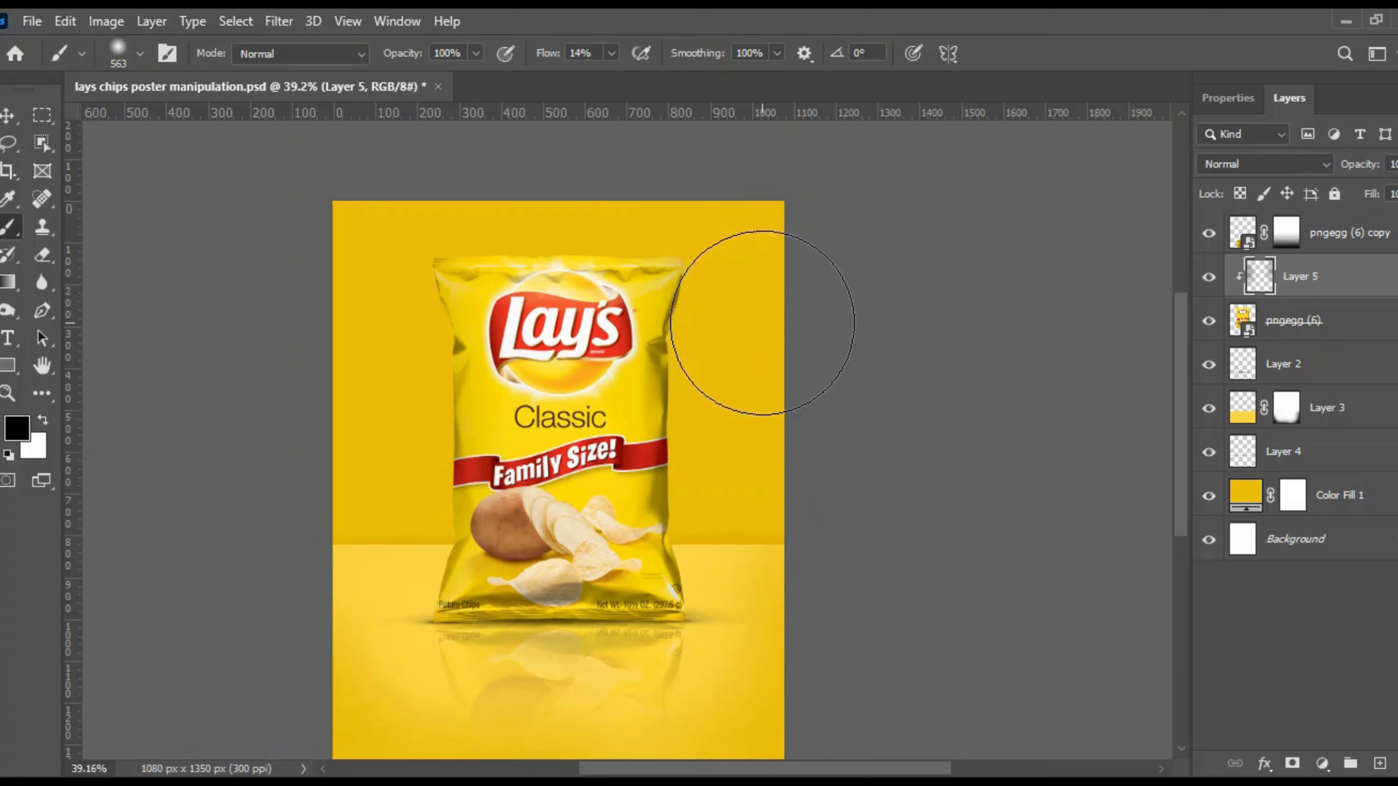
scroll(640, 234, up, 4)
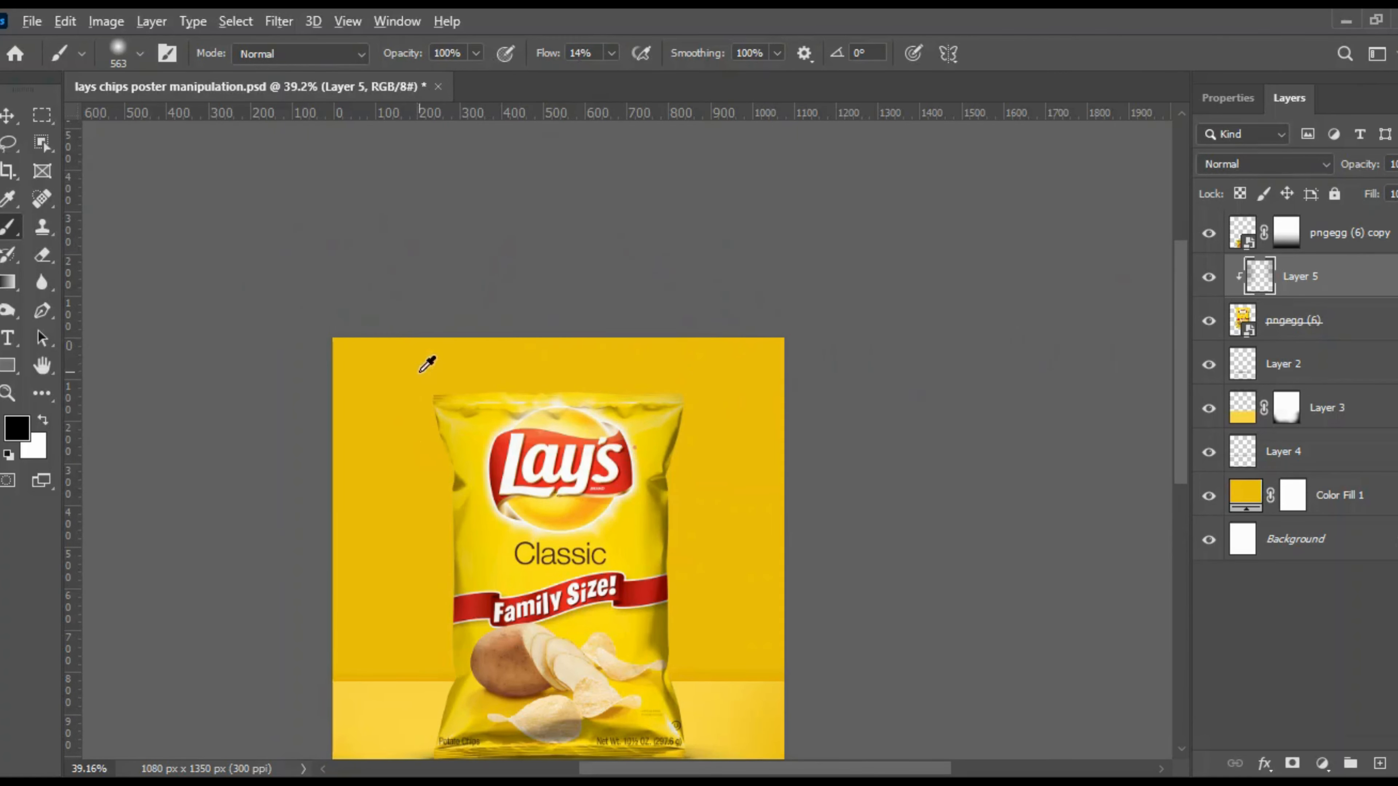
scroll(250, 244, up, 2)
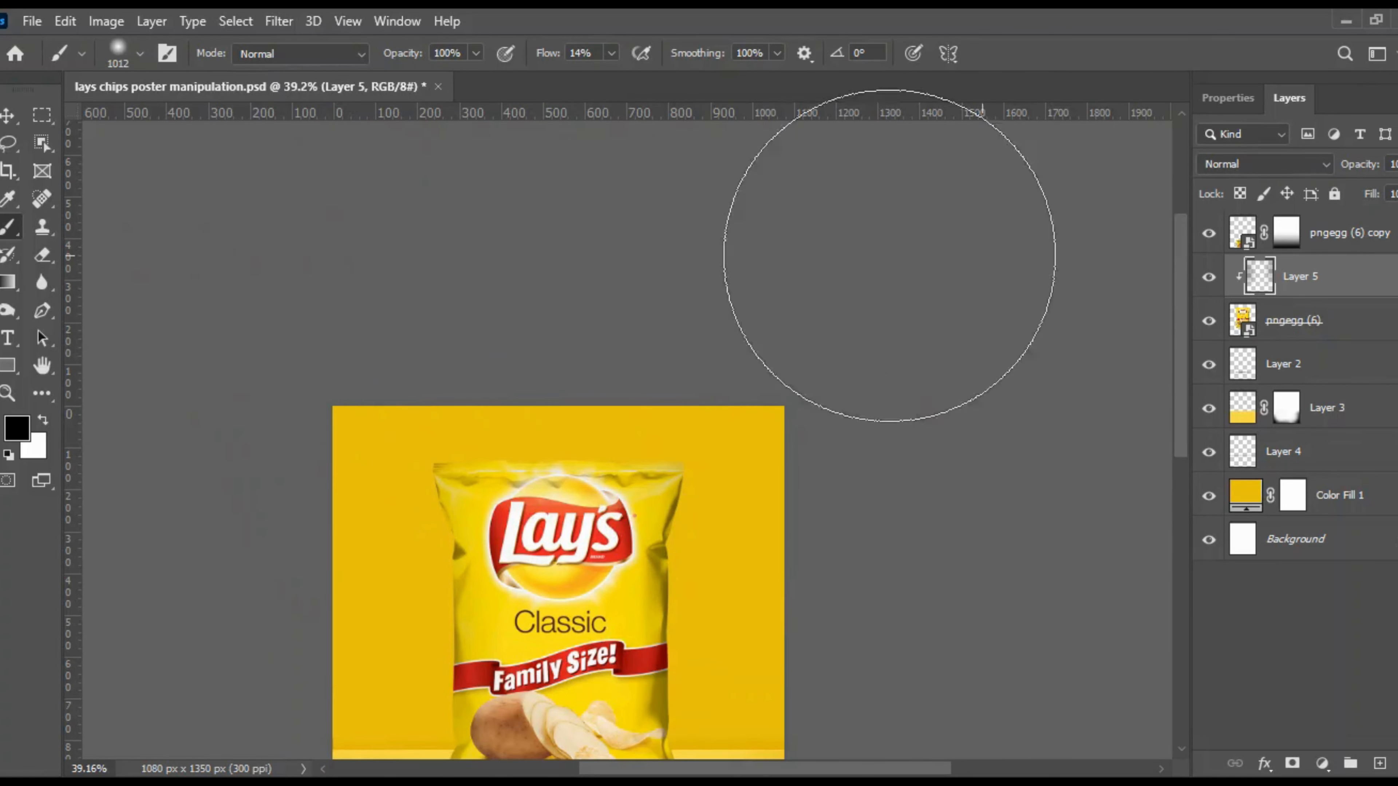
scroll(780, 234, down, 8)
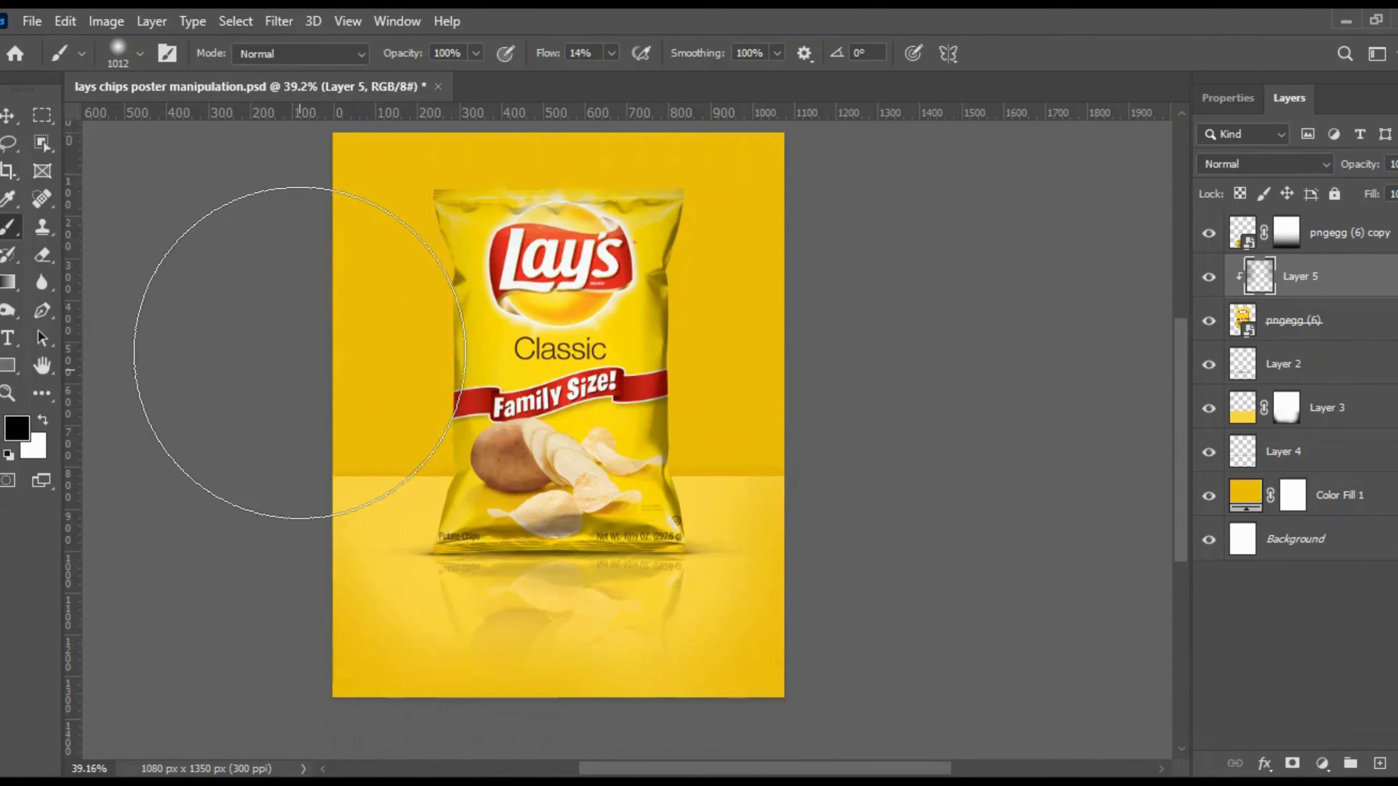
scroll(275, 402, up, 2)
scroll(880, 396, up, 1)
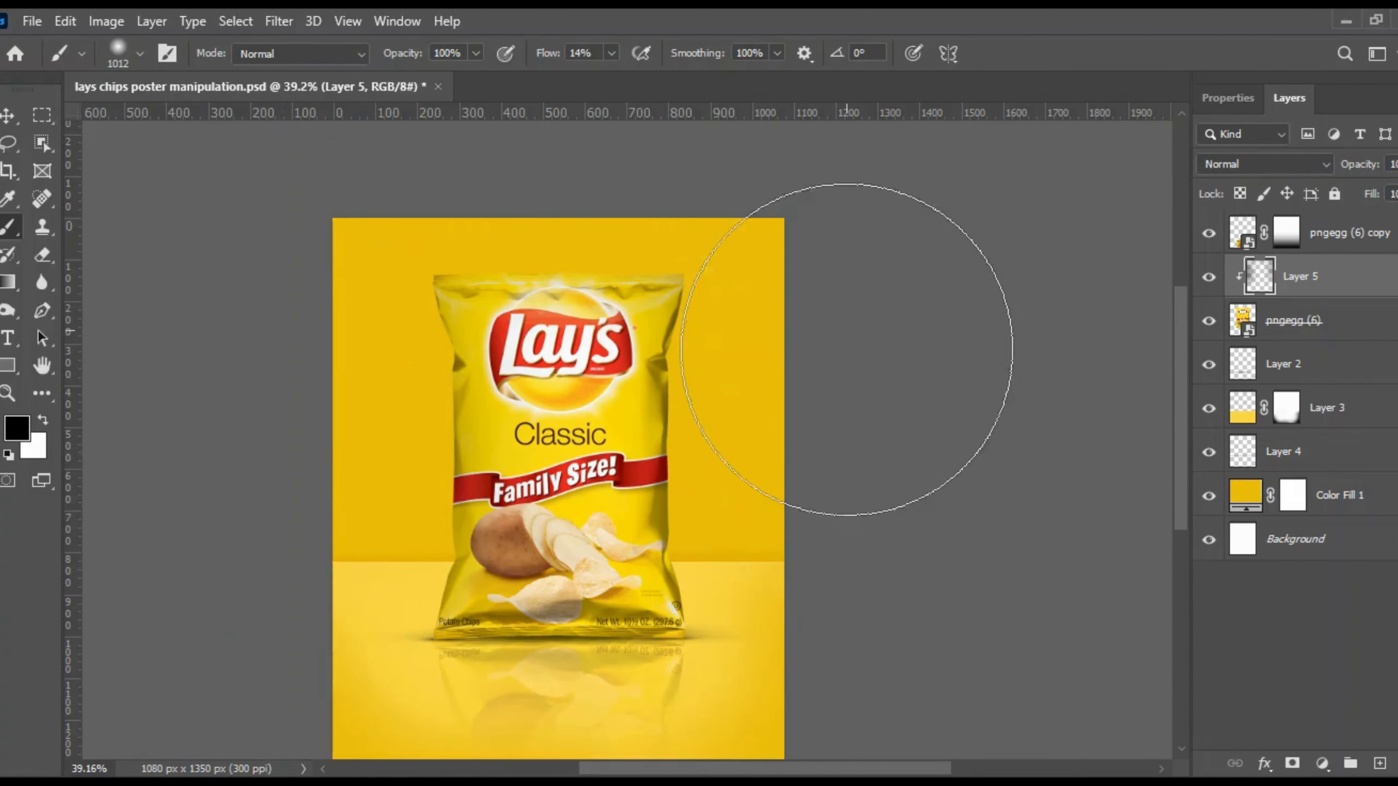
scroll(884, 416, down, 2)
scroll(903, 408, up, 1)
scroll(927, 394, down, 1)
scroll(804, 396, down, 2)
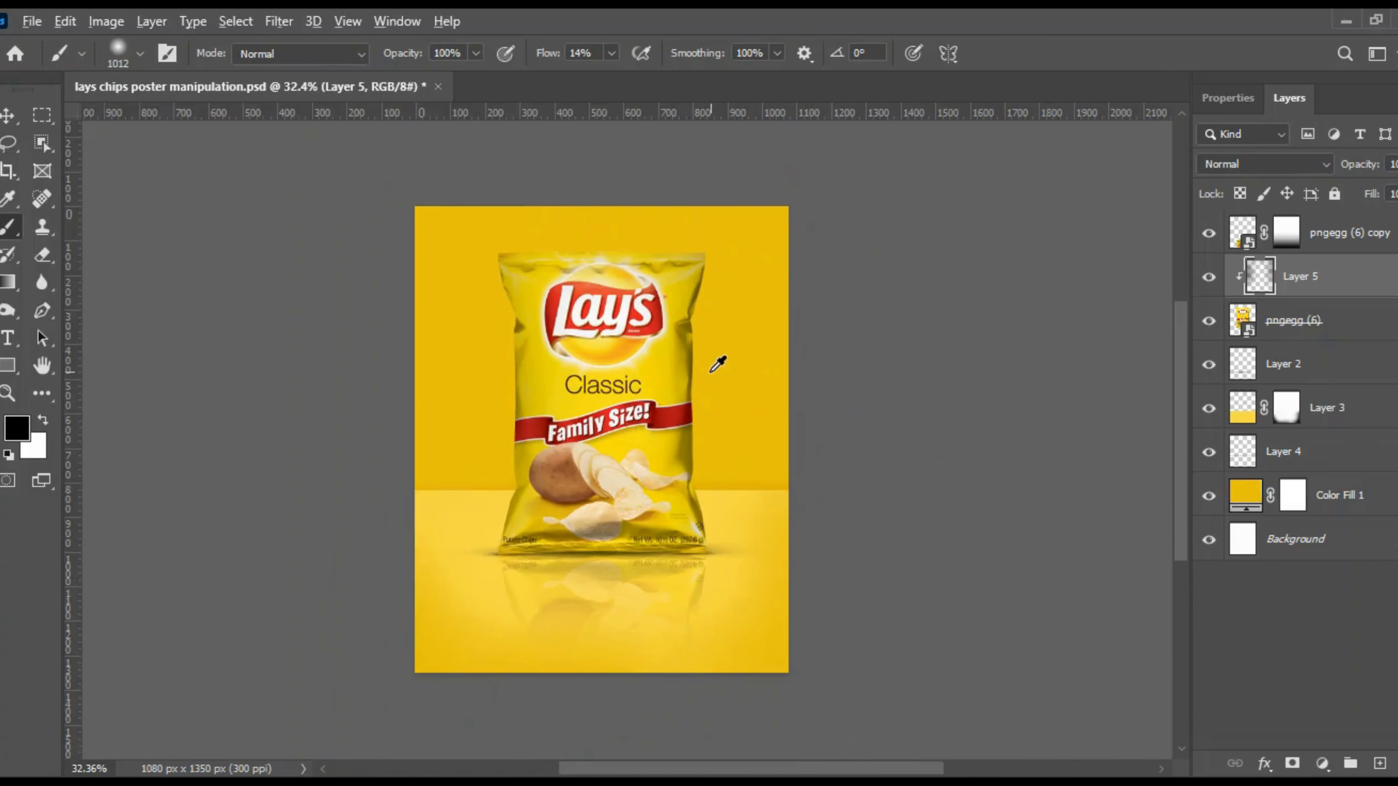
scroll(716, 336, up, 1)
mouse_move(757, 399)
mouse_down()
mouse_move(540, 405)
mouse_move(605, 410)
mouse_up()
Add a layer mask to Layer 5 and hide the shading down the bag's centre with a 361 px black brush at 100% flow
key(x)
click(1291, 763)
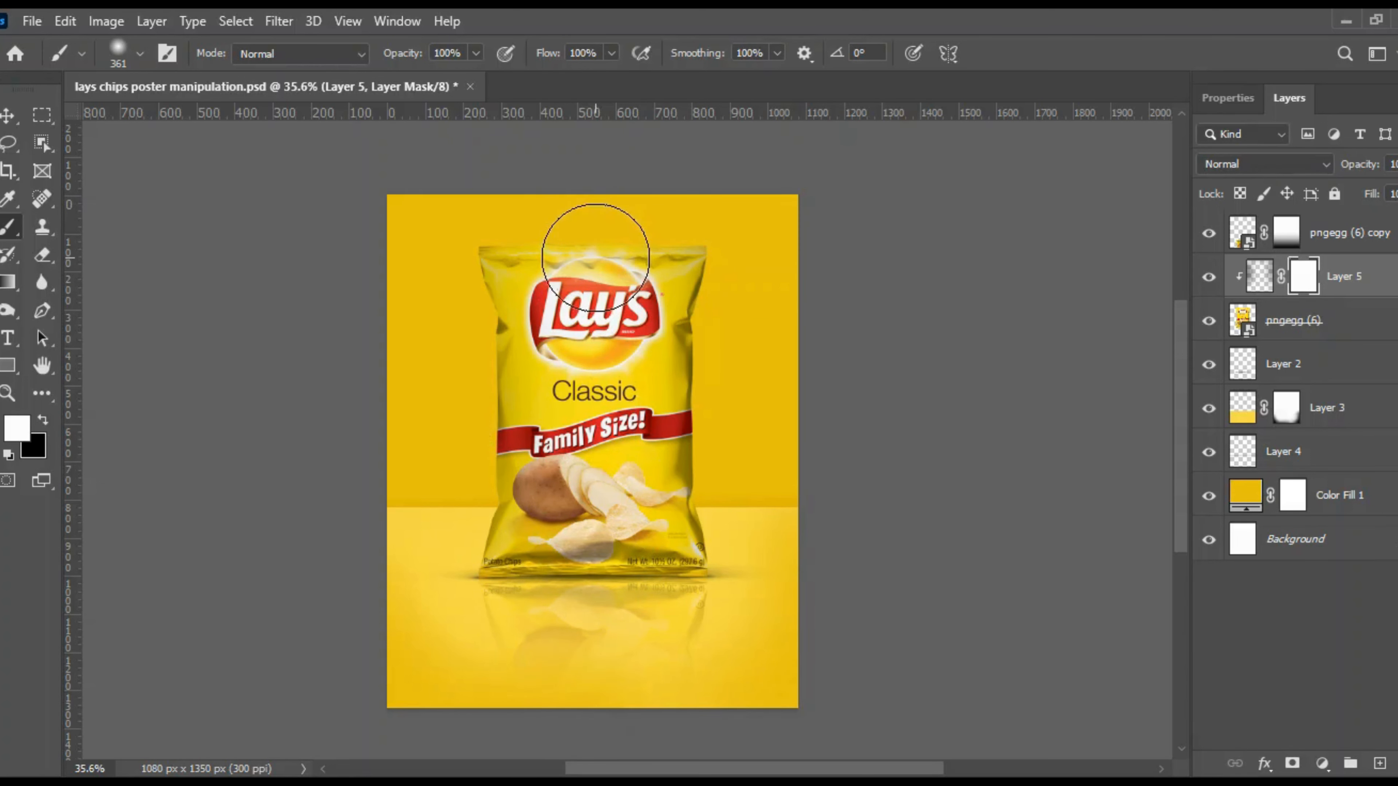
key(v)
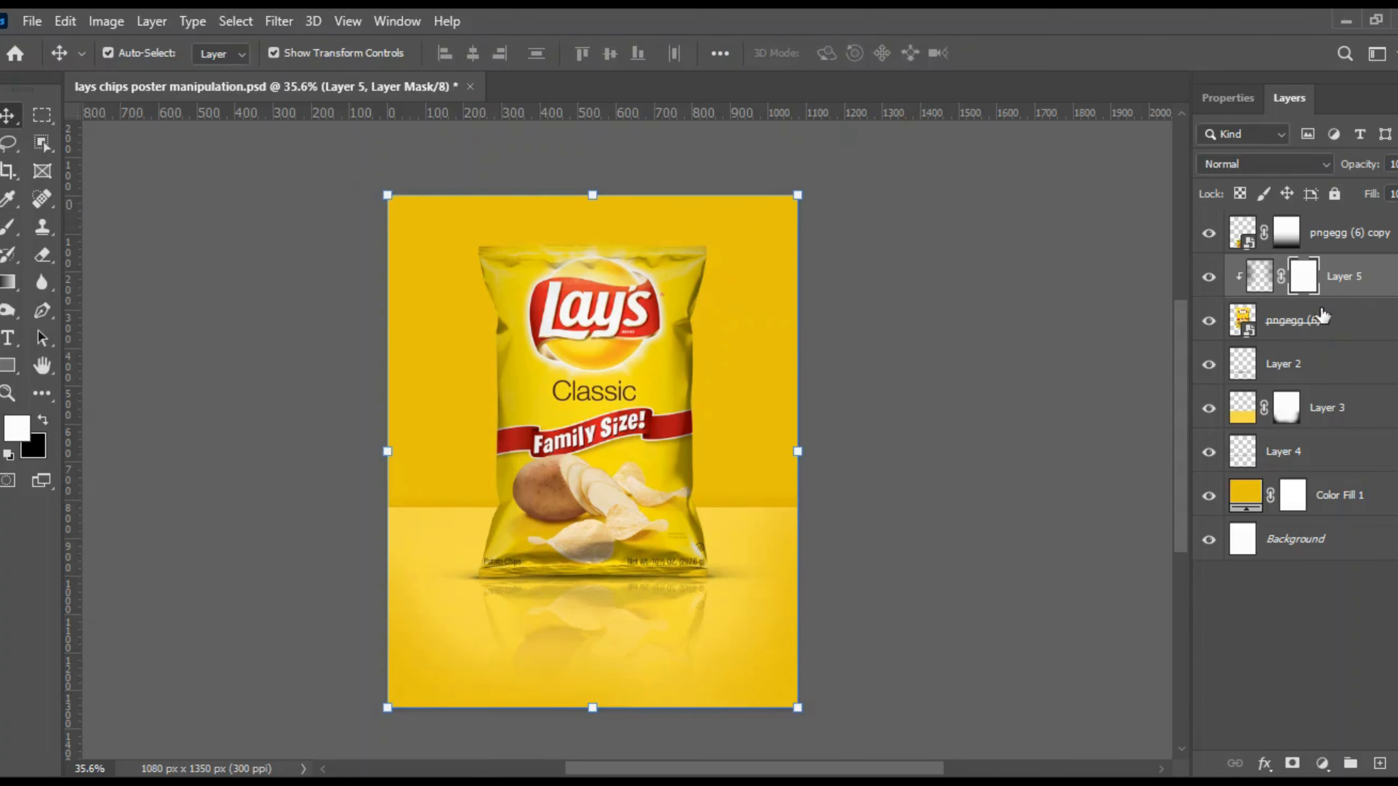
key(x)
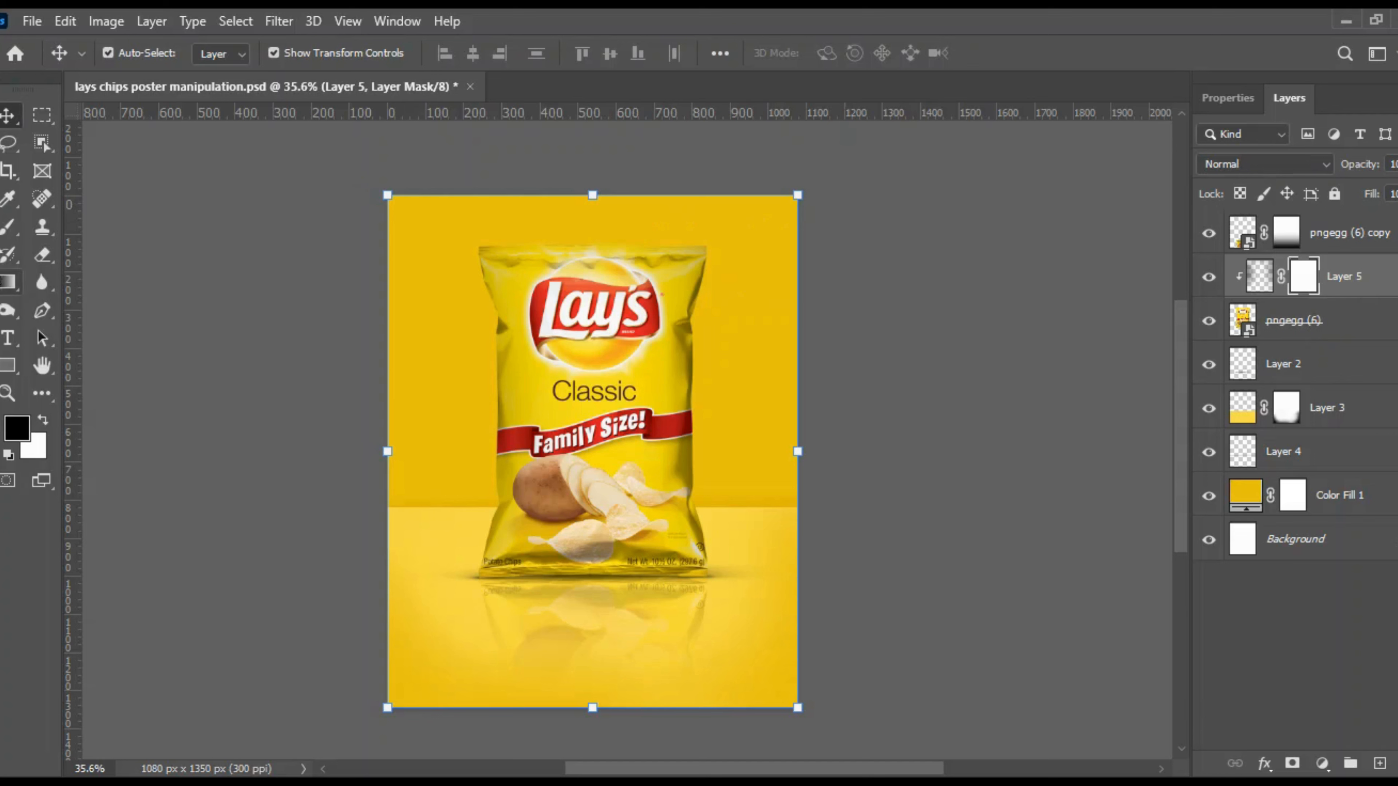
click(9, 225)
click(602, 242)
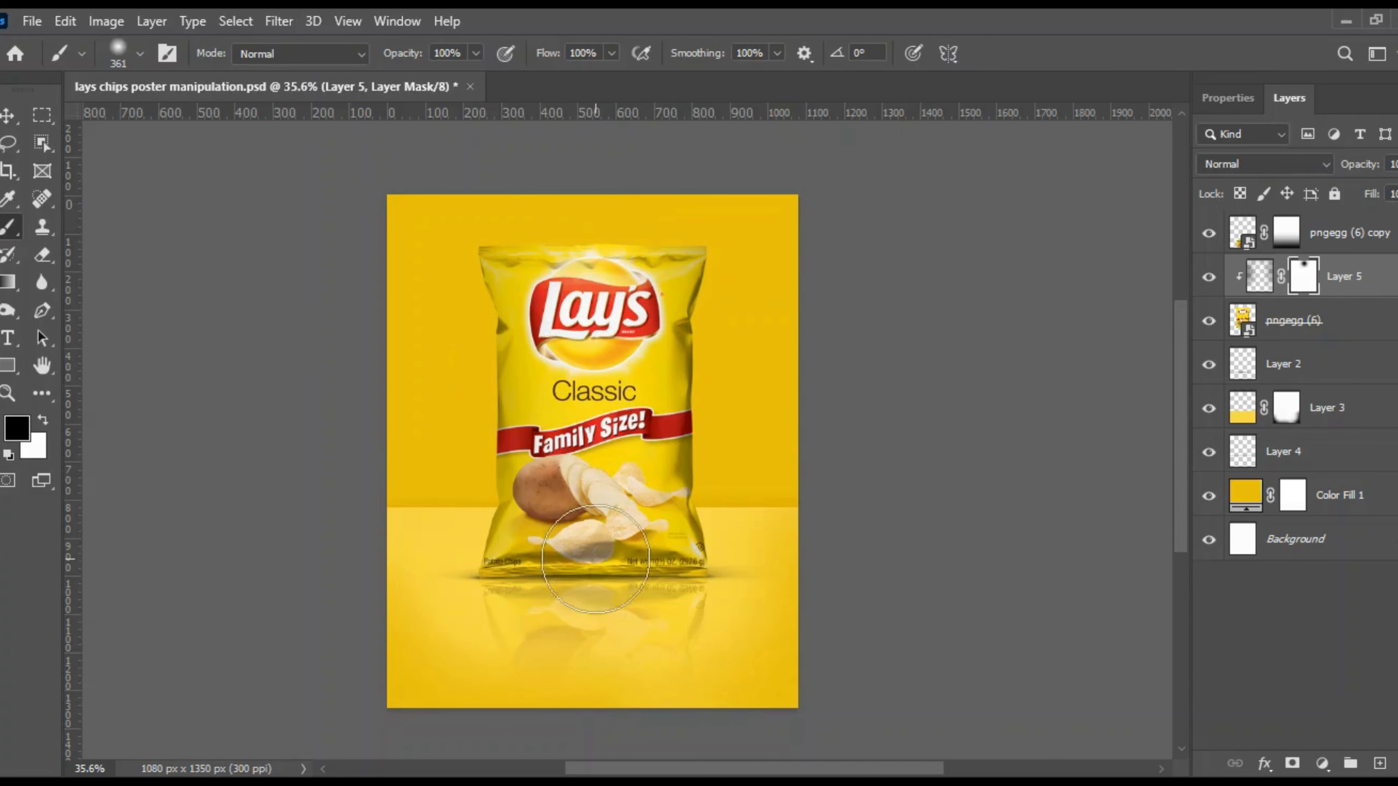
shift+click(595, 562)
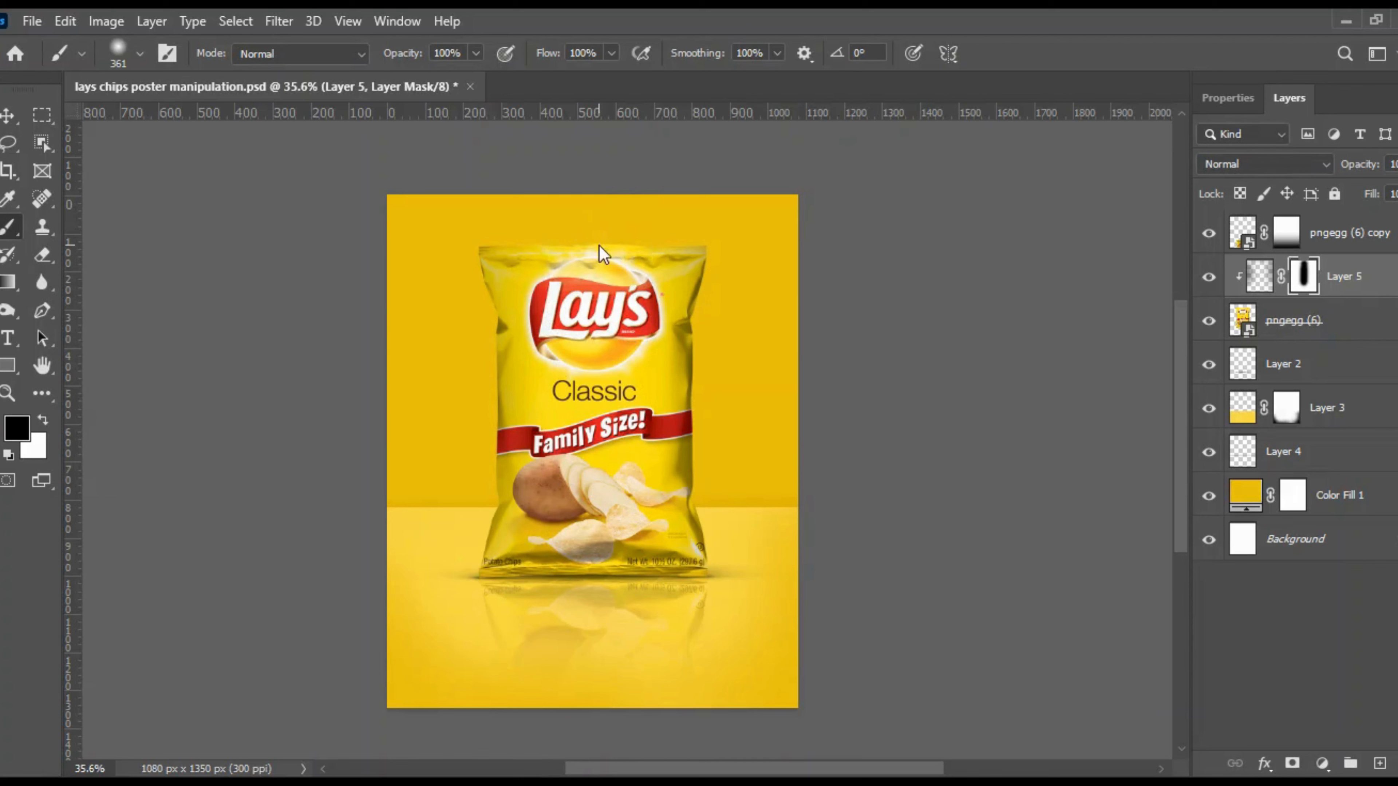
Deselect Layer 5 and save the poster document
click(8, 116)
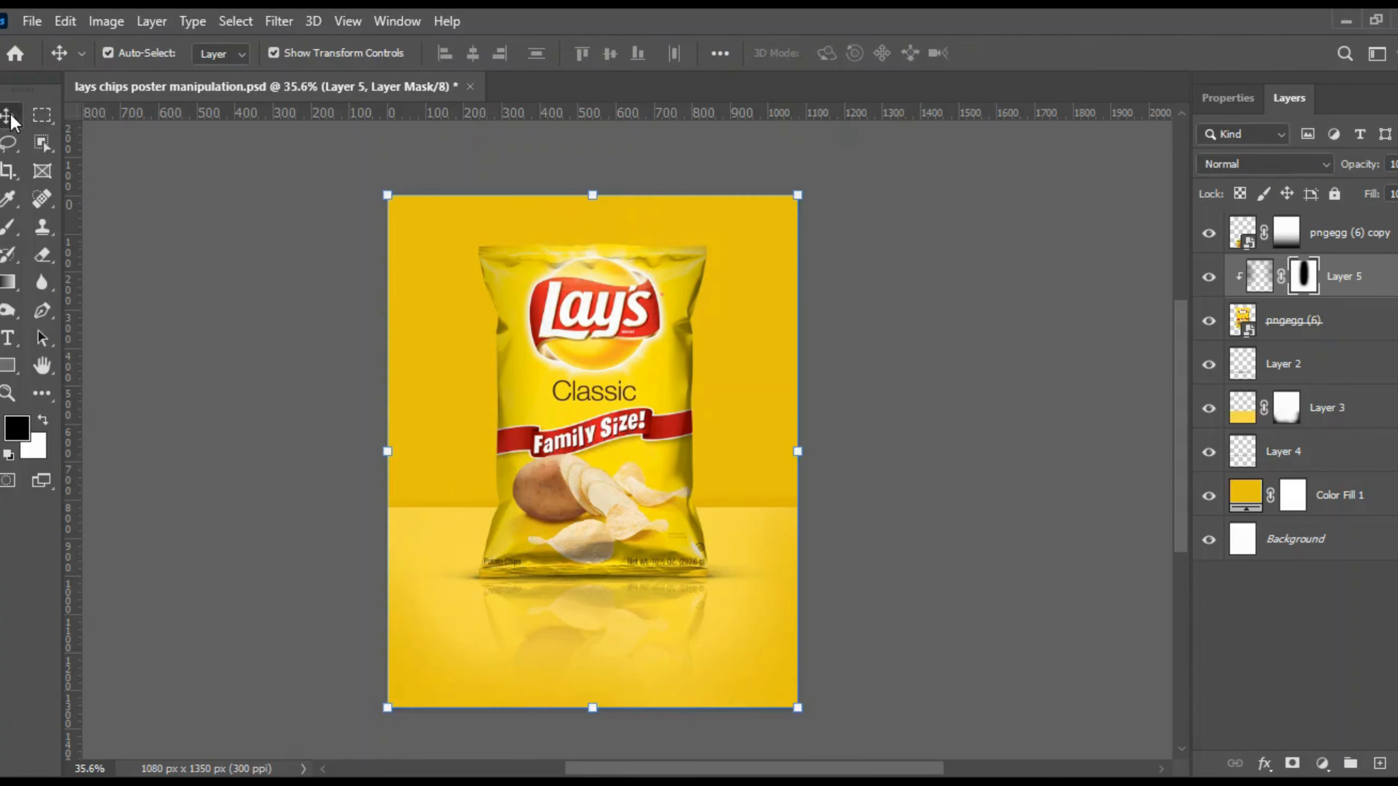
click(936, 298)
key(x)
click(15, 232)
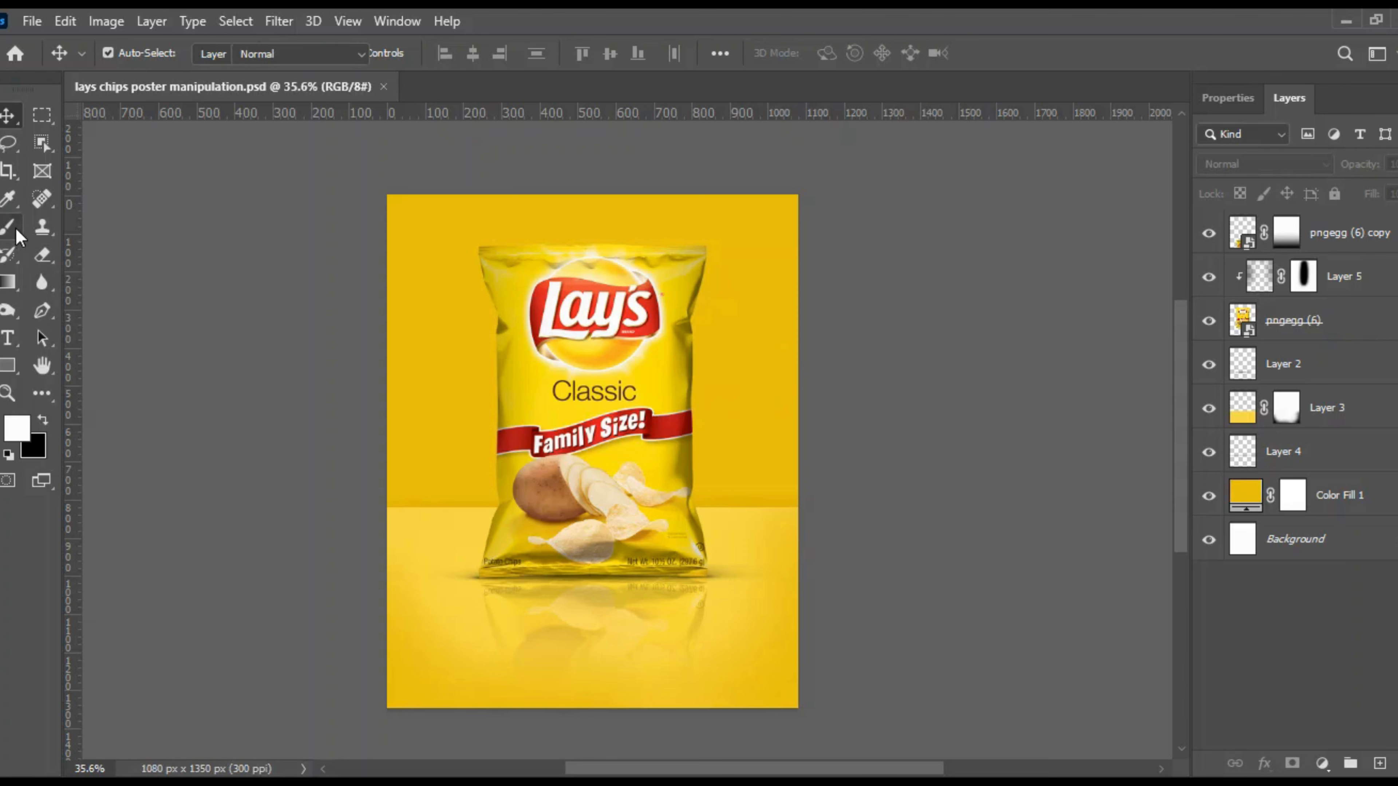
Place the pngegg (7) chips image centred over the bag at 40.77% scale, undoing a trial rotation before committing it
click(7, 116)
scroll(622, 377, up, 1)
scroll(573, 380, down, 2)
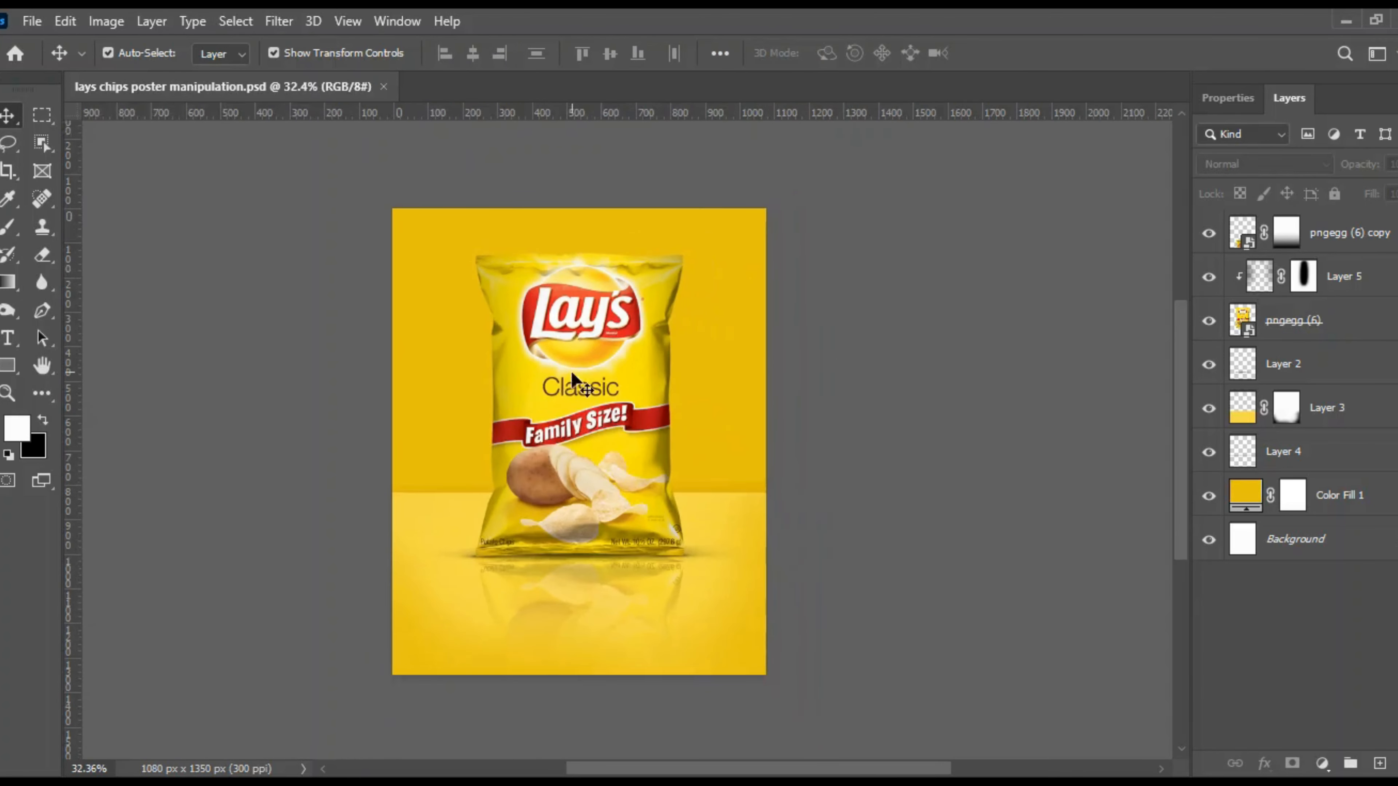
scroll(881, 392, up, 1)
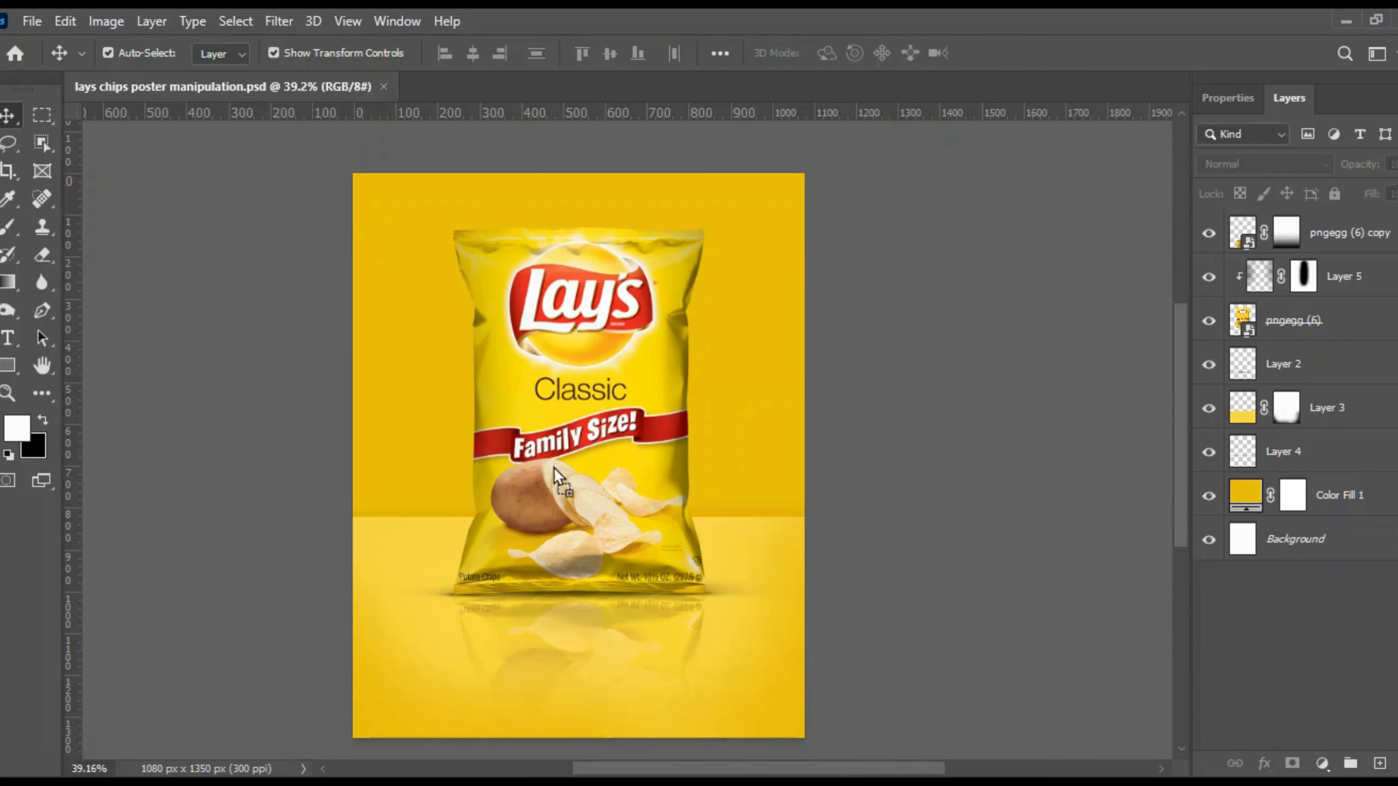
drag(556, 475, 559, 479)
drag(816, 452, 843, 456)
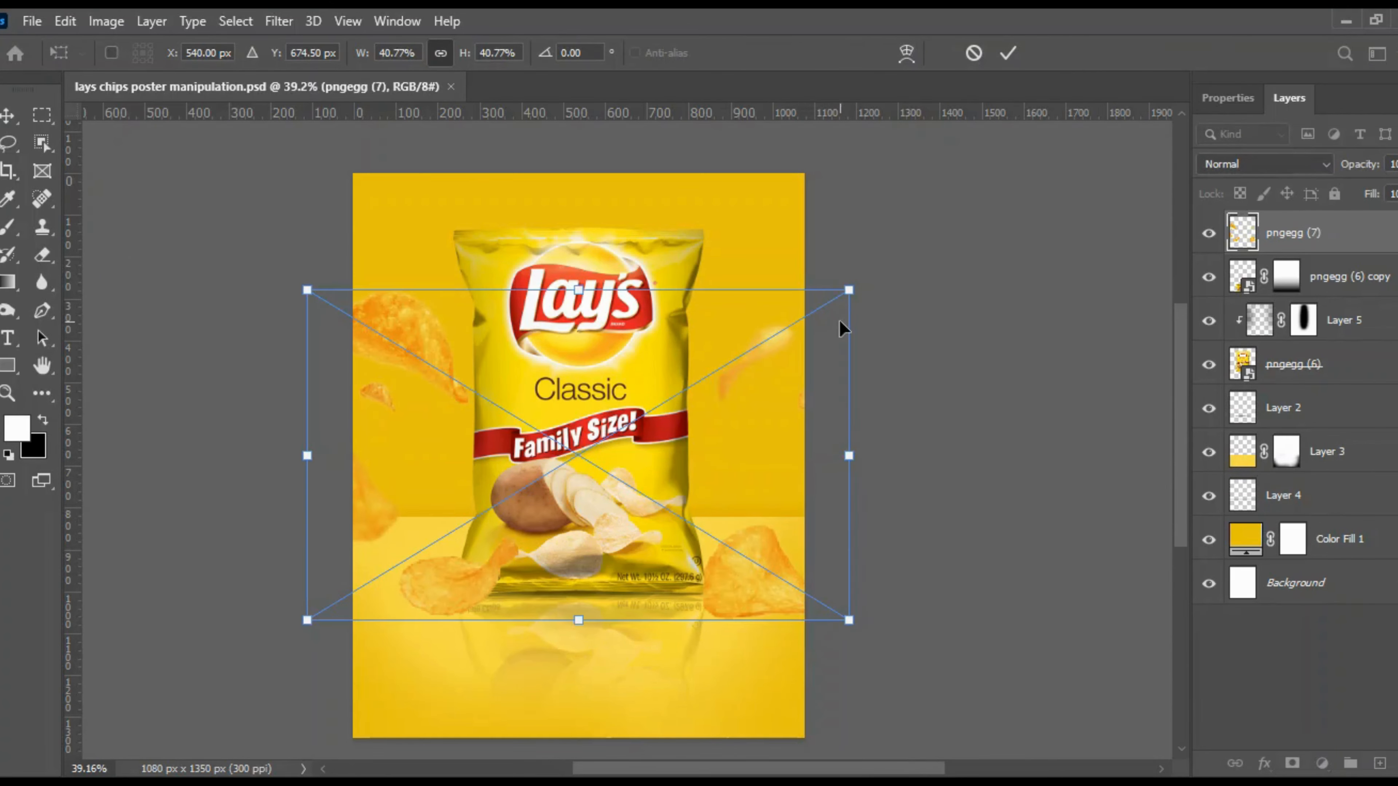
drag(847, 284, 740, 712)
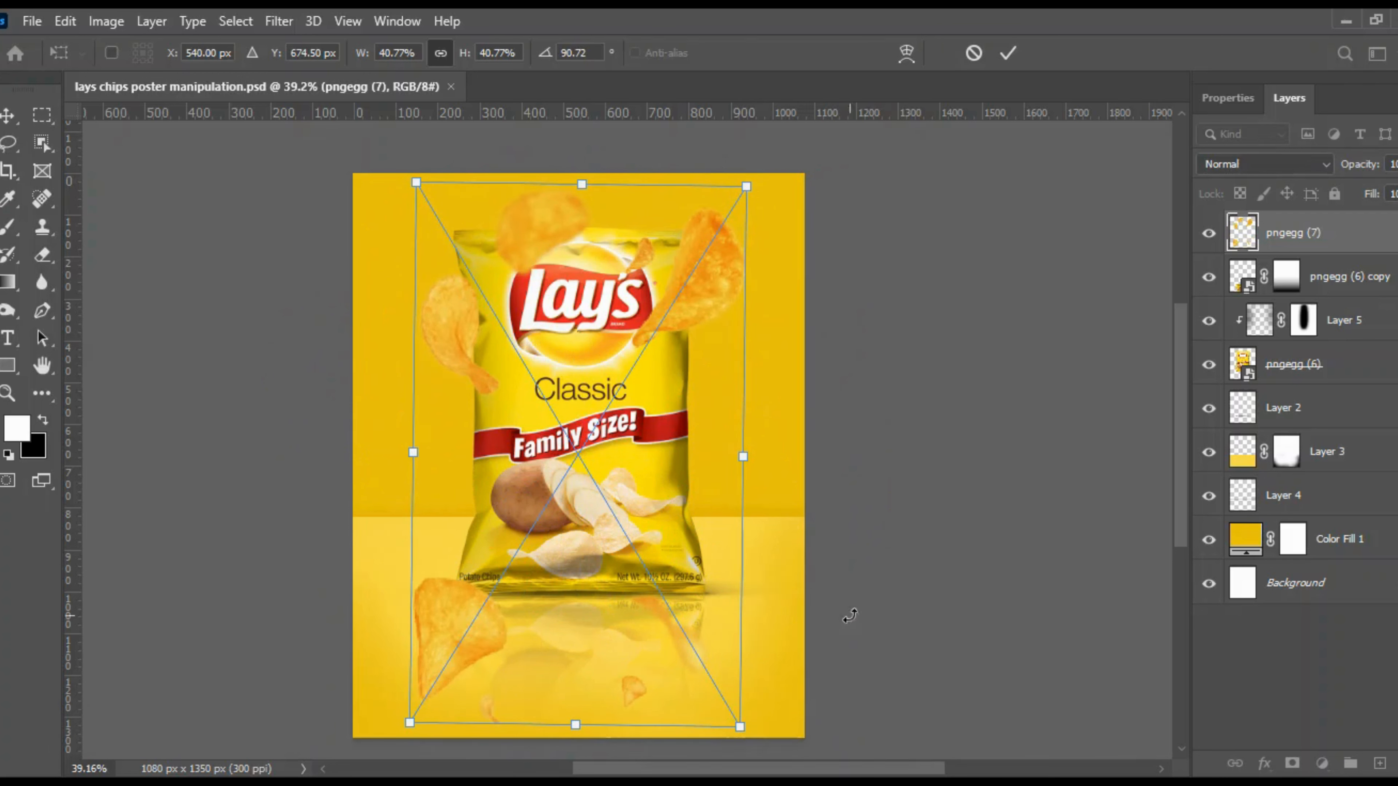
key(ctrl+z)
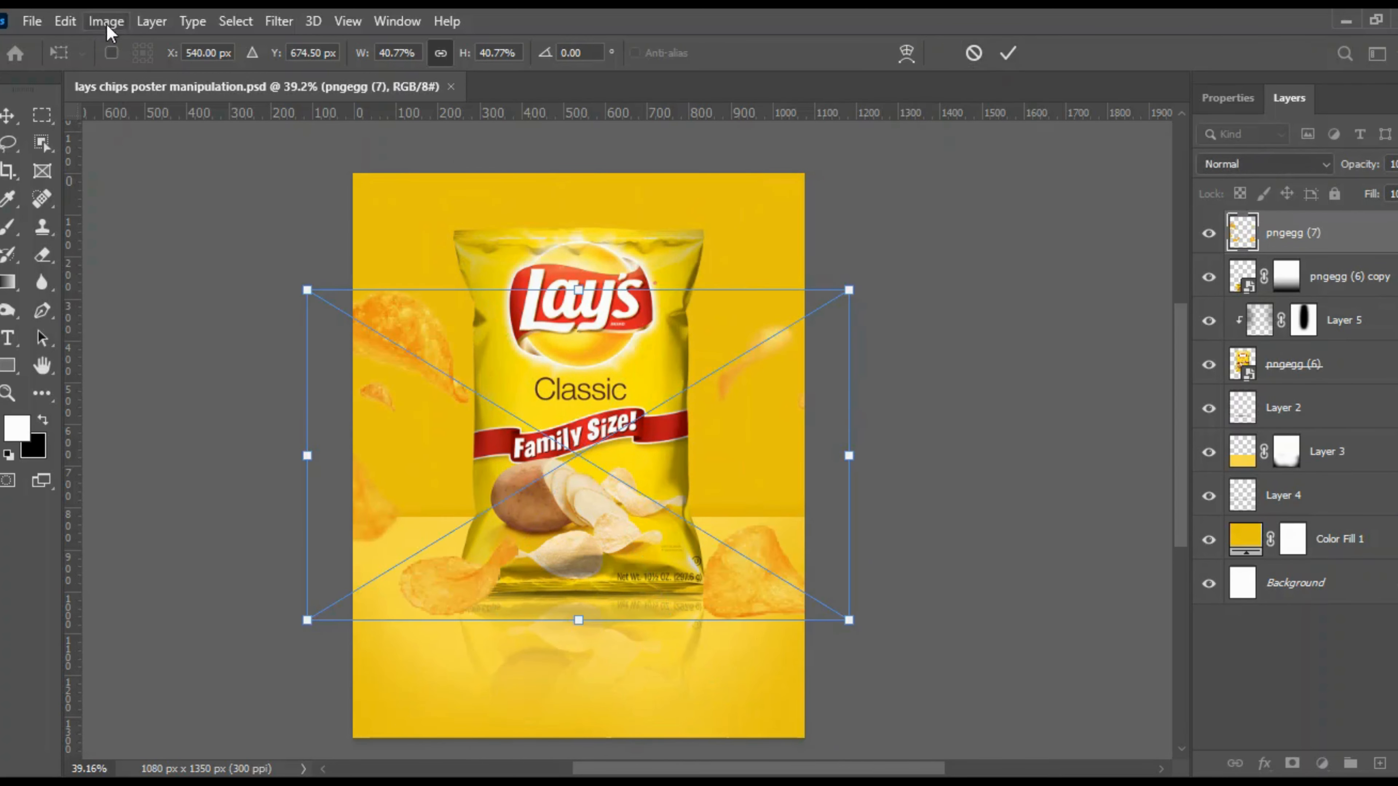
click(1007, 54)
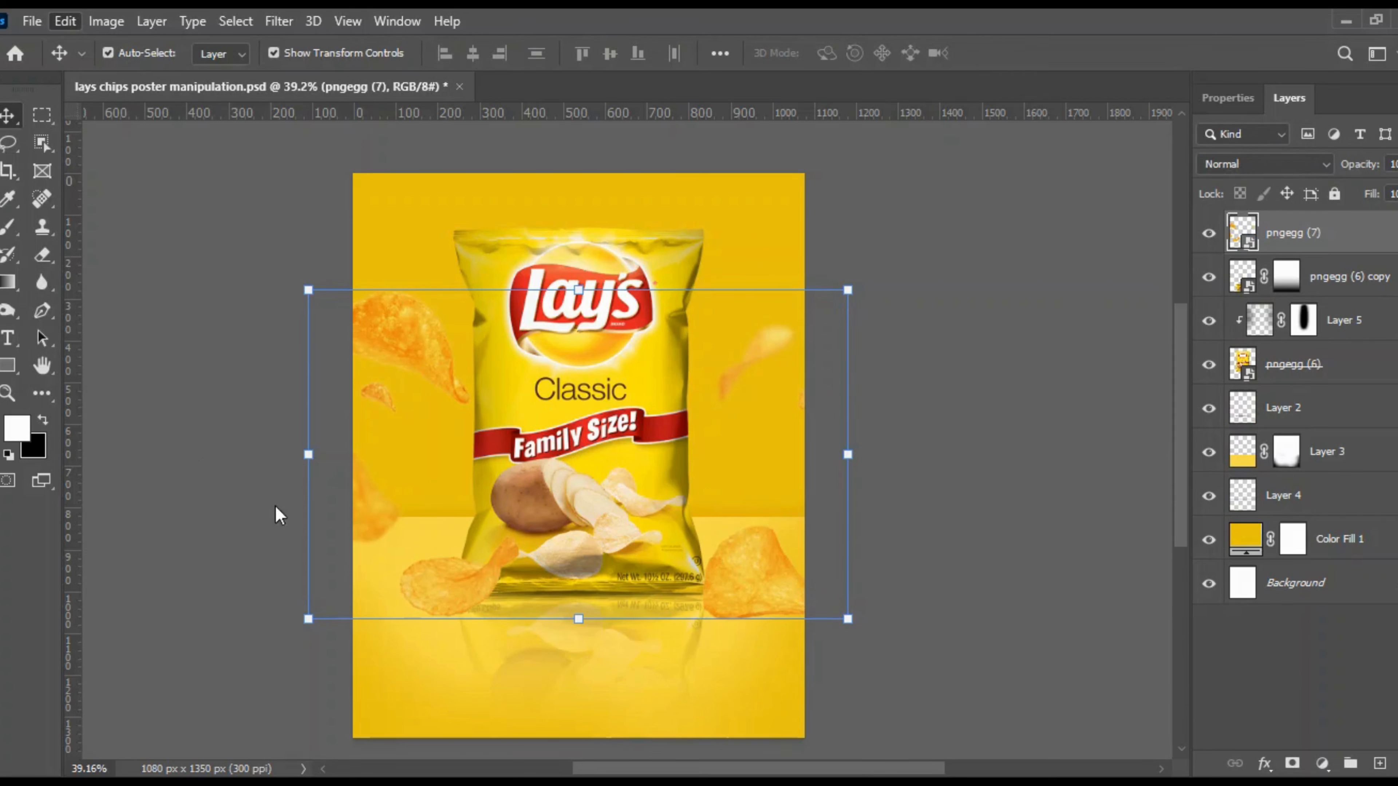
Try flipping the chips image vertically, and undo the flip
key(ctrl+z)
click(404, 510)
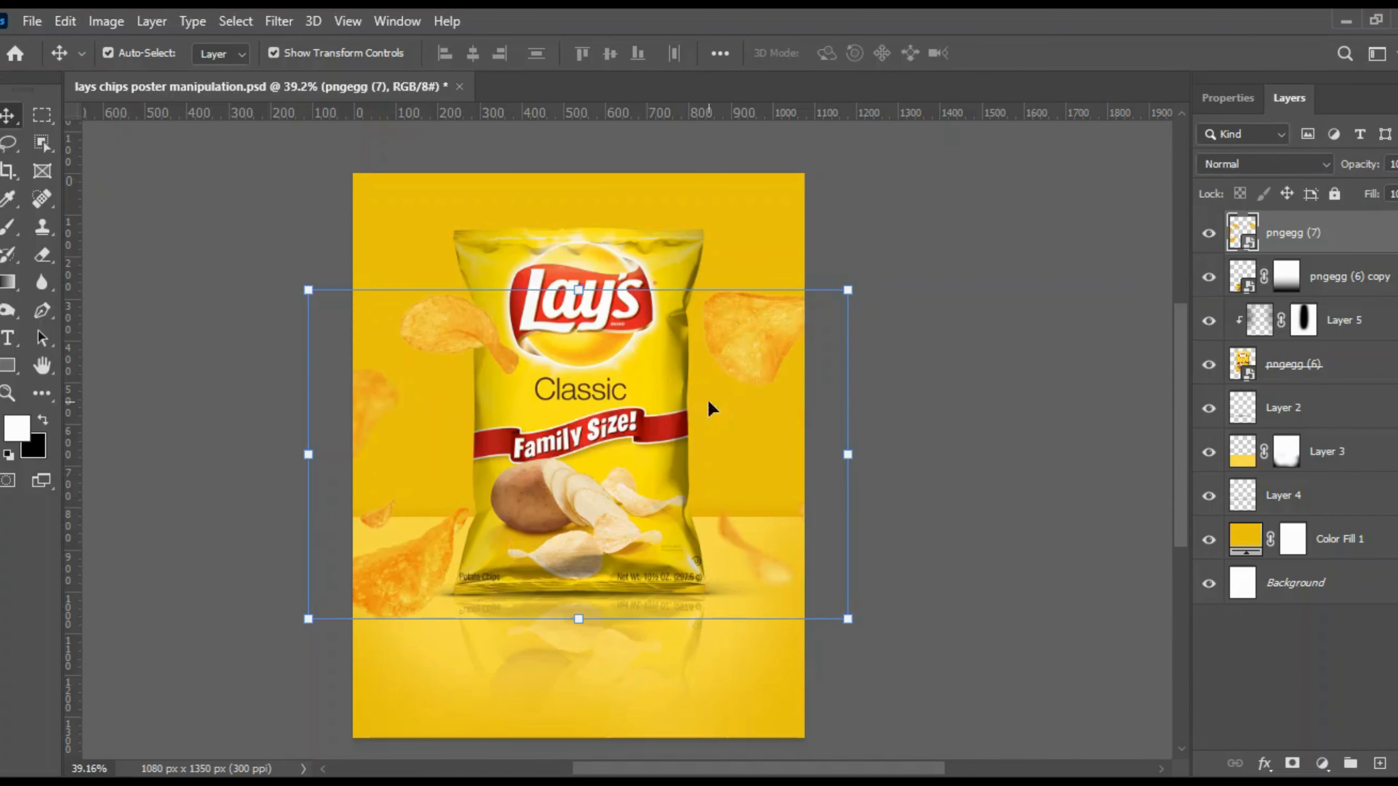
key(ctrl+z)
Rotate the chips image by 90.32°, scale it to 66.07%, and position it so the chips flank the bag's upper half
drag(851, 272, 701, 649)
drag(746, 445, 826, 443)
drag(764, 241, 760, 254)
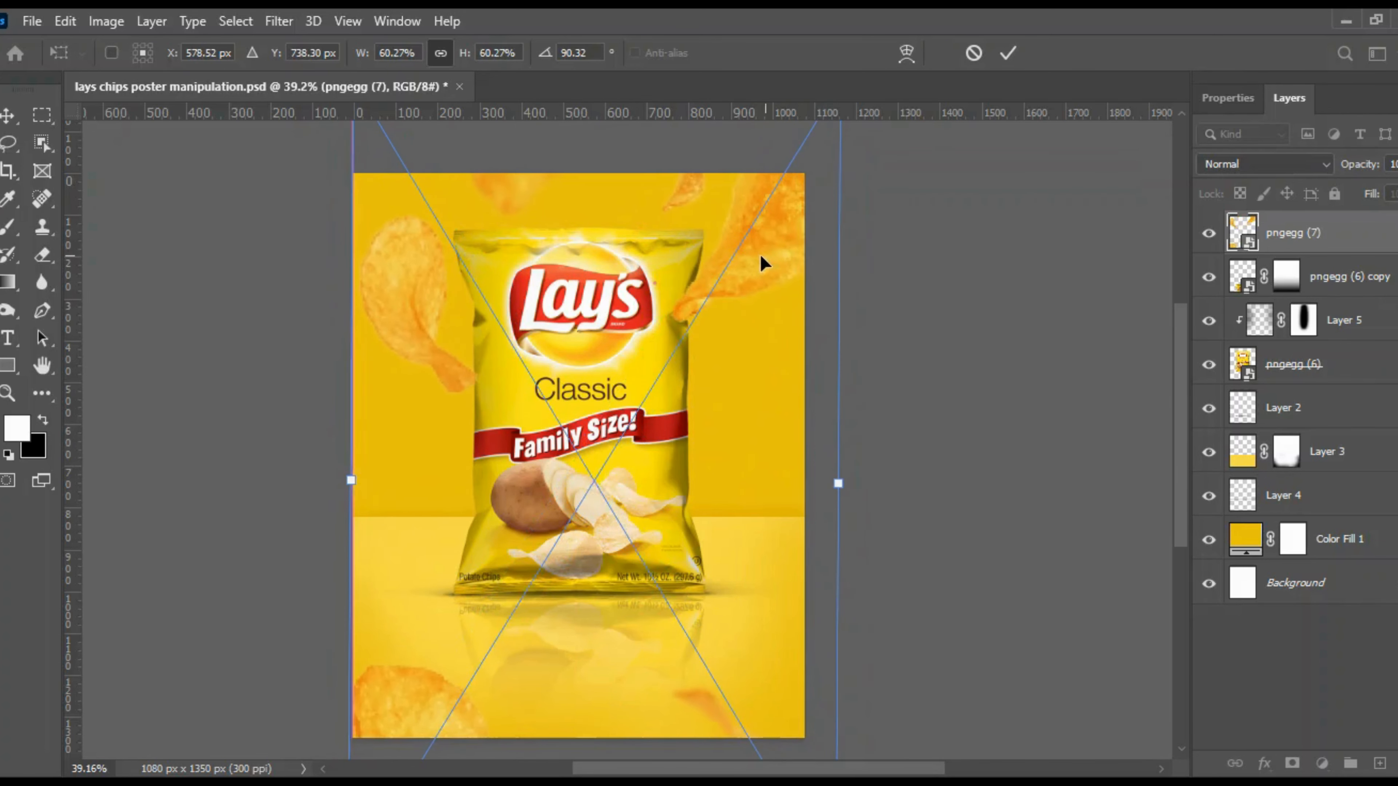
drag(854, 477, 876, 487)
drag(772, 281, 784, 308)
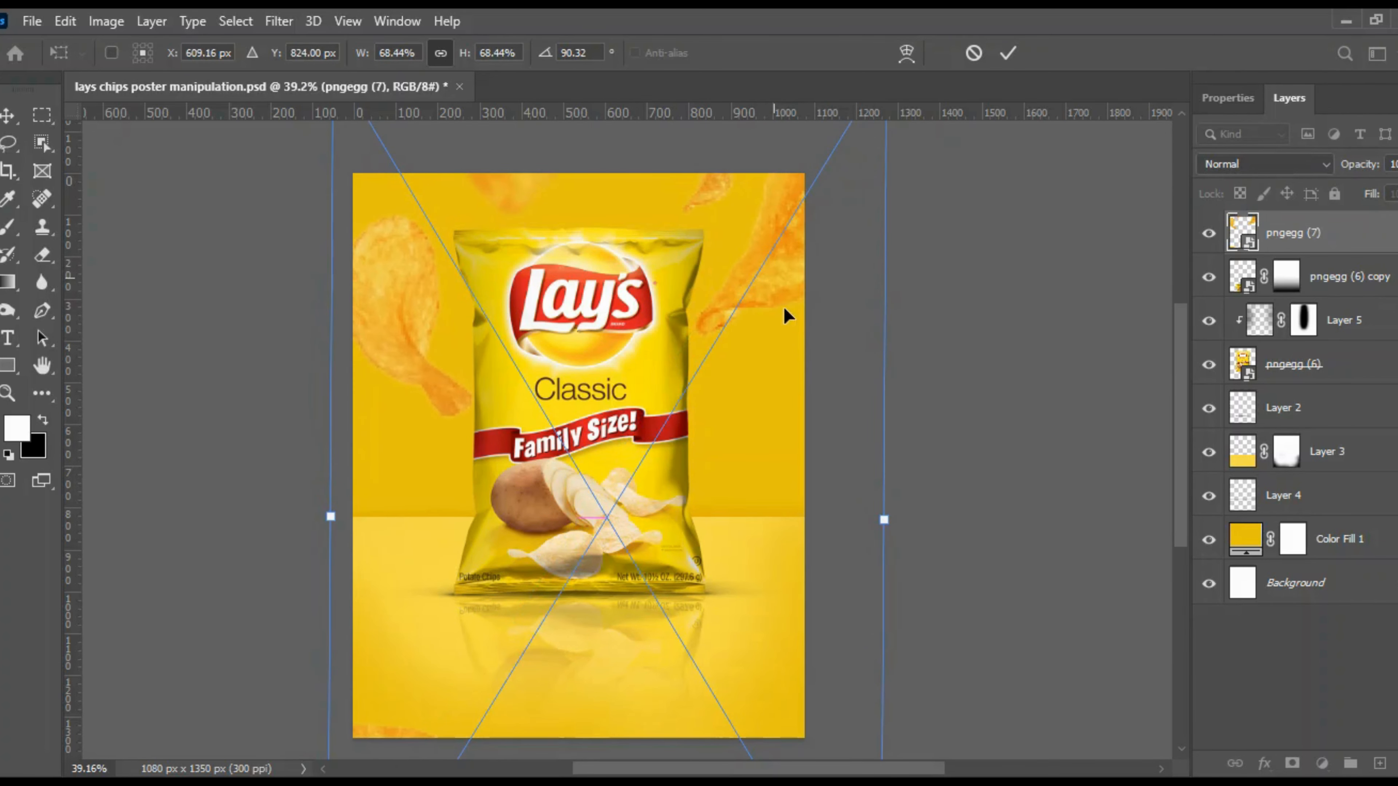
drag(863, 503, 820, 503)
drag(742, 323, 685, 295)
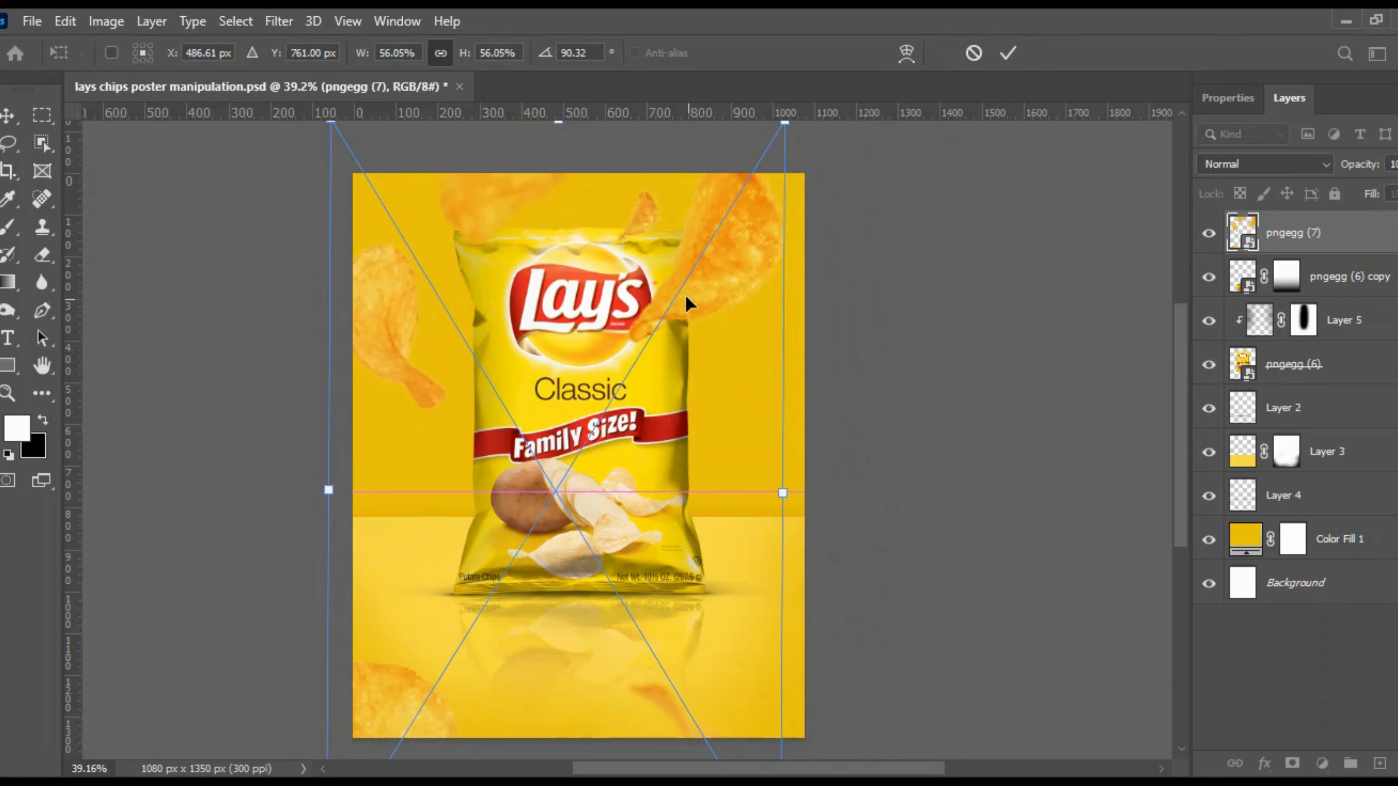
drag(783, 492, 833, 494)
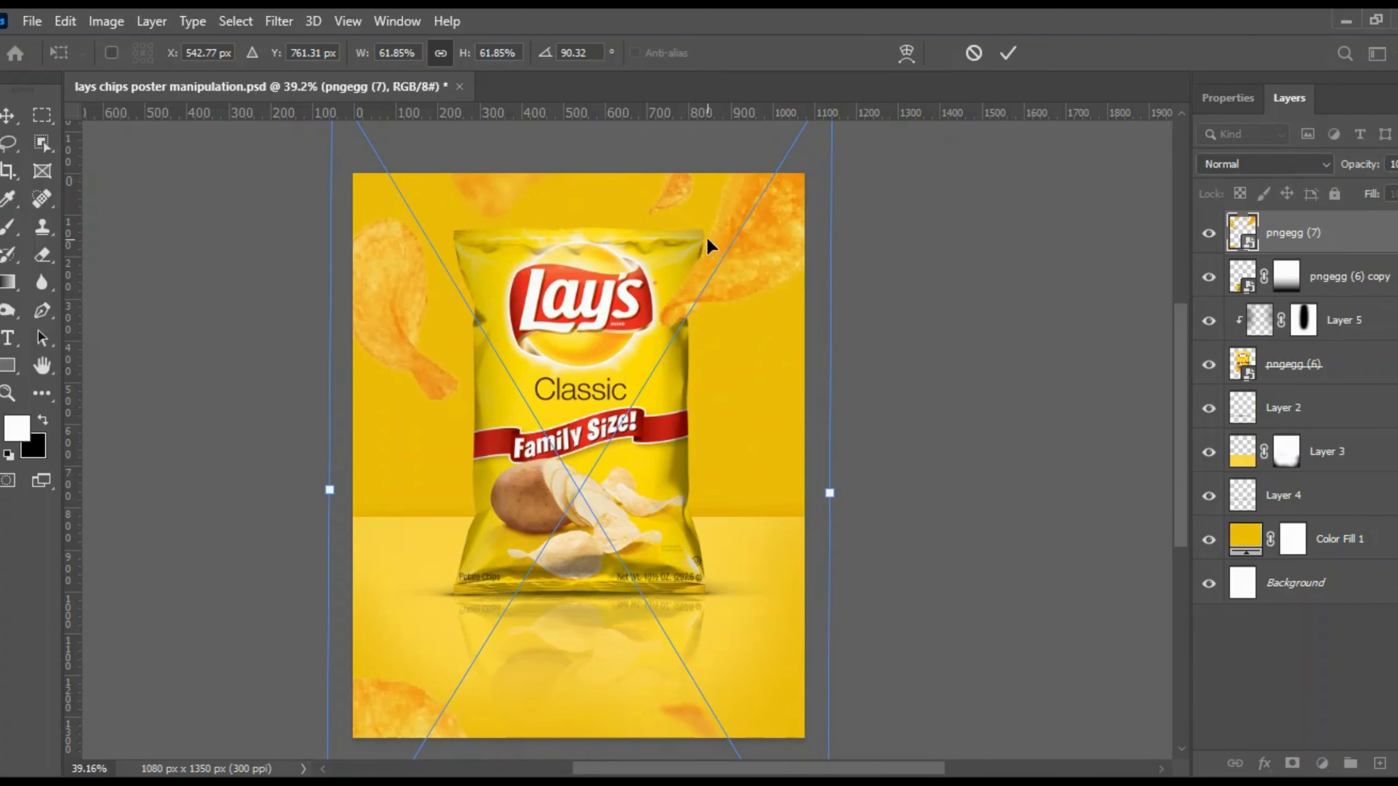
mouse_move(706, 237)
mouse_down()
mouse_move(709, 264)
mouse_move(706, 238)
mouse_up()
drag(824, 488, 861, 493)
drag(633, 359, 685, 340)
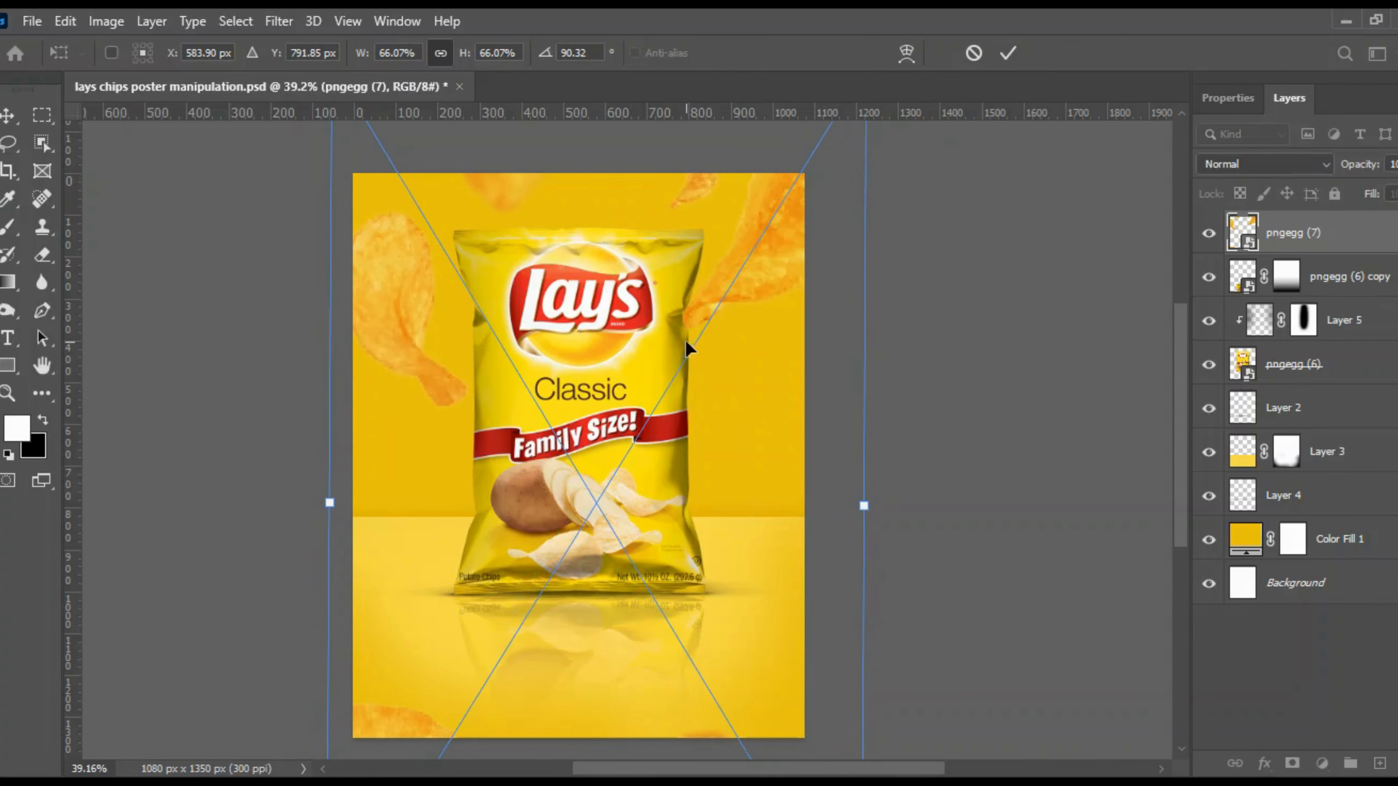
click(1008, 52)
Slightly reduce the opacity of the bag's shading on Layer 5
scroll(532, 384, up, 1)
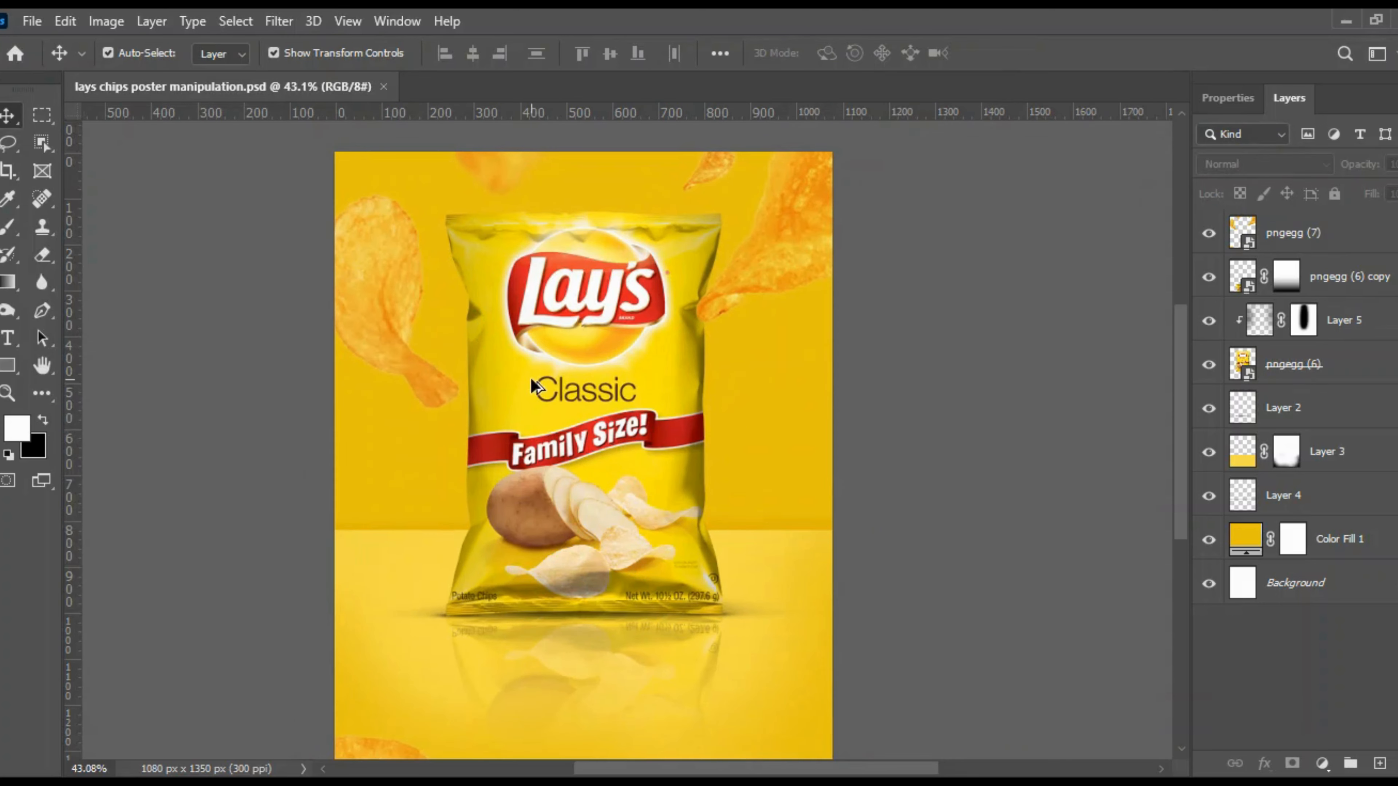
click(1372, 327)
drag(1368, 165, 1353, 167)
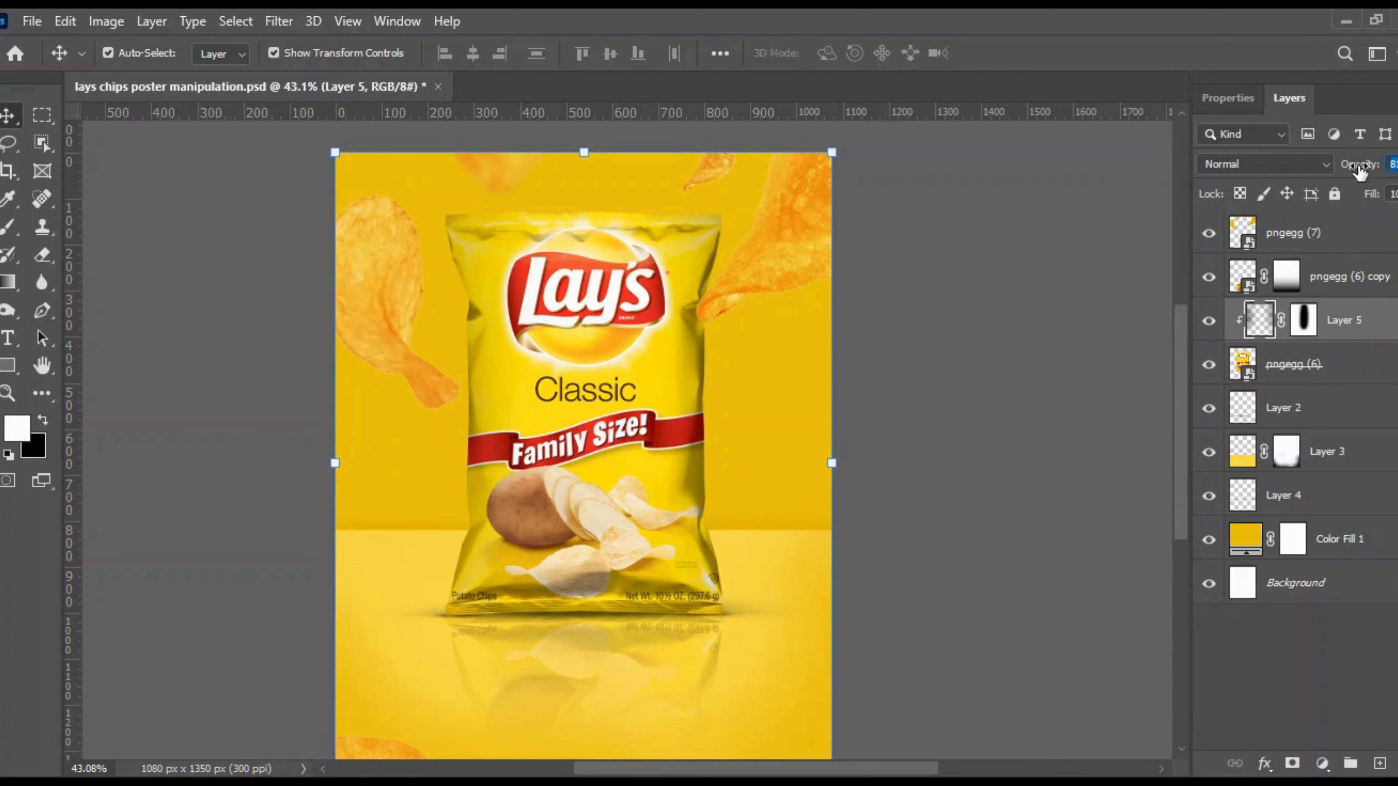
Enlarge the pngegg (7) chips image to 69.13%, move it slightly down, and save the document
click(777, 235)
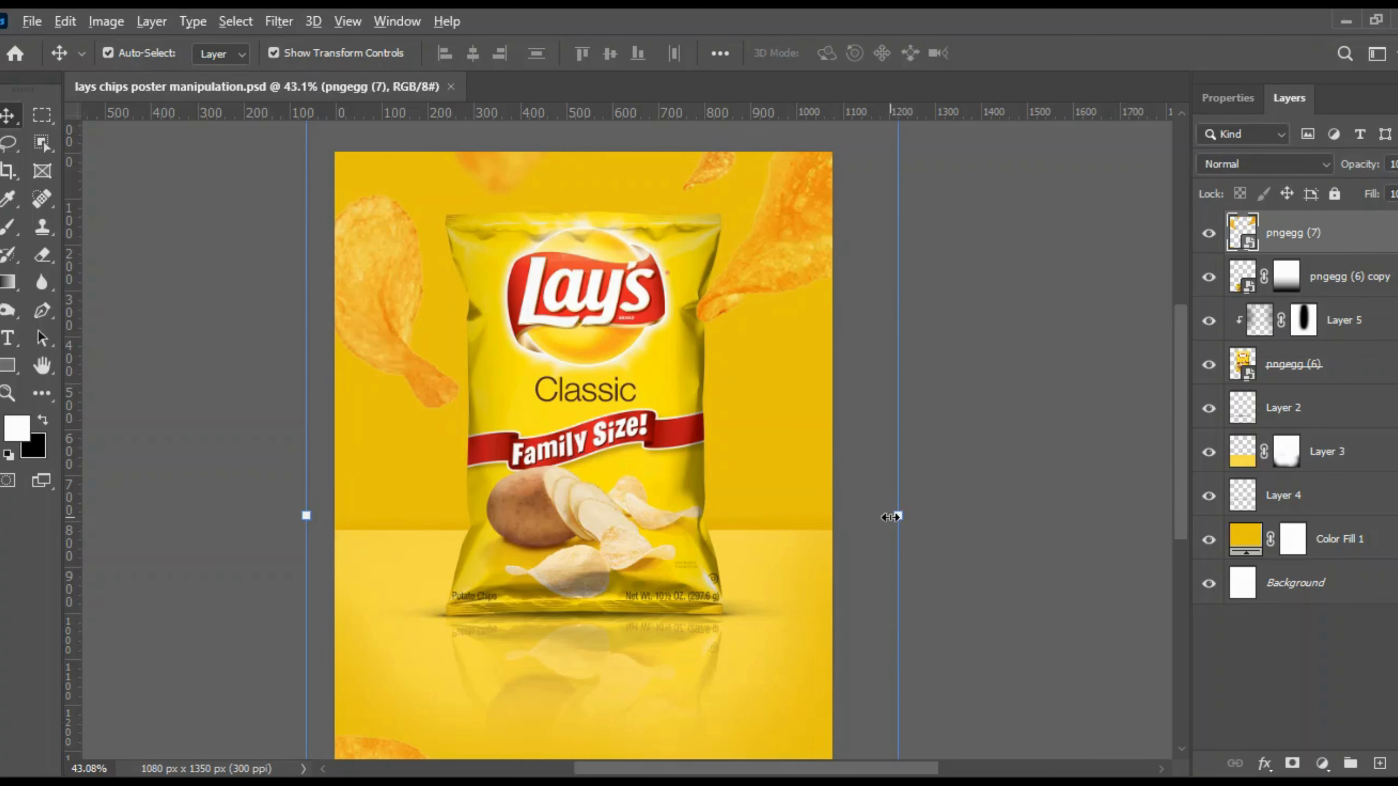
drag(896, 514, 905, 515)
drag(786, 217, 783, 233)
key(Return)
key(ctrl+s)
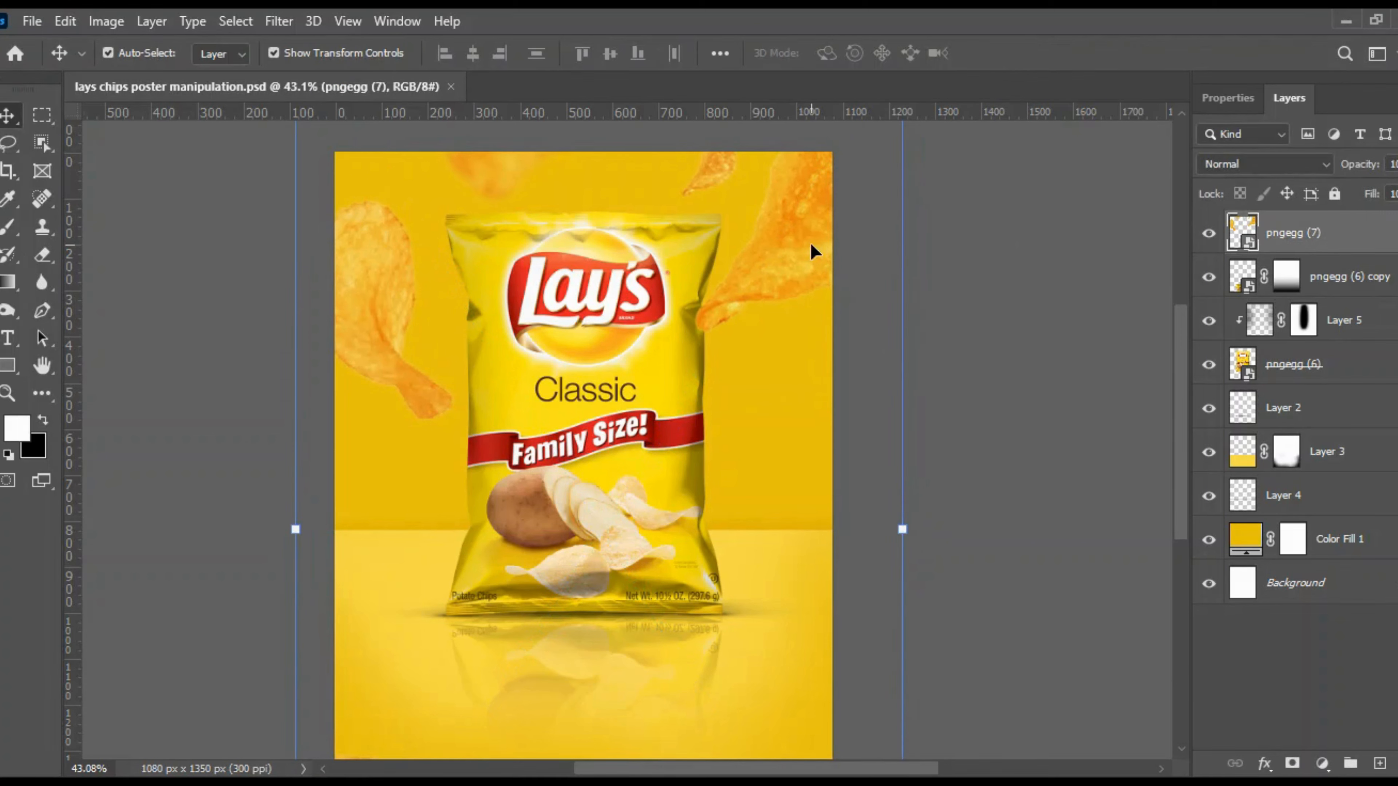
Scale the chips image up to 70.52% and place its centre at X 578.95 px, Y 824 px, leaving the layer selected
scroll(655, 291, down, 2)
key(ctrl+t)
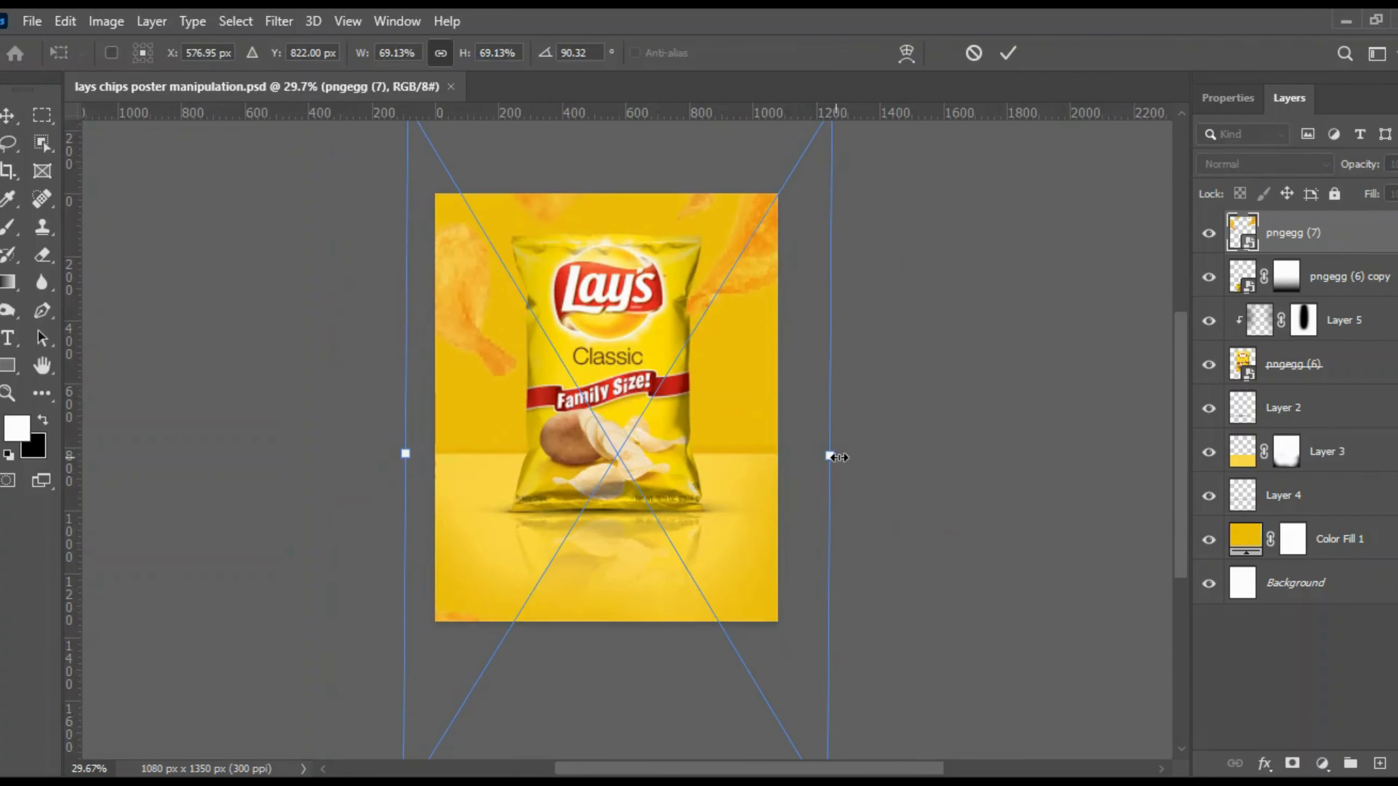
drag(737, 205, 742, 274)
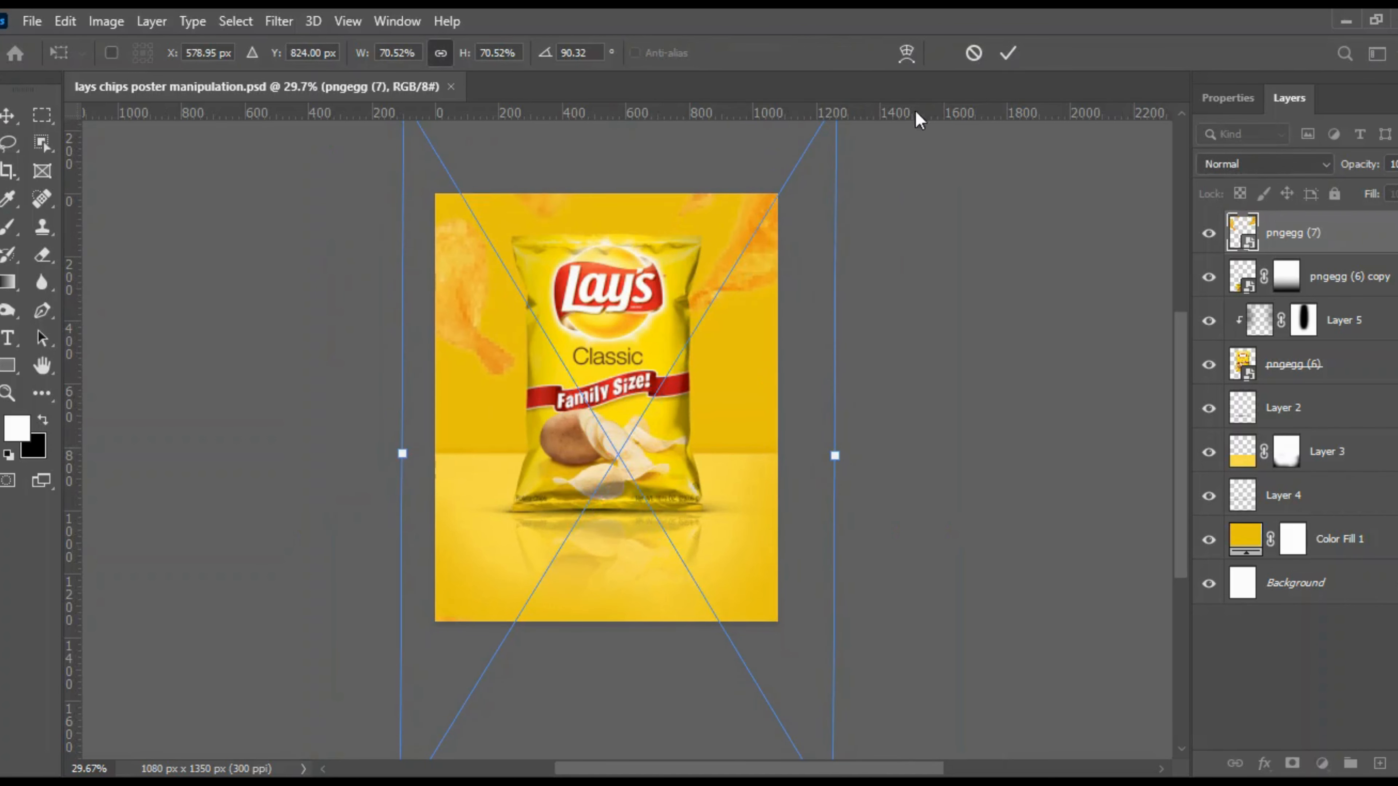
key(Return)
scroll(542, 236, up, 1)
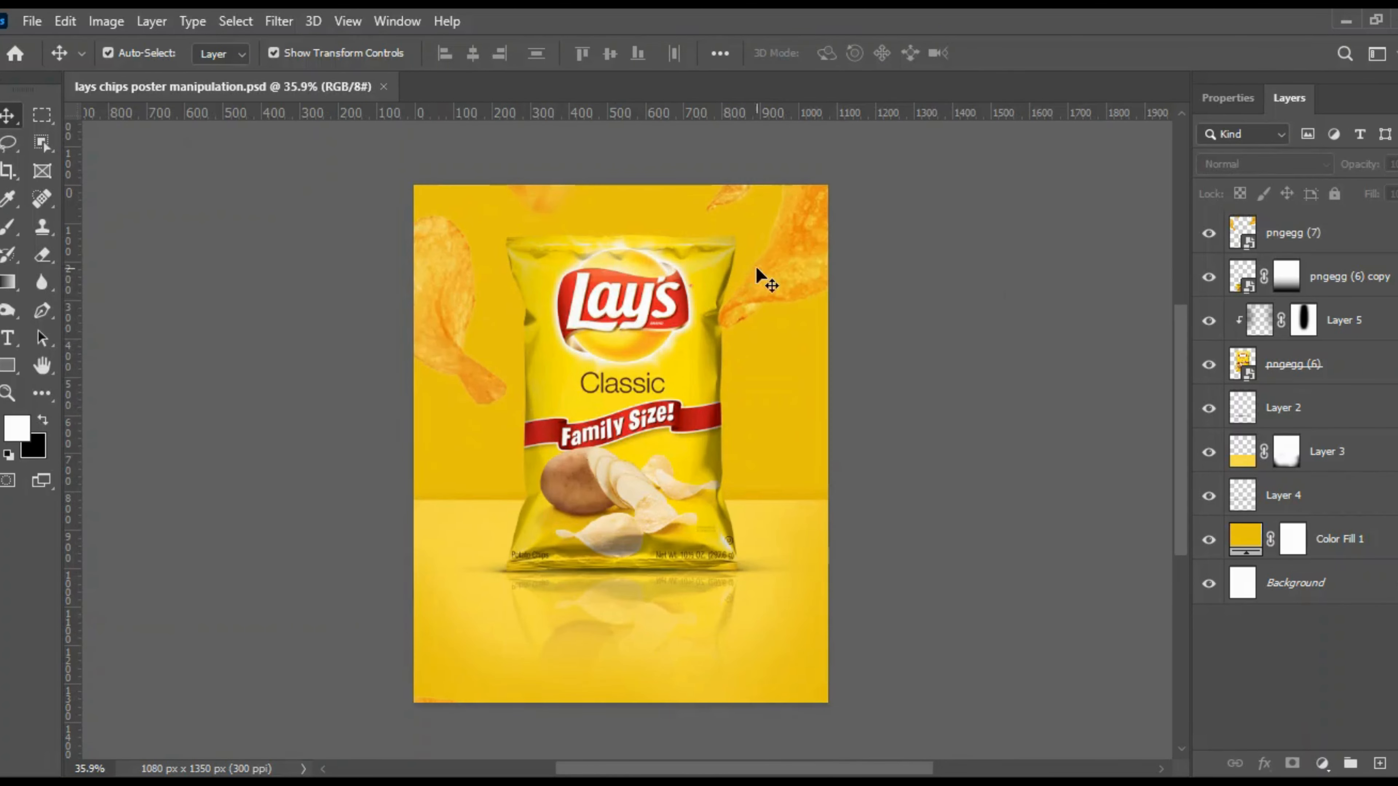
click(765, 280)
scroll(681, 313, up, 1)
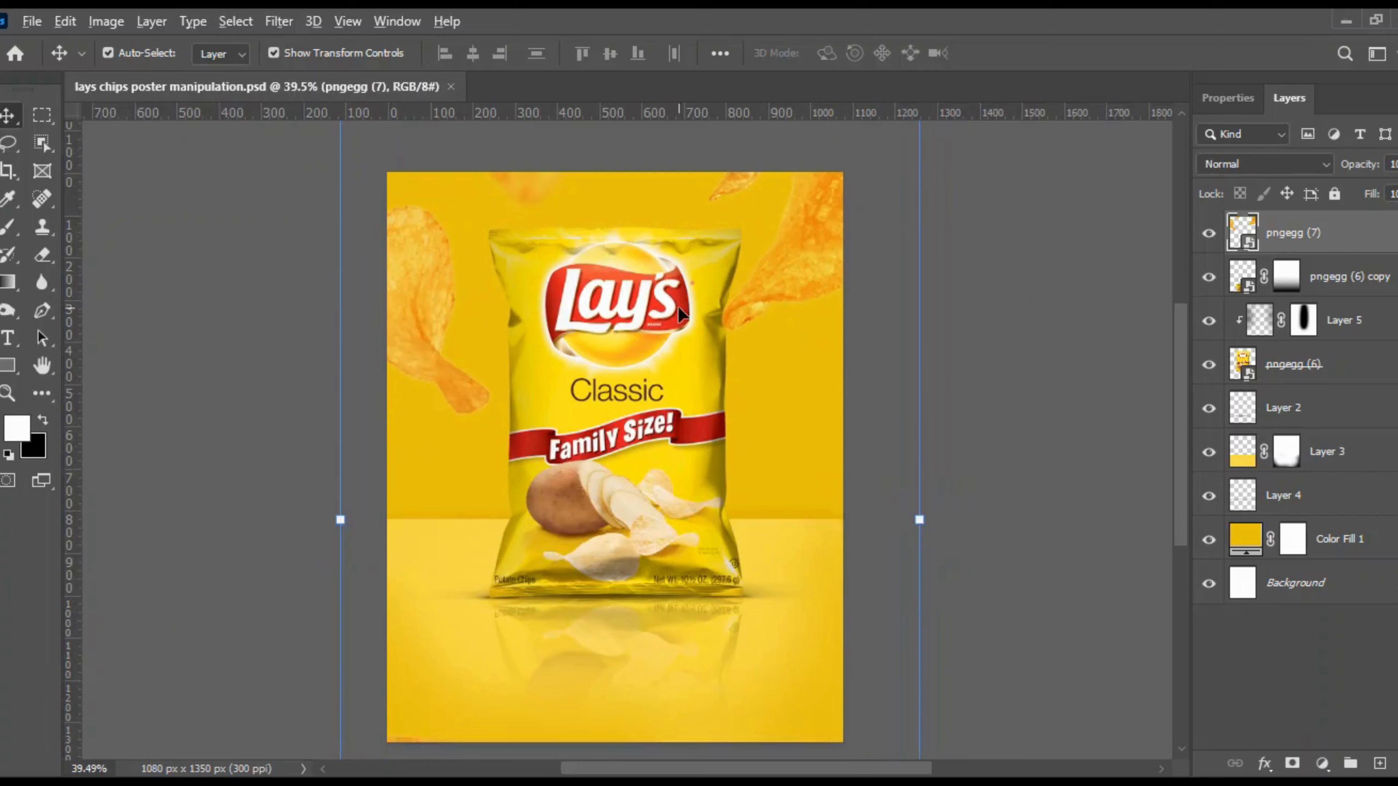
Apply Motion Blur to the pngegg (7) chips image, rotate it to 93.81°, and save the document
scroll(575, 357, down, 1)
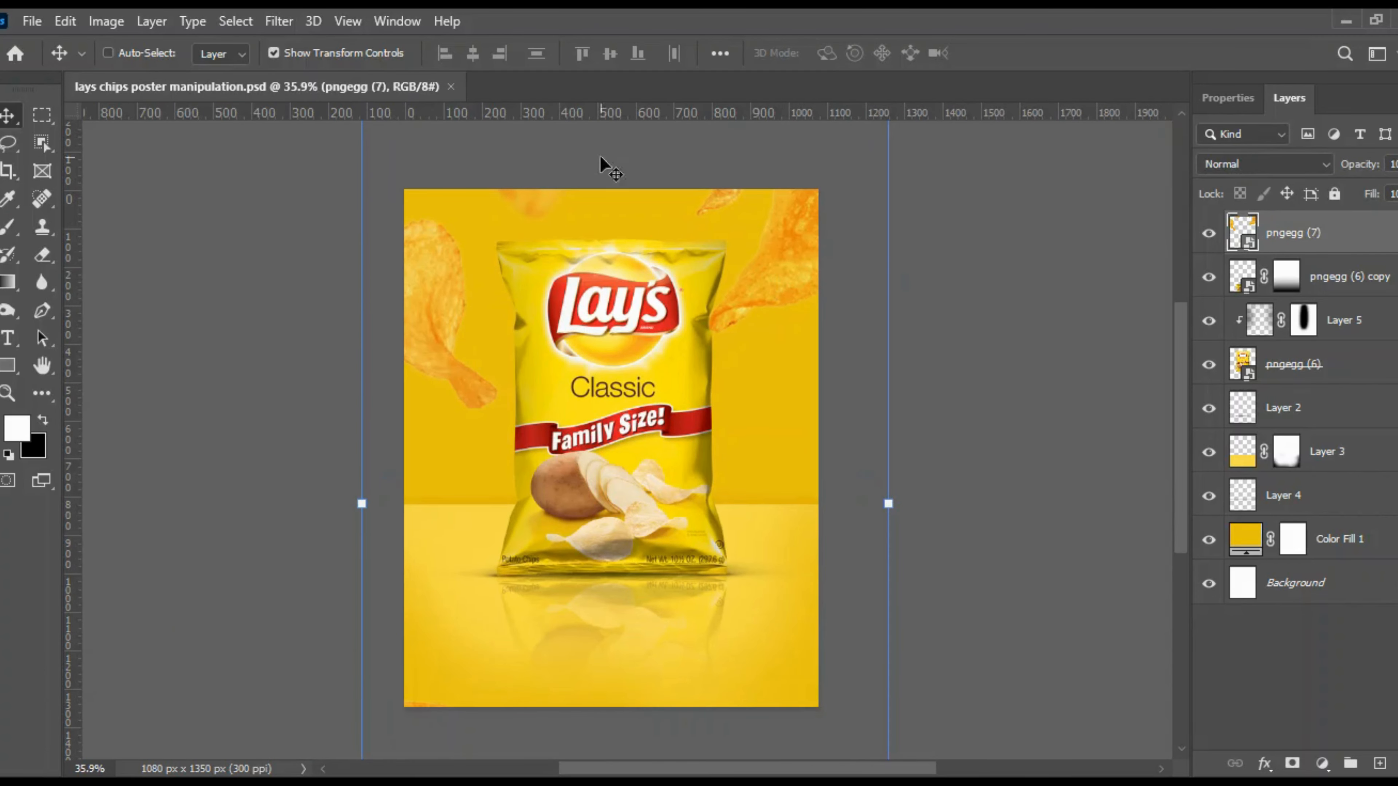
key(space)
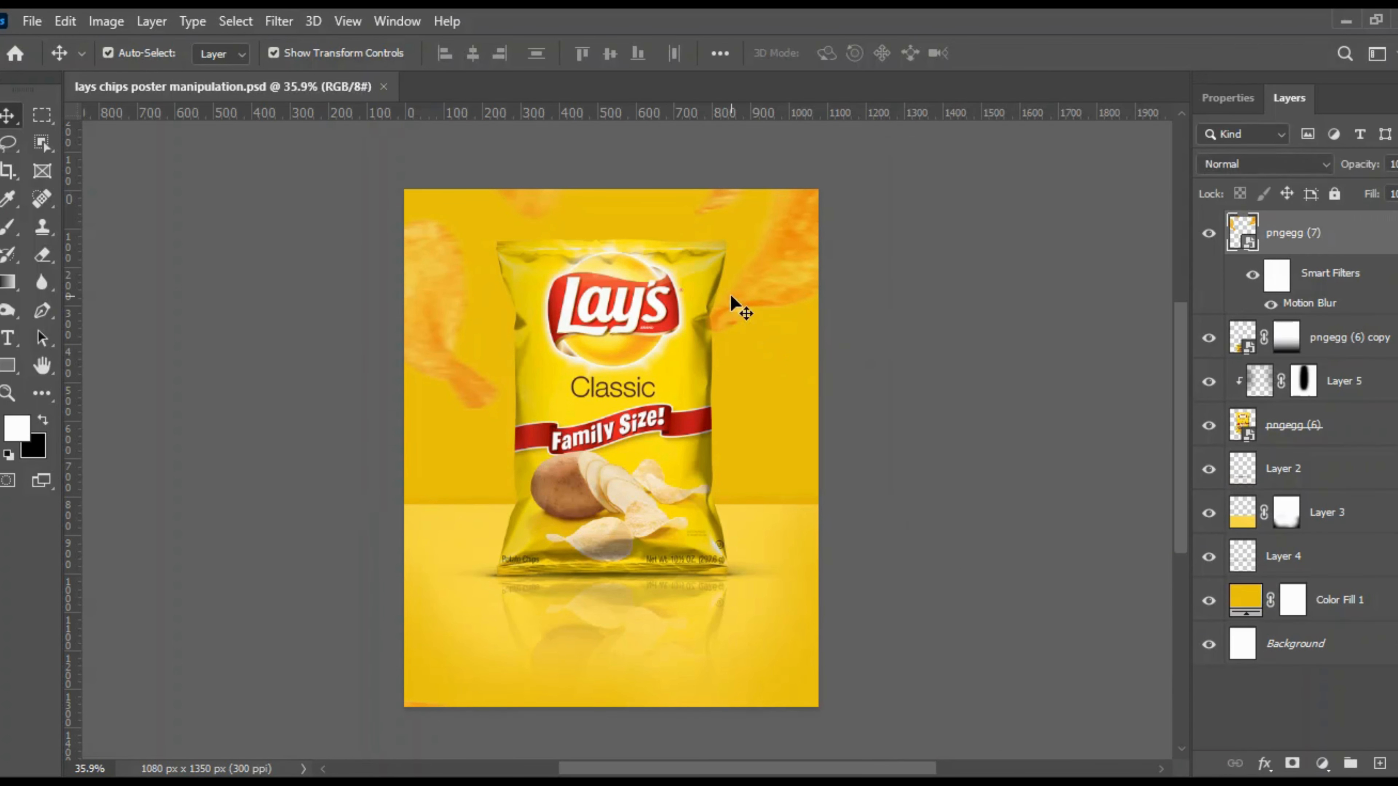
drag(907, 496, 925, 523)
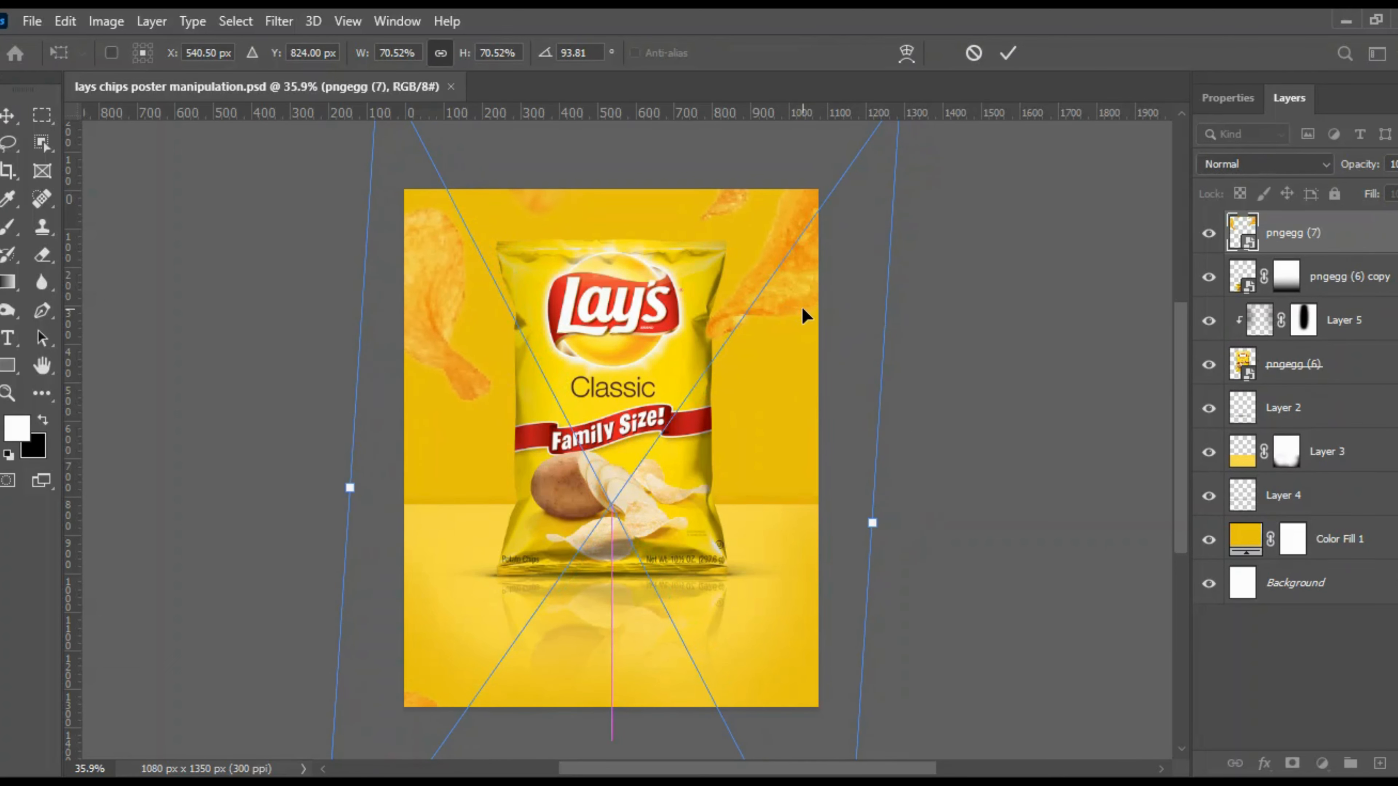
click(1008, 53)
key(ctrl+s)
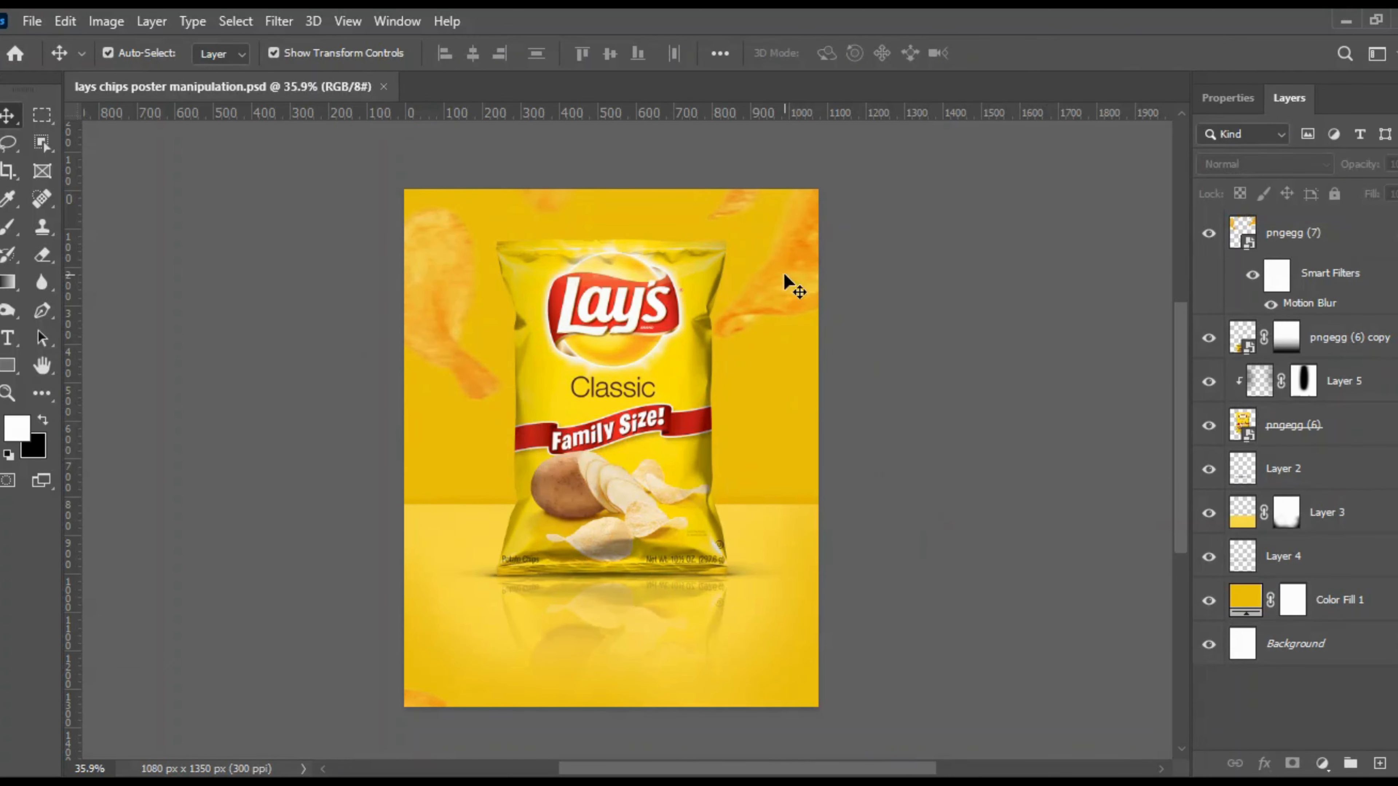
Duplicate the chips layer, scale the copy to 36.16% over the poster's lower-left area, and rasterize it
key(ctrl+j)
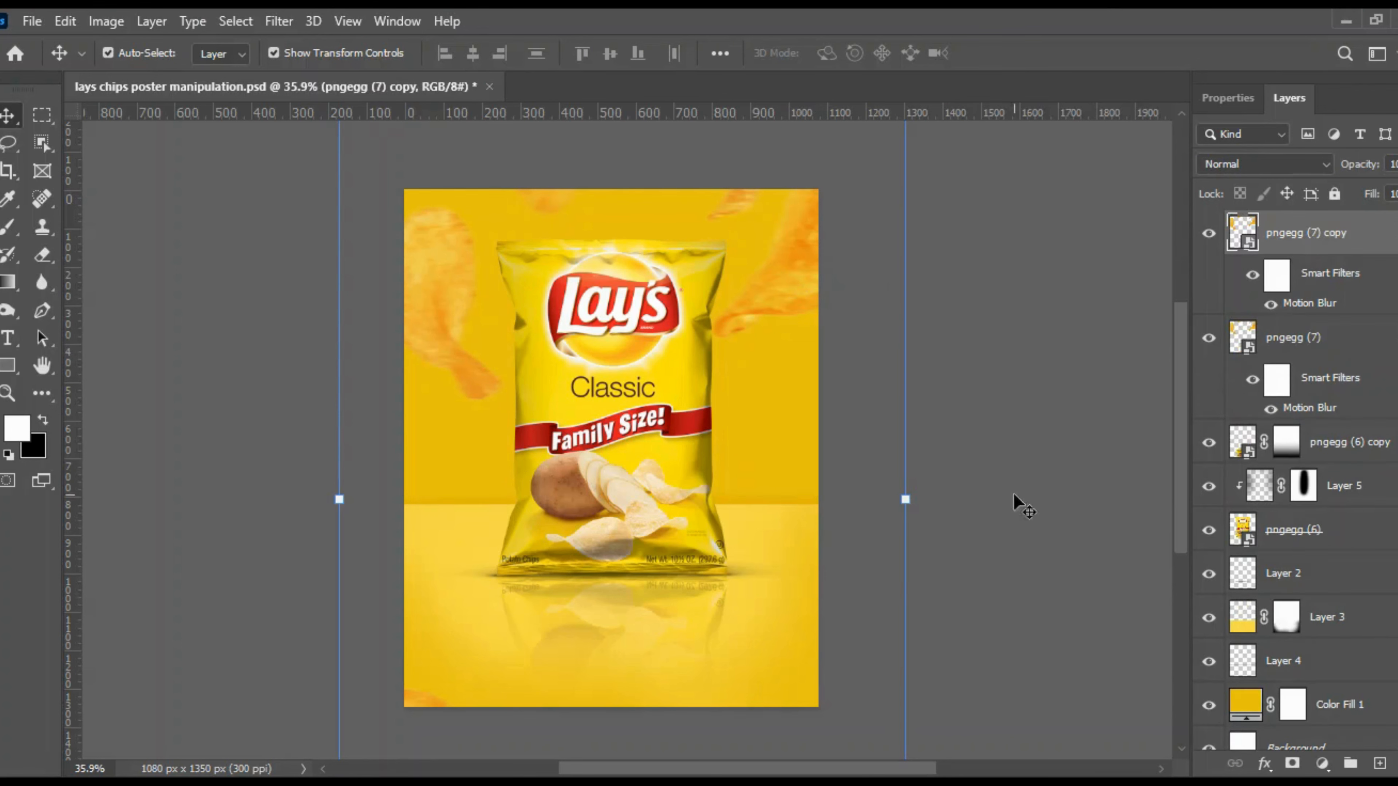
drag(898, 502, 497, 365)
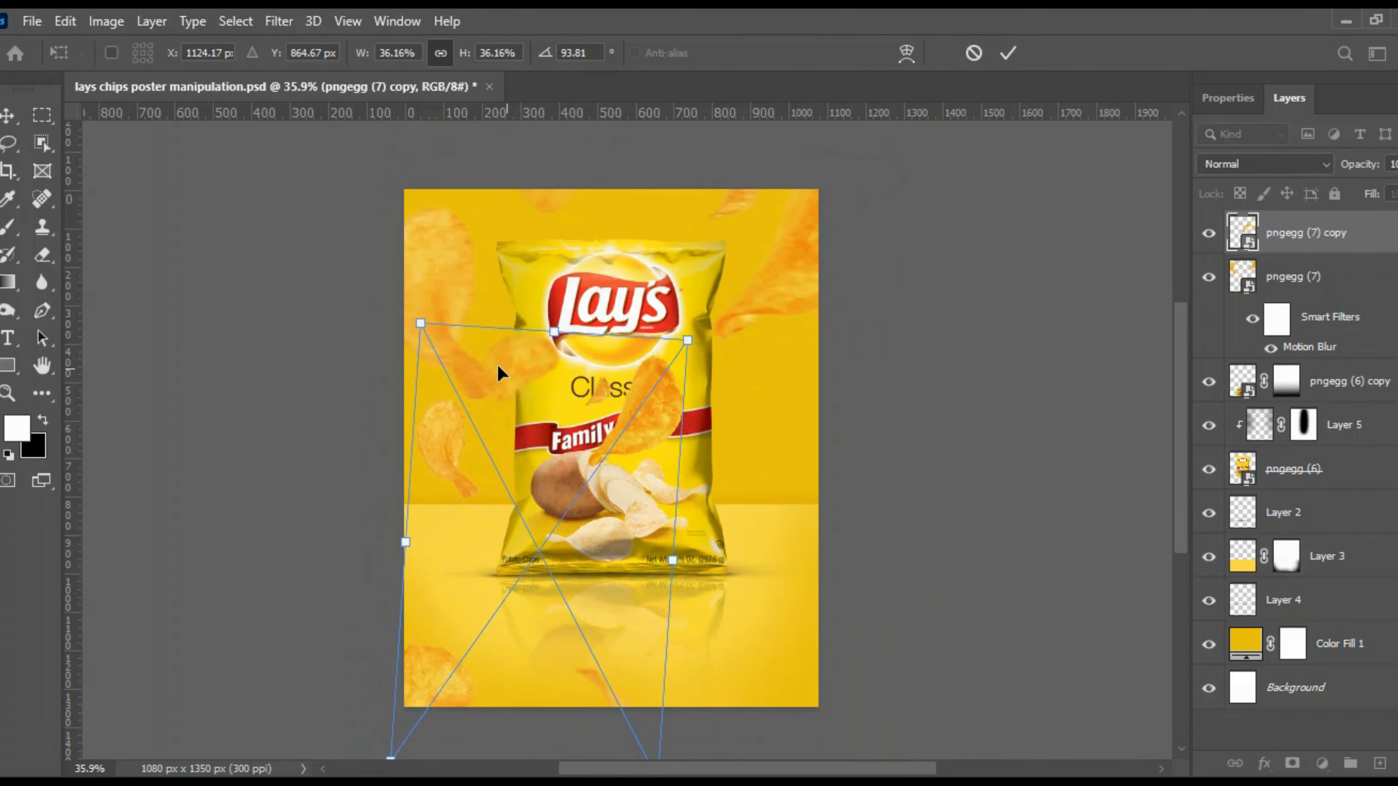
click(1008, 53)
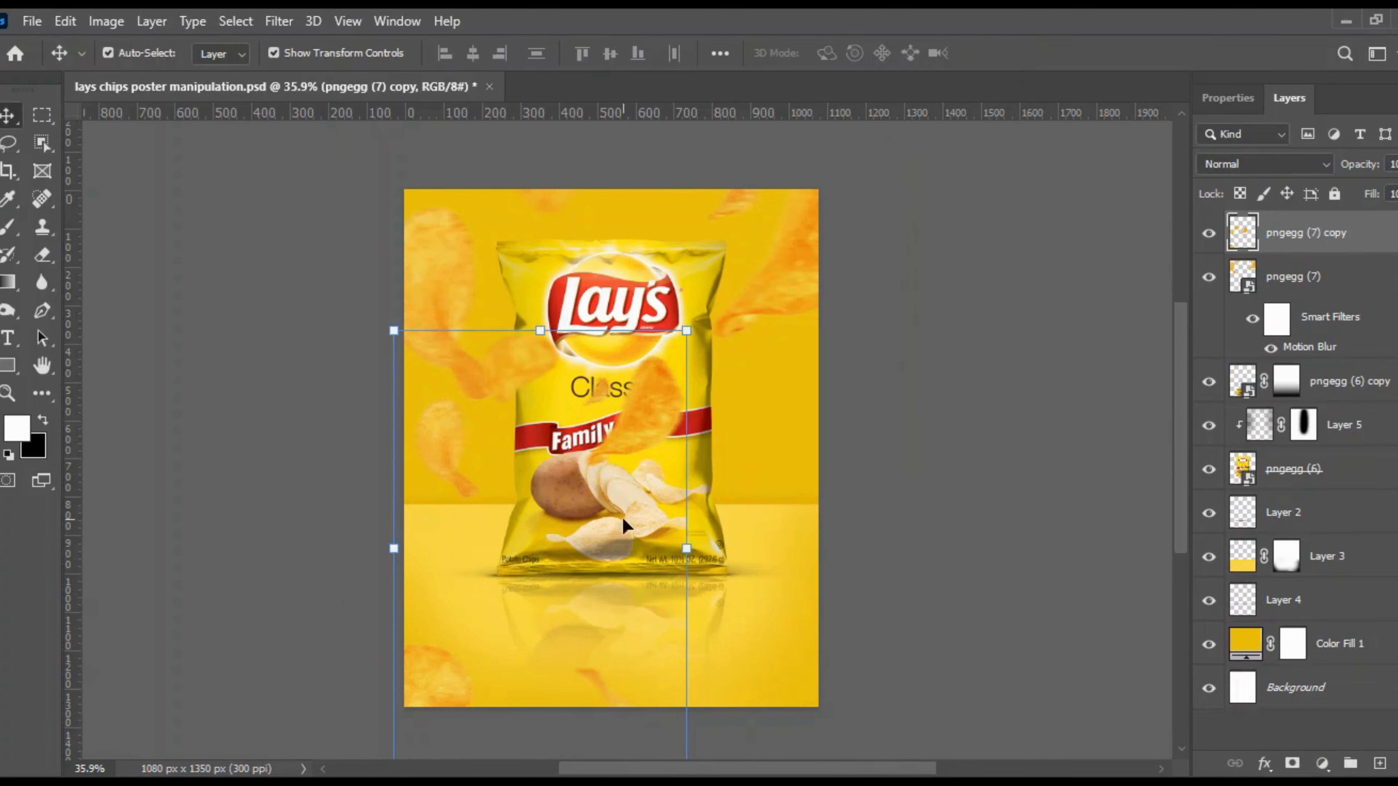
Lasso the copied chips overlapping the bag and the area beside it, and delete them from the copy layer
scroll(541, 463, up, 3)
click(10, 149)
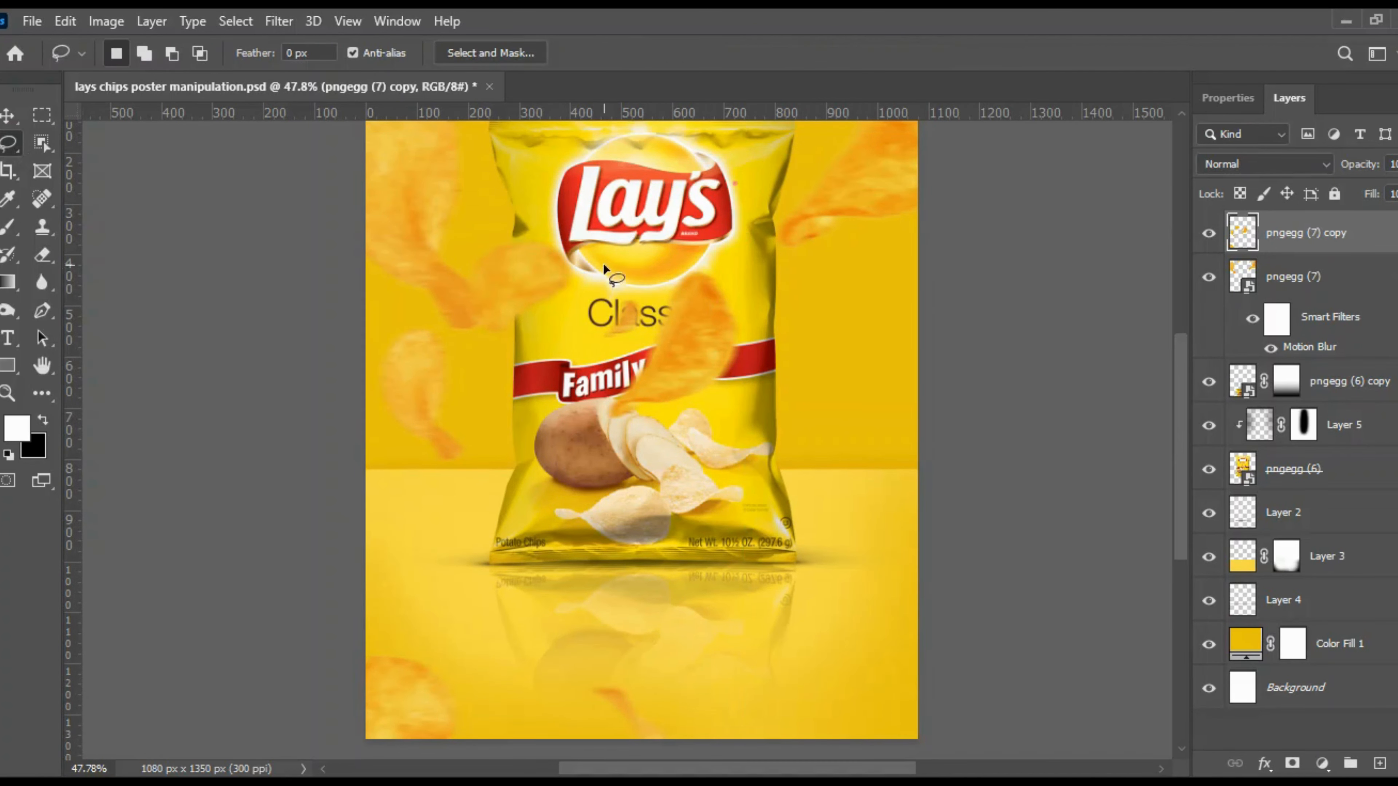
mouse_move(593, 215)
mouse_down()
mouse_move(366, 258)
mouse_move(362, 472)
mouse_move(677, 517)
mouse_move(778, 388)
mouse_move(740, 267)
mouse_up()
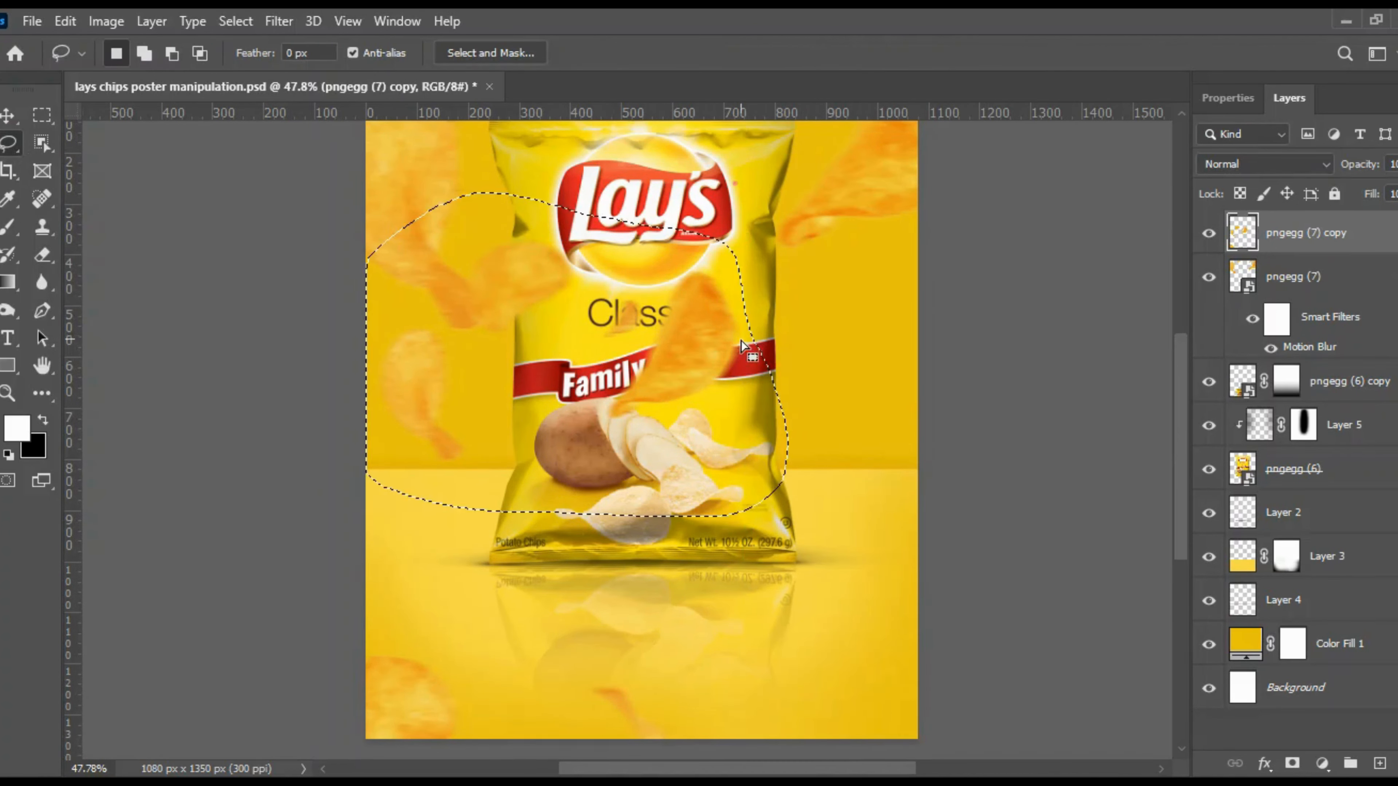
key(Delete)
key(ctrl+d)
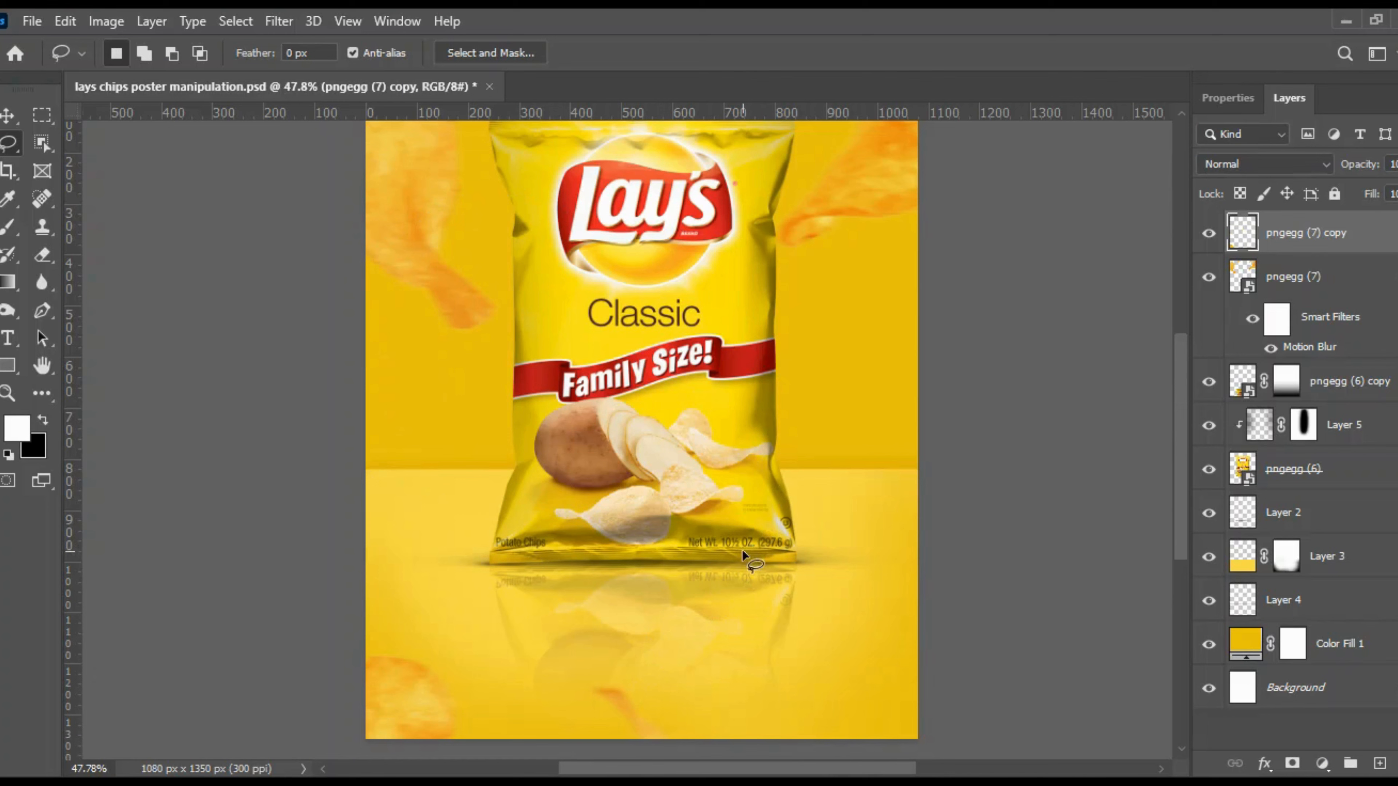
Delete the small chip fragment beneath the bag's reflection from the pngegg (7) copy layer and save the document
key(v)
scroll(908, 468, down, 3)
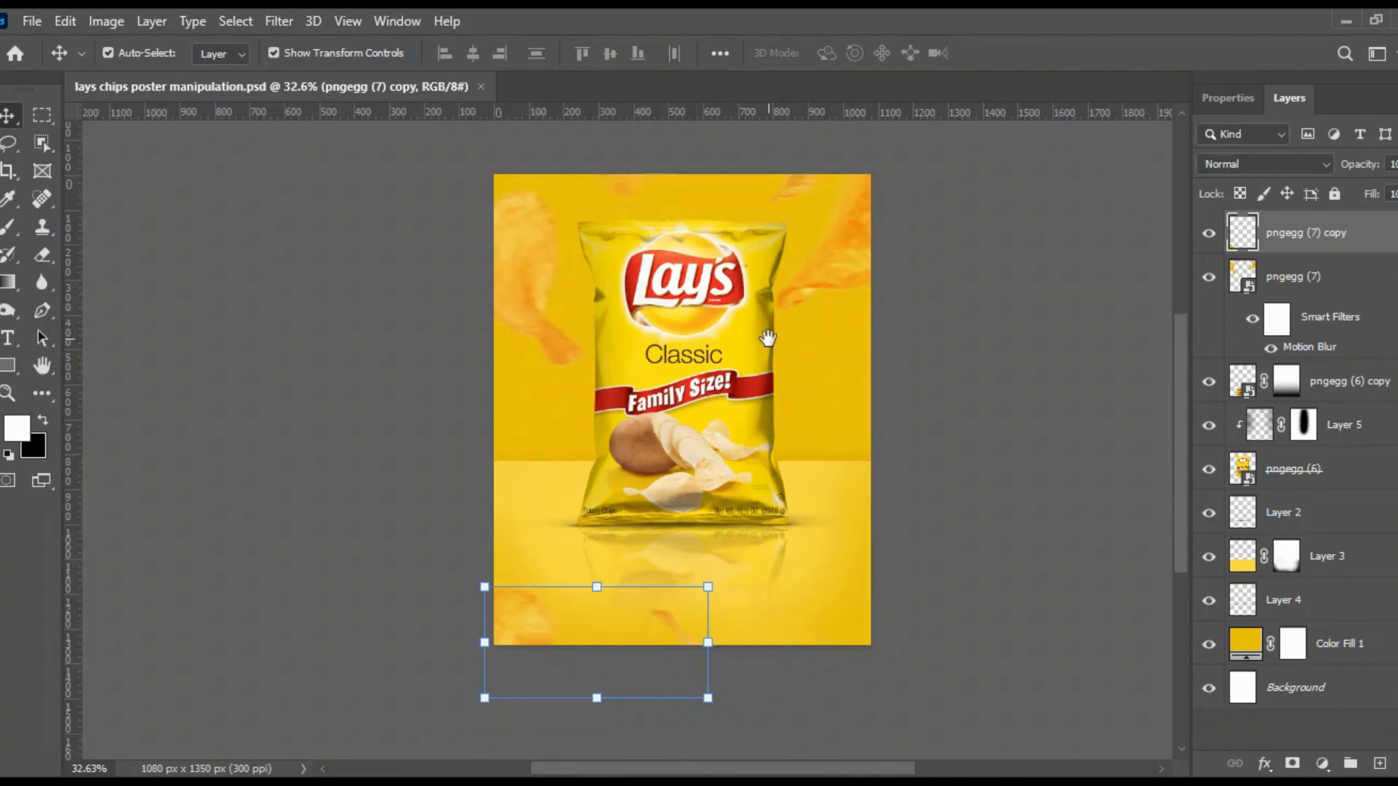
key(l)
scroll(608, 594, up, 3)
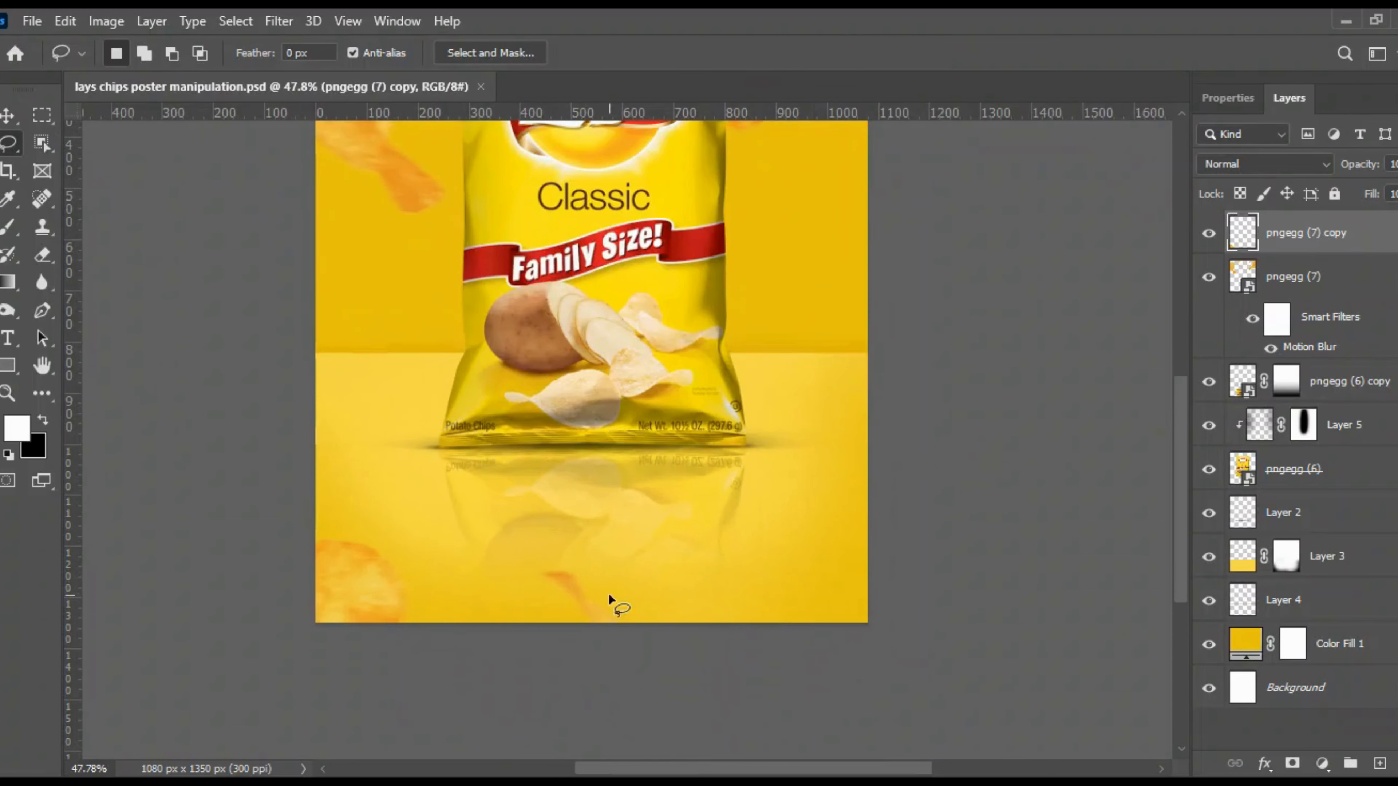
mouse_move(605, 504)
mouse_down()
mouse_move(688, 772)
mouse_move(670, 535)
mouse_up()
key(Delete)
key(ctrl+d)
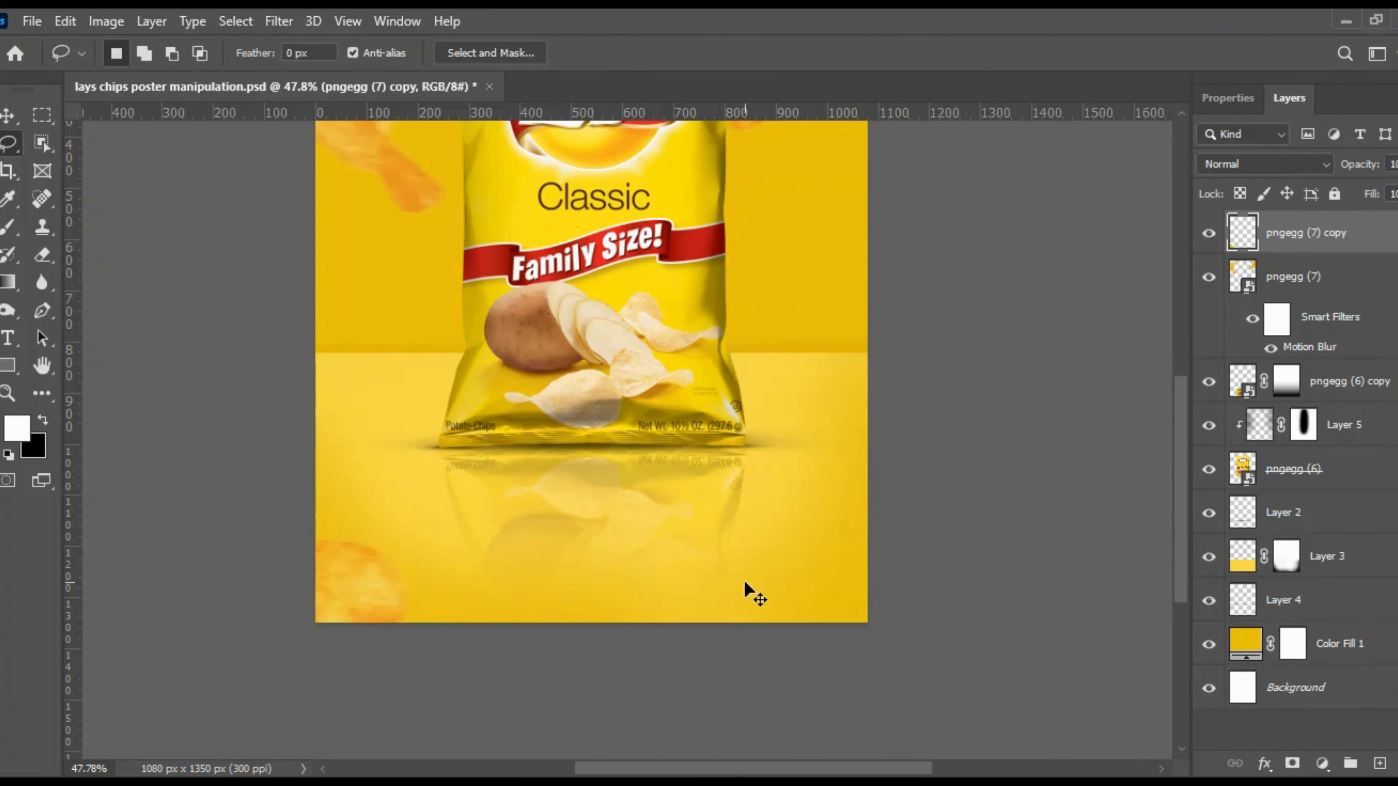
scroll(744, 580, up, 3)
key(ctrl+s)
click(8, 116)
scroll(500, 519, down, 3)
click(871, 380)
scroll(462, 458, up, 2)
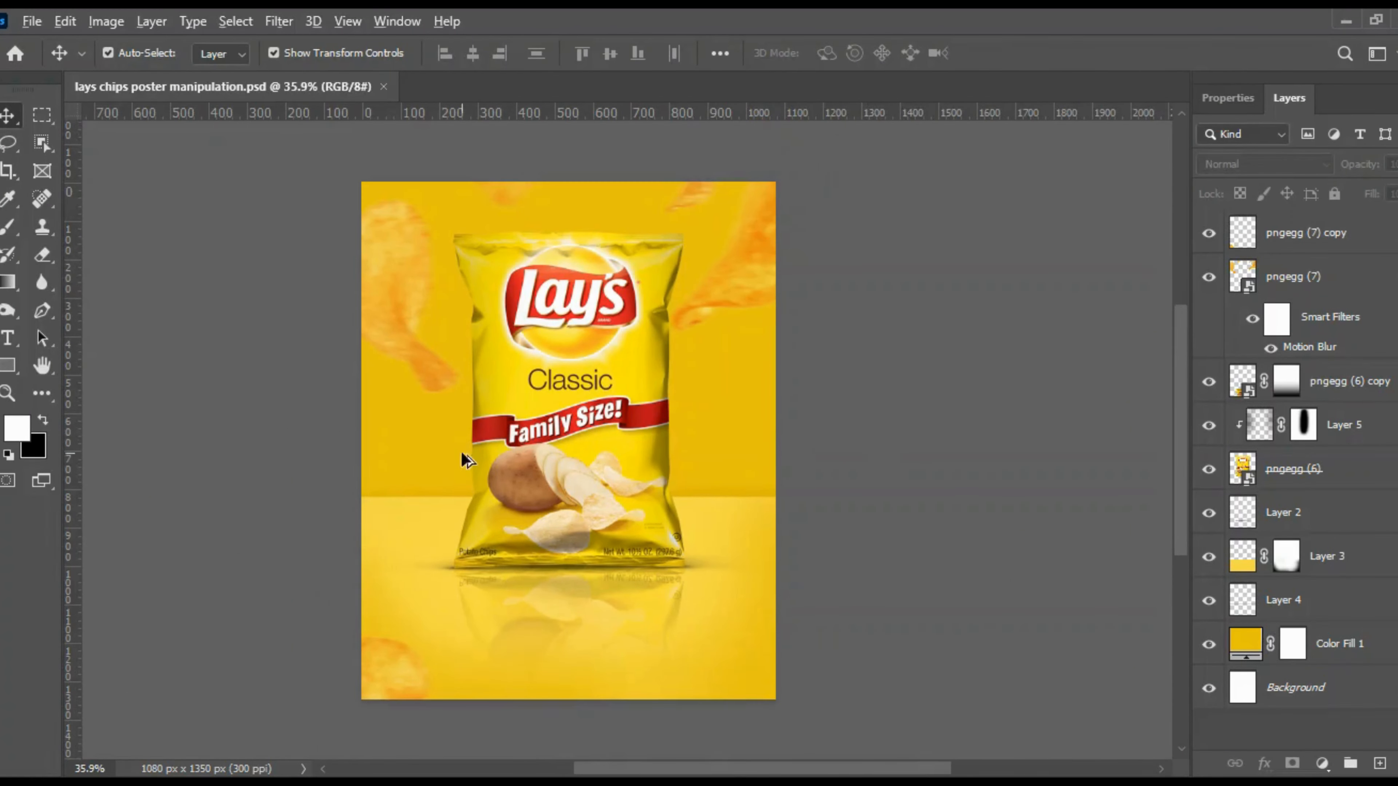
Duplicate the chip in the poster's lower-left corner, place the copy over the bag's lower-right edge, and save the document
scroll(462, 458, up, 1)
drag(657, 383, 628, 391)
drag(368, 714, 680, 500)
click(874, 387)
key(ctrl+s)
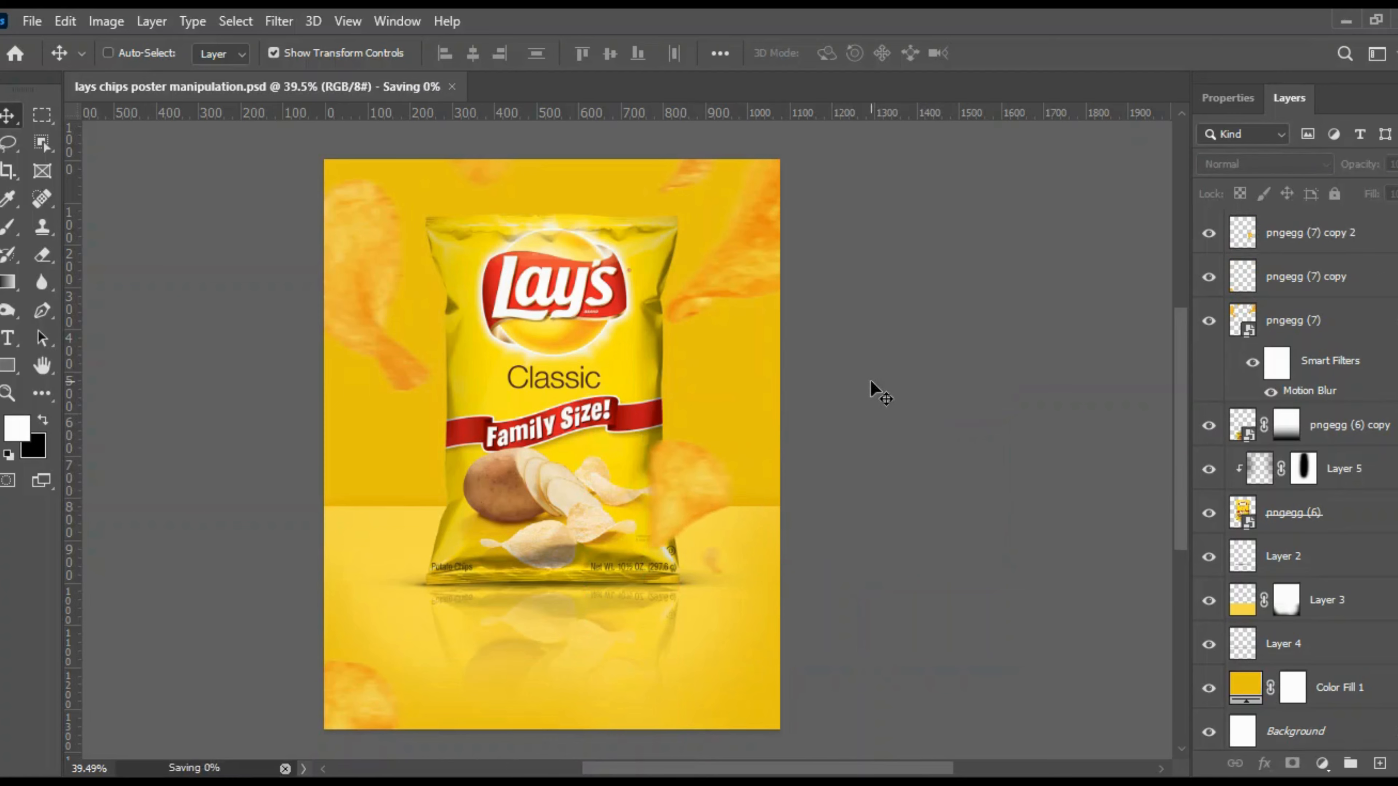
Remove the stray fragment beside the duplicated chip on pngegg (7) copy 2 and save the document
scroll(681, 507, up, 2)
scroll(681, 507, up, 2)
click(702, 459)
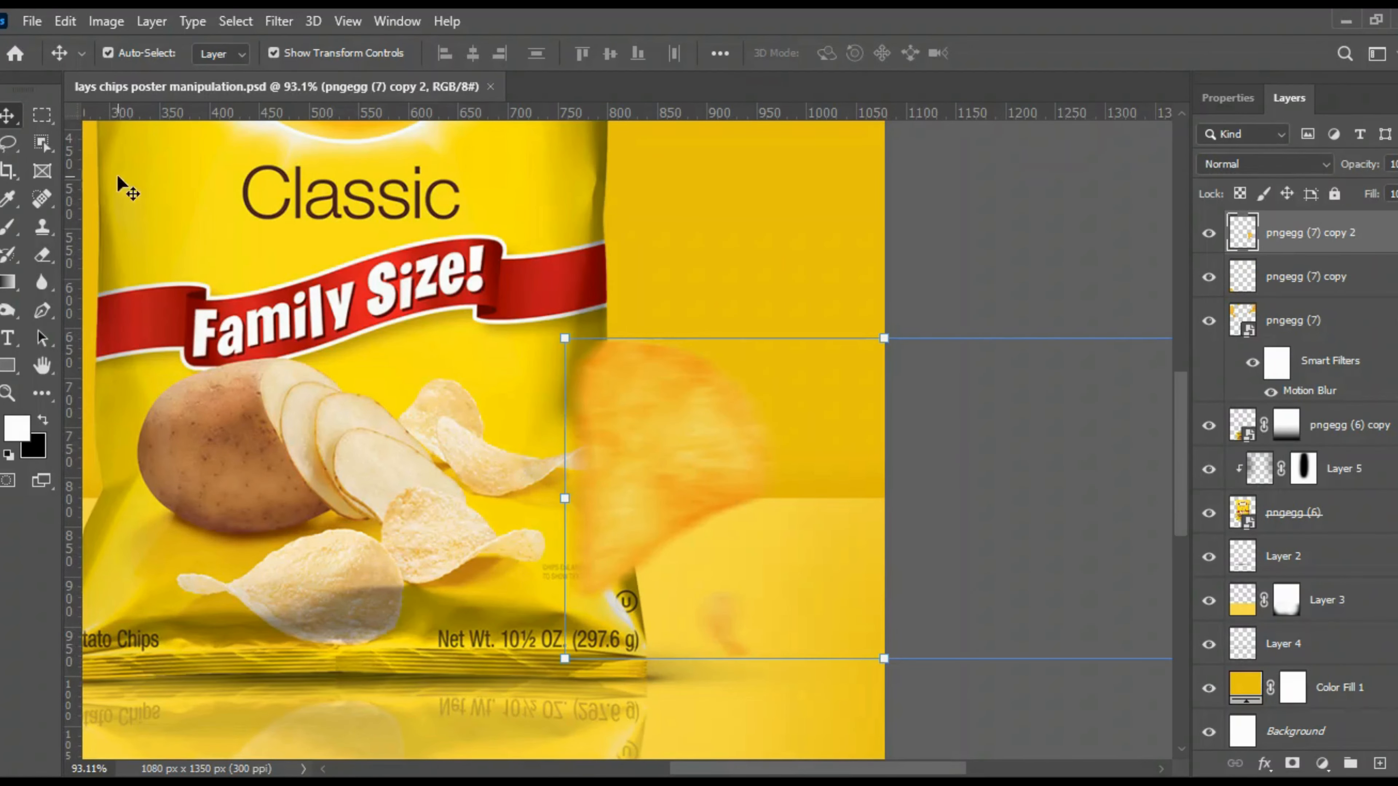
click(8, 142)
scroll(742, 584, down, 3)
mouse_move(744, 486)
mouse_down()
mouse_move(633, 521)
mouse_move(759, 608)
mouse_move(743, 484)
mouse_up()
key(Delete)
key(ctrl+d)
scroll(591, 546, down, 6)
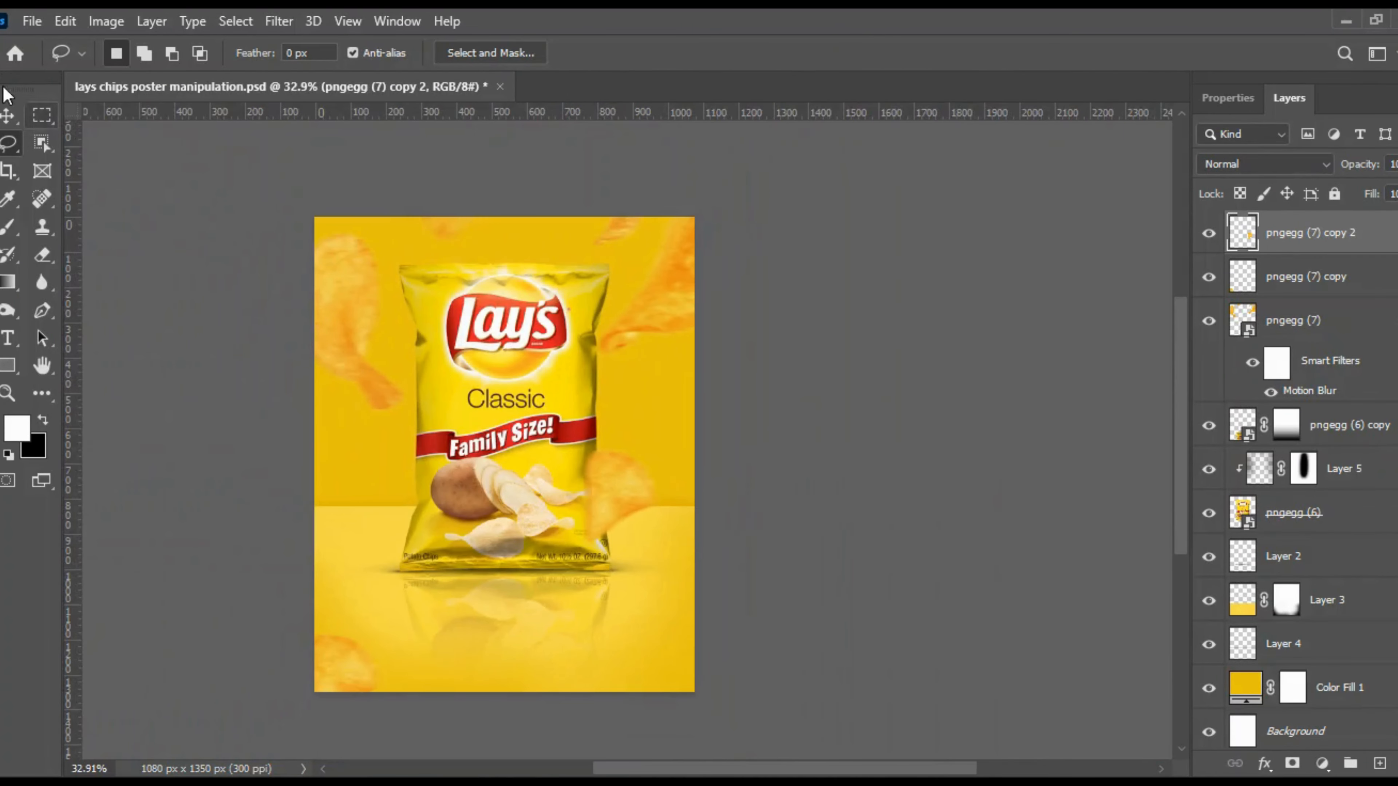
click(7, 116)
click(368, 199)
scroll(375, 195, up, 2)
scroll(379, 210, down, 2)
scroll(456, 413, up, 1)
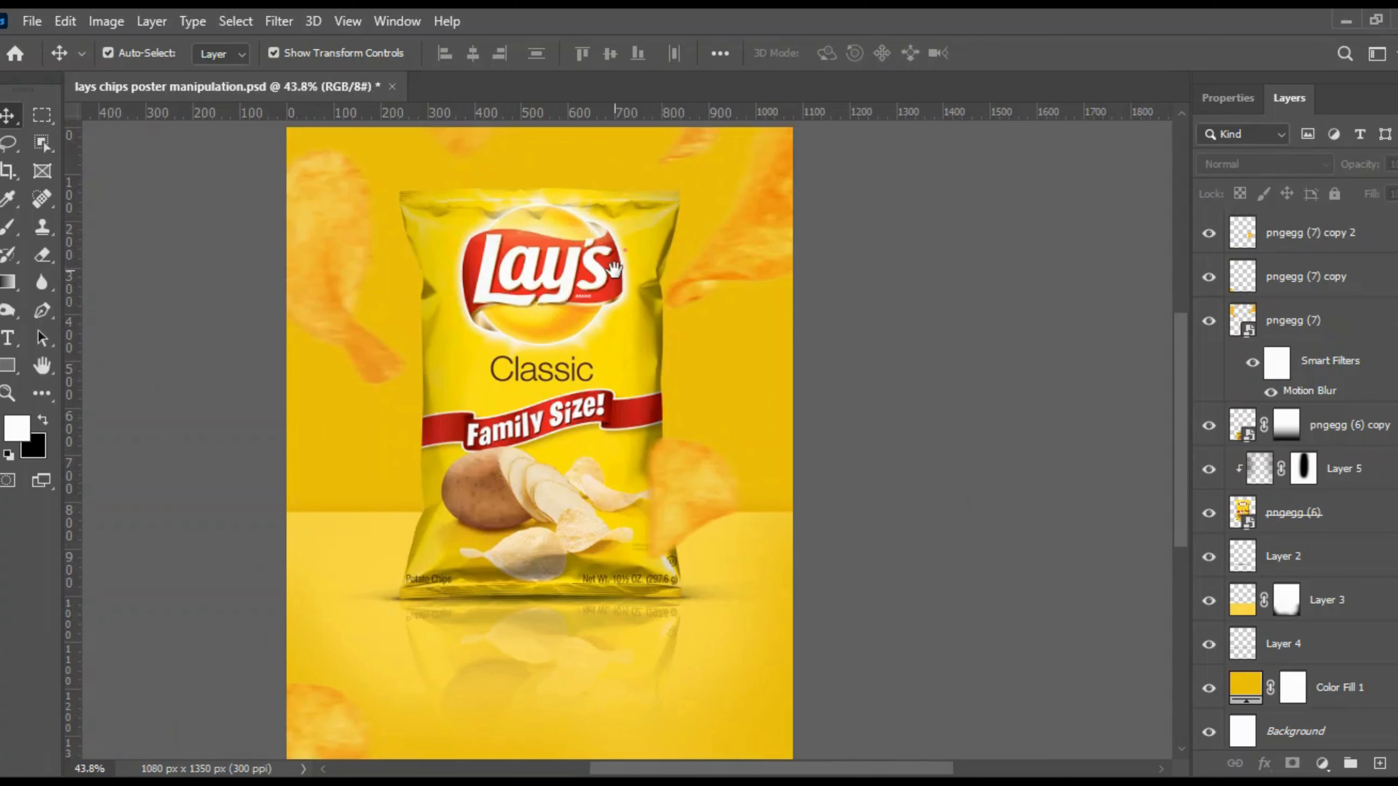
key(ctrl+s)
scroll(695, 427, down, 1)
Rotate the duplicated chip by 37.41° and position it at X 1045.42 px, Y 955 px beside the bag's lower-right edge
drag(694, 487, 688, 441)
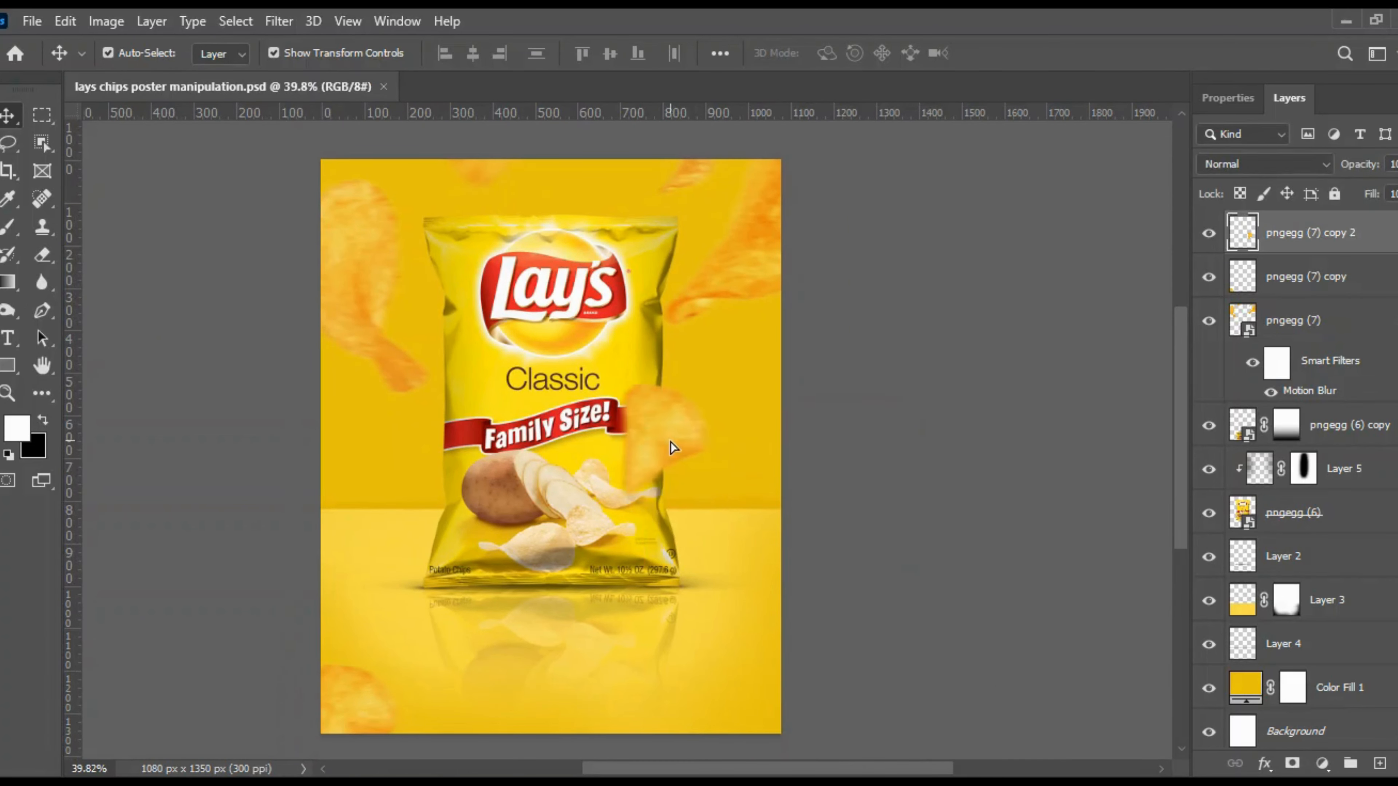
key(ctrl+t)
drag(929, 370, 945, 476)
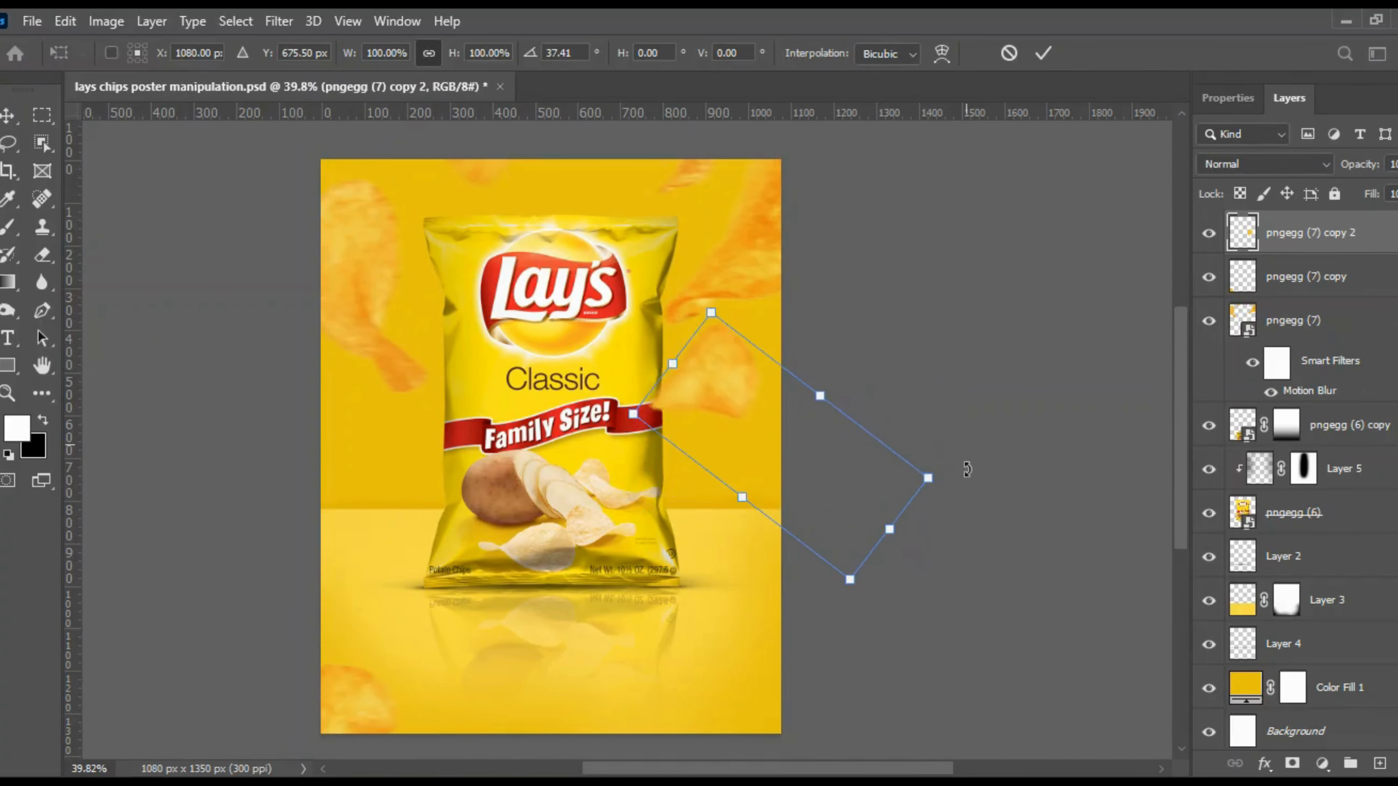
drag(731, 376, 716, 495)
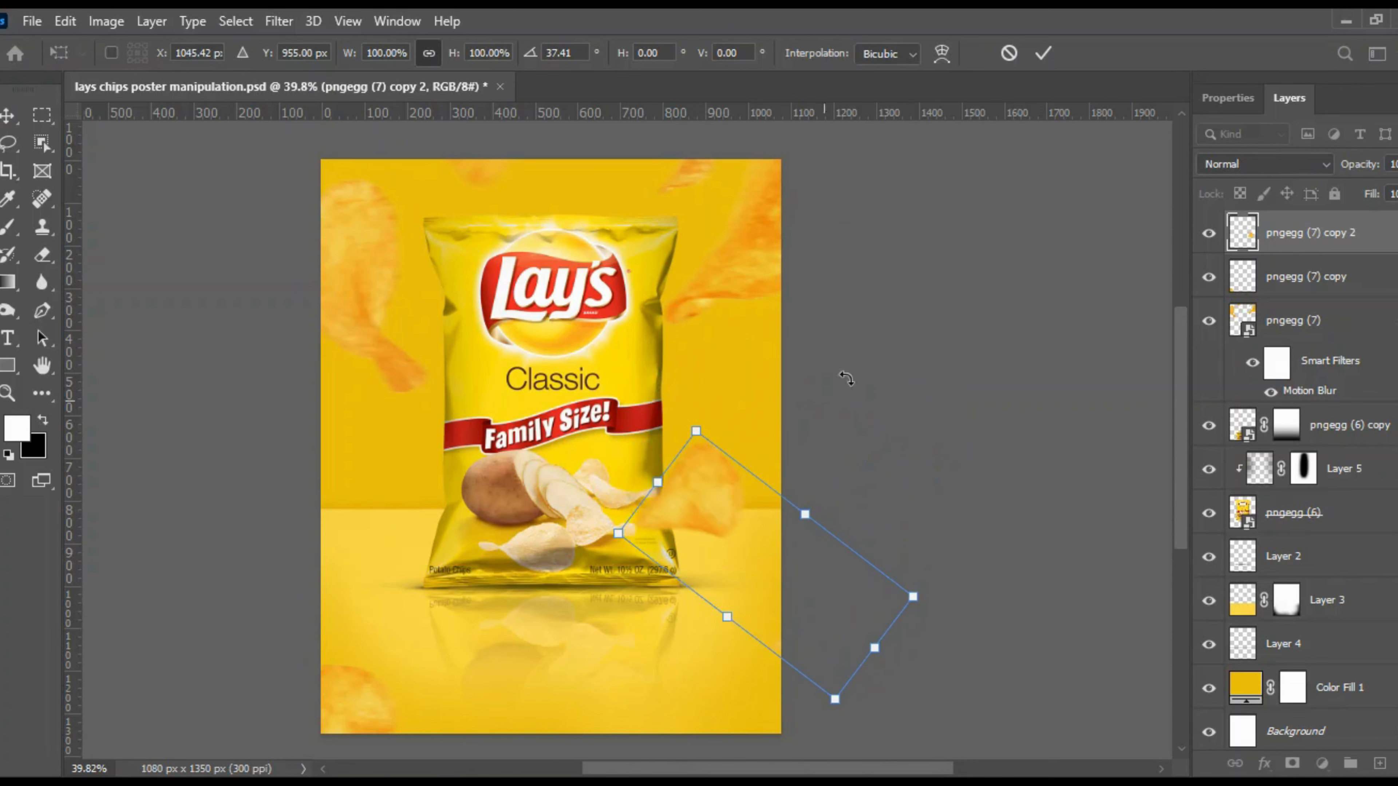
key(Return)
Scale the blurred pngegg (7) chips image to 76.65% and move it to X 569.63 px, Y 887 px
click(723, 253)
click(889, 500)
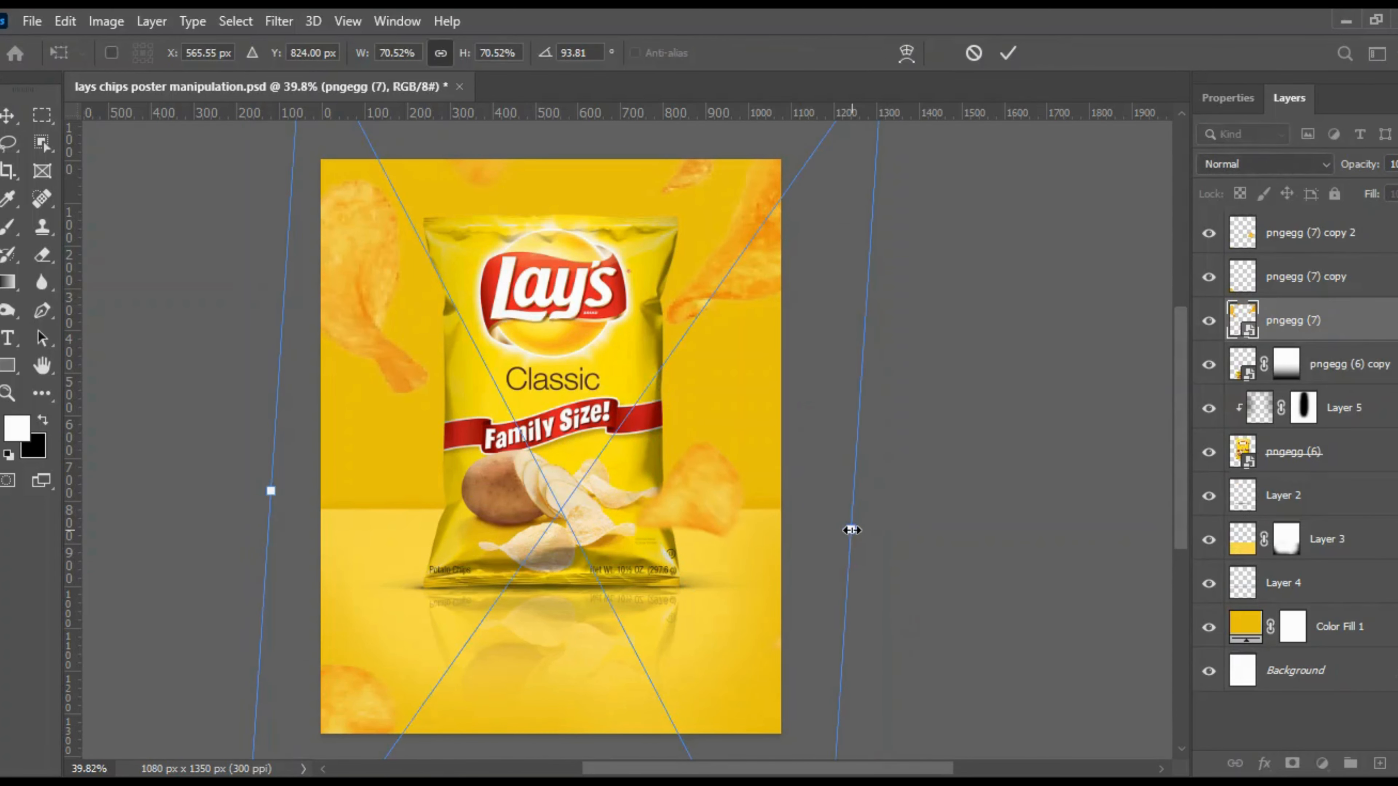
drag(850, 530, 901, 532)
drag(726, 259, 708, 284)
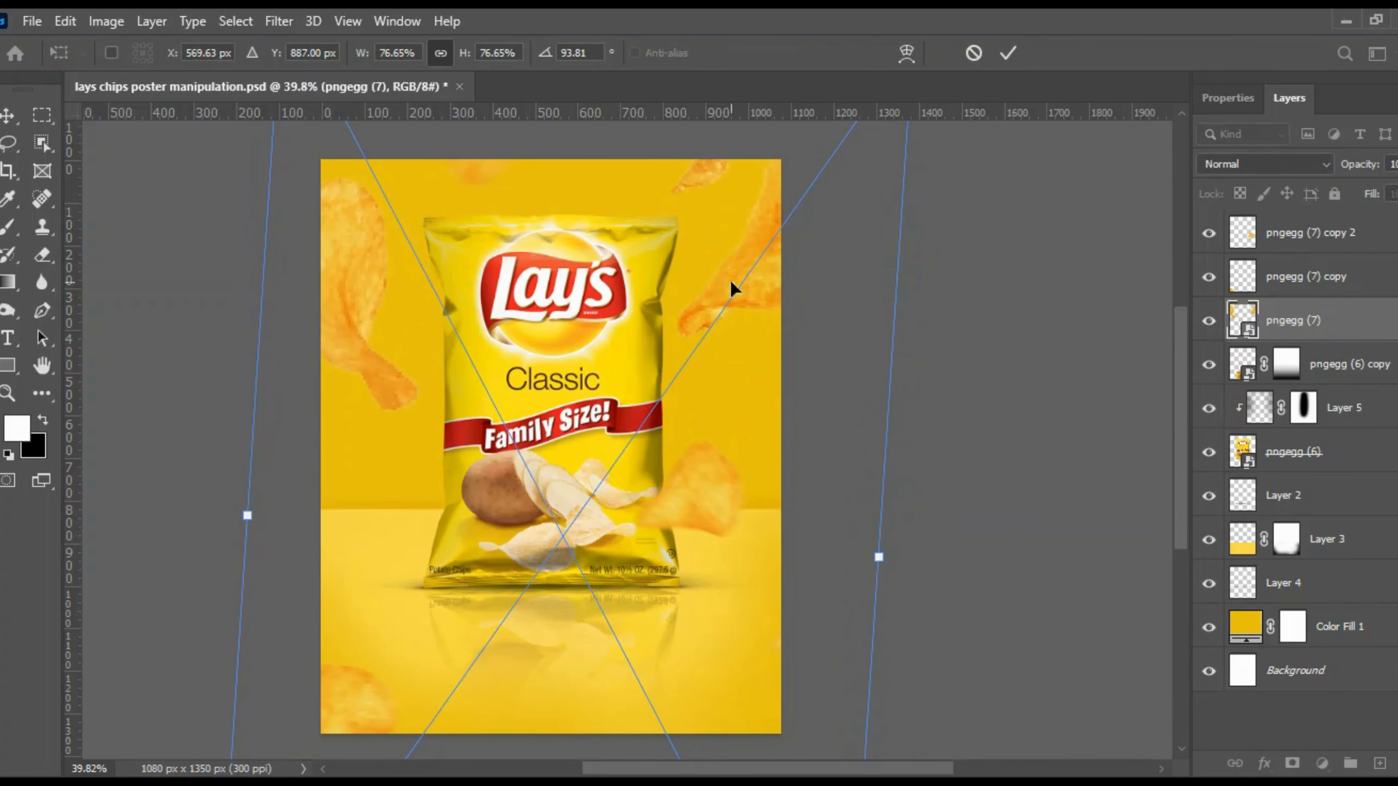
click(1008, 53)
scroll(605, 324, up, 1)
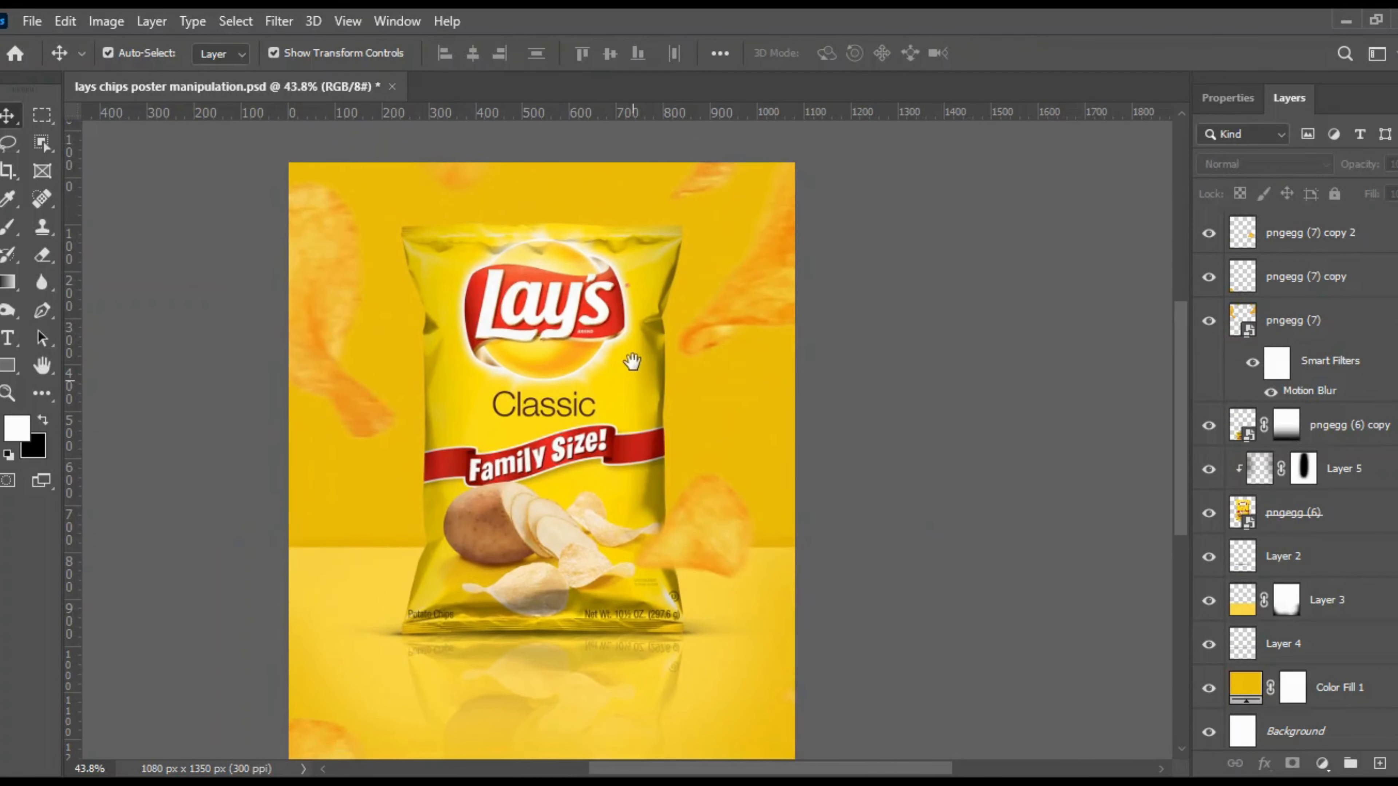
scroll(491, 413, down, 2)
scroll(512, 380, up, 1)
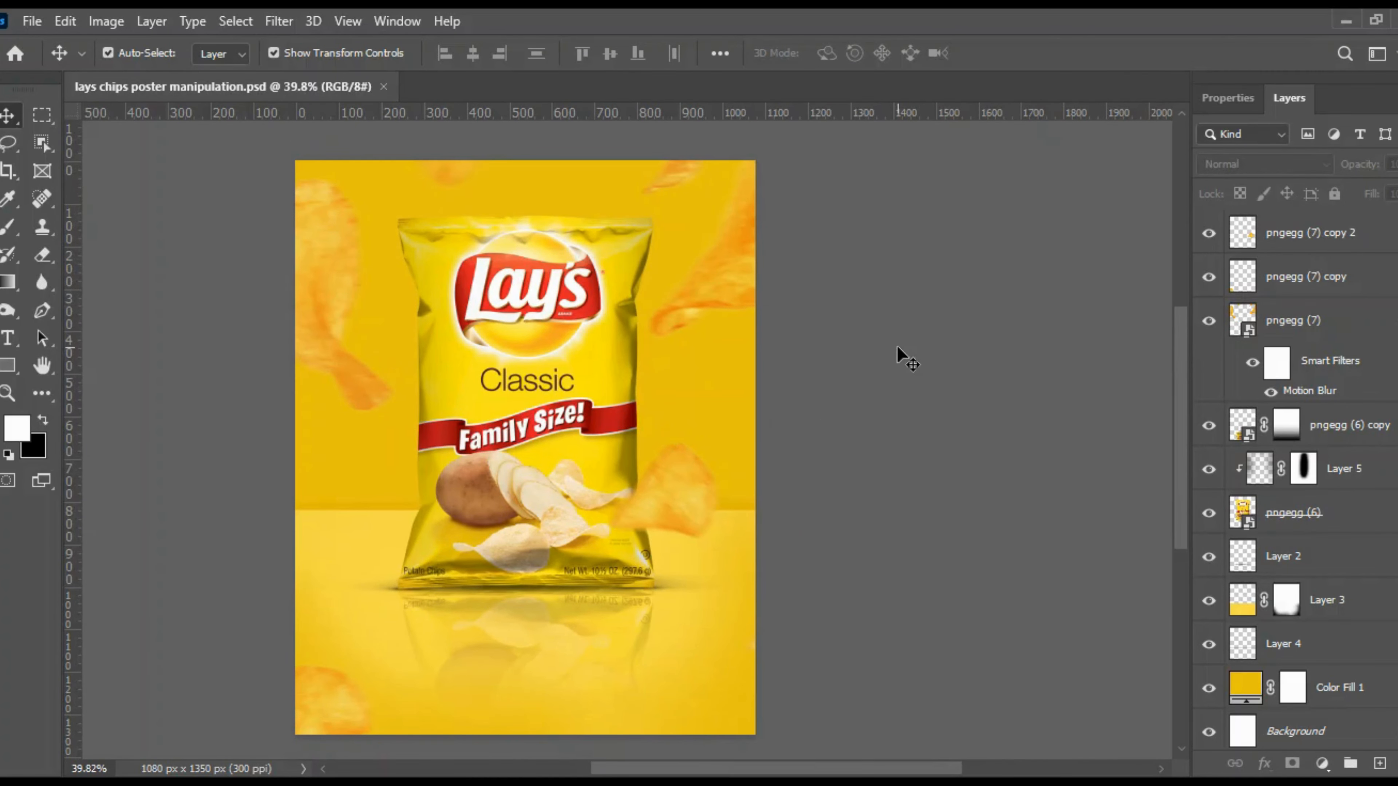
Increase the opacity of the bag's shading on Layer 5 and save the document
click(1377, 490)
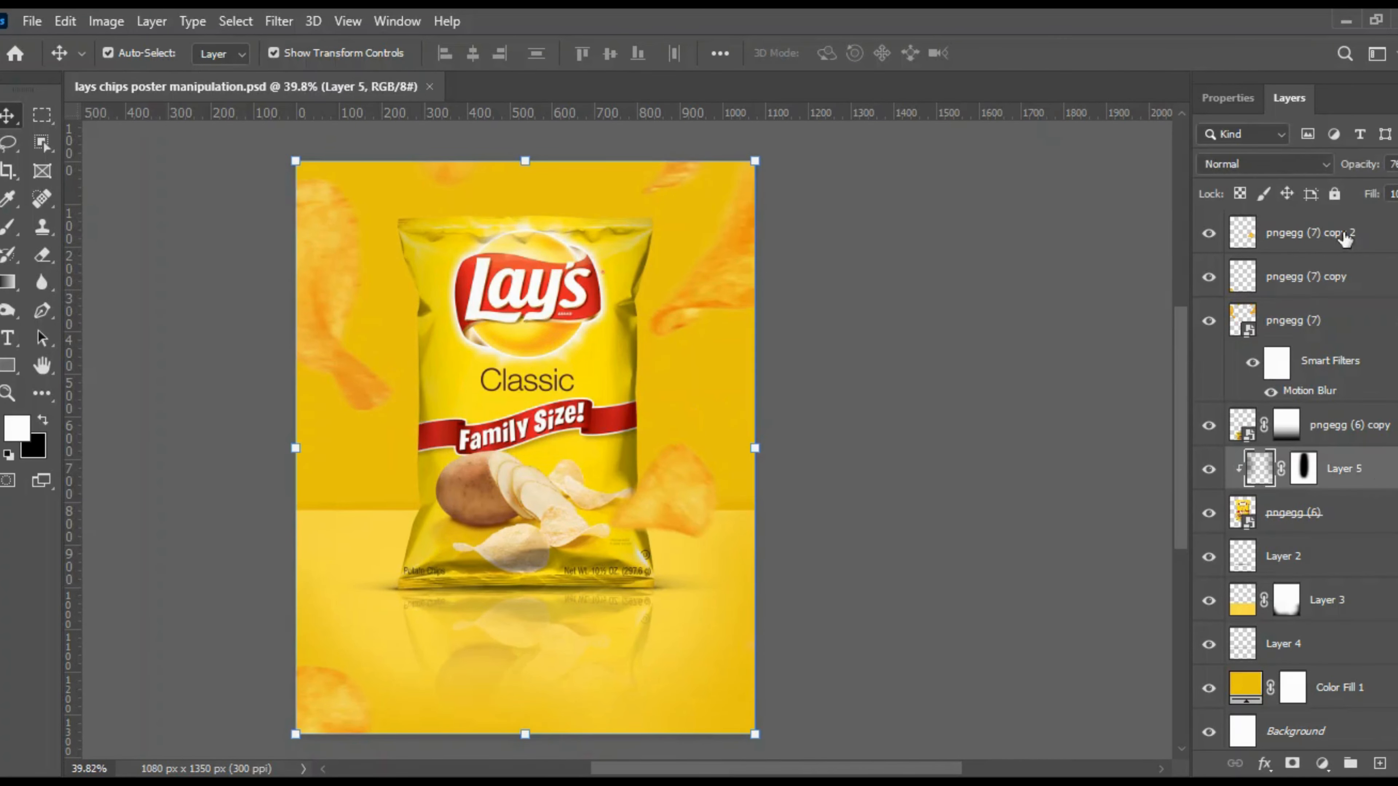
drag(1370, 169, 1393, 175)
key(ctrl+s)
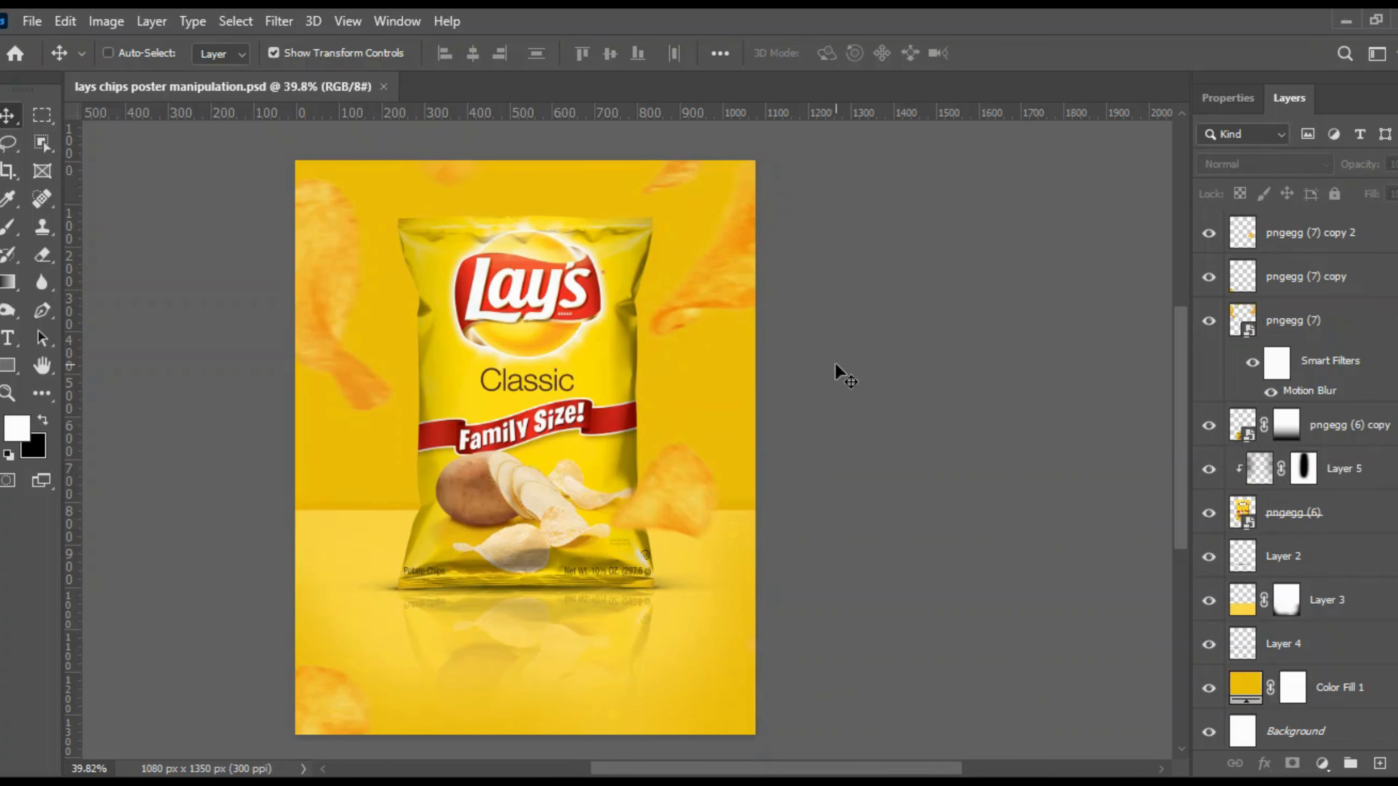
Compare blend modes such as Linear Dodge (Add), Divide and Darker Color on Layer 5's bag shading, choose one, and save the document
click(1312, 165)
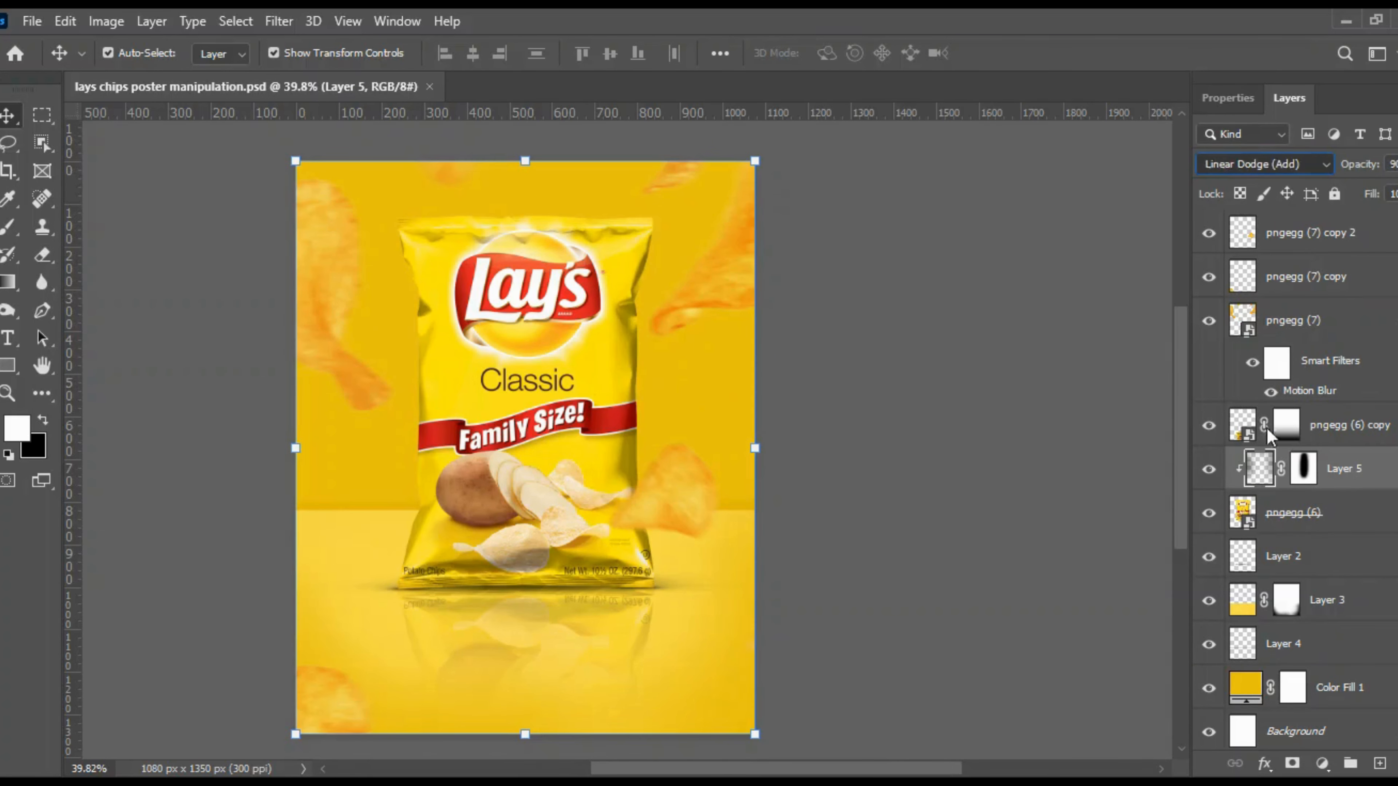
key(Down)
key(Down)
key(Down)
key(Down)
key(Down)
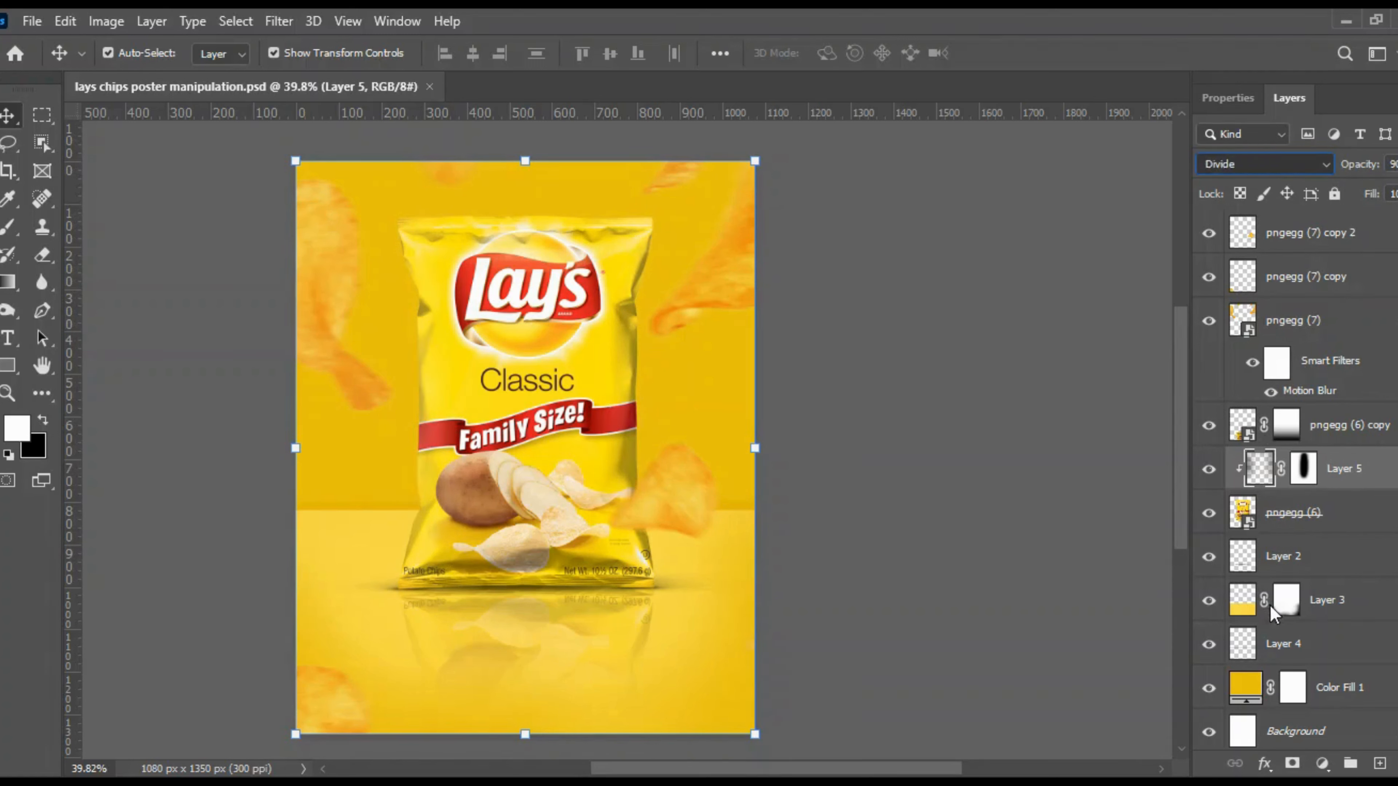
key(Up)
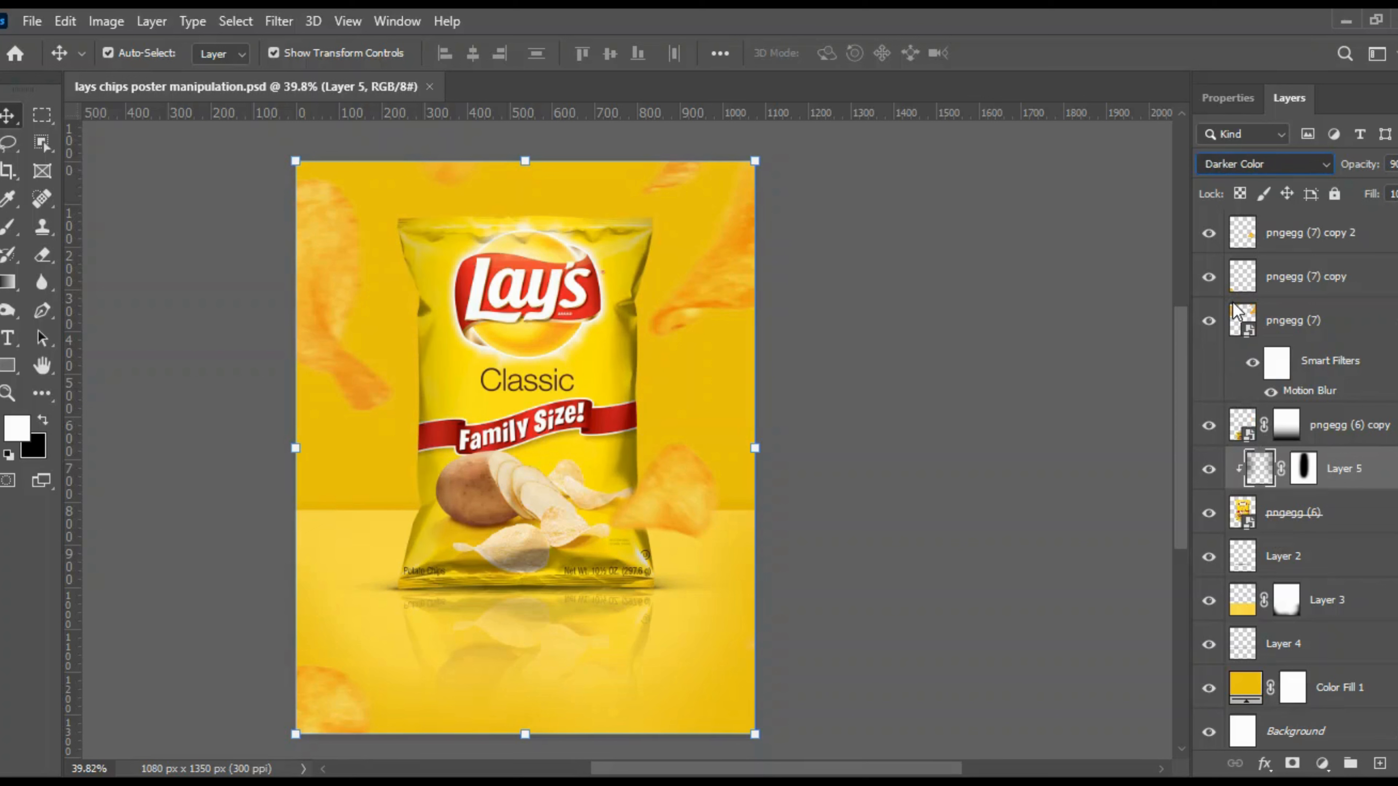
click(1234, 429)
click(983, 292)
key(ctrl+s)
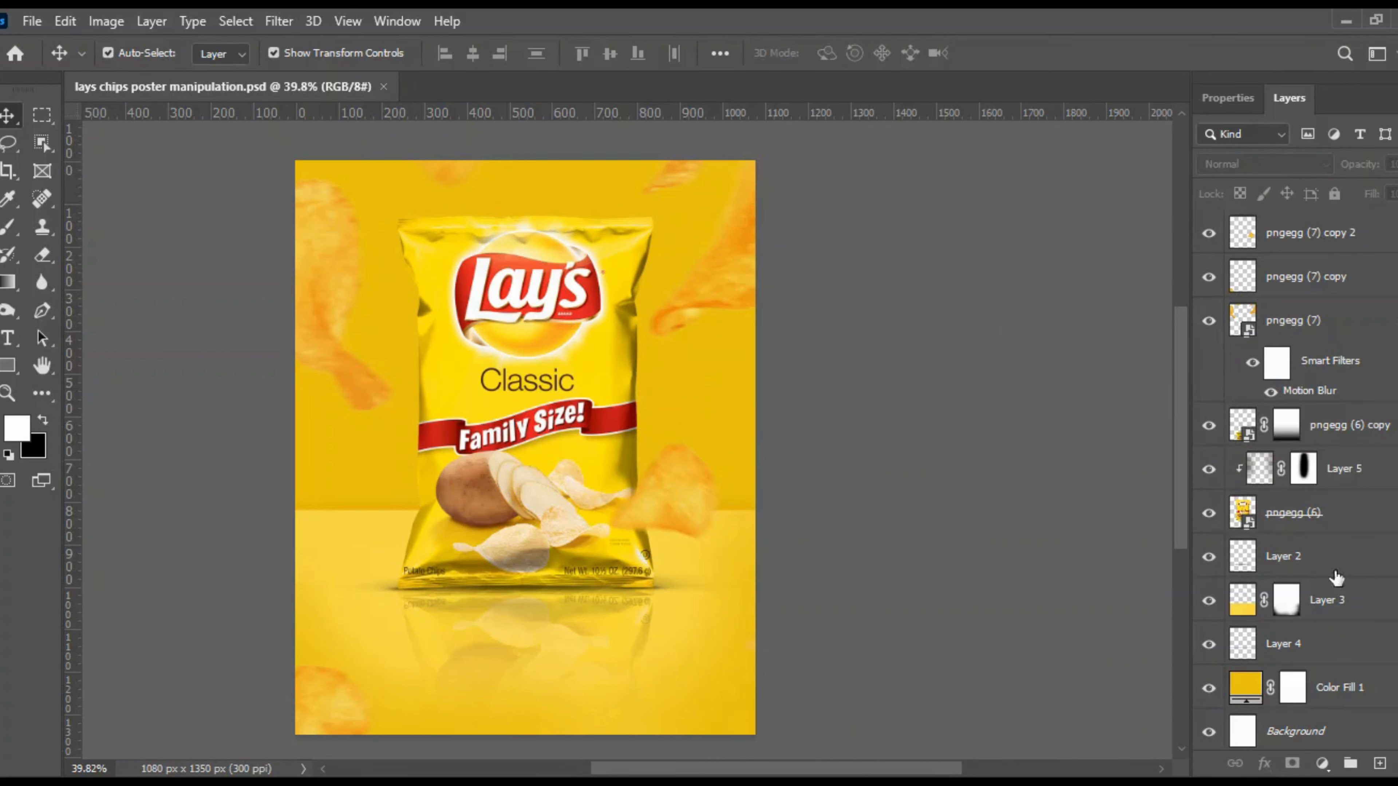
Slightly reduce the opacity of the shadow under the bag on Layer 2 and save the document
click(1304, 570)
drag(1365, 164, 1359, 165)
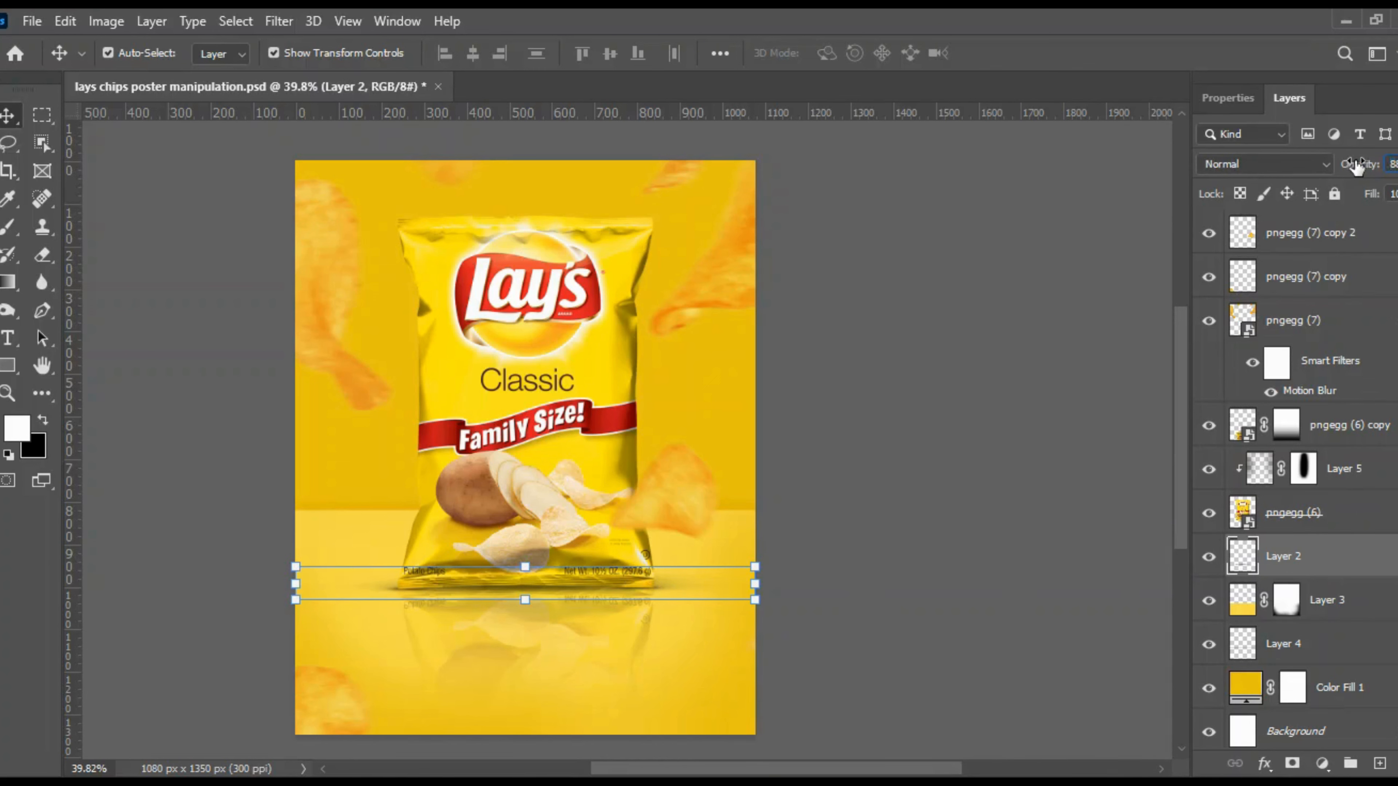
click(935, 424)
scroll(577, 531, down, 3)
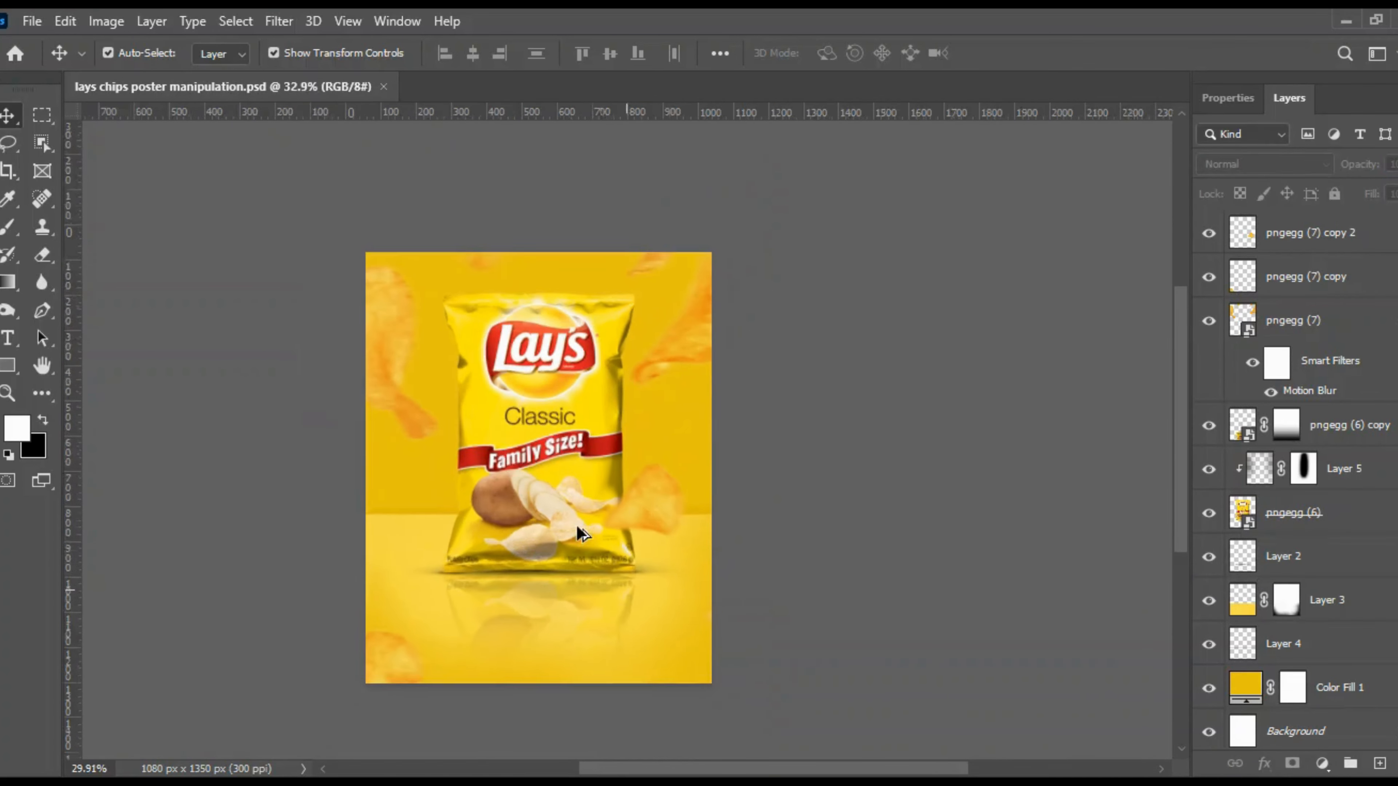
scroll(490, 496, up, 2)
scroll(484, 453, up, 1)
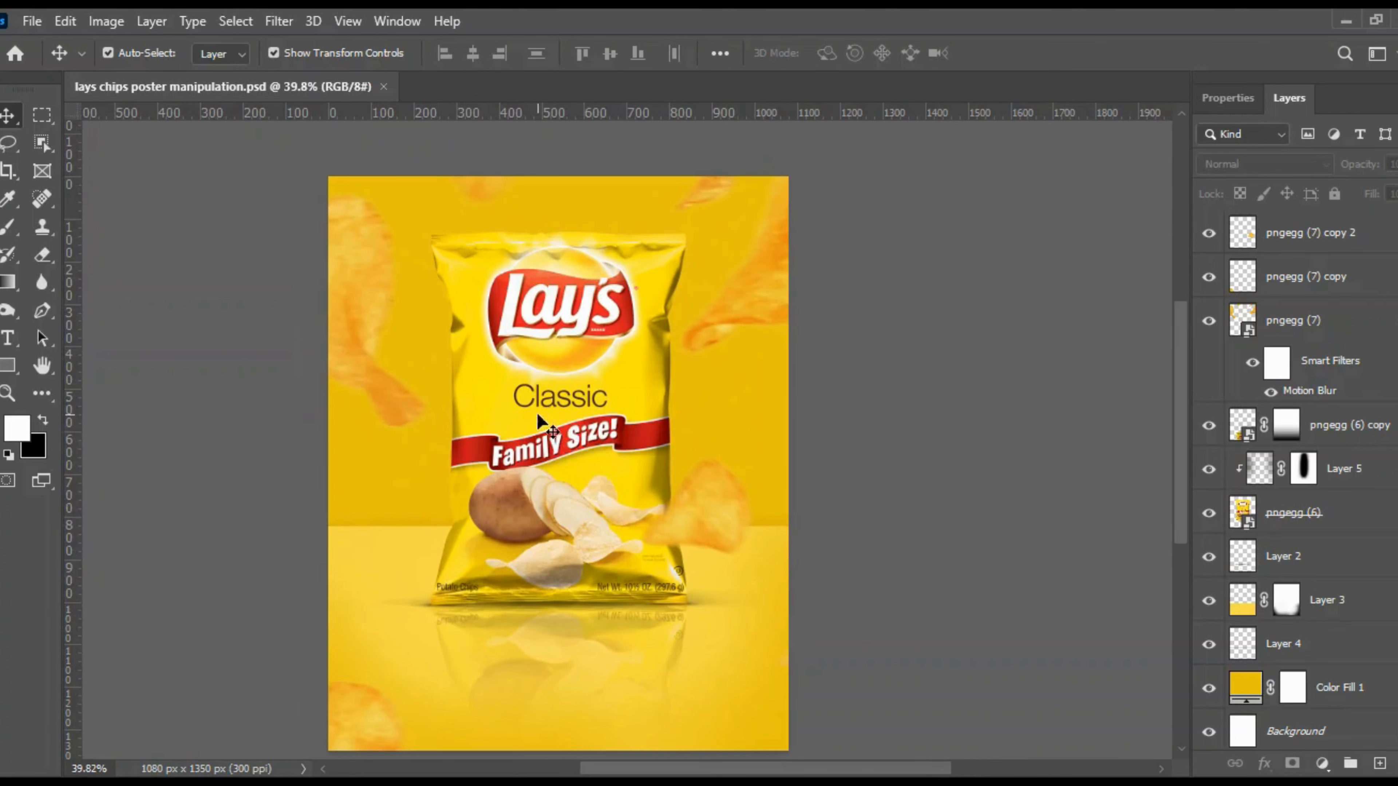
key(ctrl)
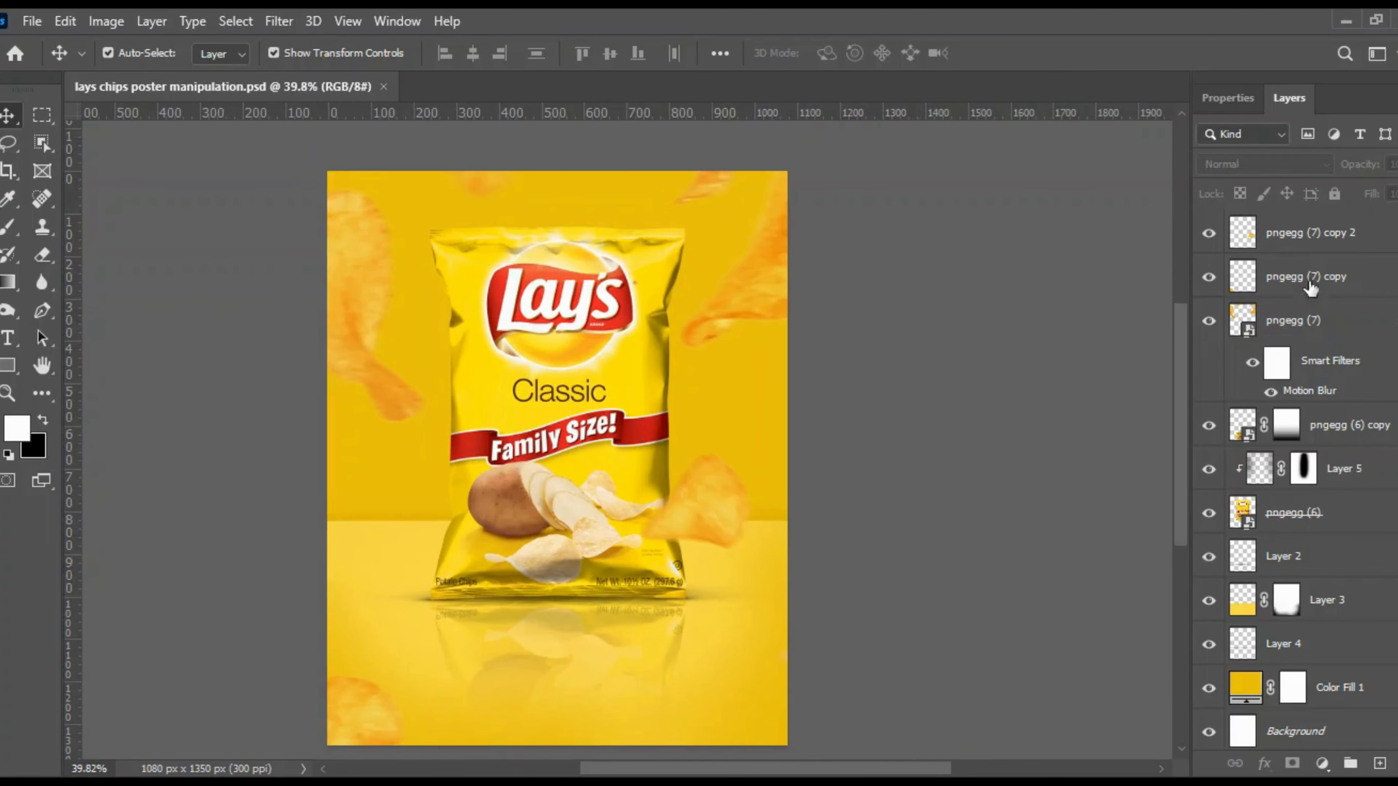
click(1333, 243)
click(912, 215)
scroll(494, 274, up, 1)
scroll(493, 270, down, 1)
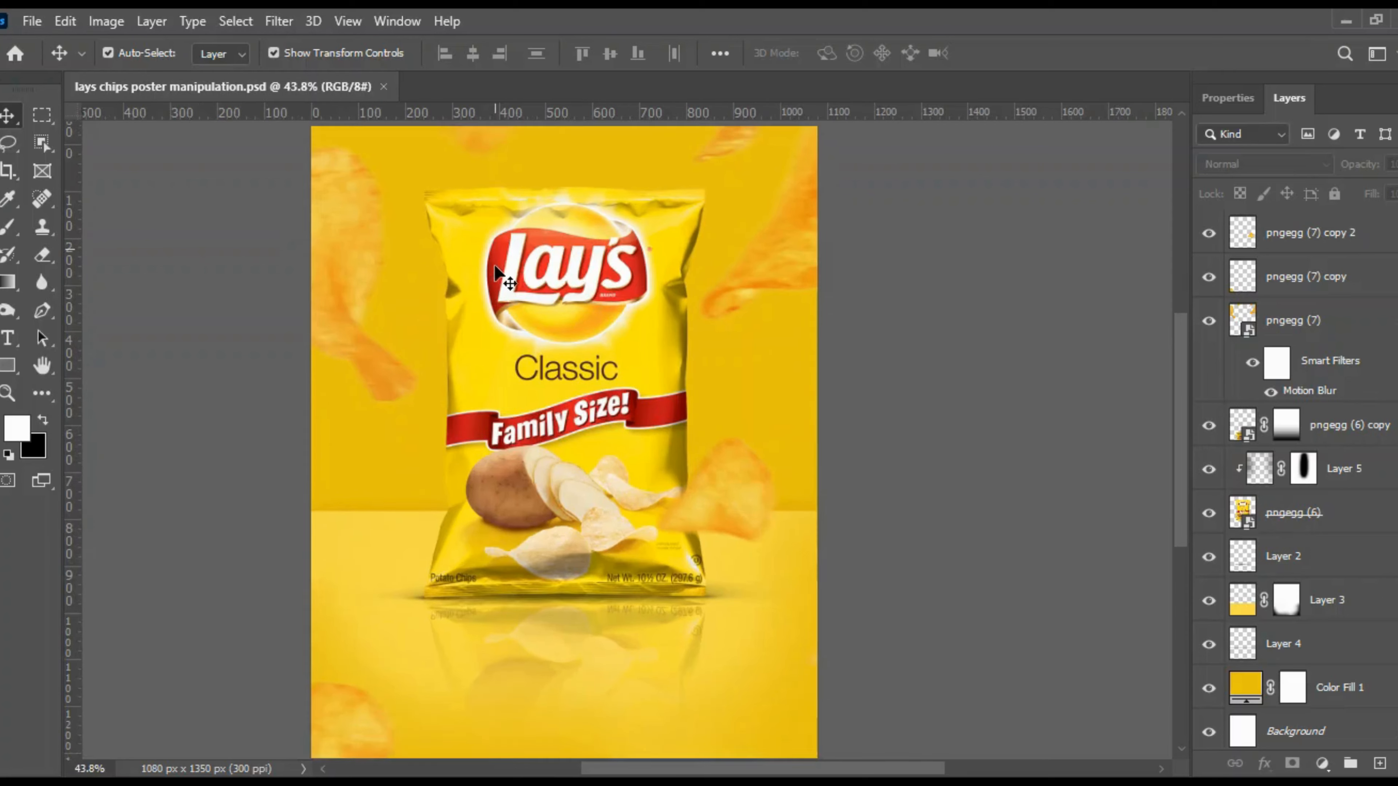
scroll(493, 268, down, 1)
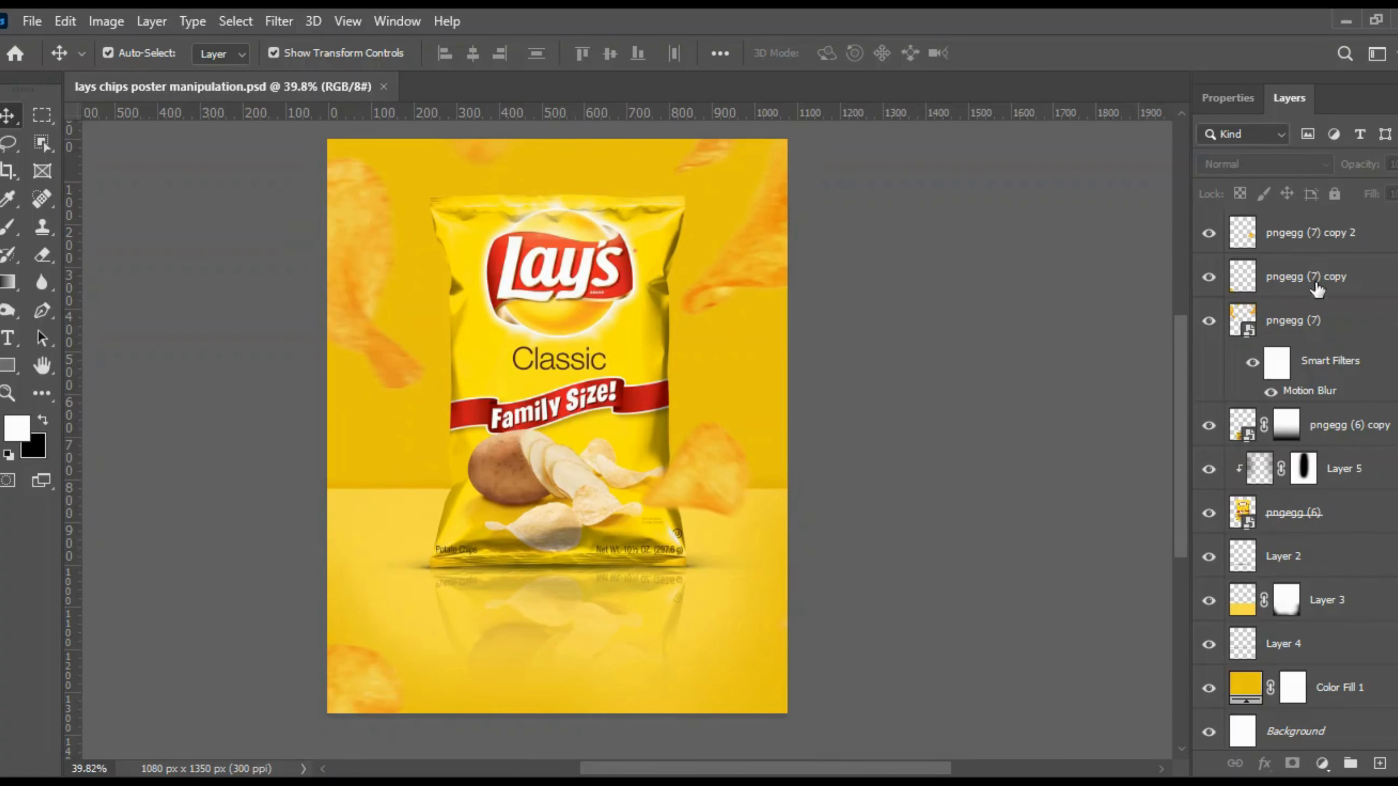
Stamp all visible layers into a new layer above pngegg (7) copy 2, convert it to a smart object, and save the document
click(1324, 242)
key(ctrl+shift+alt+e)
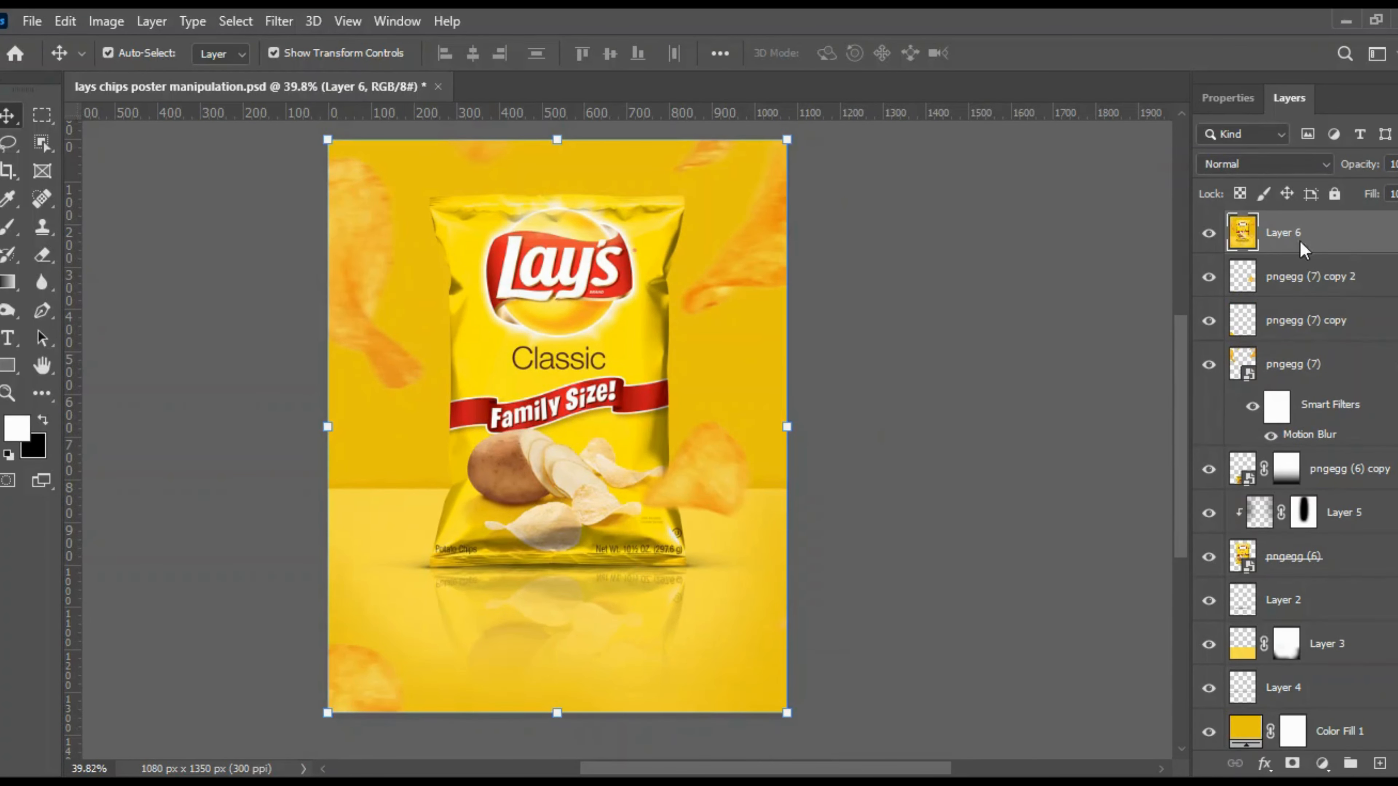
key(ctrl+s)
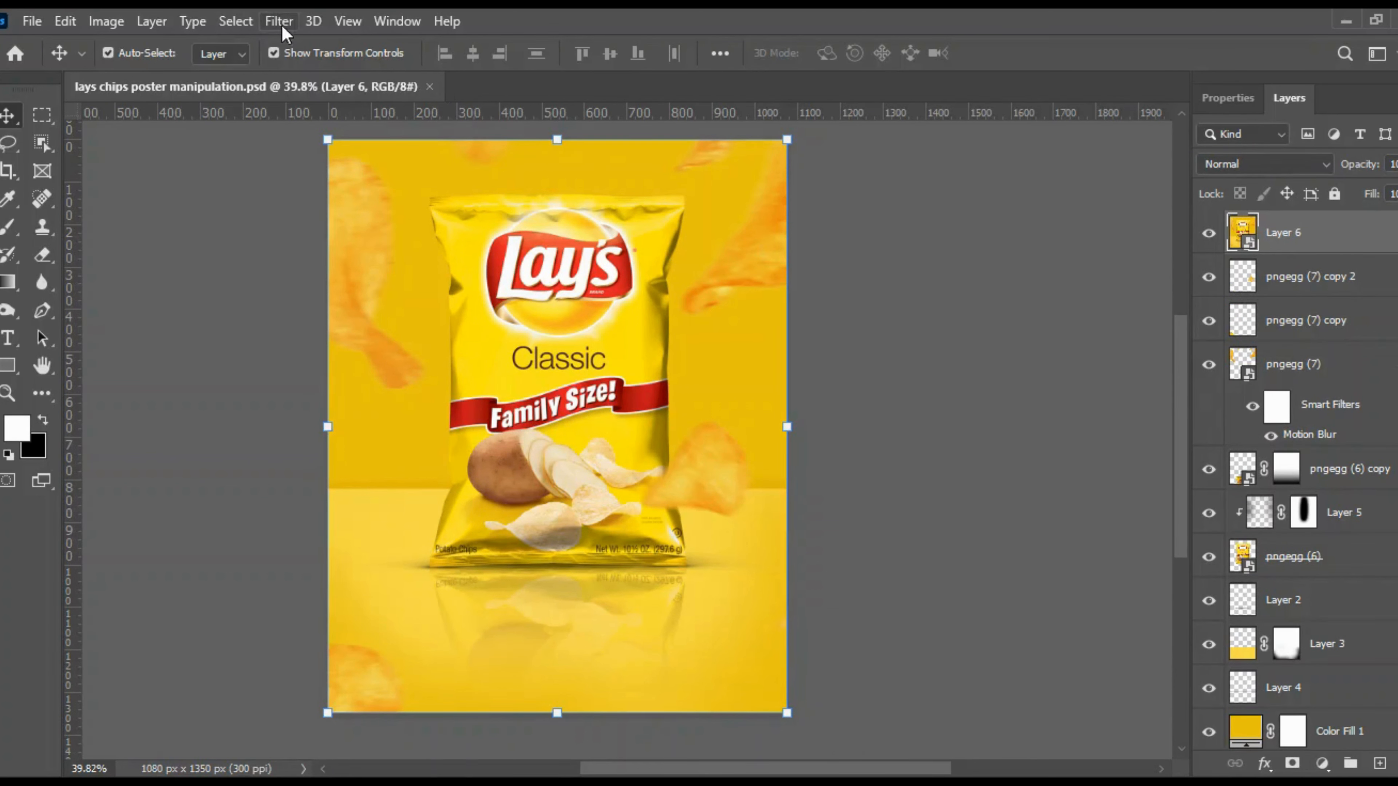